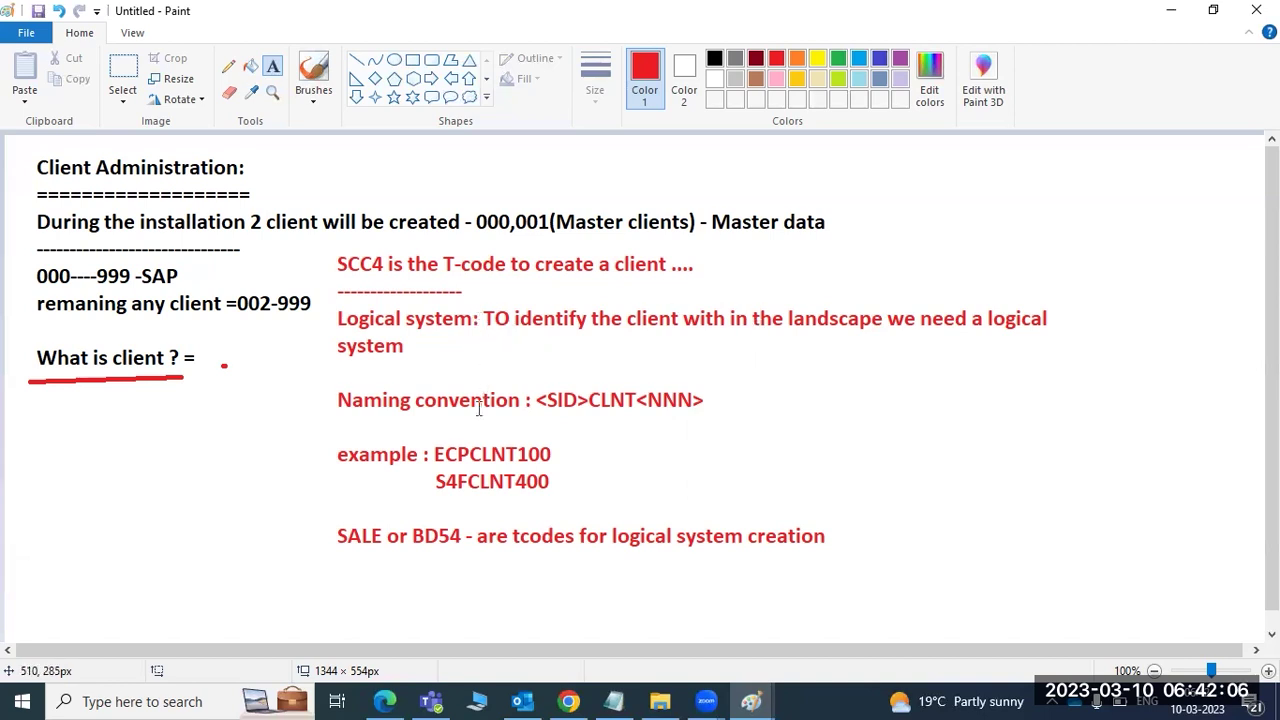
- Frame the example logical system names in the notes, then switch to the DEV/QAS/PROD landscape drawing
drag(333, 308, 1092, 368)
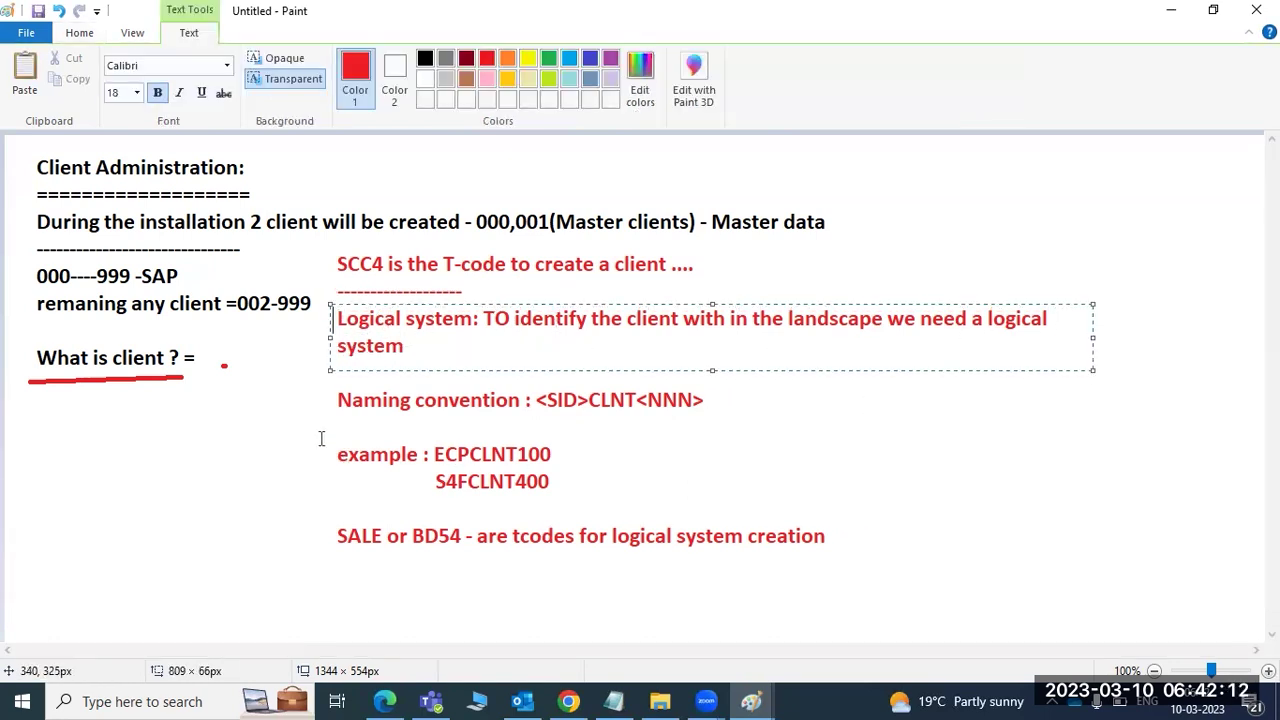
drag(317, 436, 578, 502)
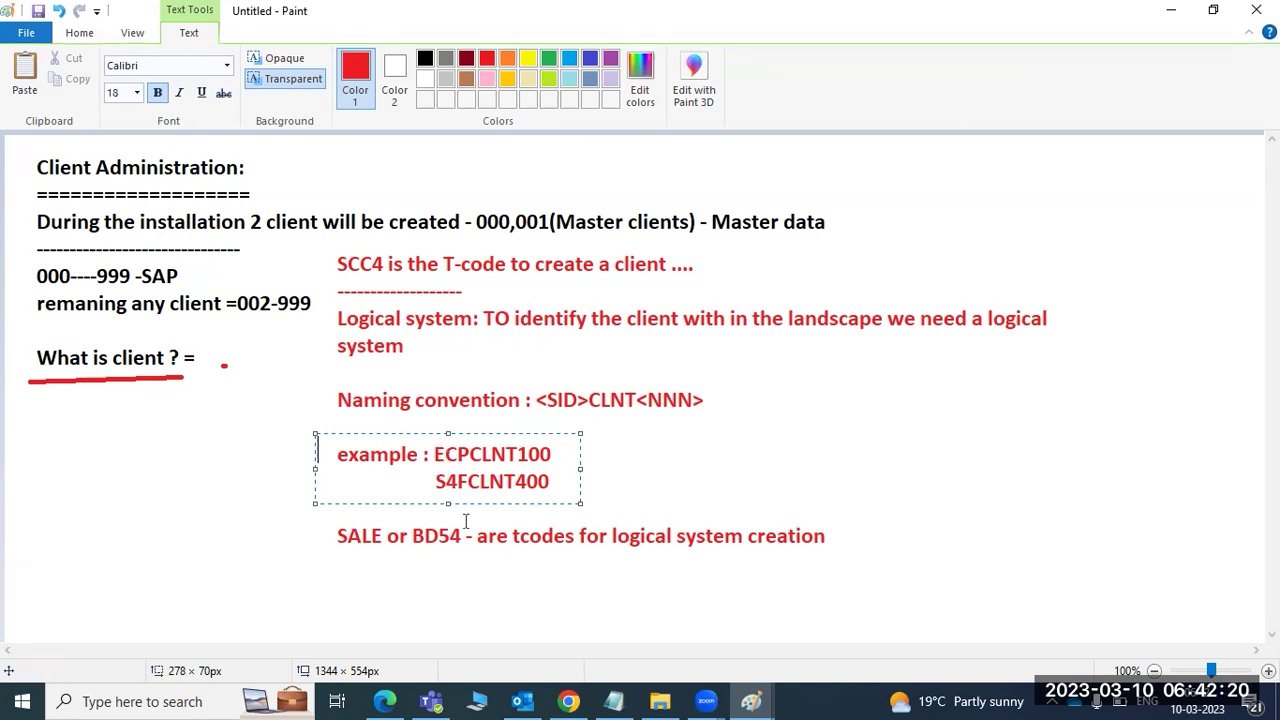
click(497, 558)
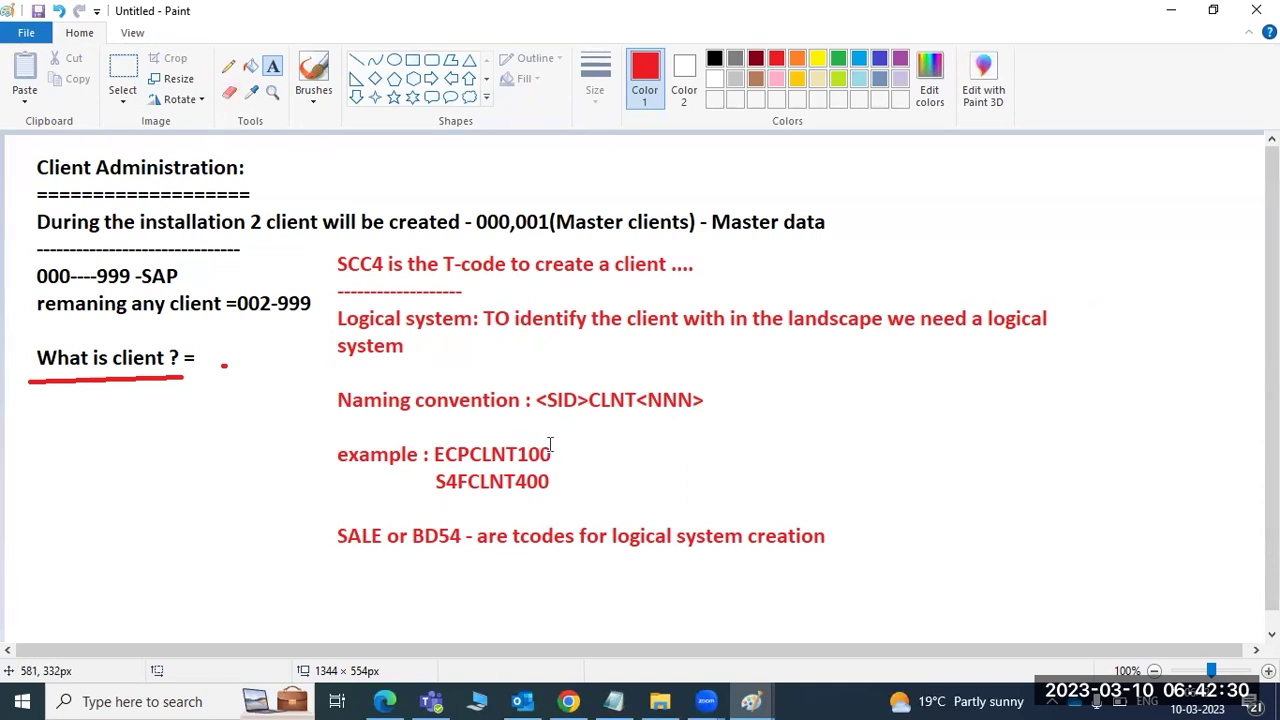
click(750, 700)
click(848, 628)
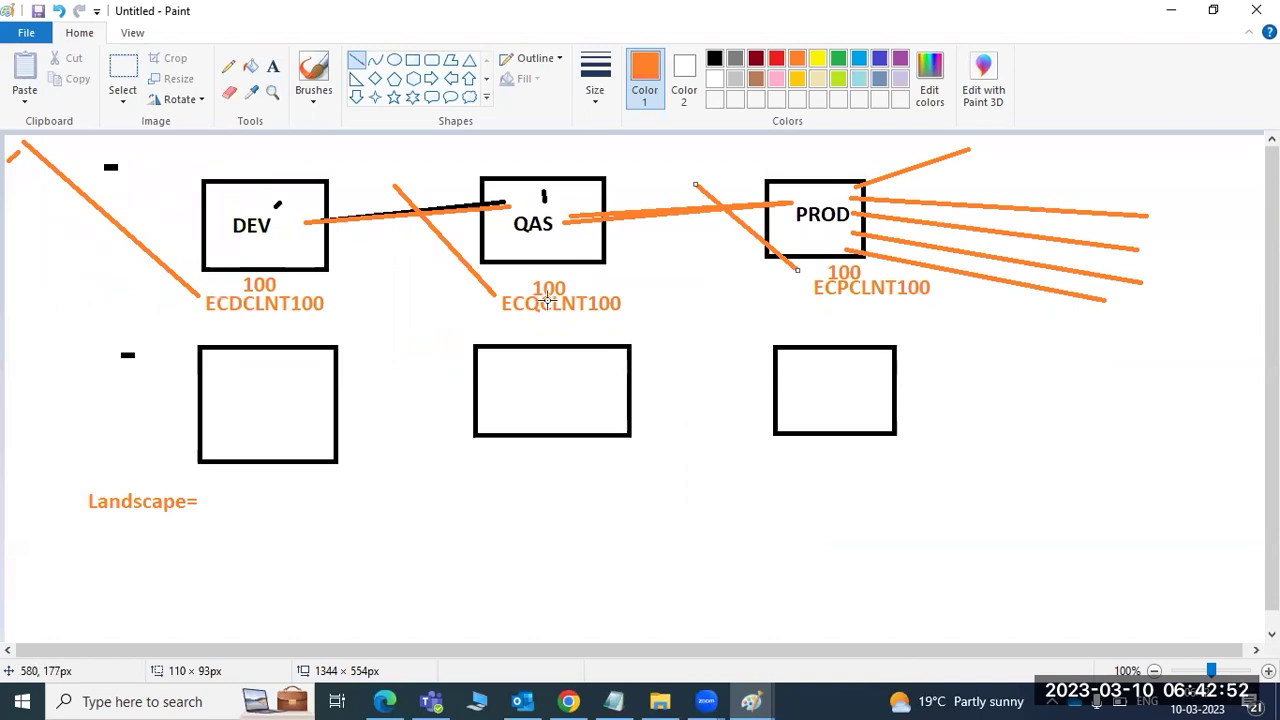
- Undo all of the landscape diagram's lines, labels and boxes with Ctrl+Z
key(ctrl+z)
key(ctrl+z)
key(ctrl+z)
key(ctrl+z)
key(ctrl+z)
key(ctrl+z)
key(ctrl+z)
key(ctrl+z)
key(ctrl+z)
key(ctrl+z)
key(ctrl+z)
key(ctrl+z)
key(ctrl+z)
key(ctrl+z)
key(ctrl+z)
key(ctrl+z)
key(ctrl+z)
key(ctrl+z)
key(ctrl+z)
key(ctrl+z)
key(ctrl+z)
key(ctrl+z)
key(ctrl+z)
key(ctrl+z)
key(ctrl+z)
key(ctrl+z)
key(ctrl+z)
key(ctrl+z)
key(ctrl+z)
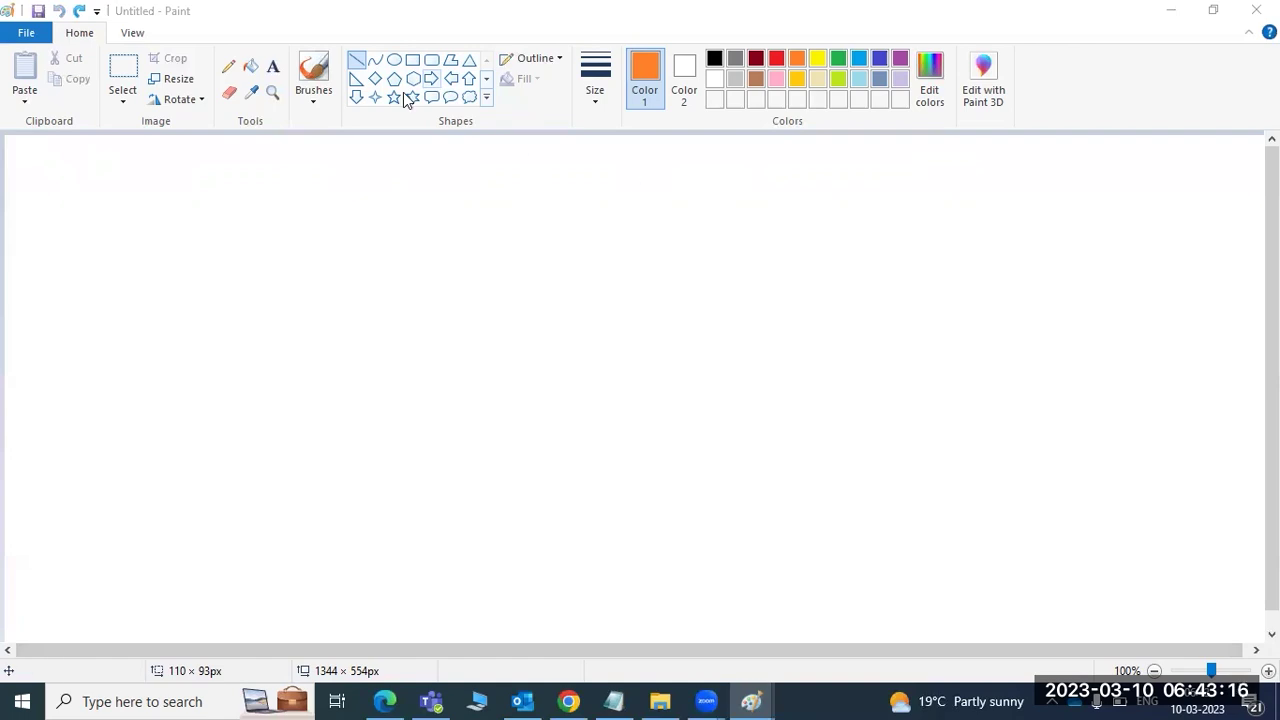
- Add a top-left text box and type client numbers 000 and 001 on separate lines
click(273, 70)
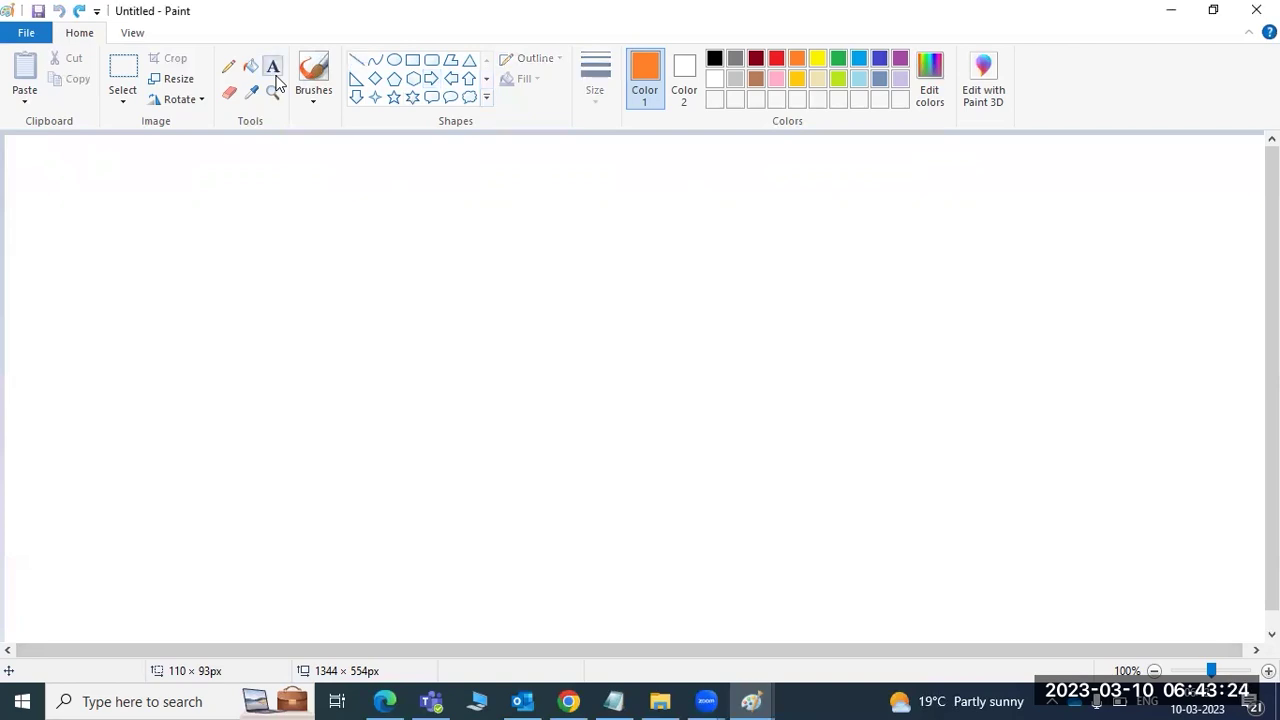
drag(54, 156, 697, 624)
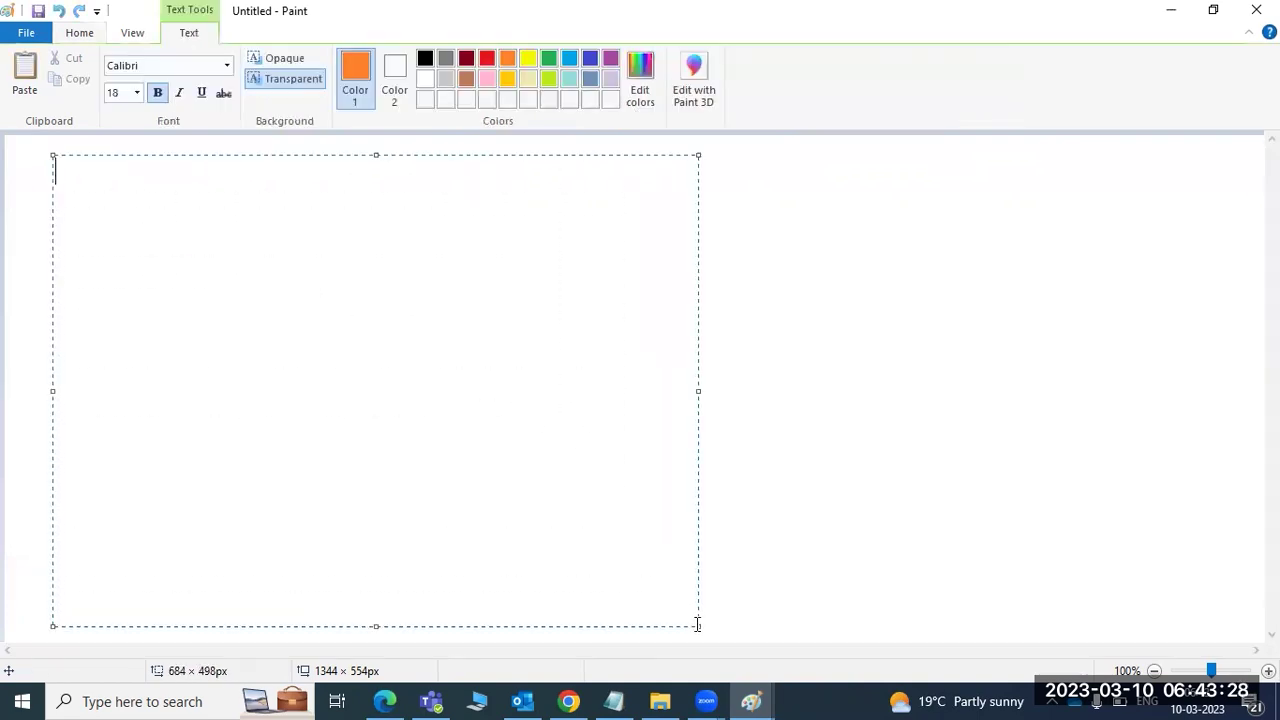
text(000)
key(Return)
text(99)
key(BackSpace)
key(BackSpace)
key(BackSpace)
text(001)
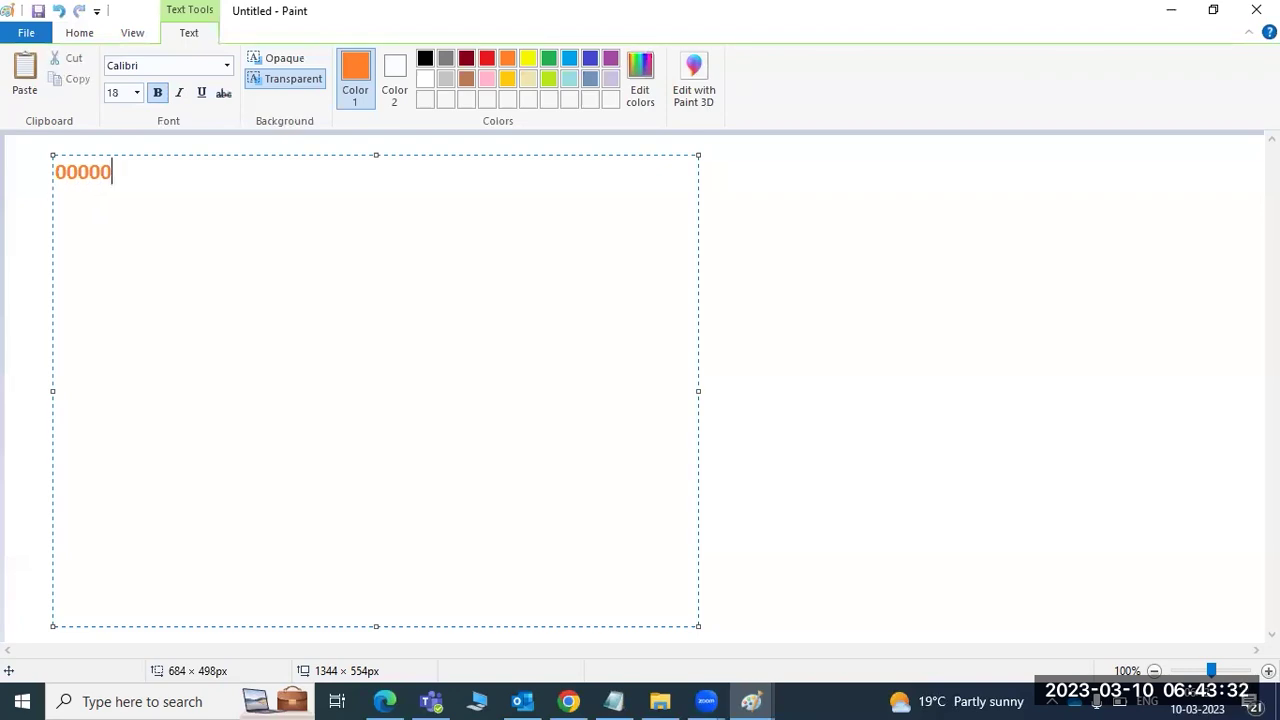
key(BackSpace)
key(BackSpace)
key(BackSpace)
key(Return)
text(001)
- Draft a third line for client 066, then erase it, keeping only 000 and 001
key(Return)
text(00)
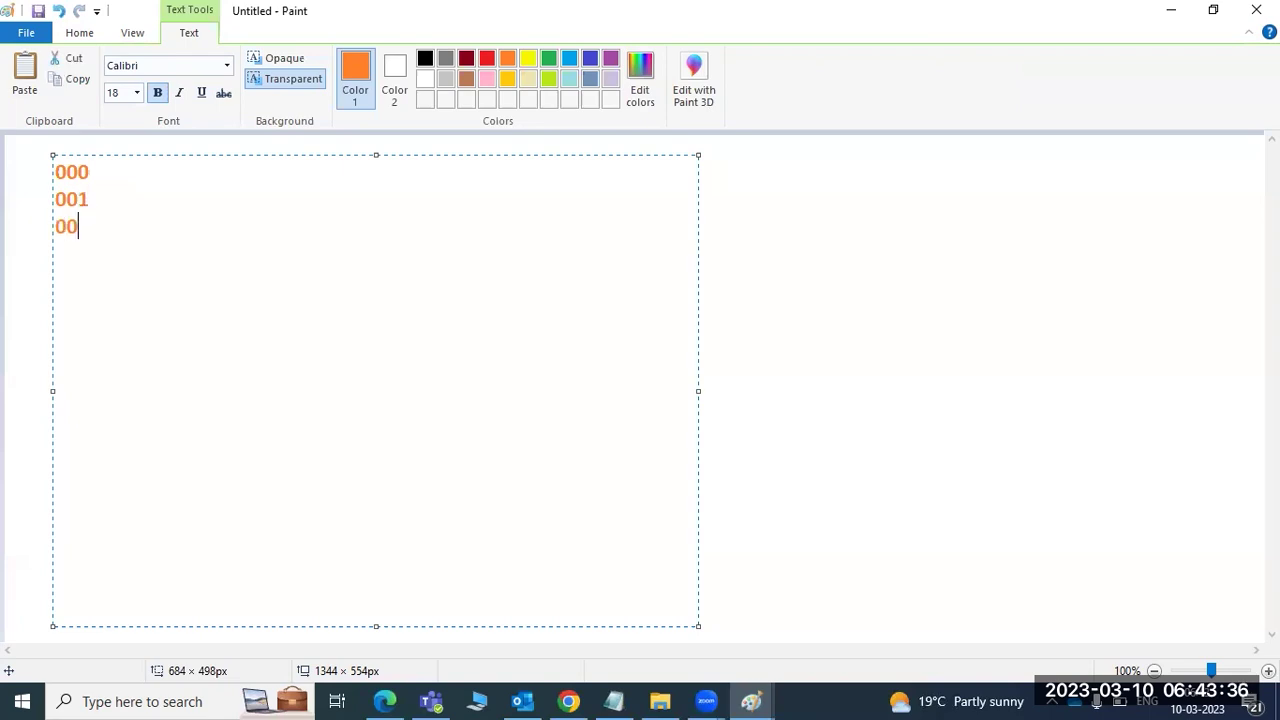
text(0)
key(BackSpace)
key(BackSpace)
text(66-----)
text(EWA)
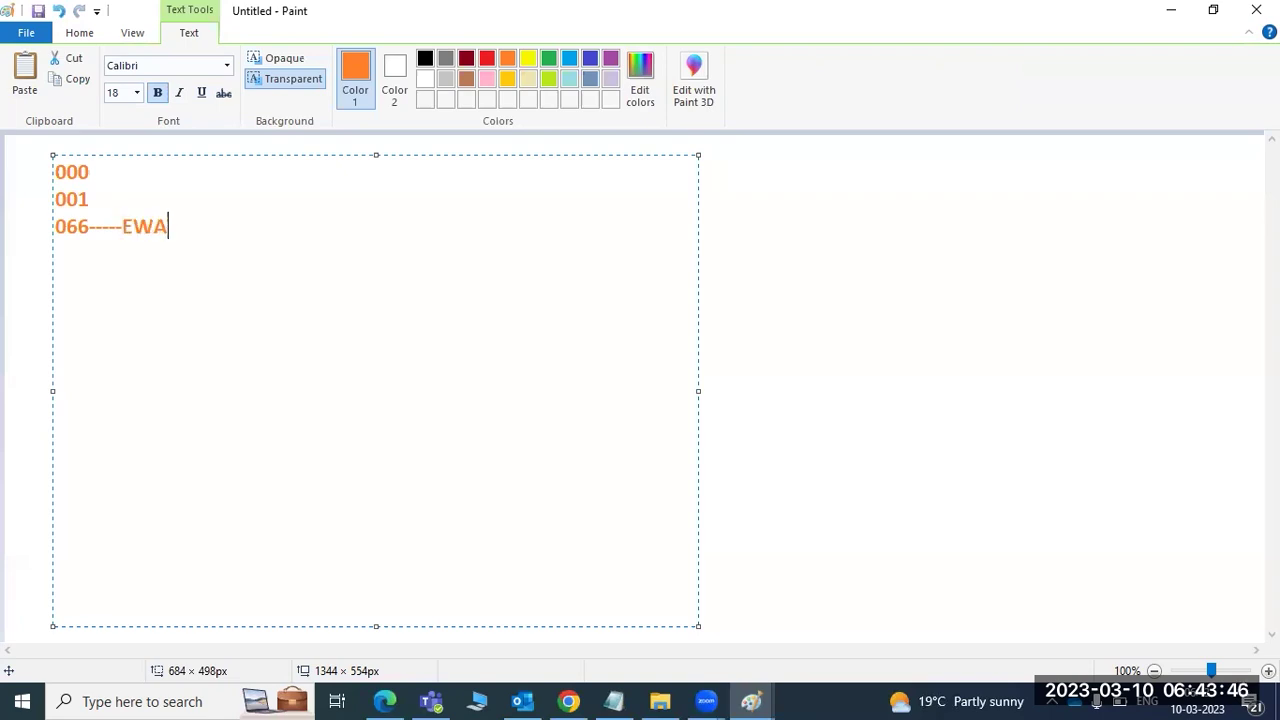
key(BackSpace)
key(BackSpace)
key(BackSpace)
key(BackSpace)
key(BackSpace)
key(BackSpace)
key(BackSpace)
key(BackSpace)
key(BackSpace)
key(BackSpace)
key(BackSpace)
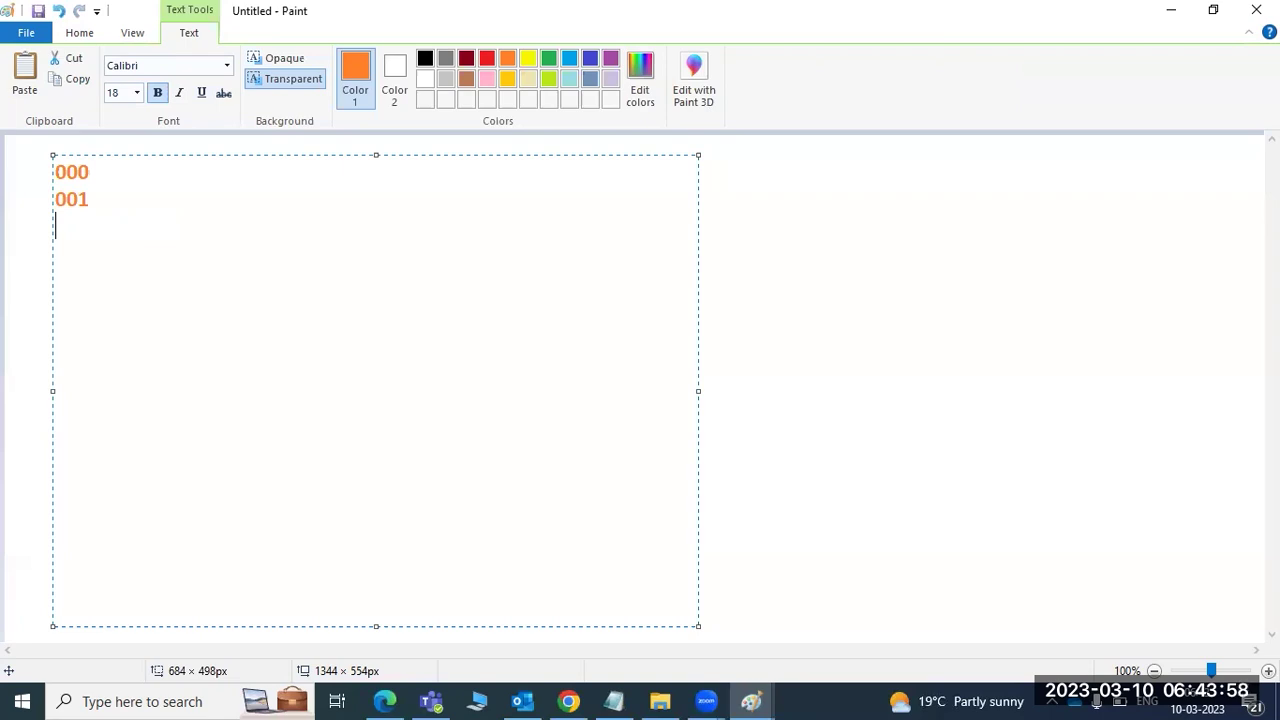
text(066----de)
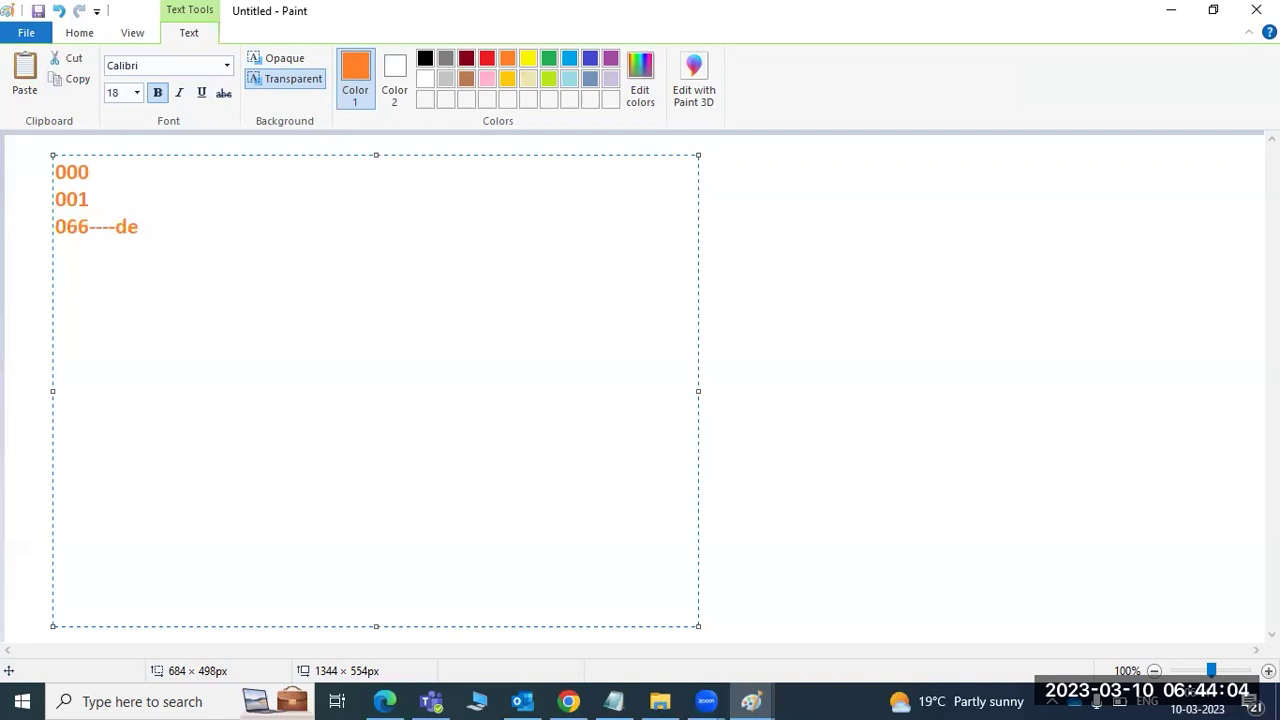
key(BackSpace)
key(BackSpace)
key(BackSpace)
key(BackSpace)
key(BackSpace)
key(BackSpace)
key(BackSpace)
key(BackSpace)
key(BackSpace)
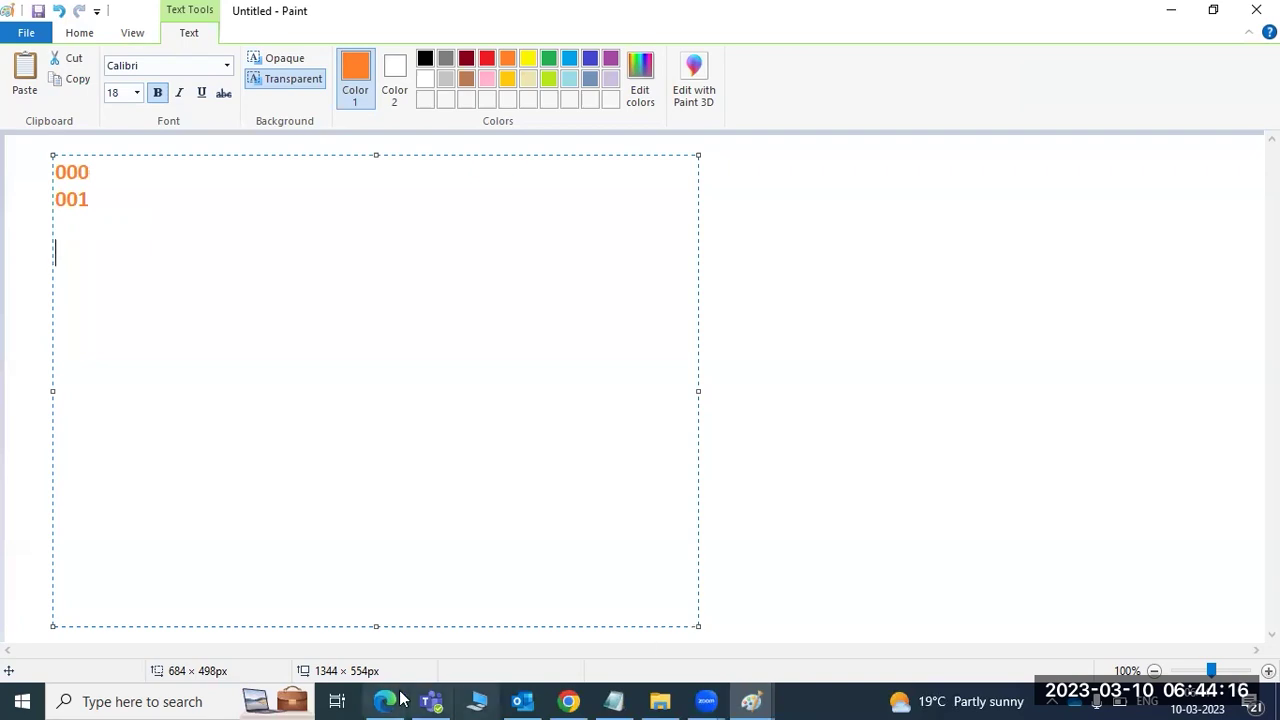
click(1131, 309)
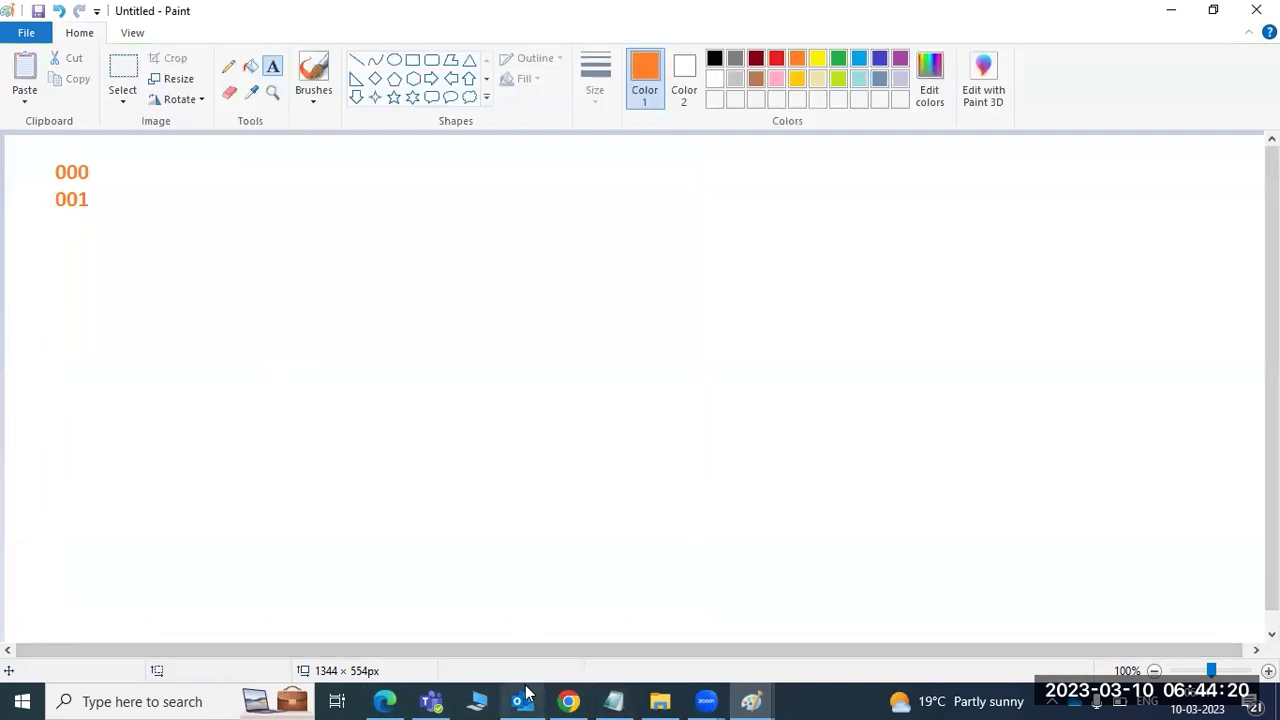
mouse_move(531, 692)
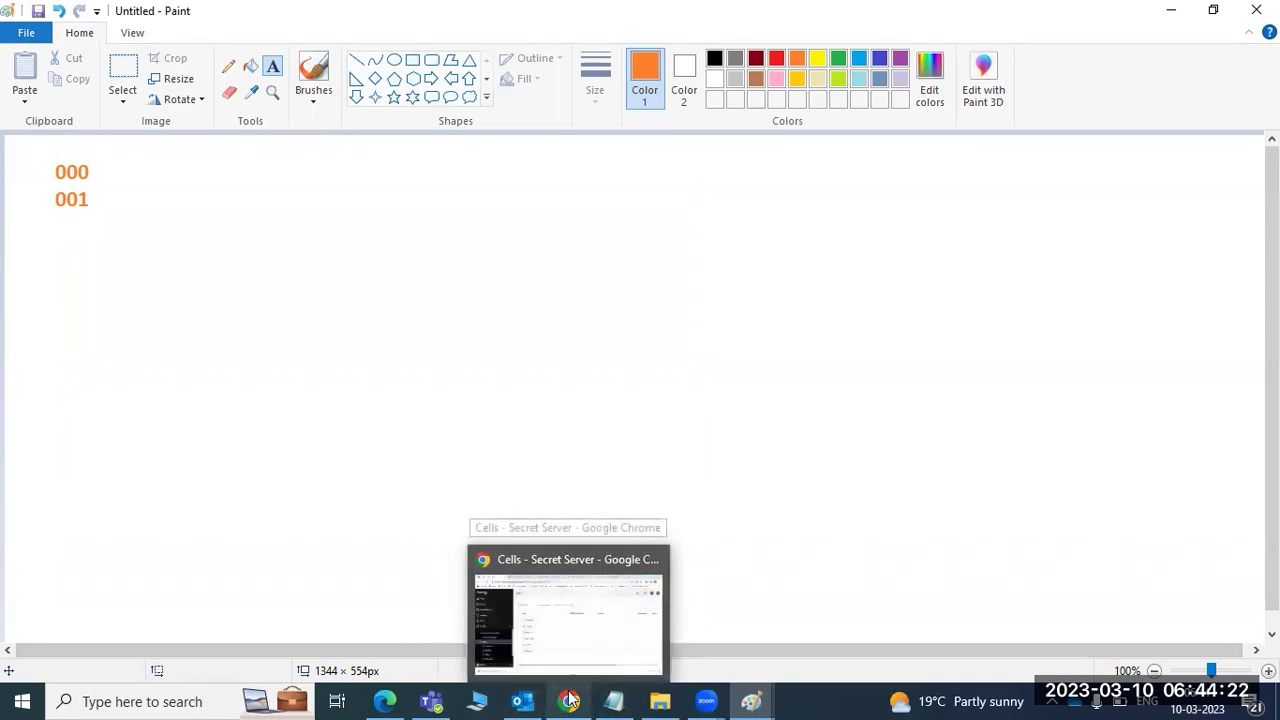
- Launch Remote Desktop Connection and connect to server 49.206.199.235
click(606, 386)
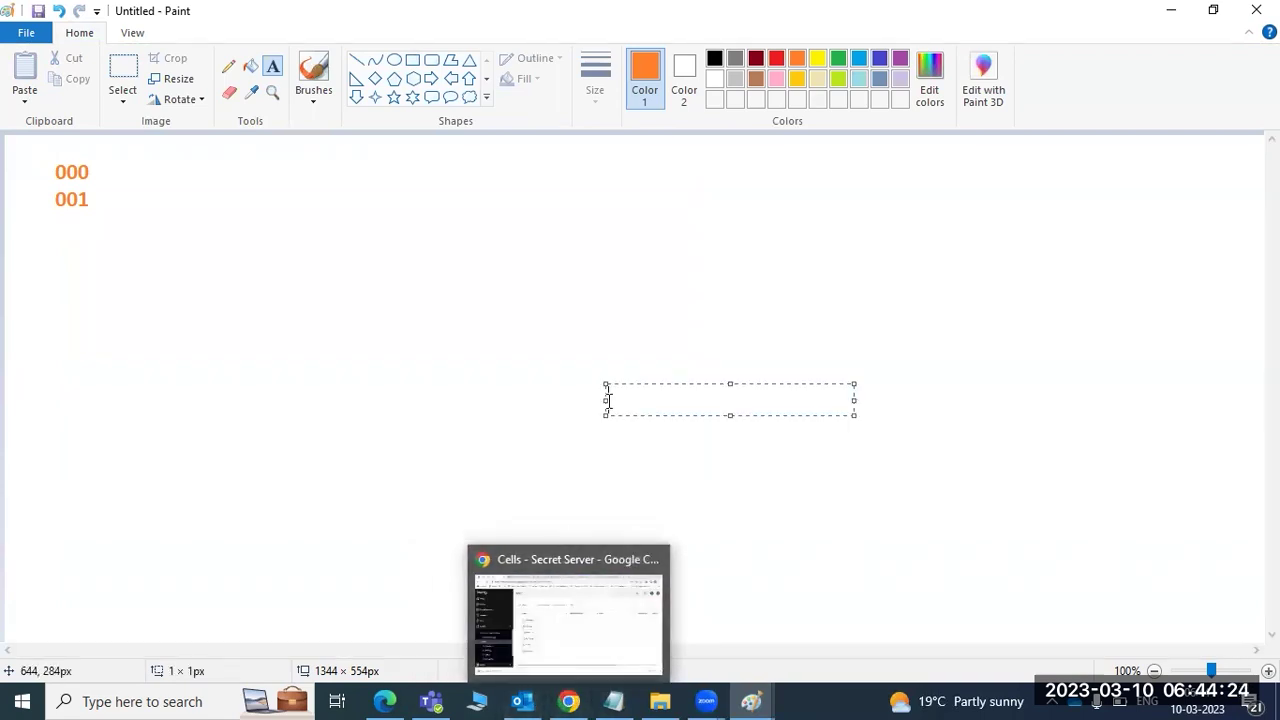
key(super+r)
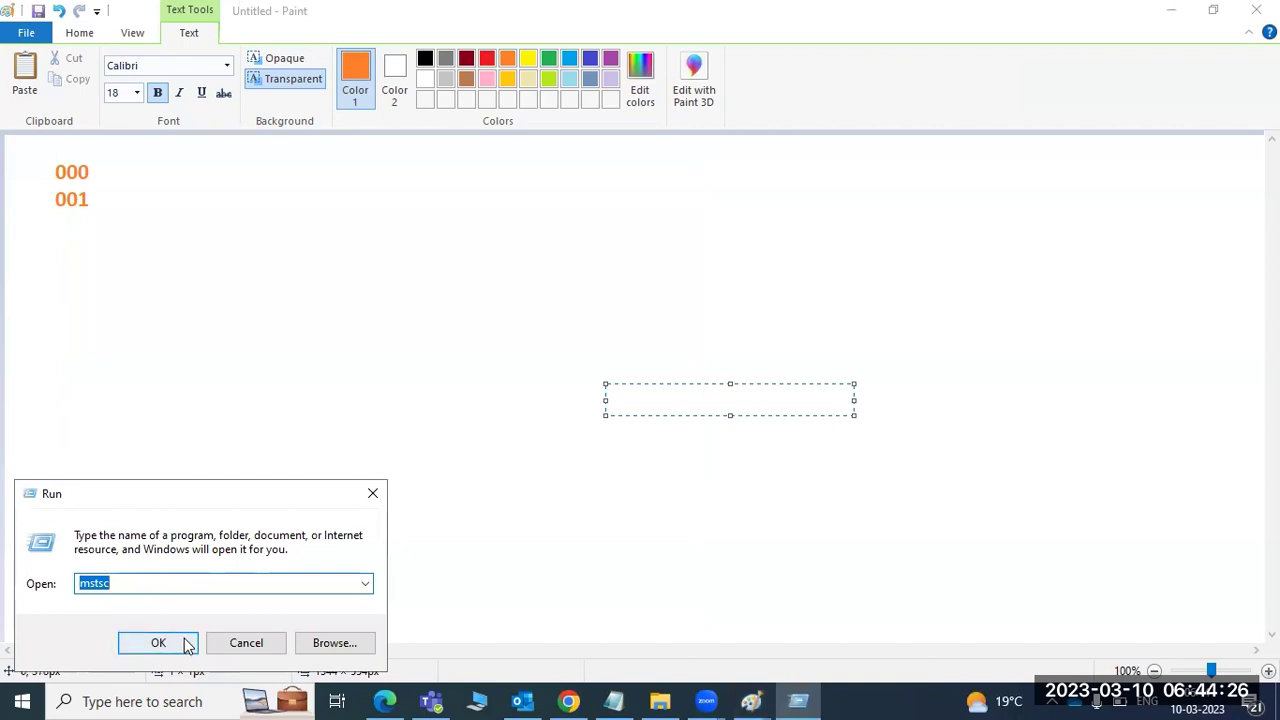
click(187, 646)
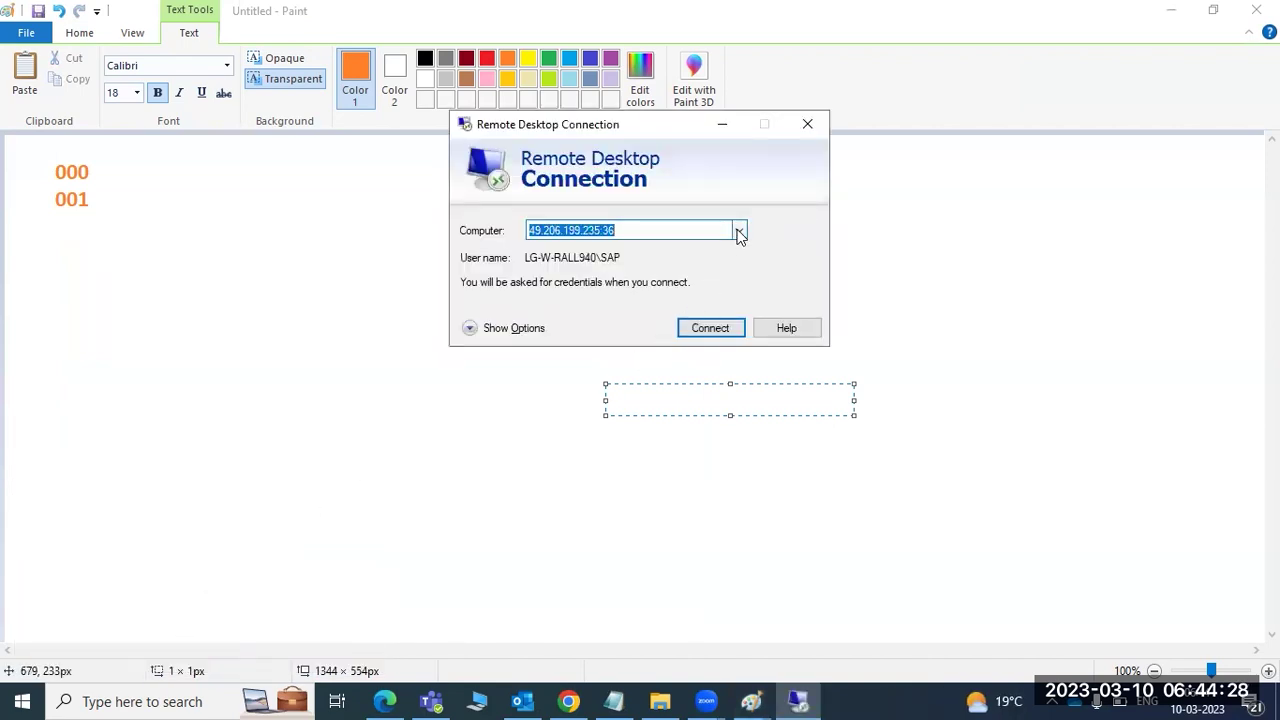
click(737, 231)
click(560, 264)
click(709, 328)
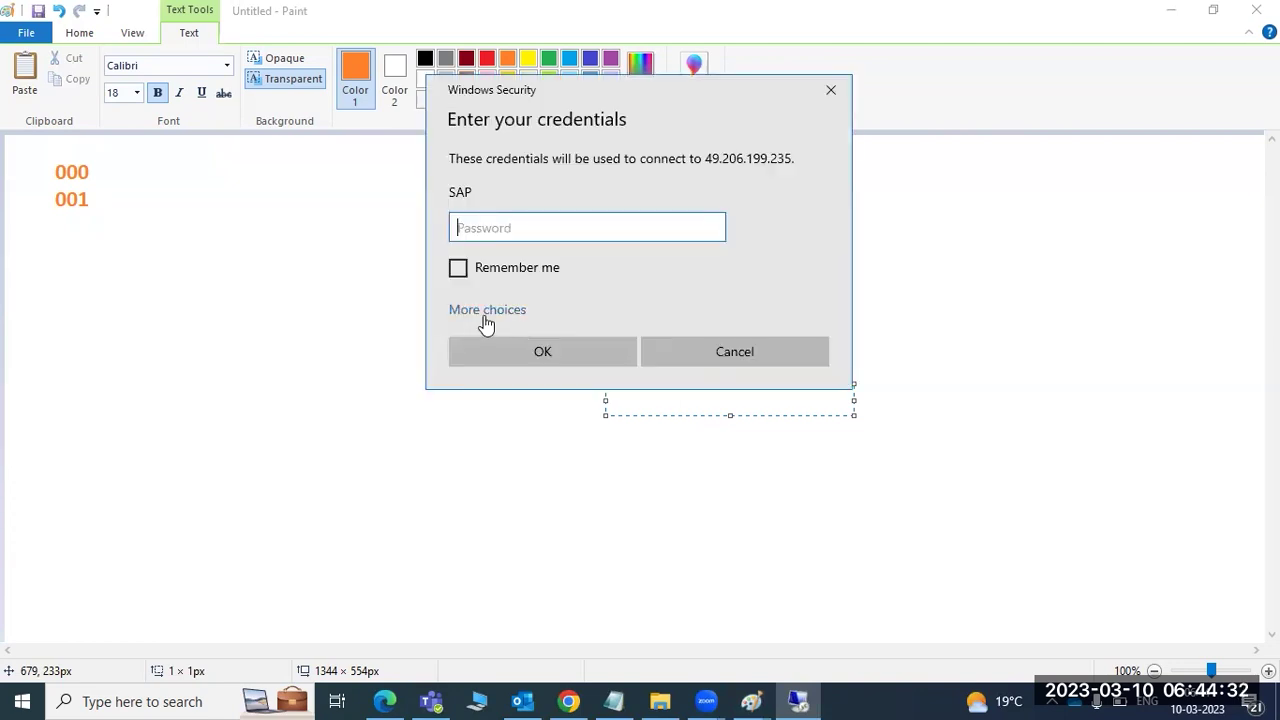
- Sign in as Administrator with the password and accept the certificate warning permanently
click(486, 311)
click(527, 407)
text(Administrator)
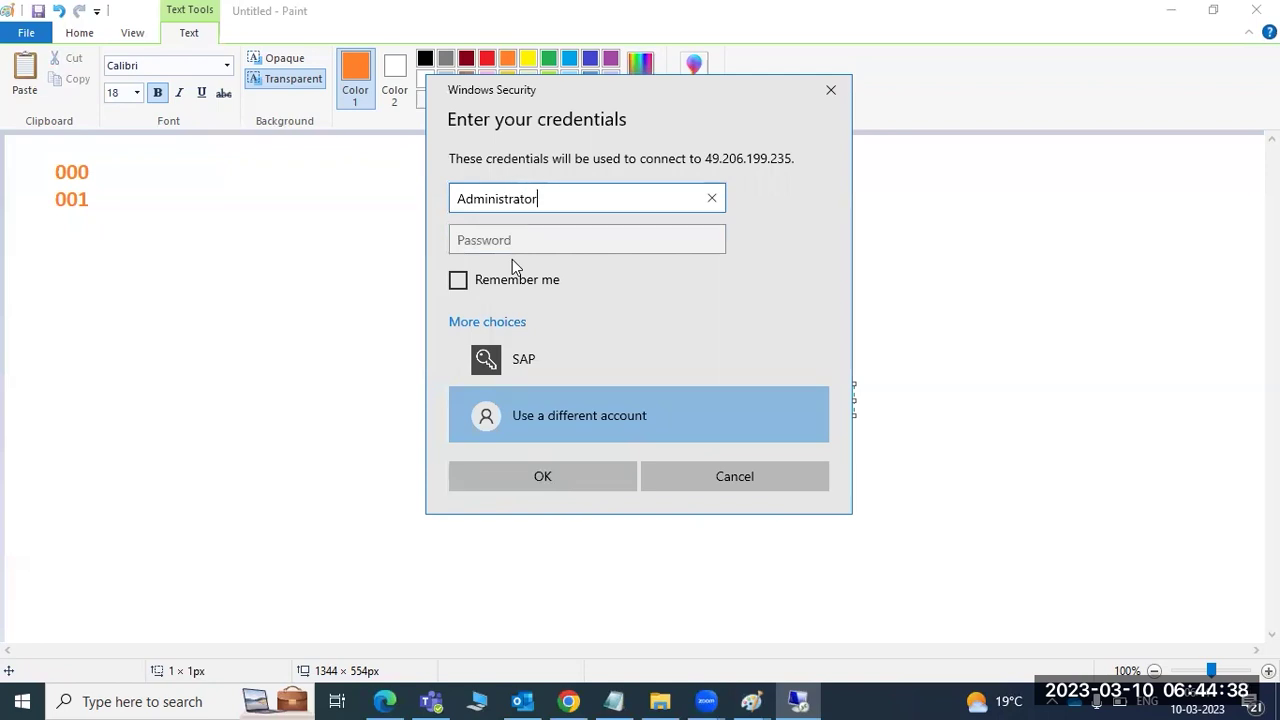
key(Tab)
text(••••••••••)
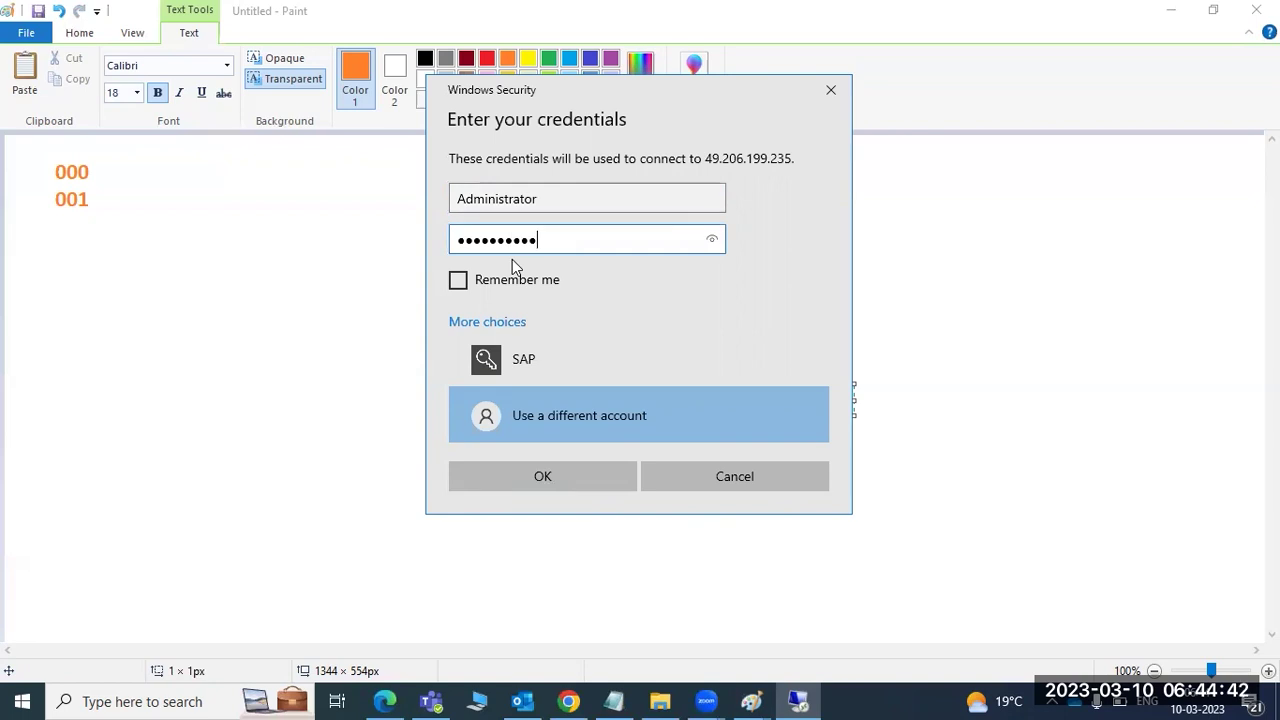
key(Return)
click(596, 392)
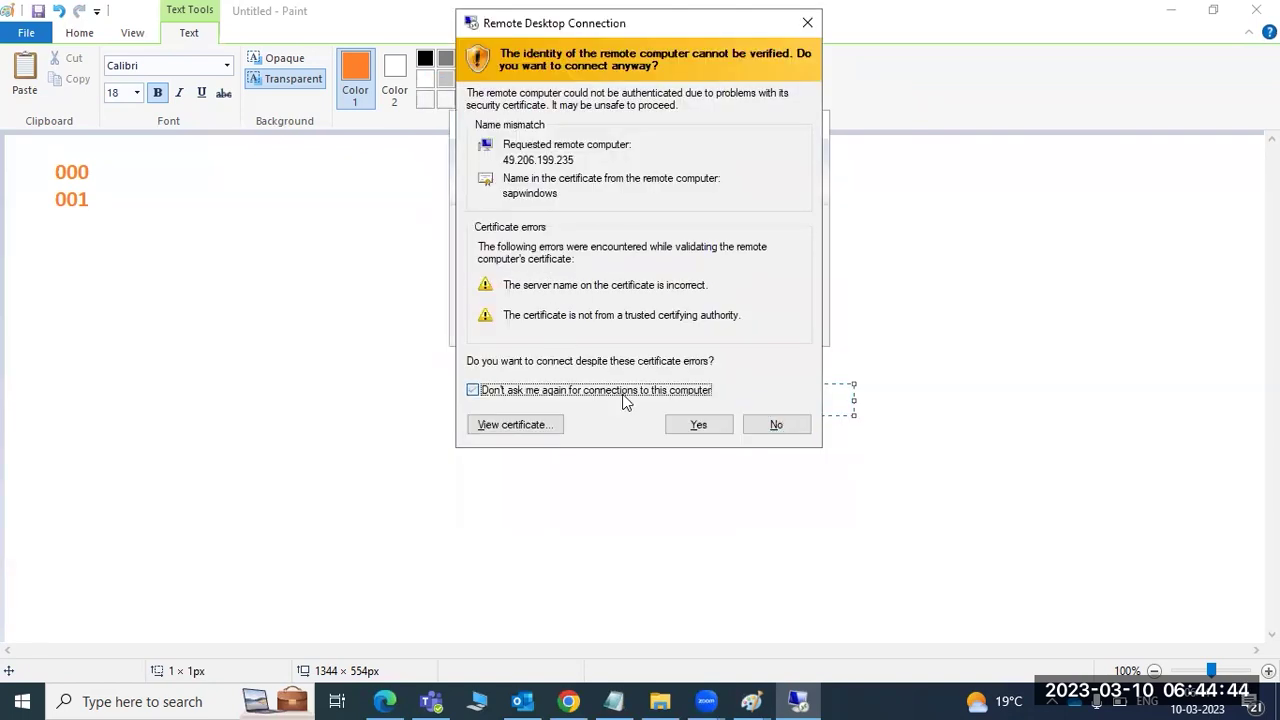
click(690, 425)
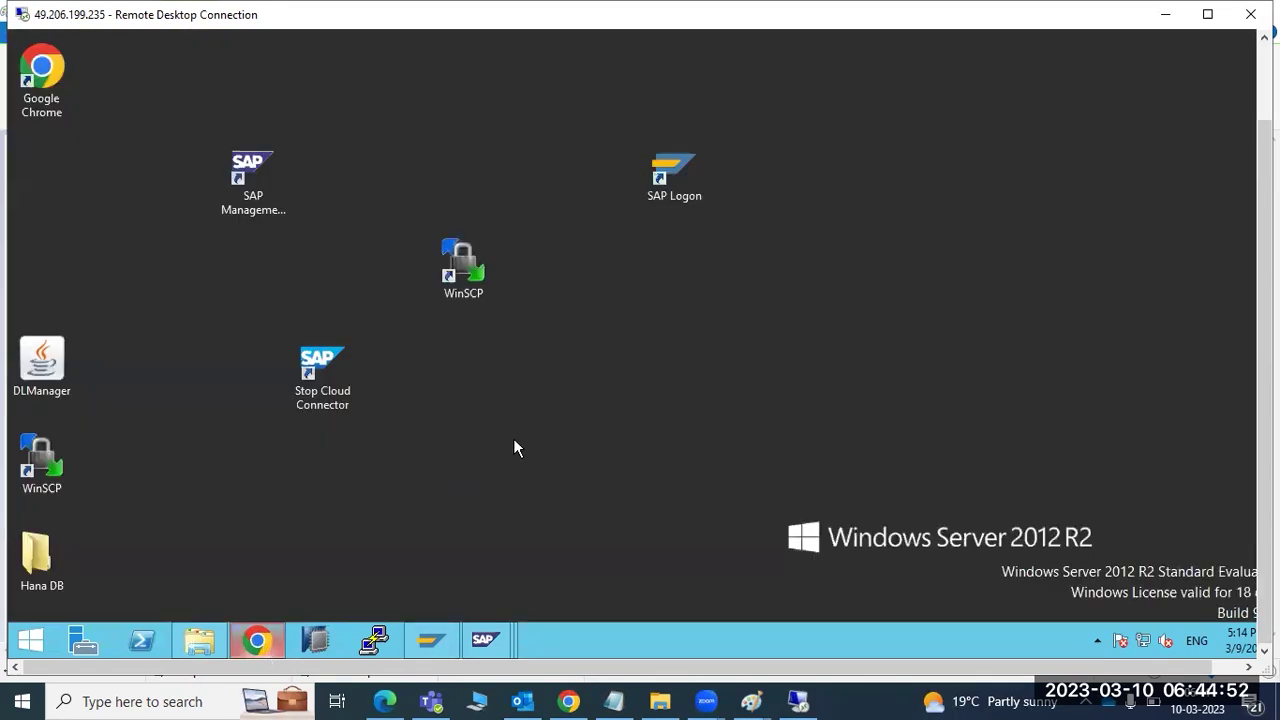
- Refresh the remote desktop, close all SAP console windows without saving settings, and open SAP Logon
right_click(654, 369)
click(700, 418)
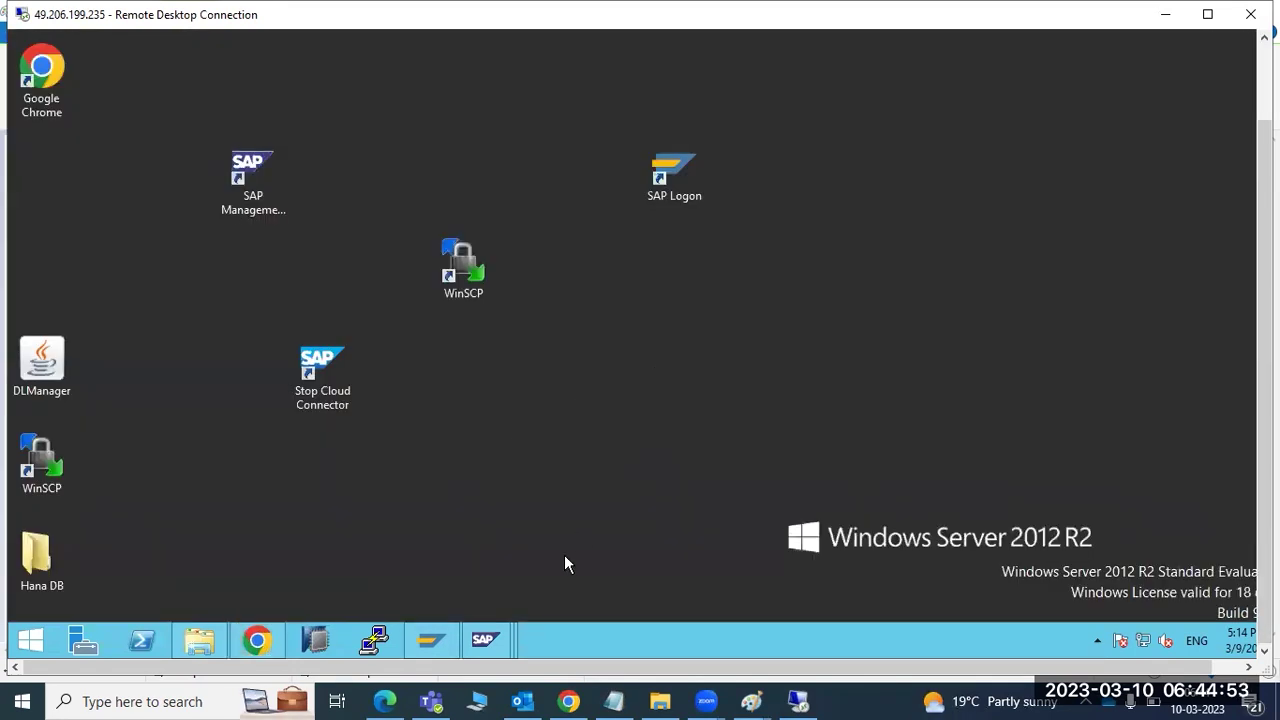
right_click(502, 629)
click(478, 593)
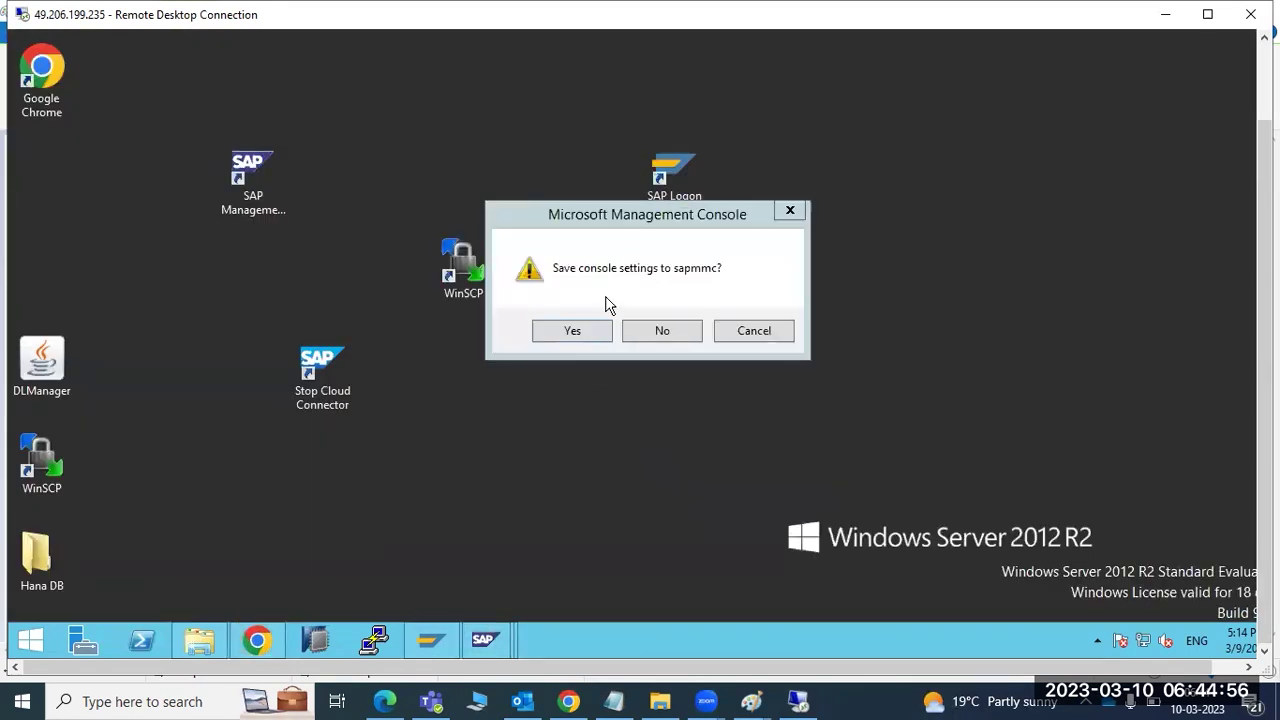
click(640, 334)
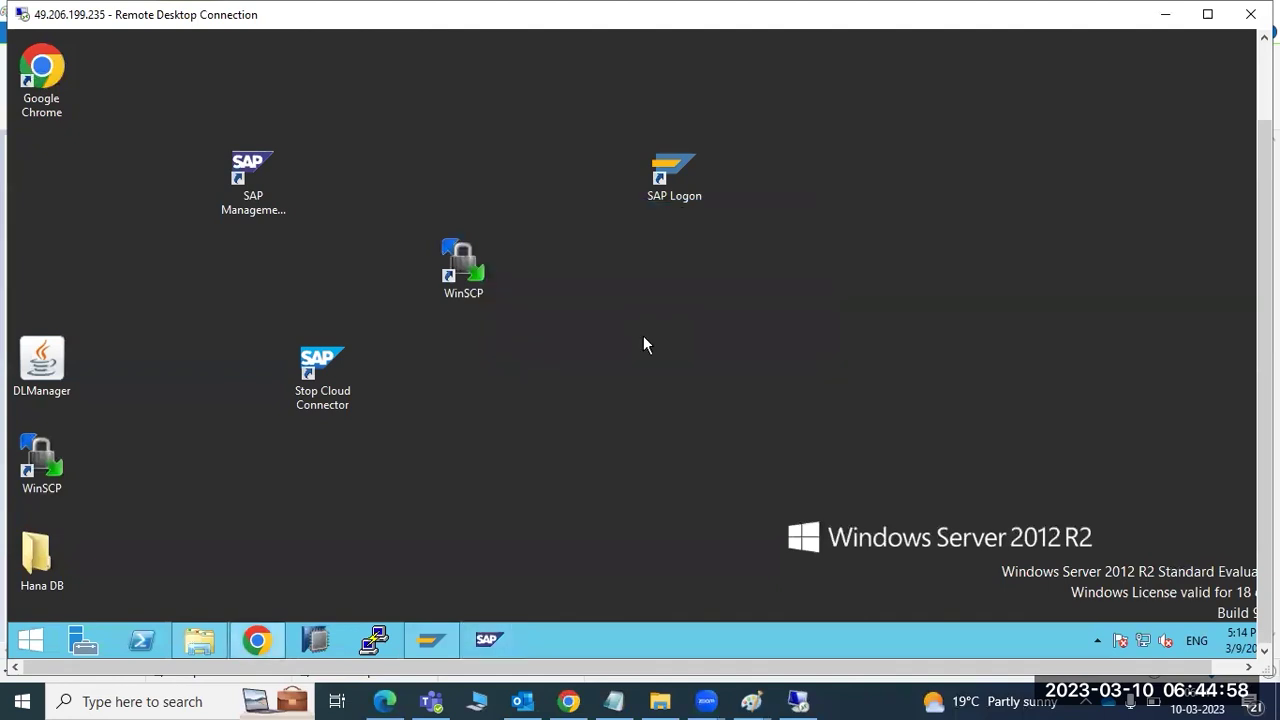
click(442, 643)
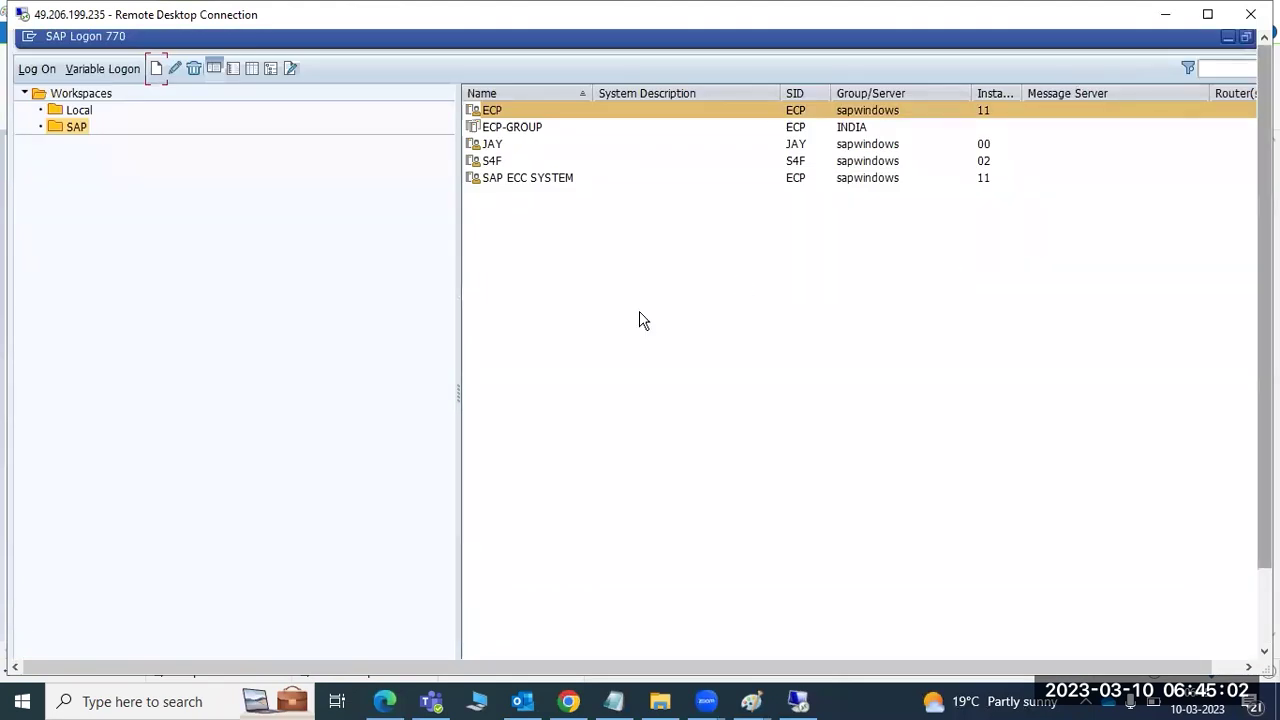
- Try logging on to ECP-GROUP, dismiss its unknown-hostname error, and log on to ECP instead
drag(459, 389, 197, 374)
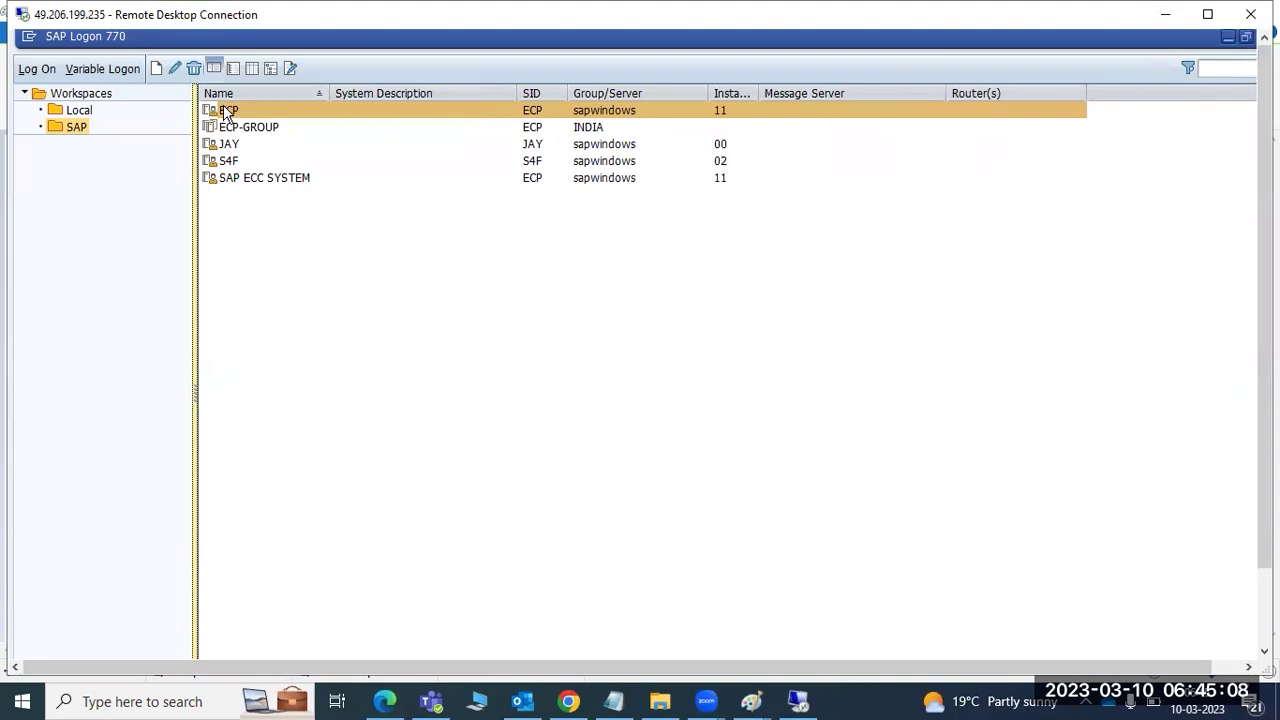
click(237, 148)
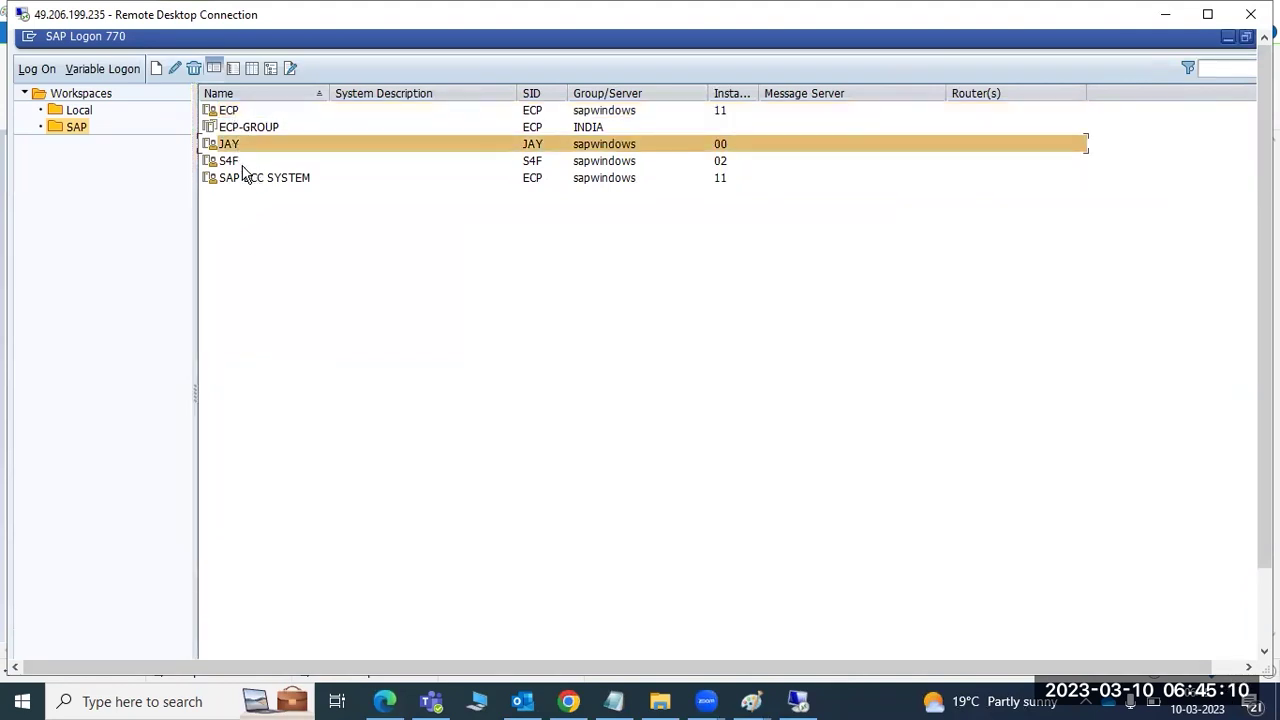
click(233, 162)
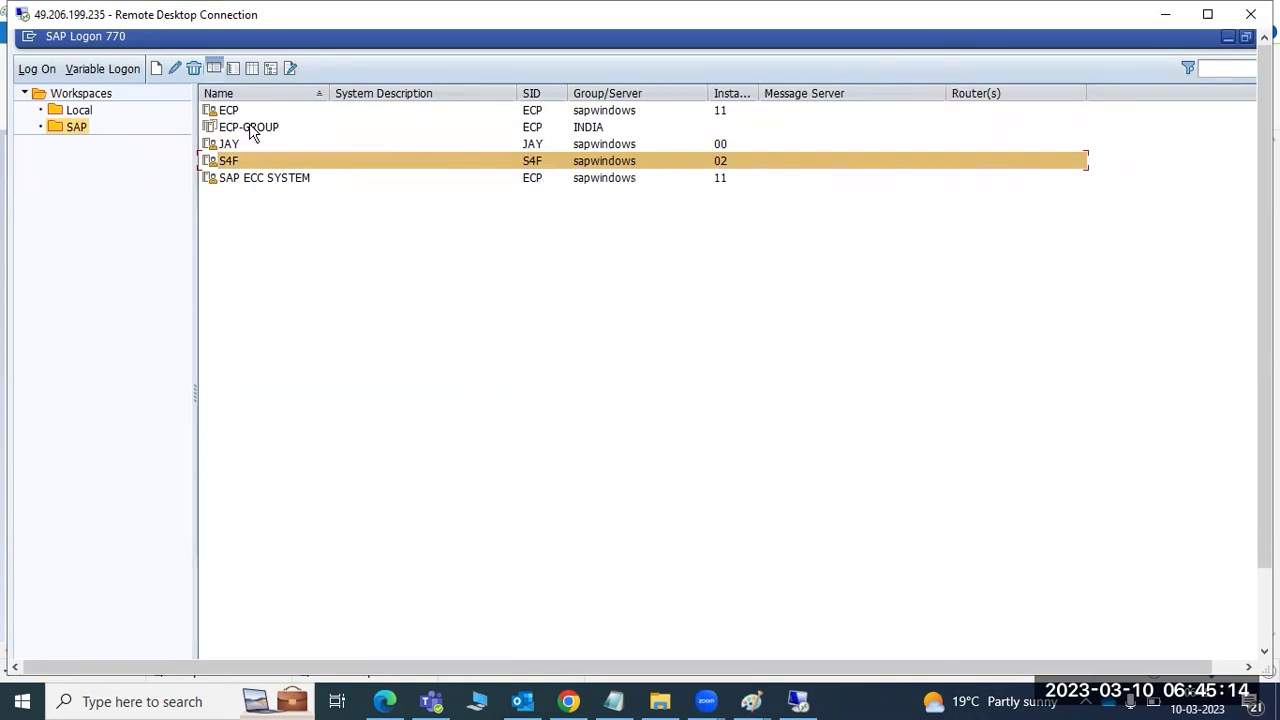
double_click(250, 128)
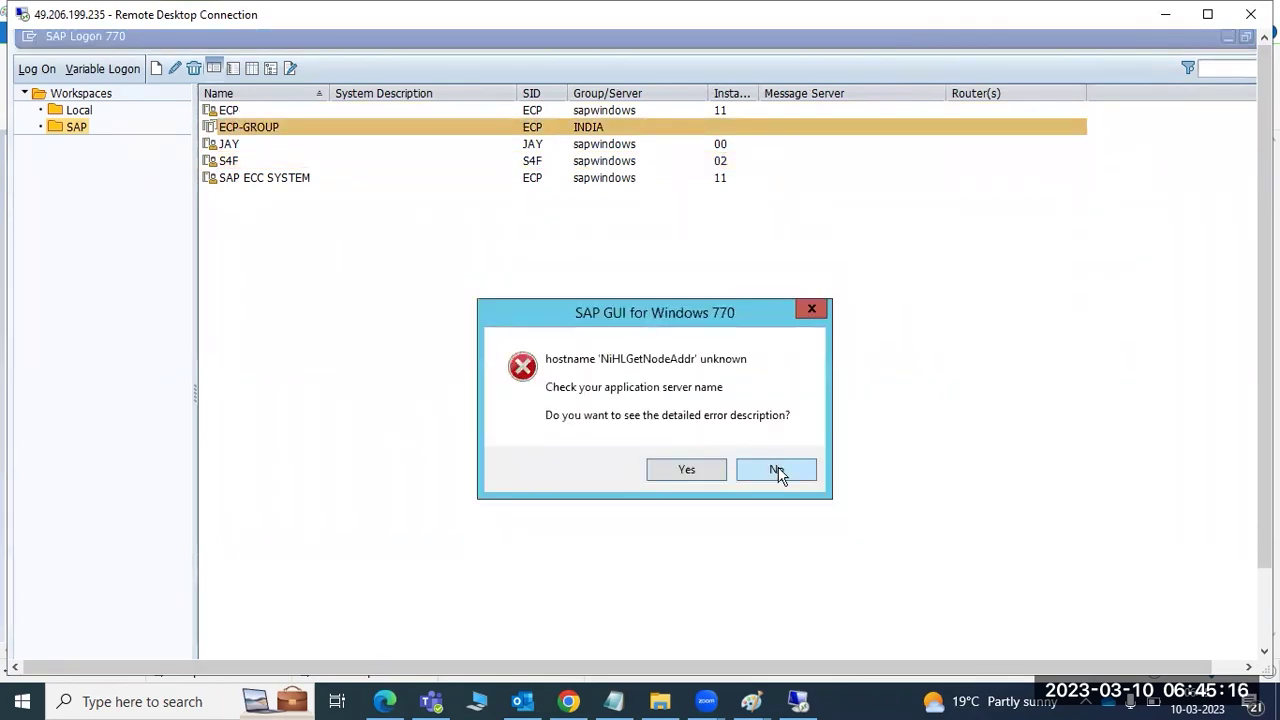
click(778, 470)
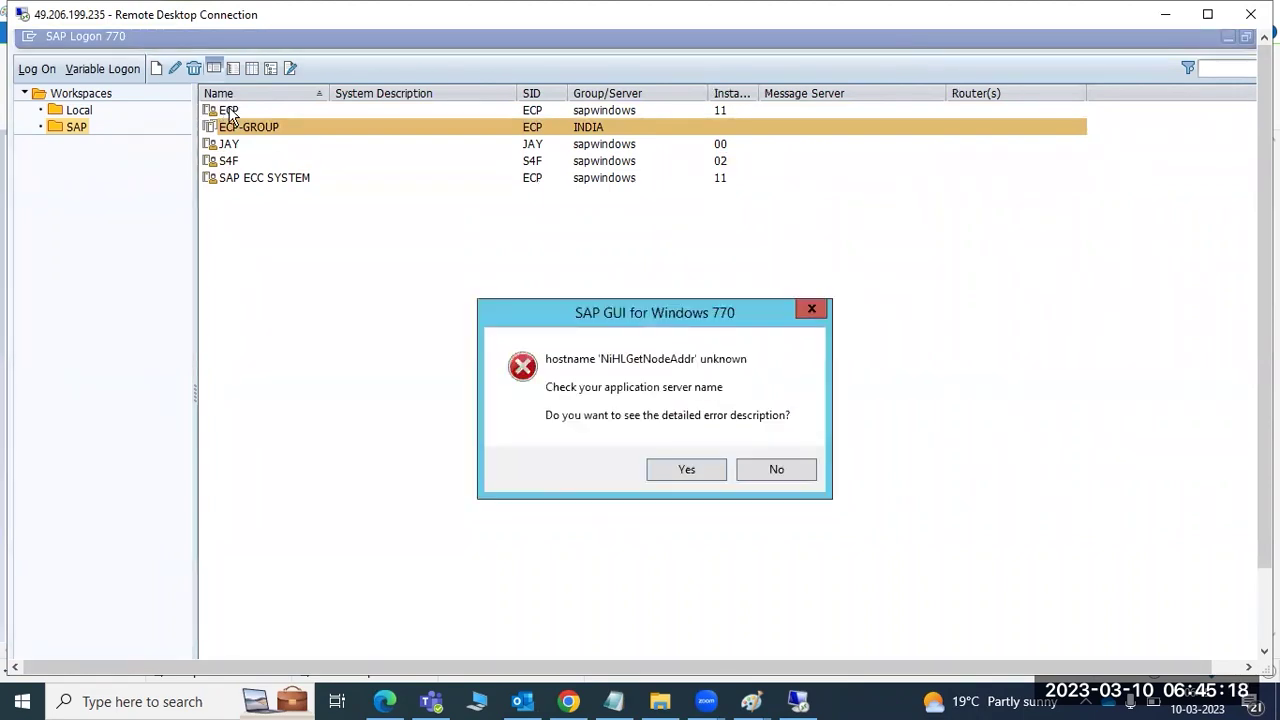
click(791, 471)
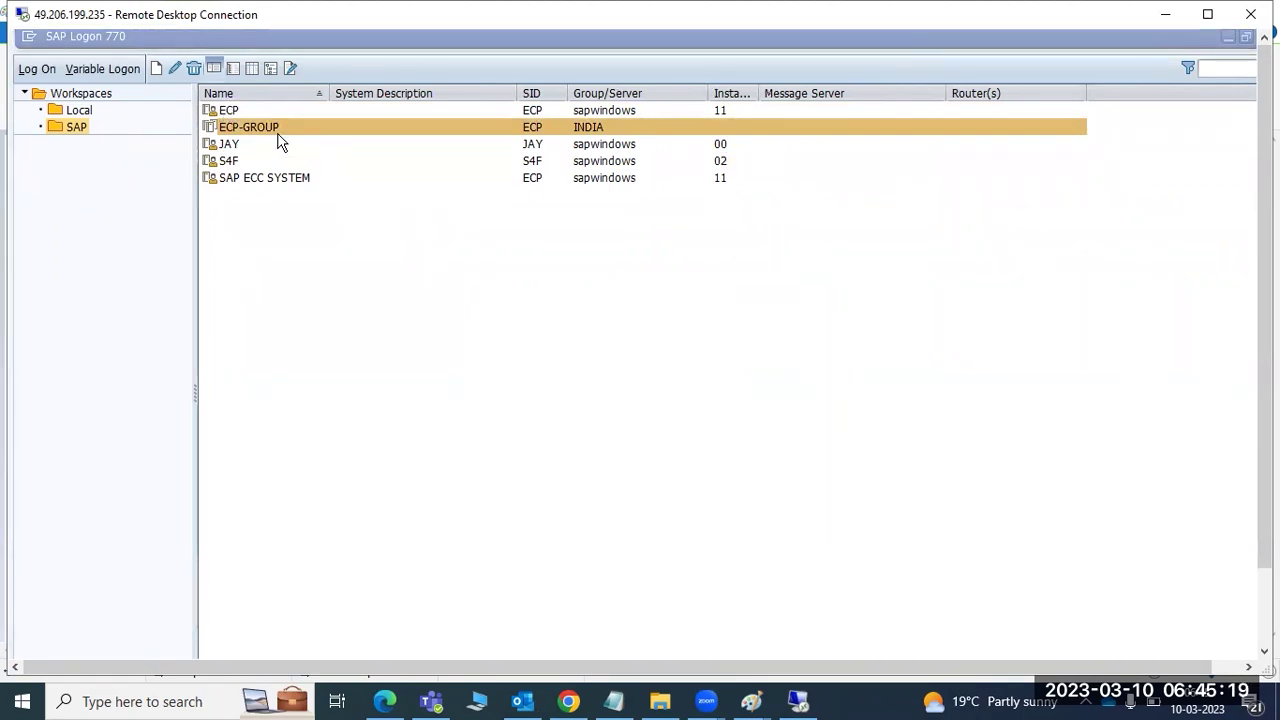
click(231, 112)
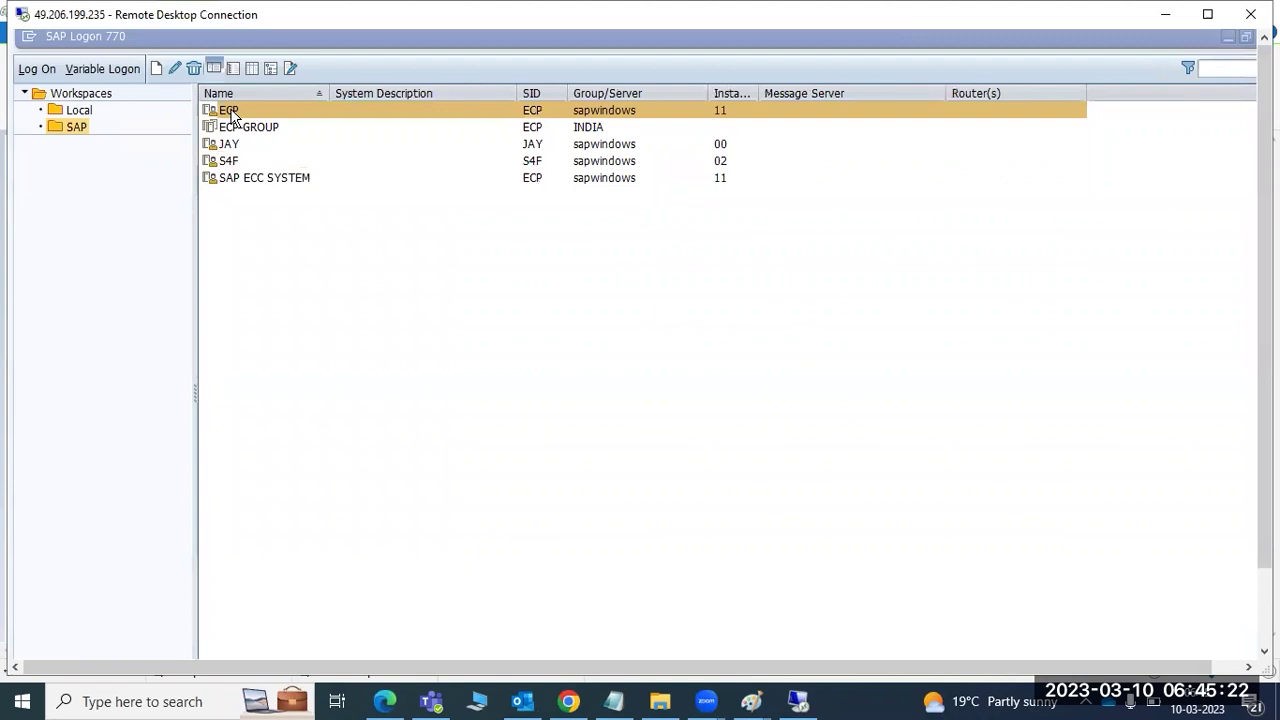
double_click(231, 112)
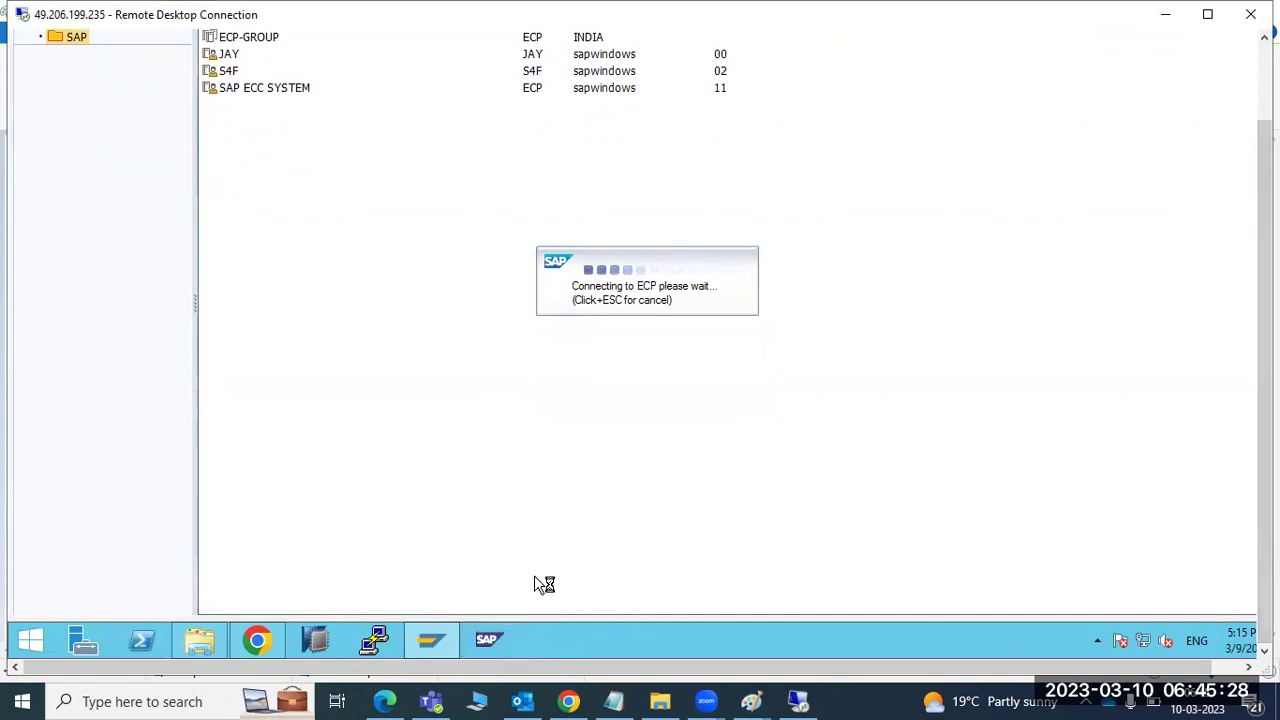
- Review the process lists of the sapwindows 11, 9 and 8 instances in the management console
click(683, 368)
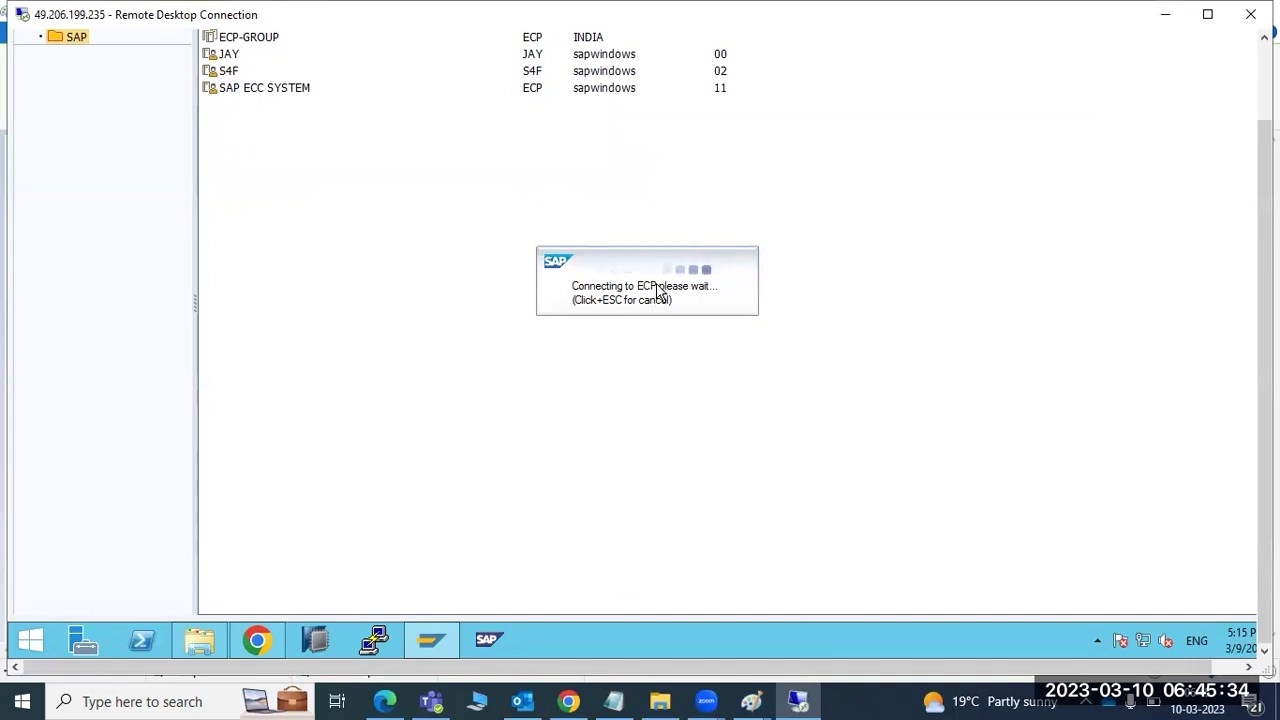
right_click(583, 635)
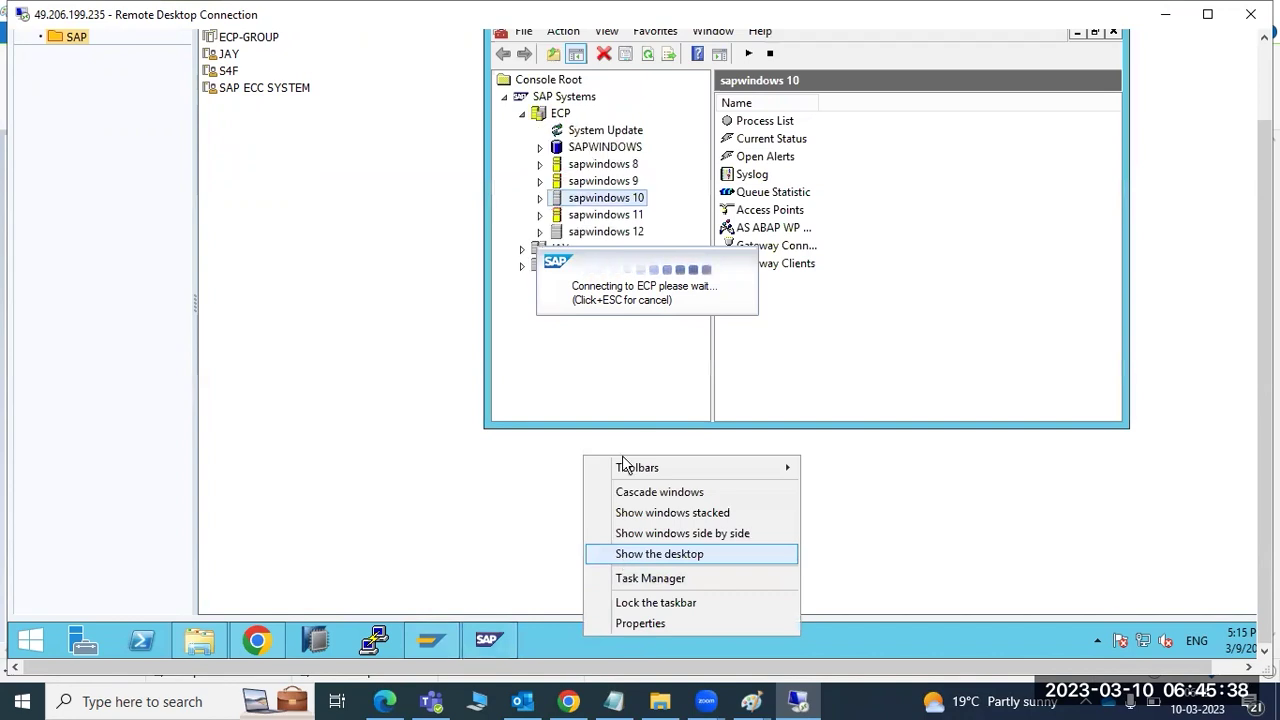
click(882, 364)
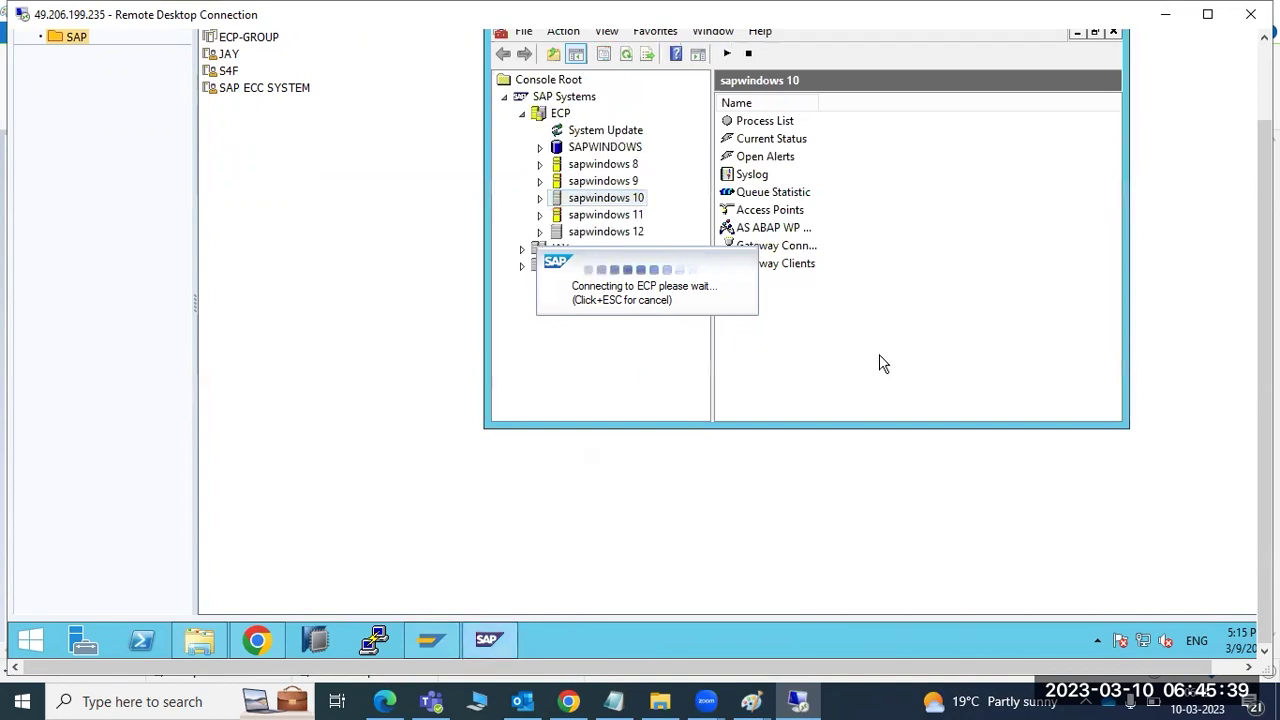
click(540, 215)
click(590, 235)
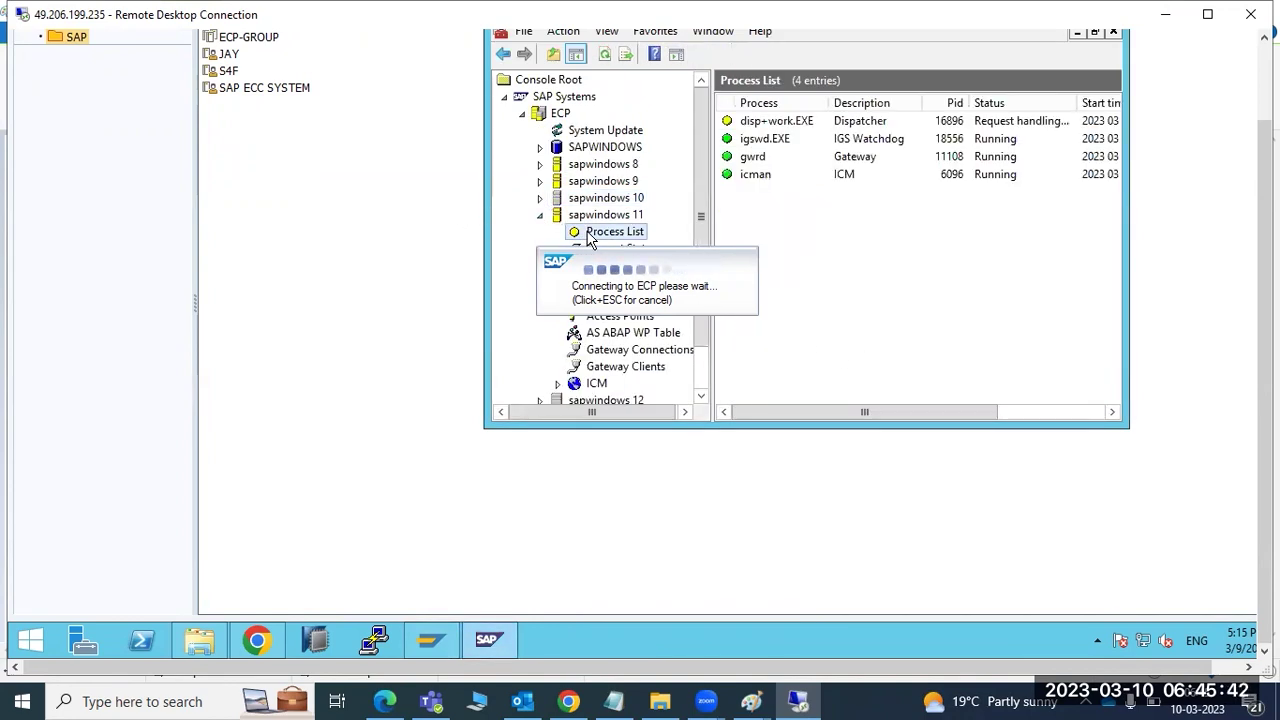
click(540, 181)
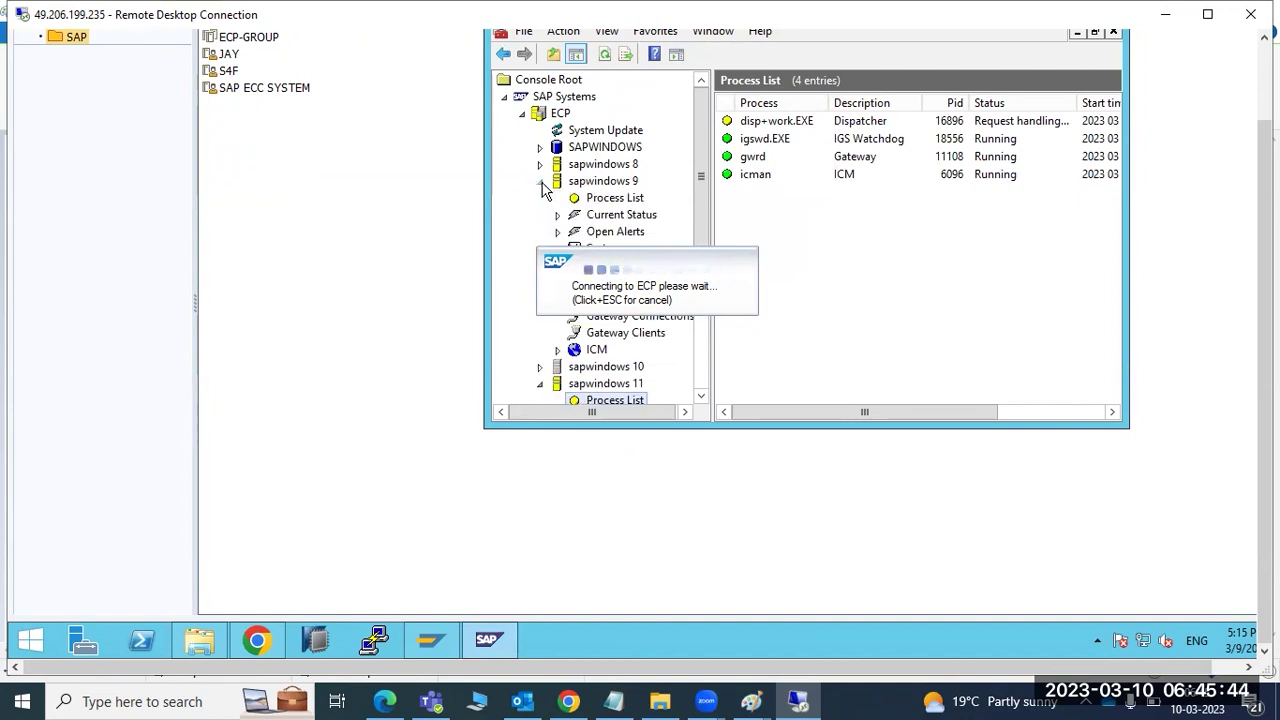
click(592, 198)
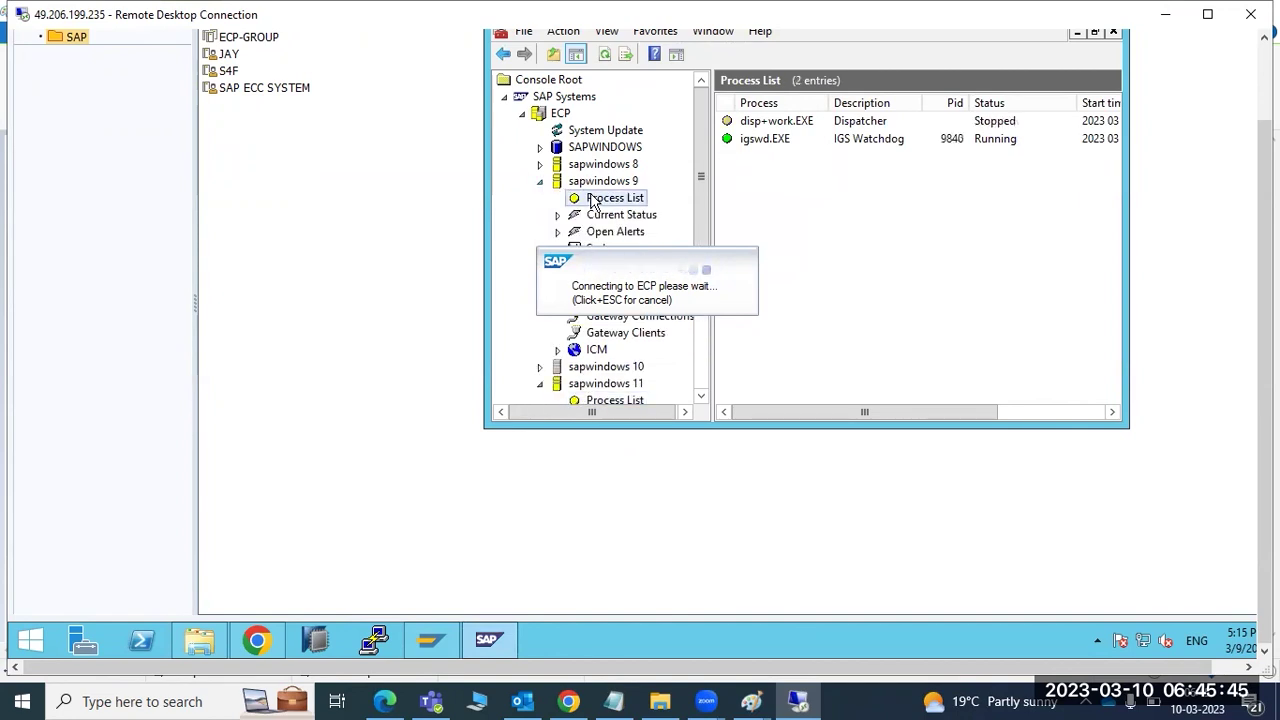
click(540, 164)
click(597, 184)
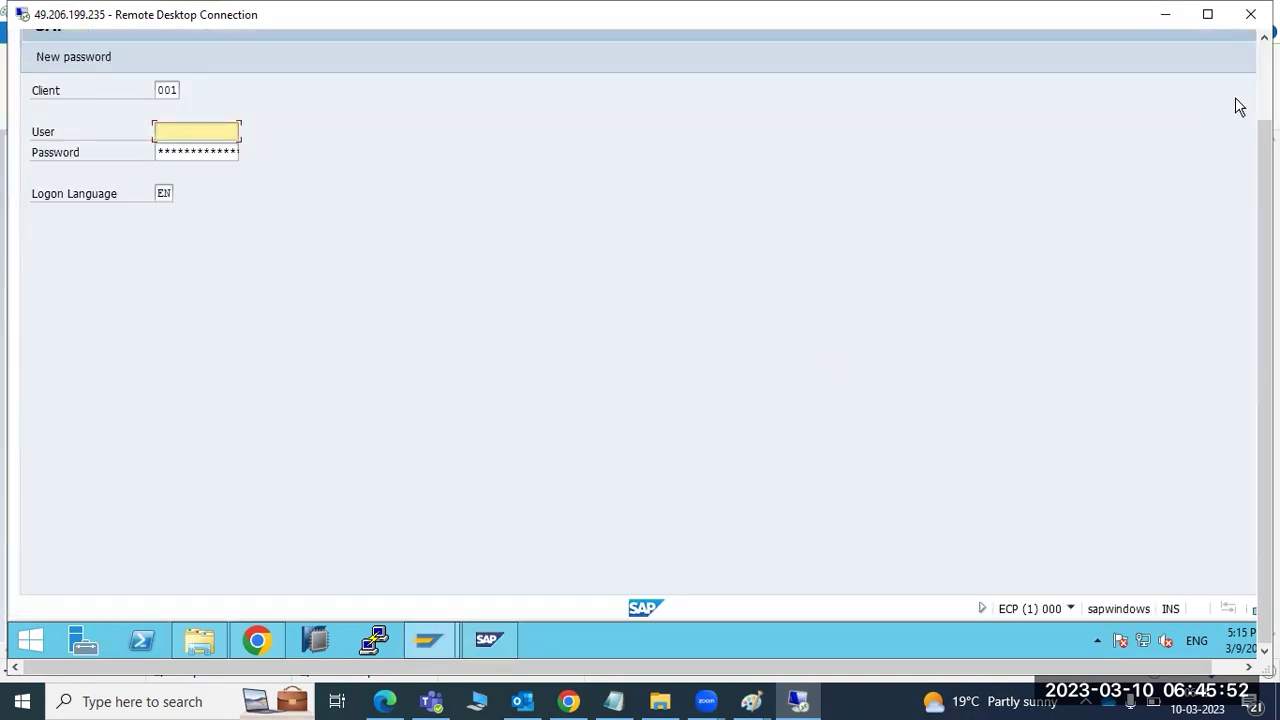
- Enter the SAP user name and password for client 001 and submit the logon
click(1264, 90)
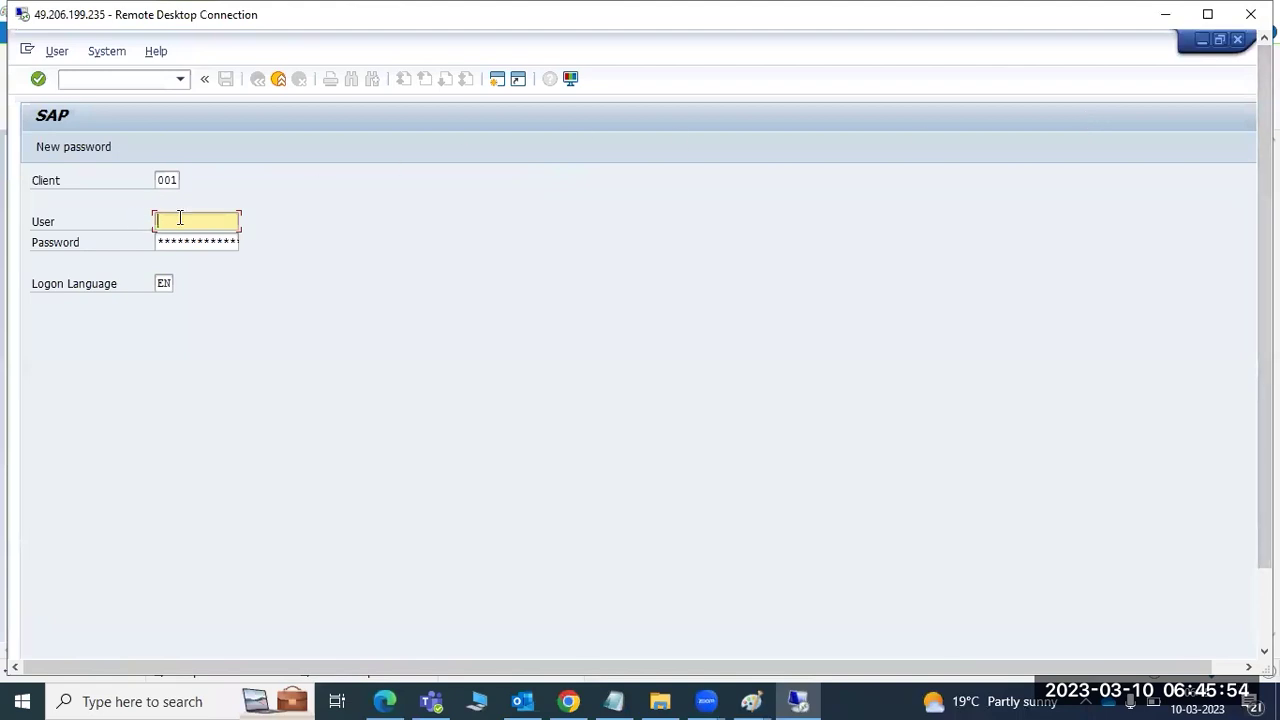
text(basis)
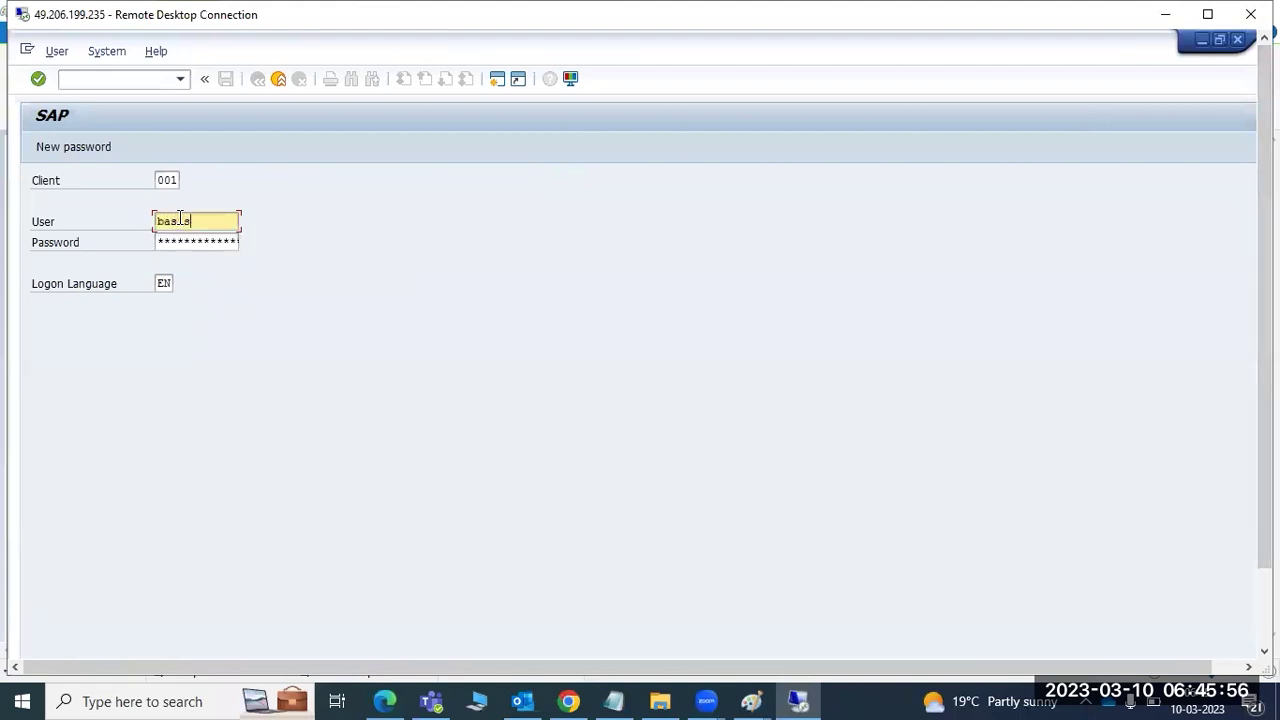
key(Tab)
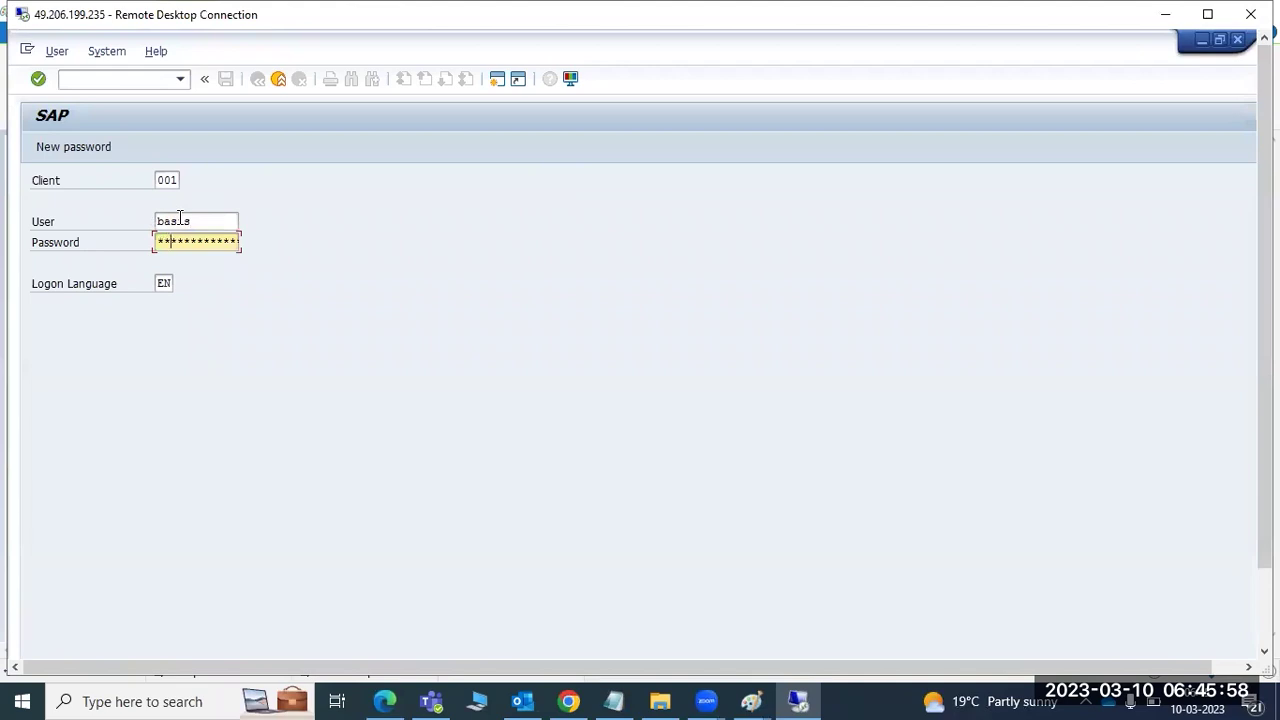
text(*)
click(165, 180)
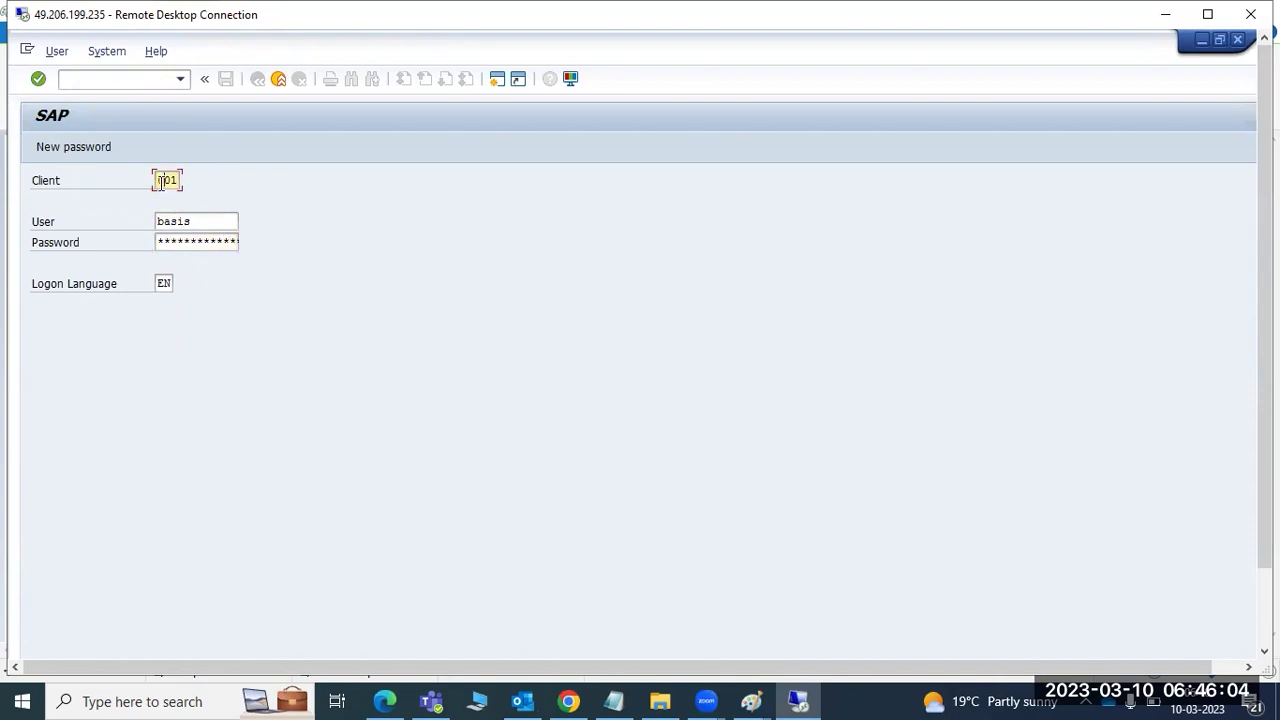
drag(160, 181, 198, 181)
click(207, 242)
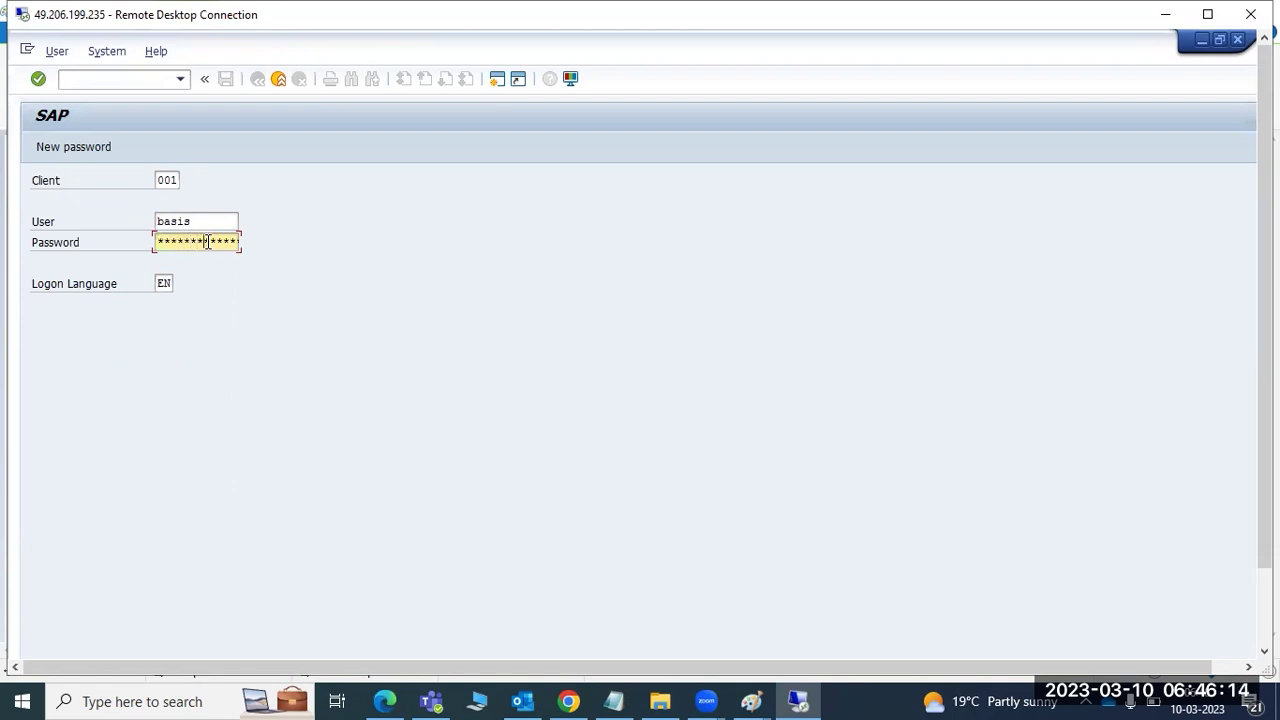
key(Return)
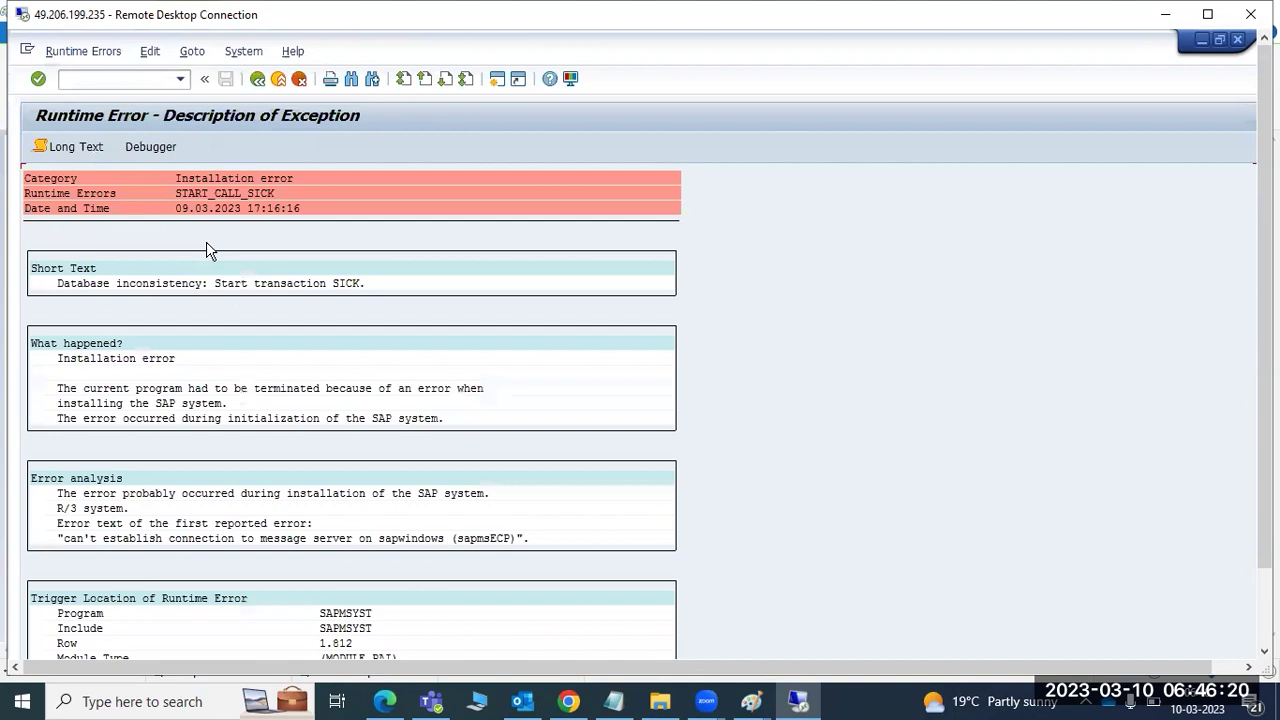
- Check the installation error line, then run transaction /nsick for the initial consistency check
click(197, 181)
click(66, 78)
text(/nsick)
key(Return)
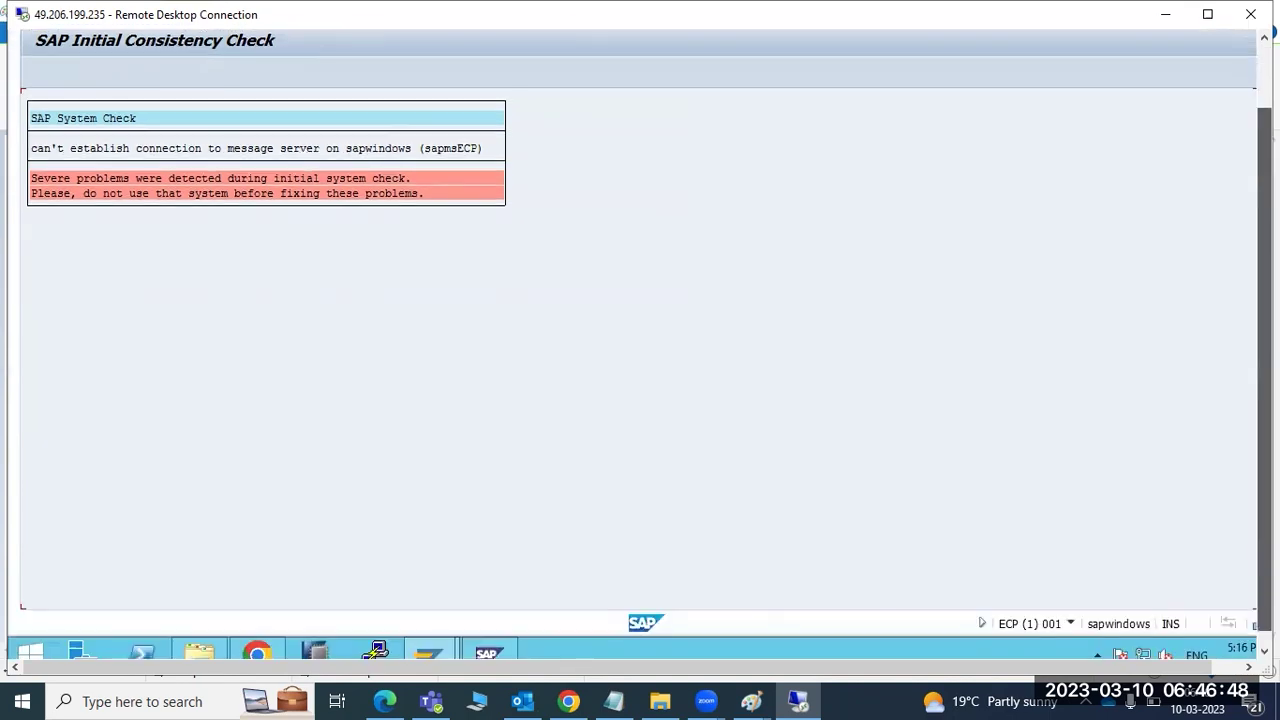
- Restore the management console, collapse sapwindows 9 and 11, and briefly expand JAY and S4F
click(510, 643)
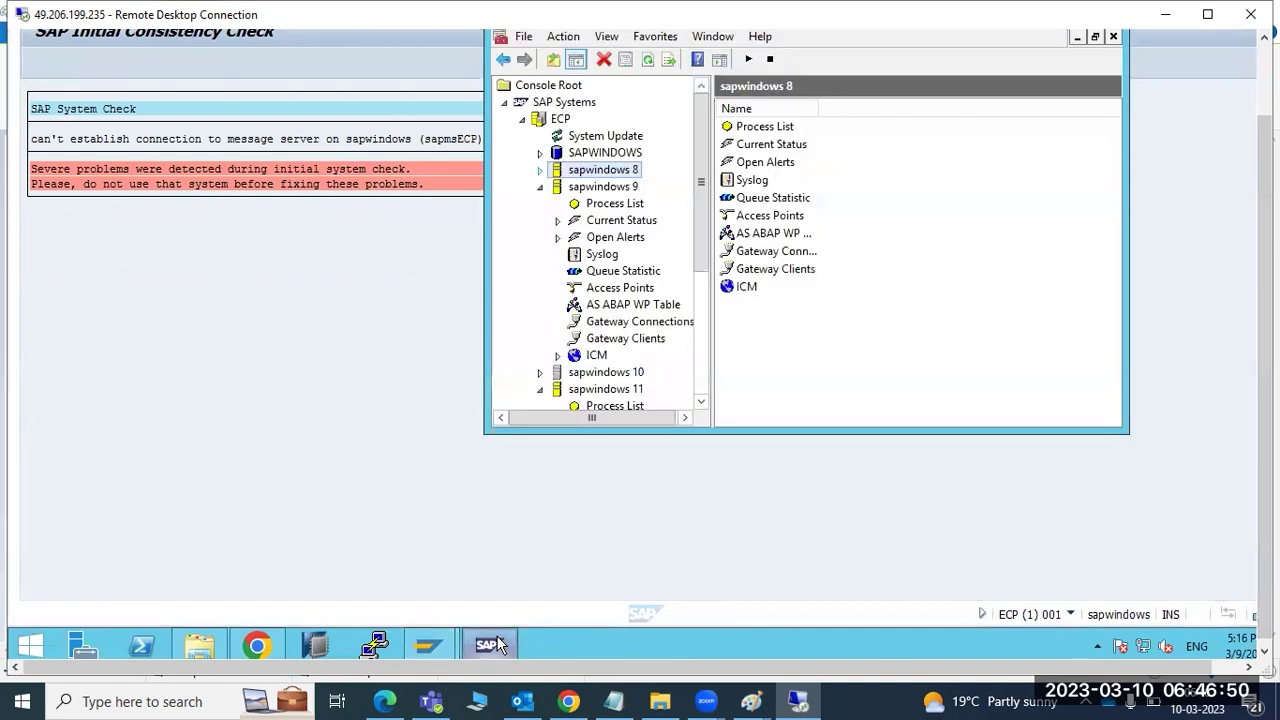
click(540, 187)
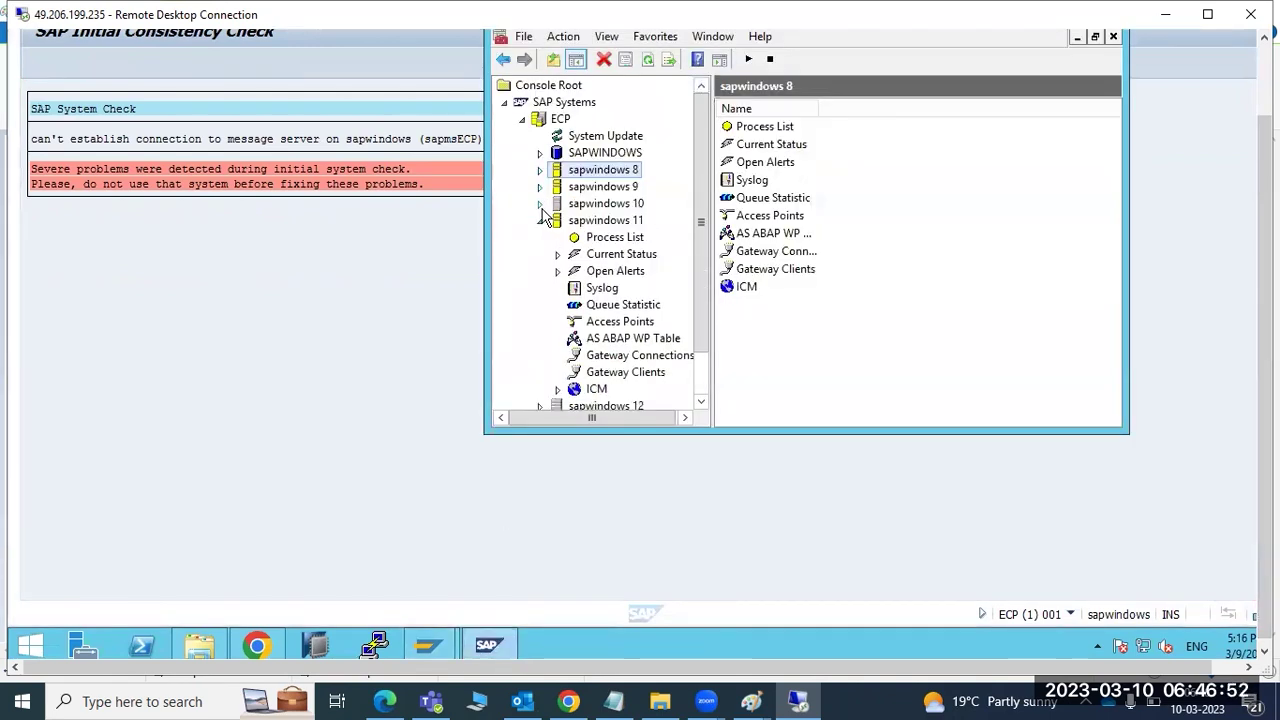
click(540, 220)
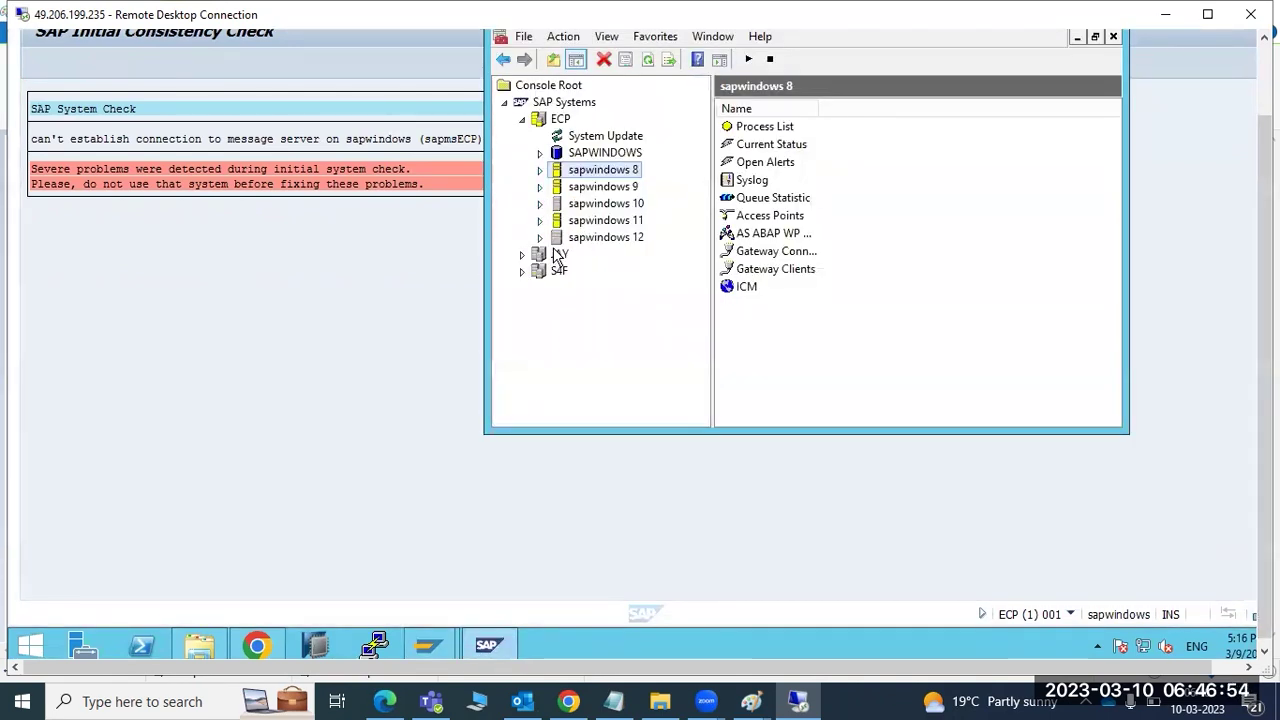
click(564, 238)
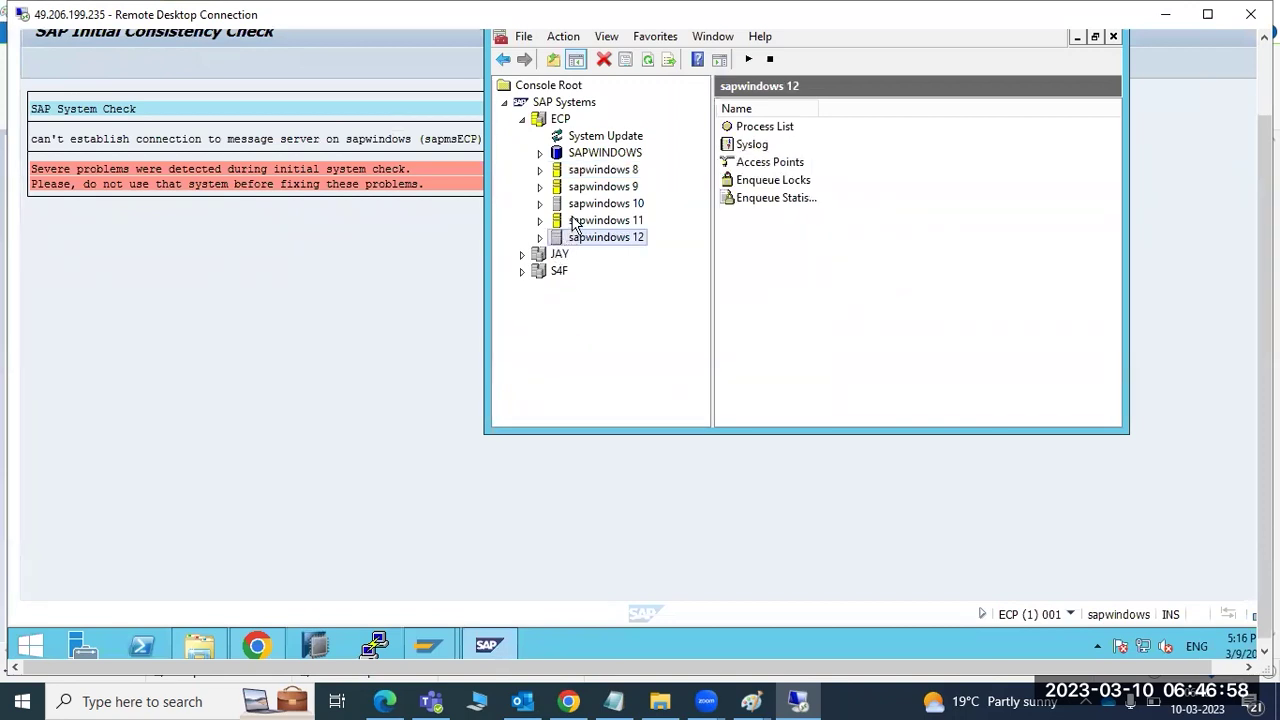
click(521, 255)
click(522, 257)
click(522, 271)
click(522, 271)
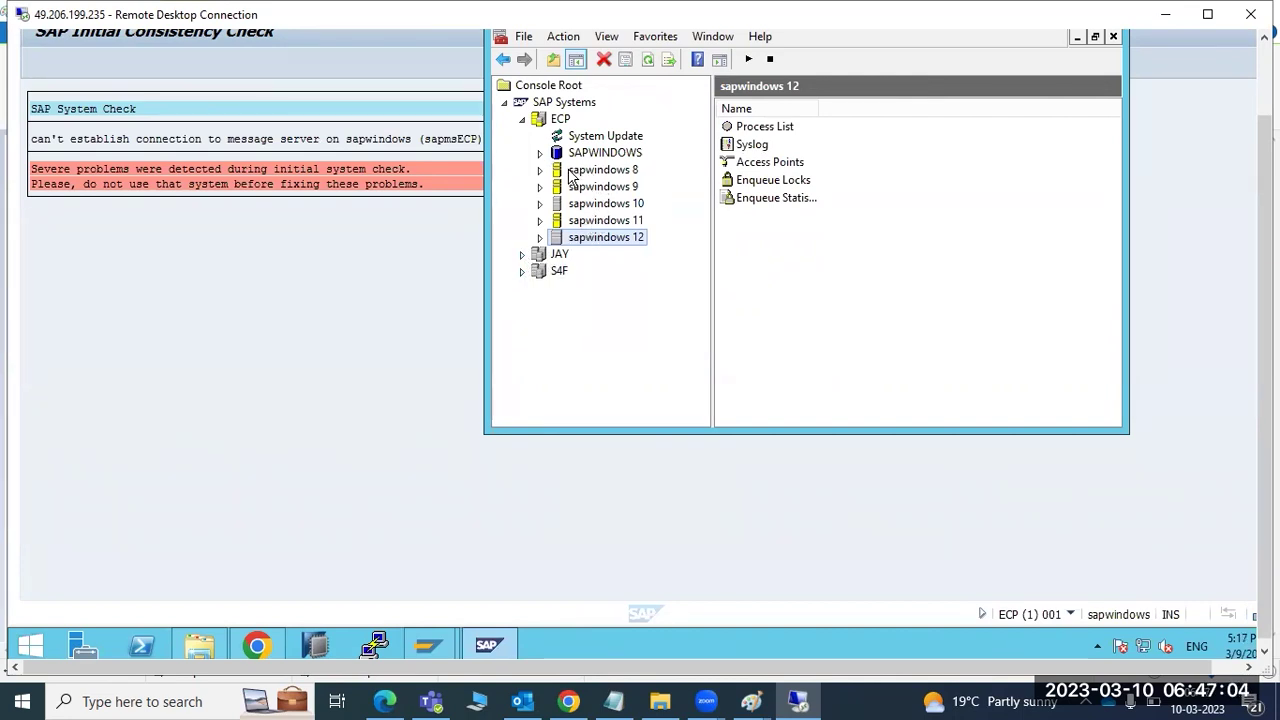
- Check the stopped message and enqueue servers on sapwindows 12 and the sapwindows 11 processes
click(540, 238)
click(577, 255)
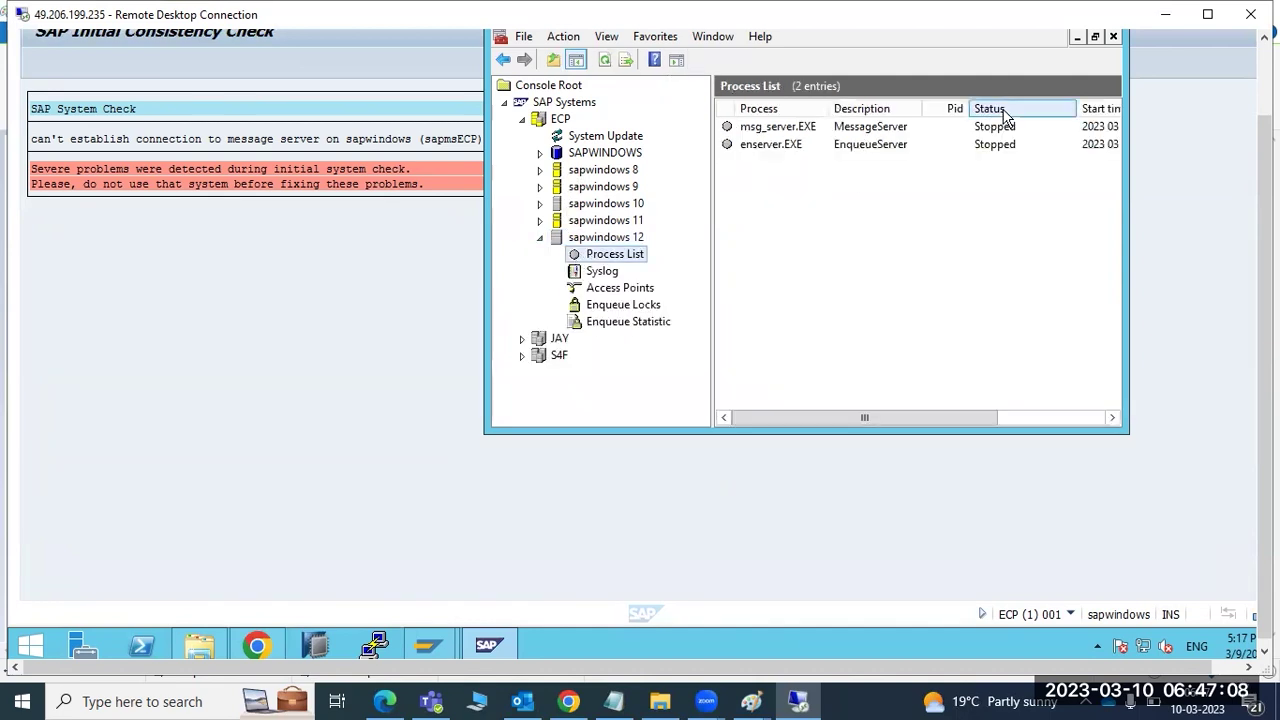
click(542, 221)
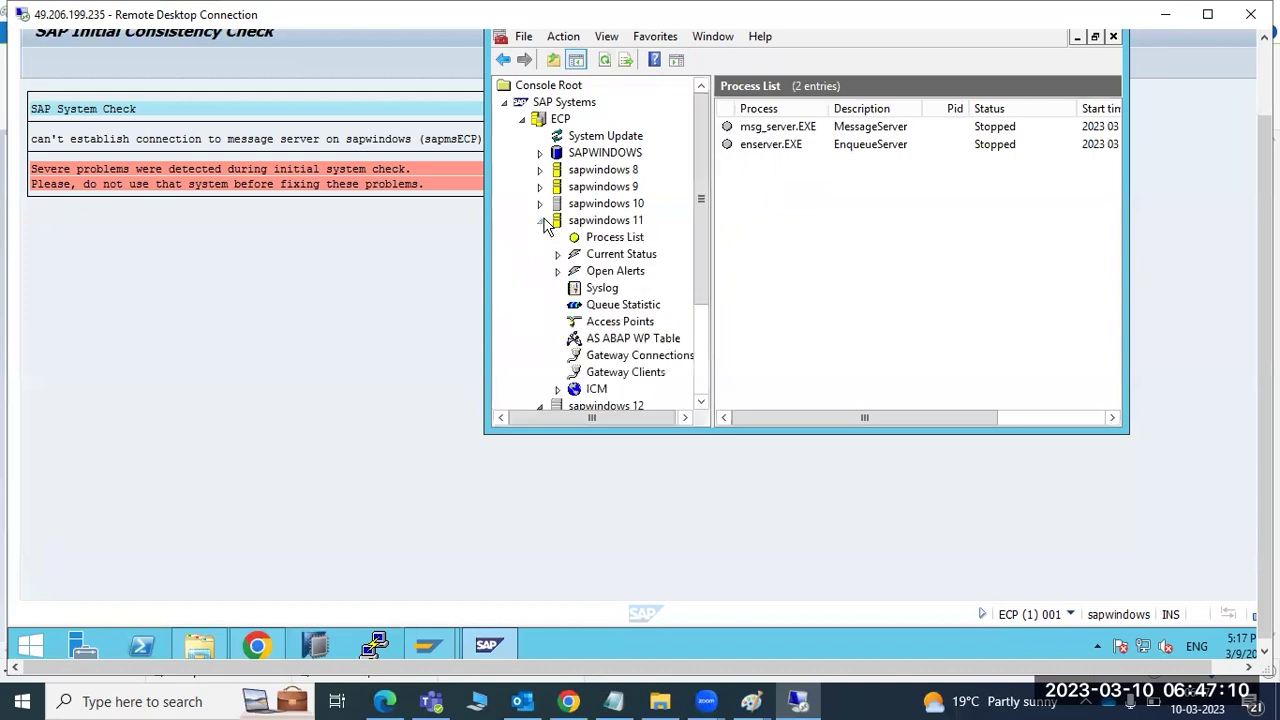
click(582, 238)
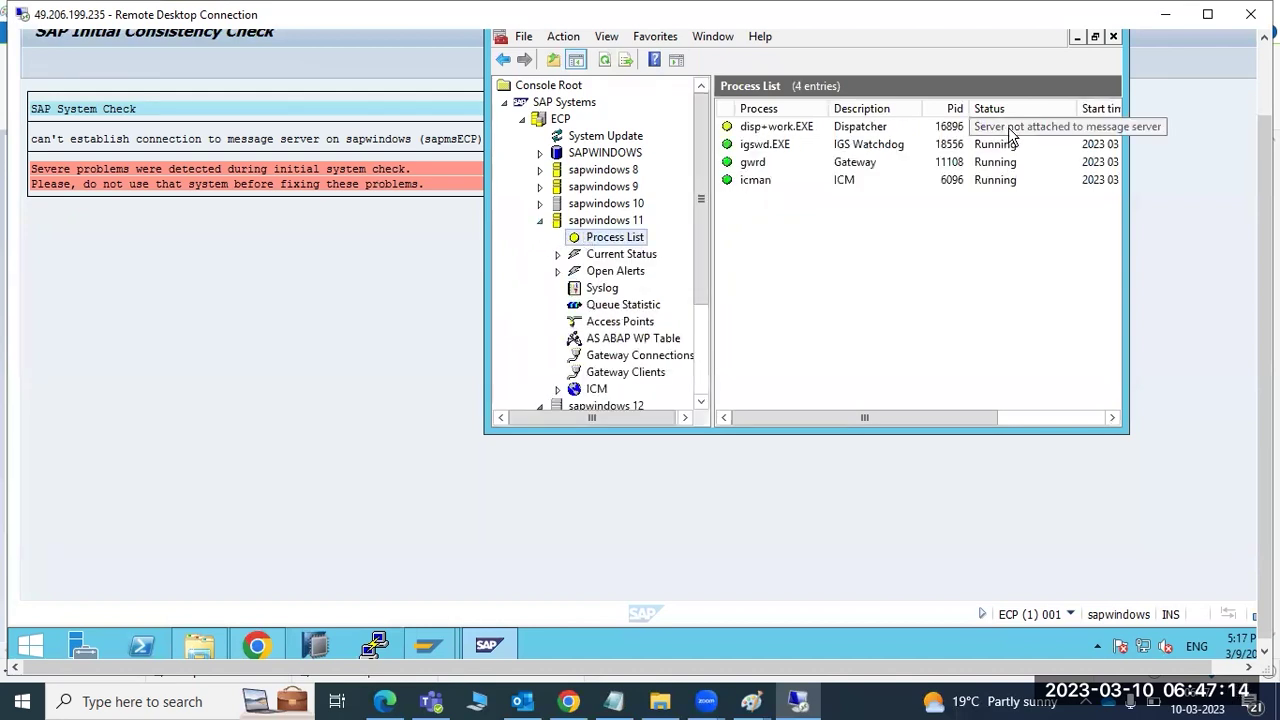
click(547, 223)
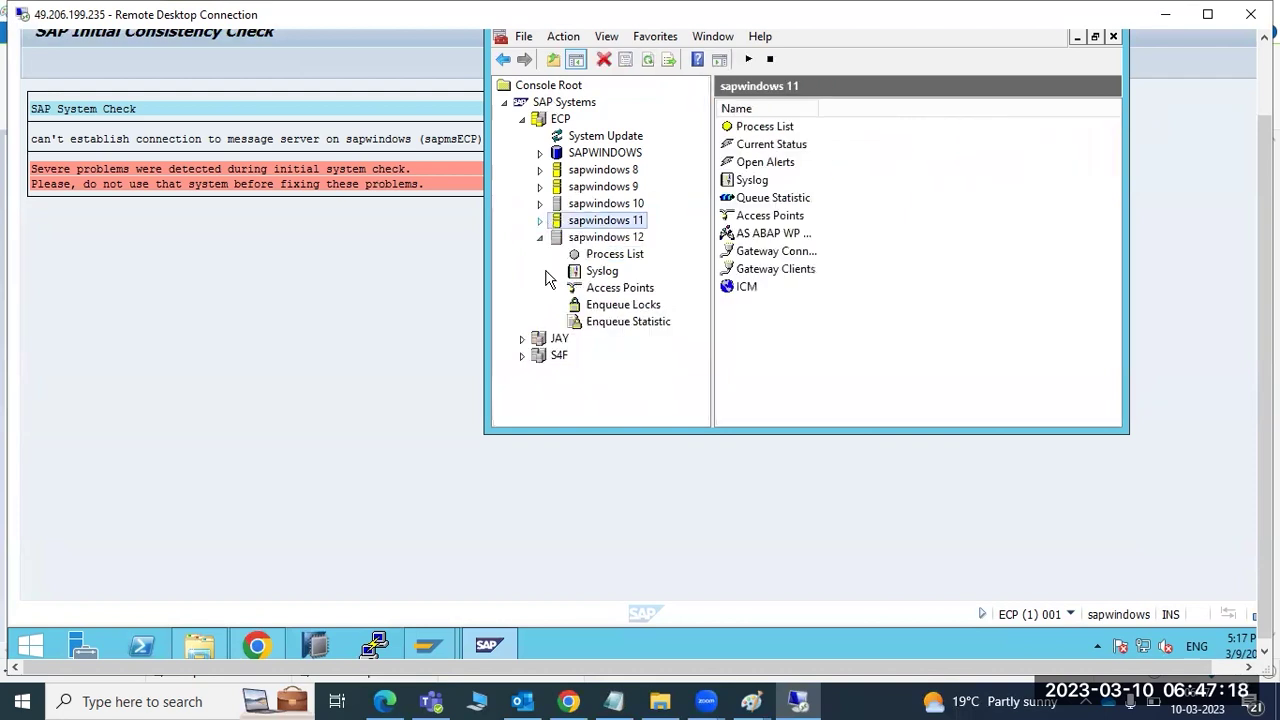
right_click(552, 119)
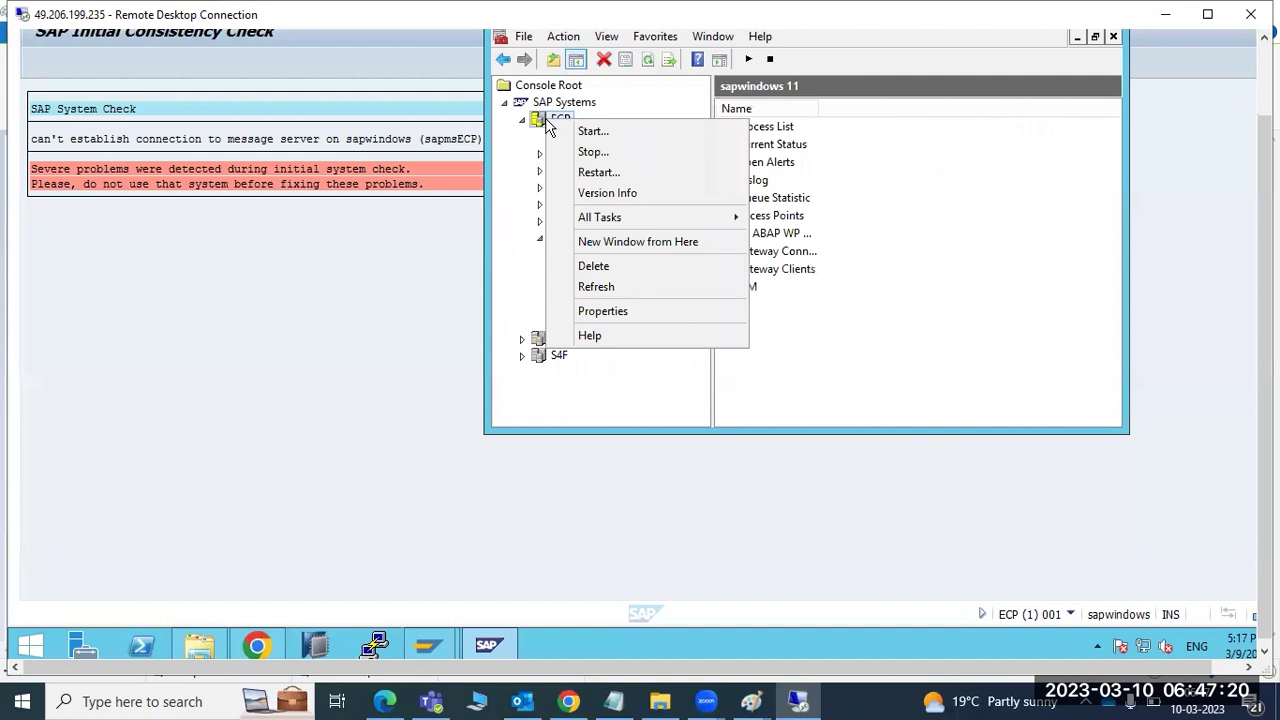
- Restart all ECP instances, authenticating with the OS password, then view sapwindows 12's items
click(598, 172)
click(729, 427)
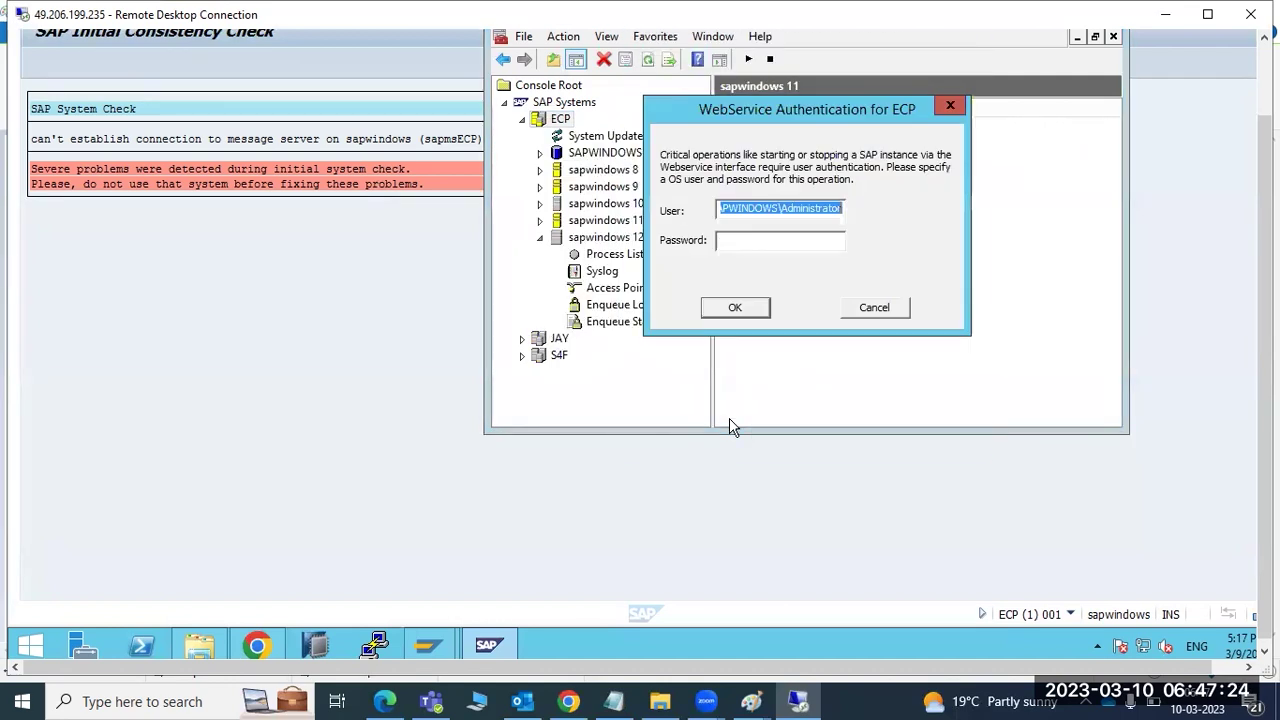
click(757, 241)
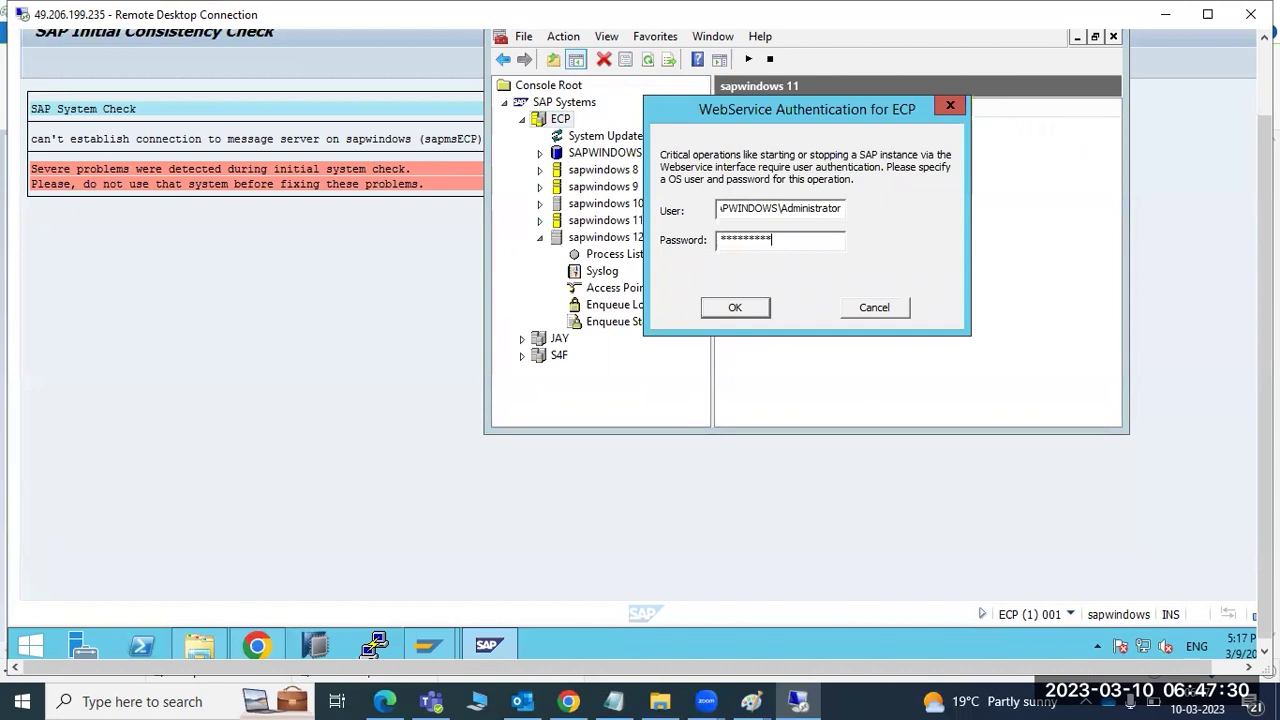
key(Return)
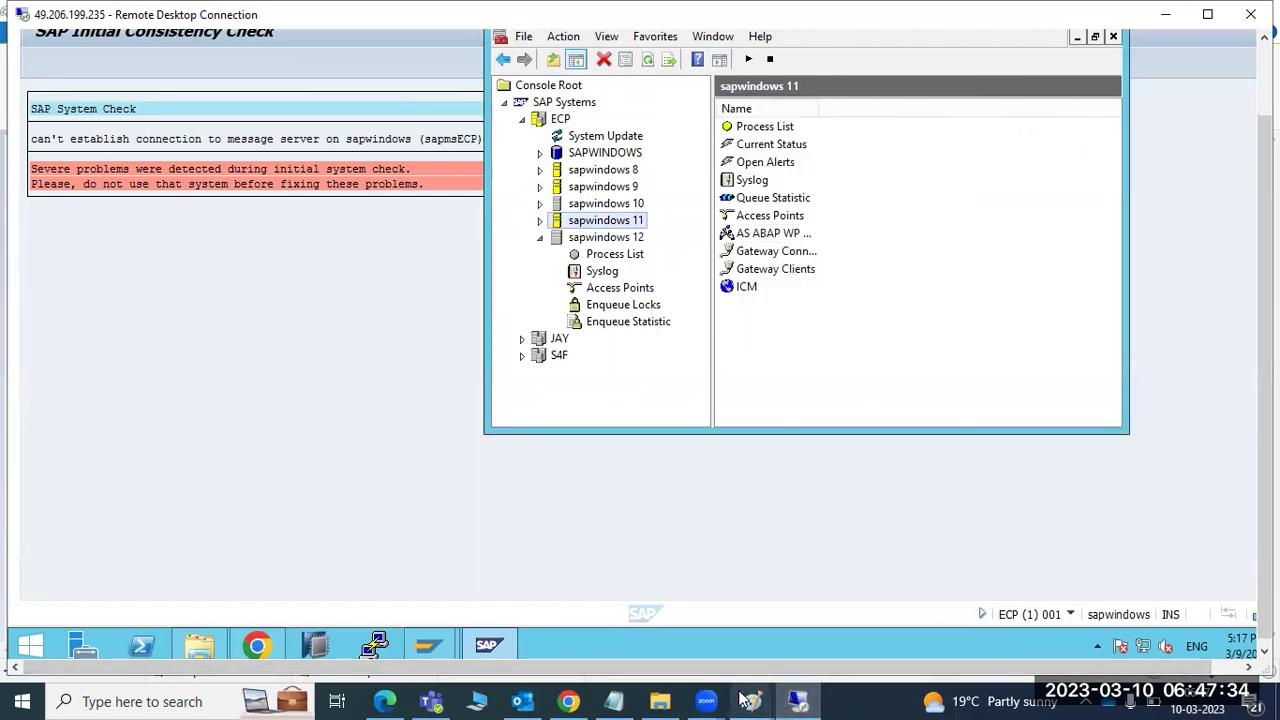
mouse_move(745, 699)
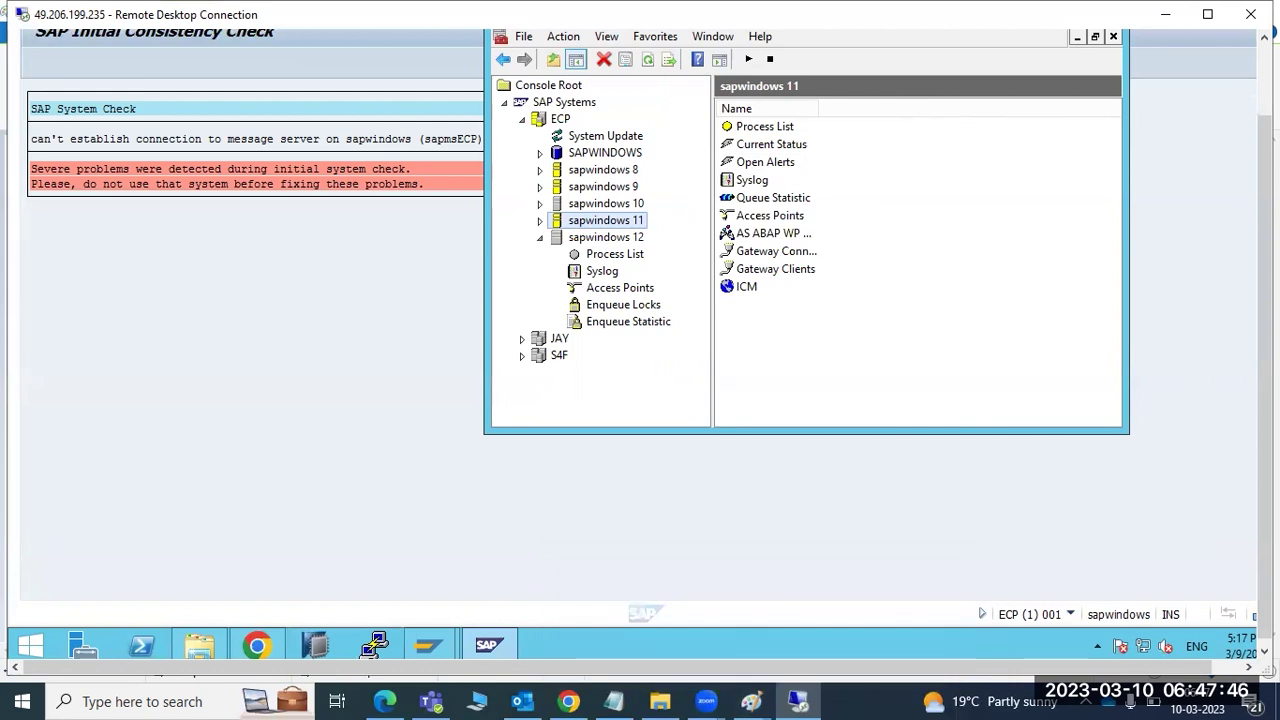
click(1262, 104)
click(593, 323)
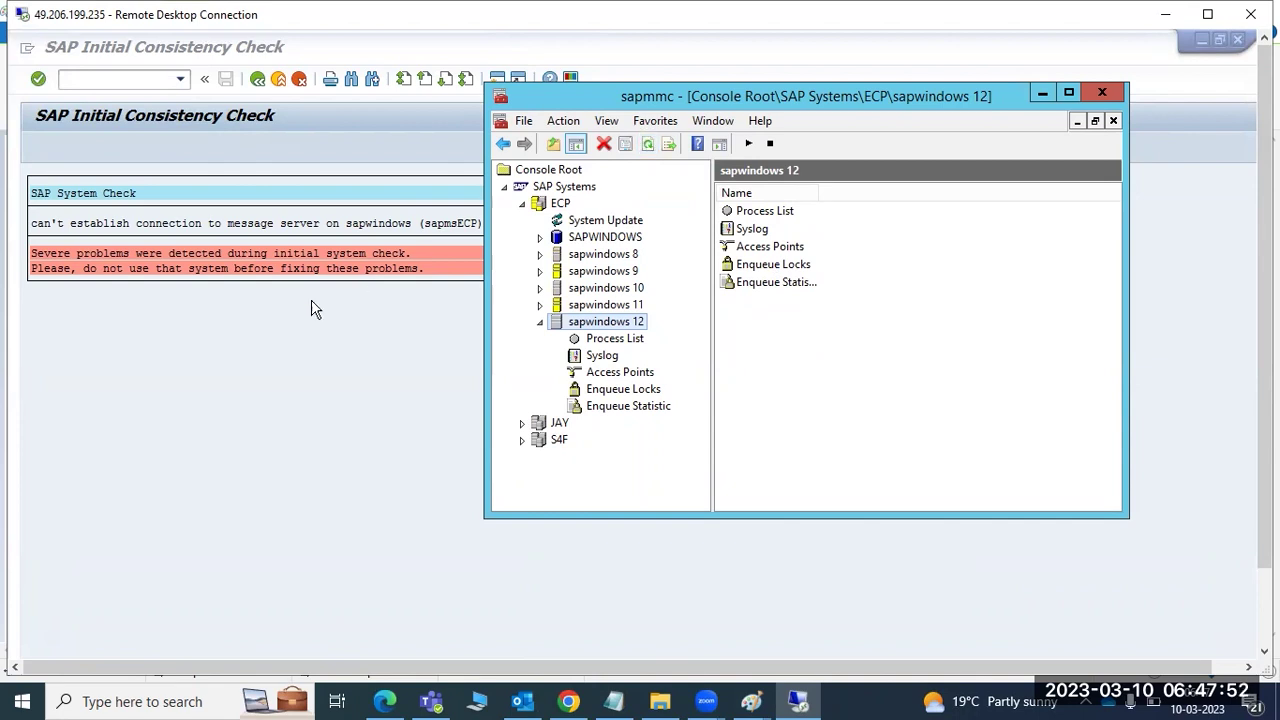
- Dismiss the SAP initial consistency check screen and return to the management console
click(238, 337)
click(43, 227)
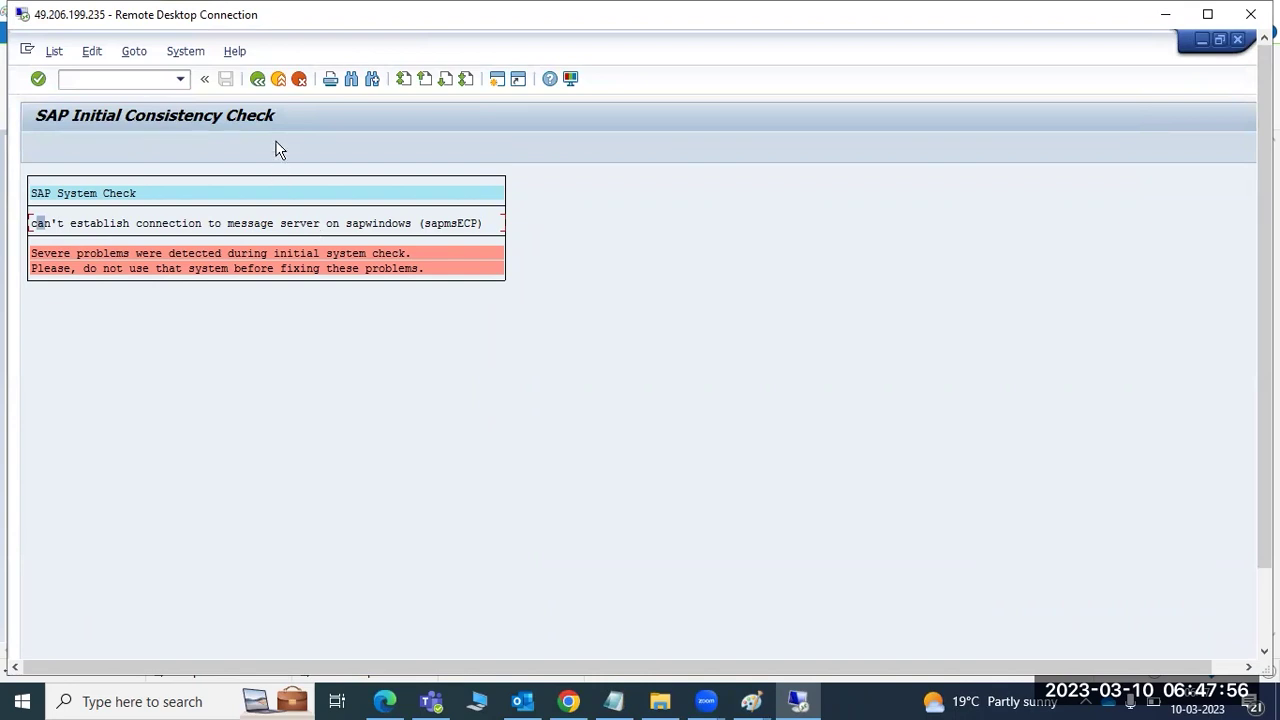
click(1237, 40)
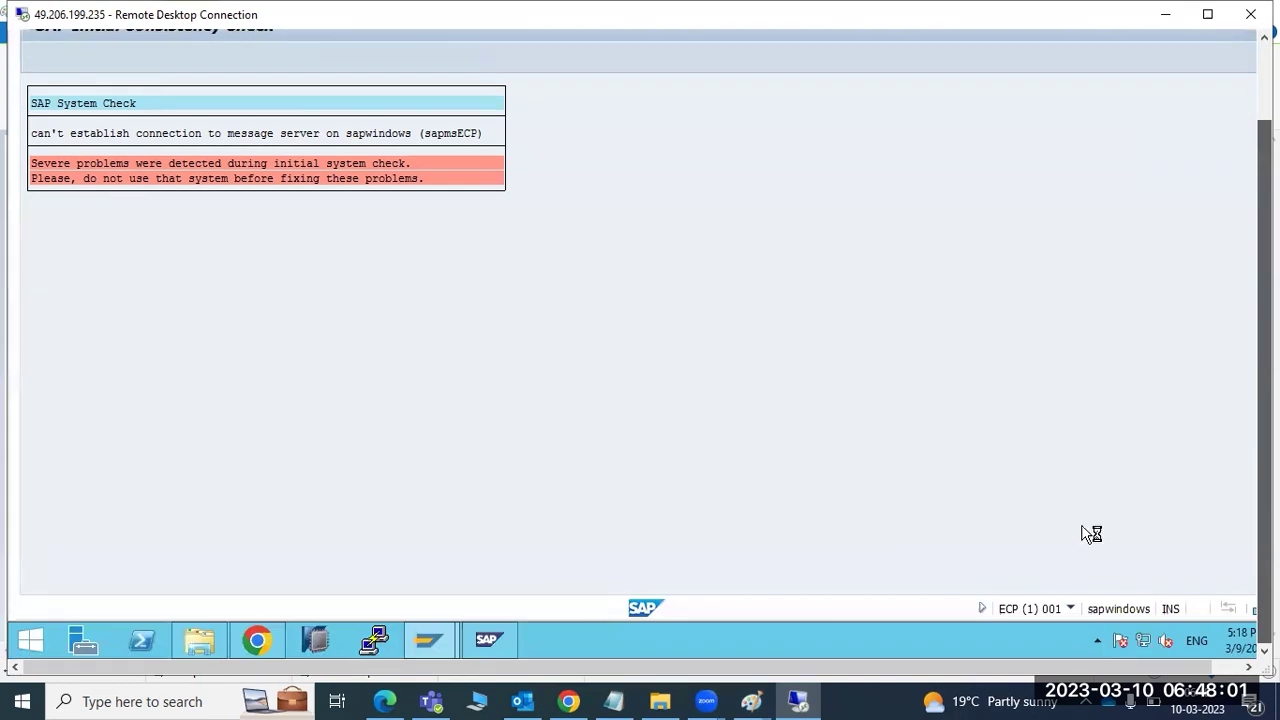
click(482, 626)
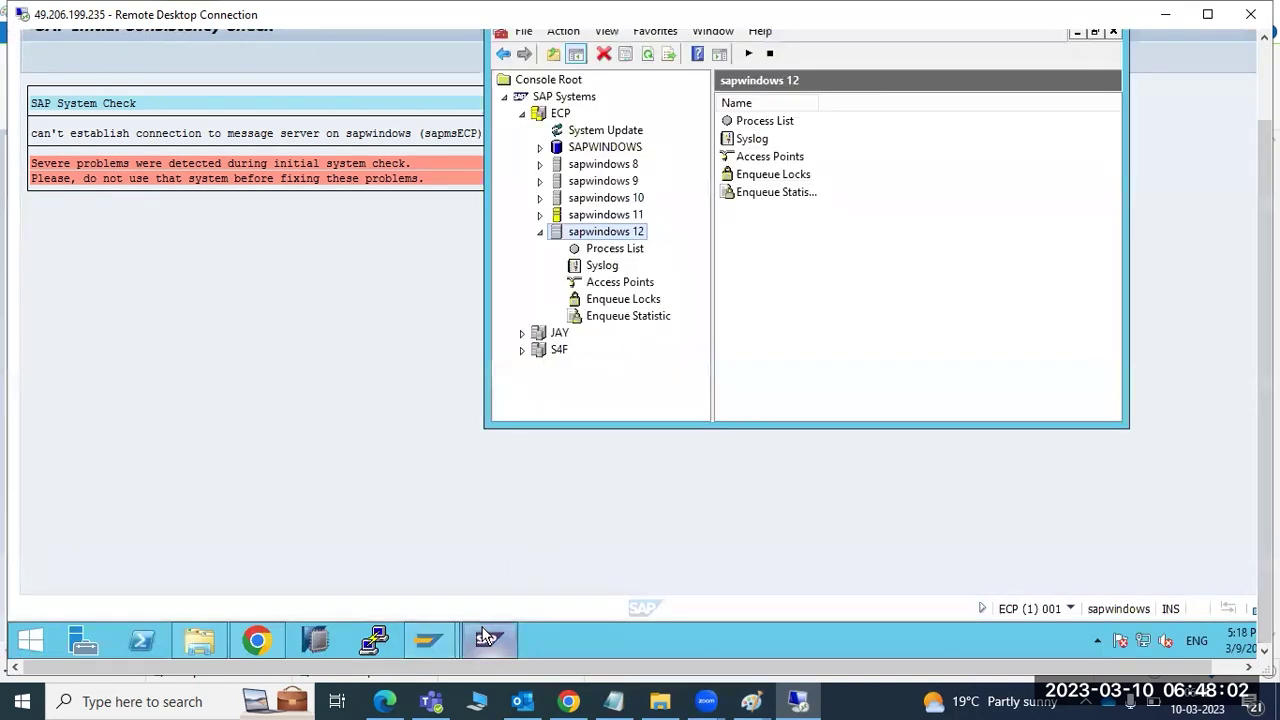
- Open the sapwindows 11 process list and refresh it until the dispatcher shows Server shutdown
click(540, 216)
click(600, 233)
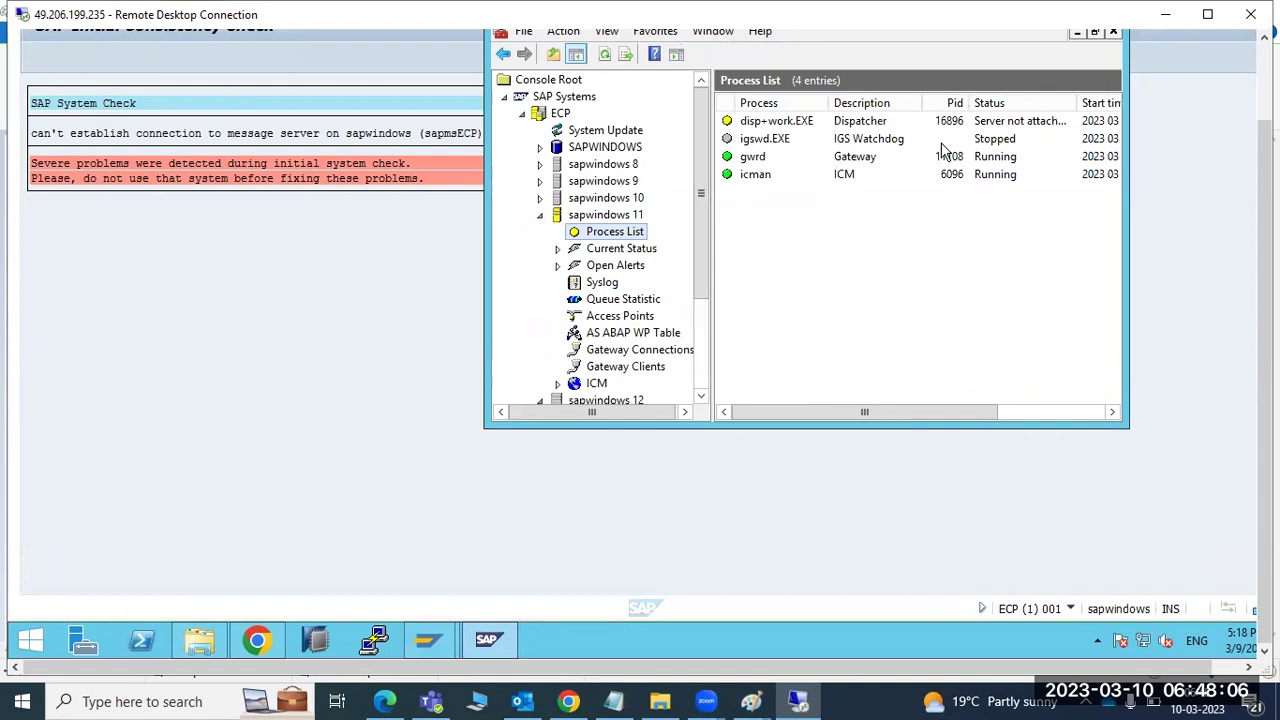
click(1263, 95)
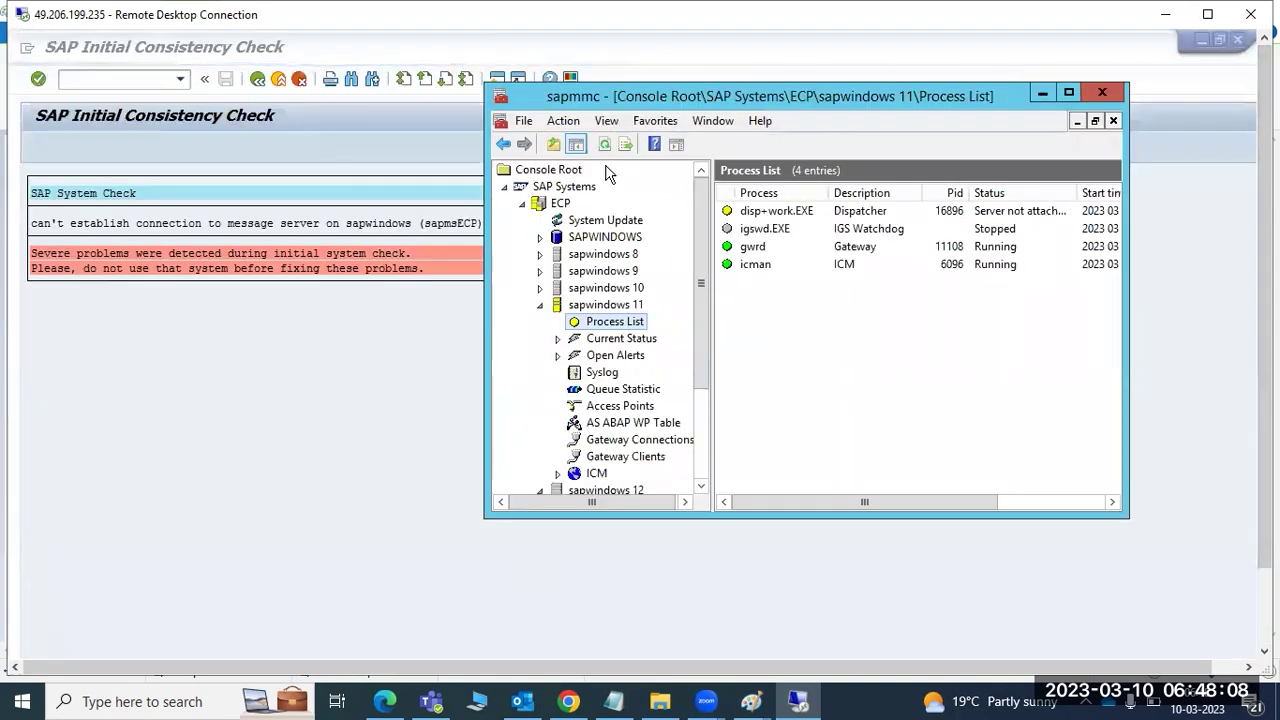
click(604, 146)
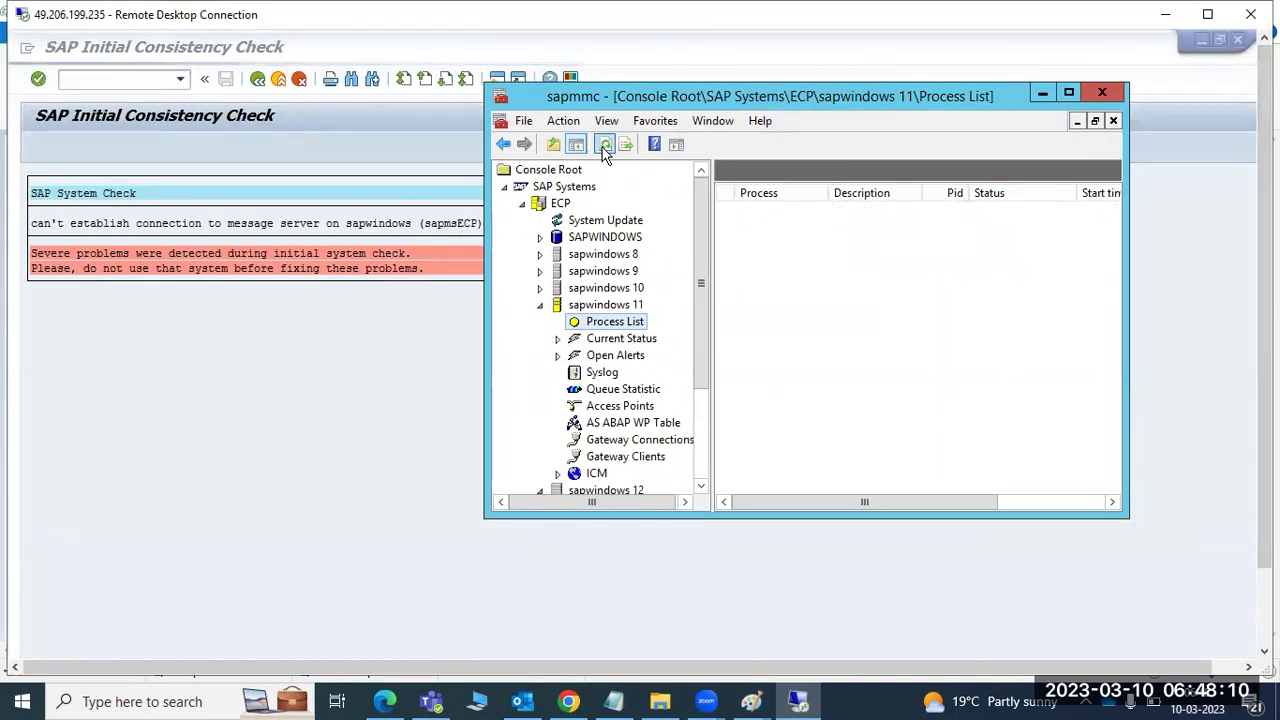
click(603, 146)
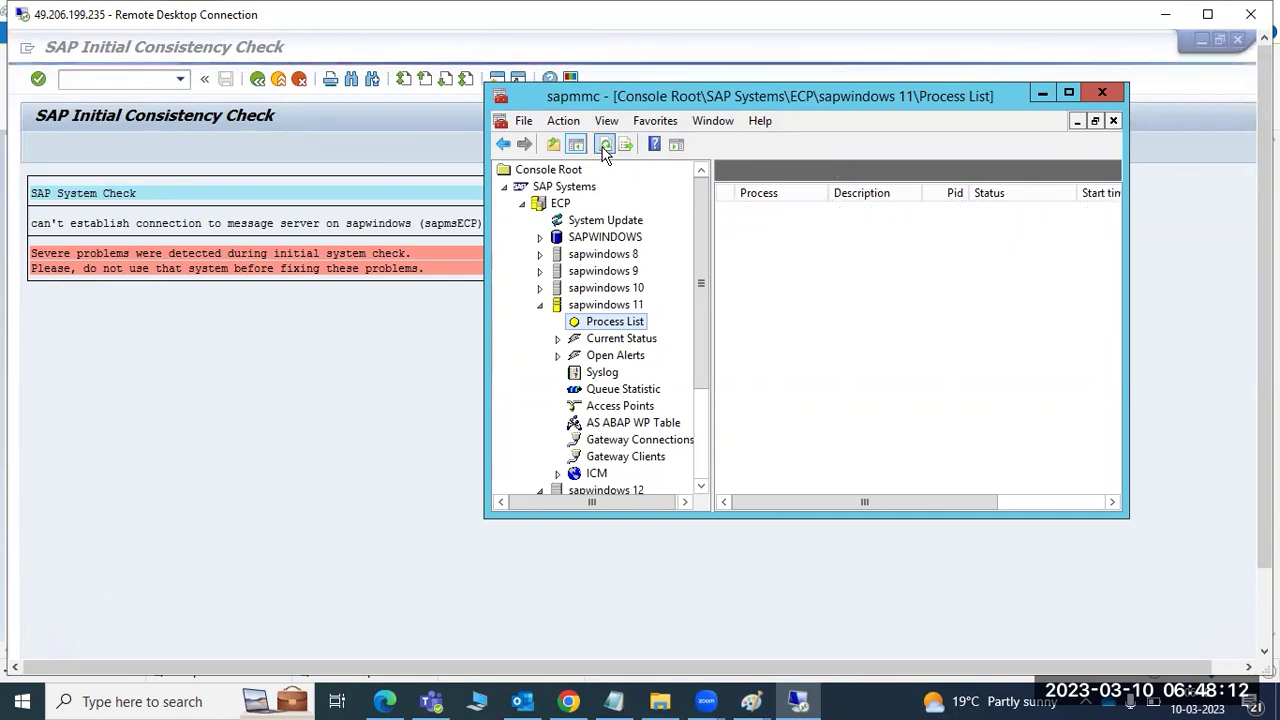
click(540, 305)
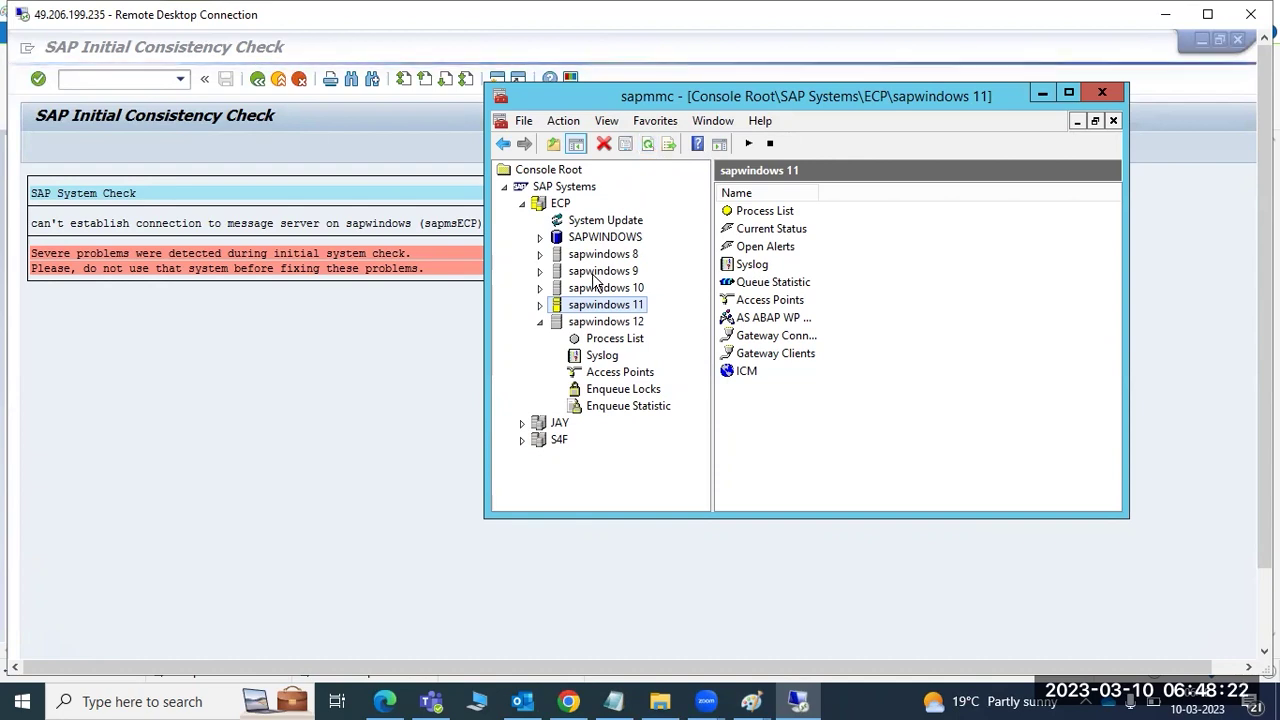
click(541, 305)
click(578, 326)
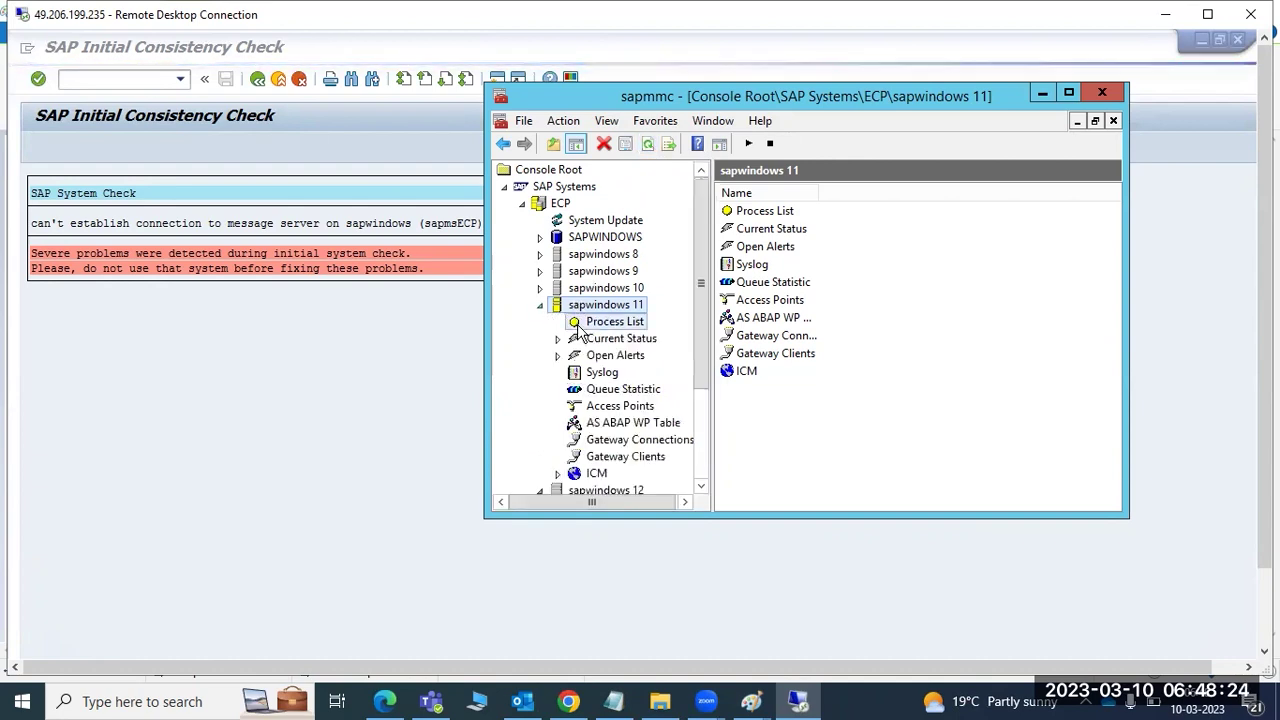
click(605, 145)
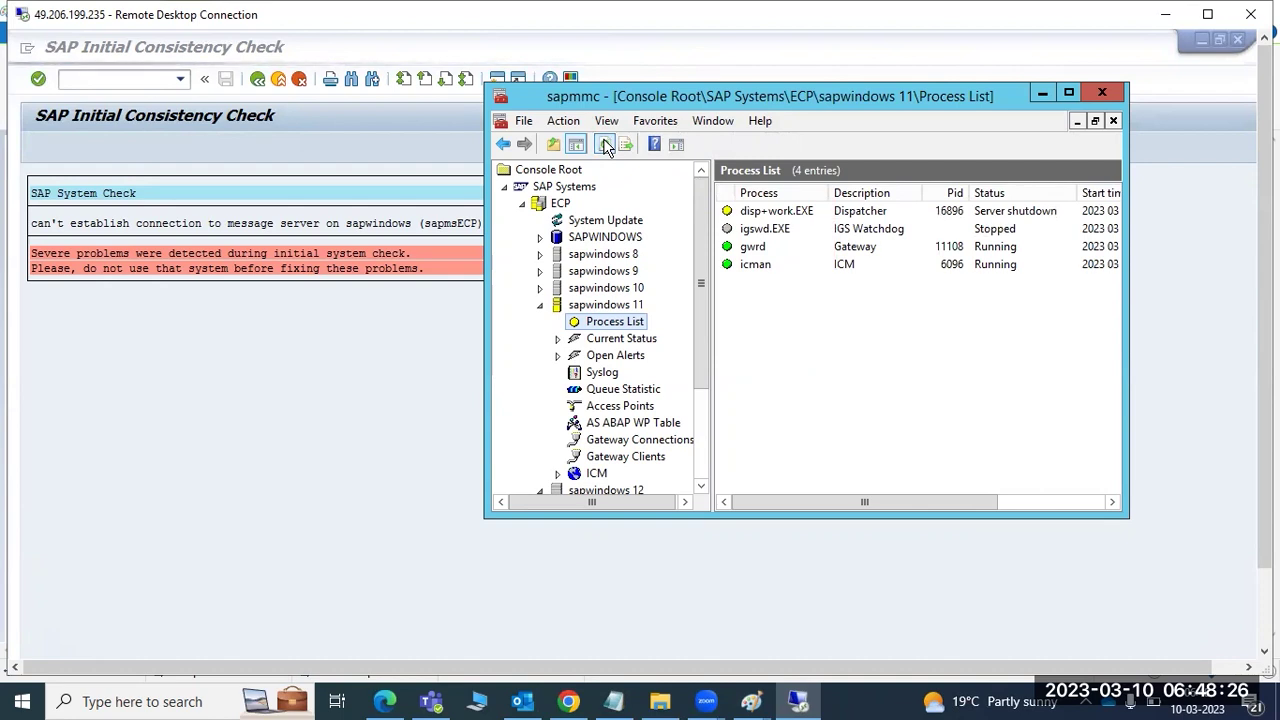
click(540, 305)
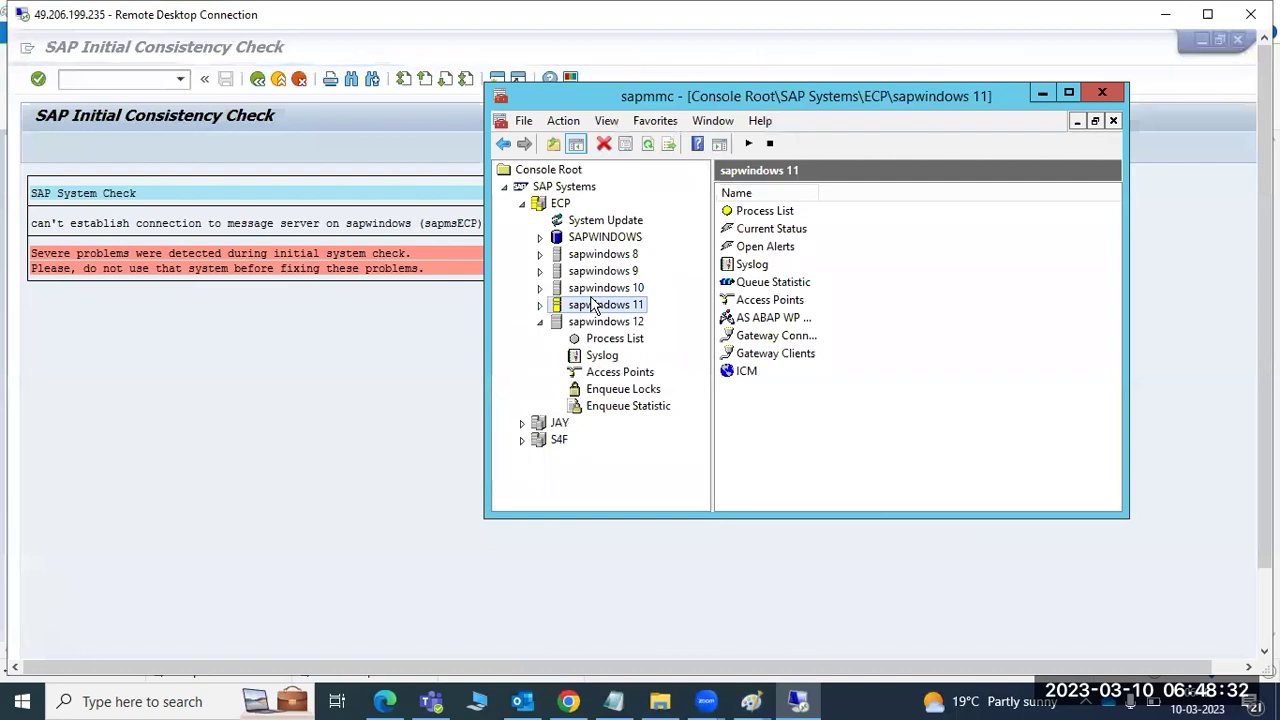
- Browse the sapwindows 8–12 instance nodes, then reopen and collapse sapwindows 11's process list
click(588, 288)
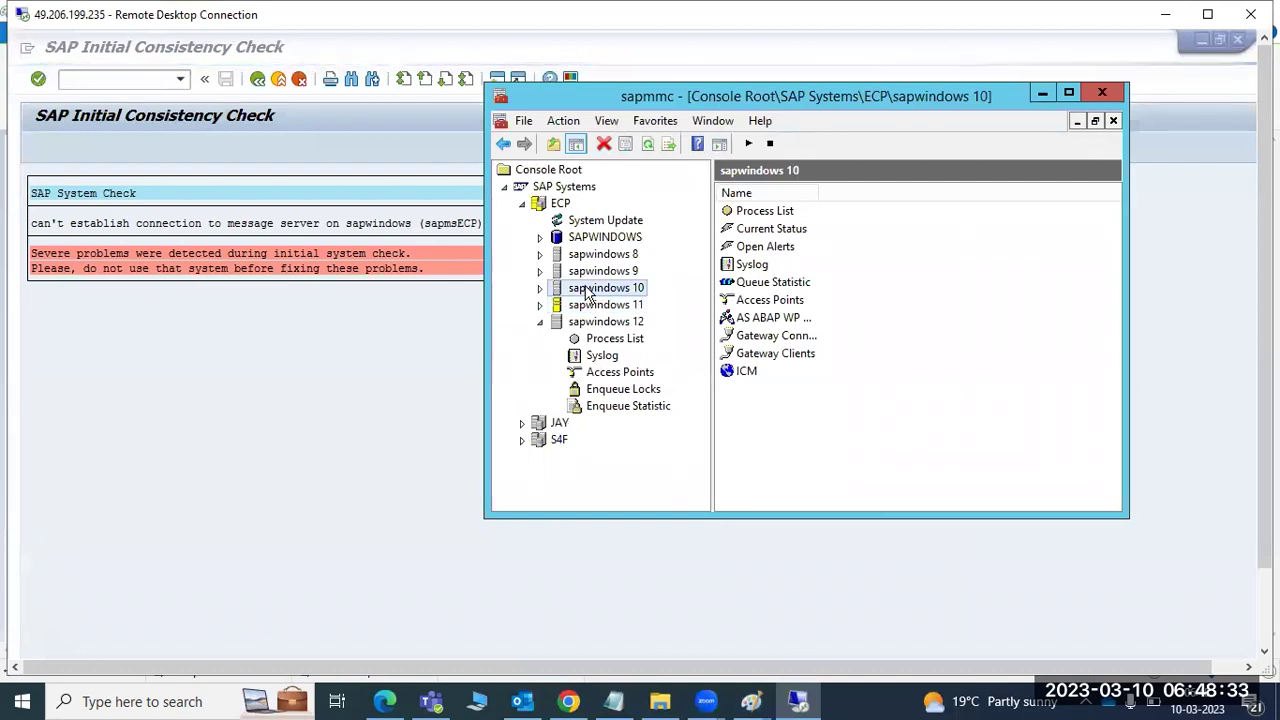
click(586, 271)
click(586, 256)
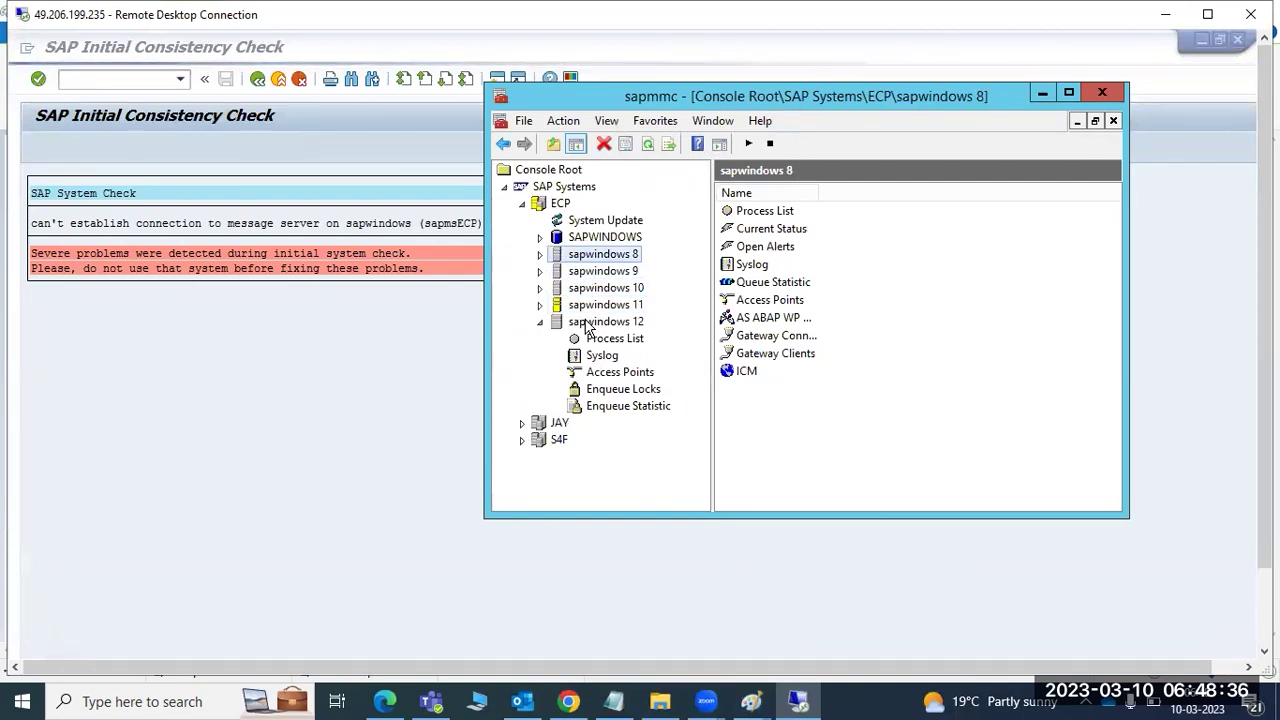
click(588, 322)
click(580, 305)
click(575, 288)
click(568, 271)
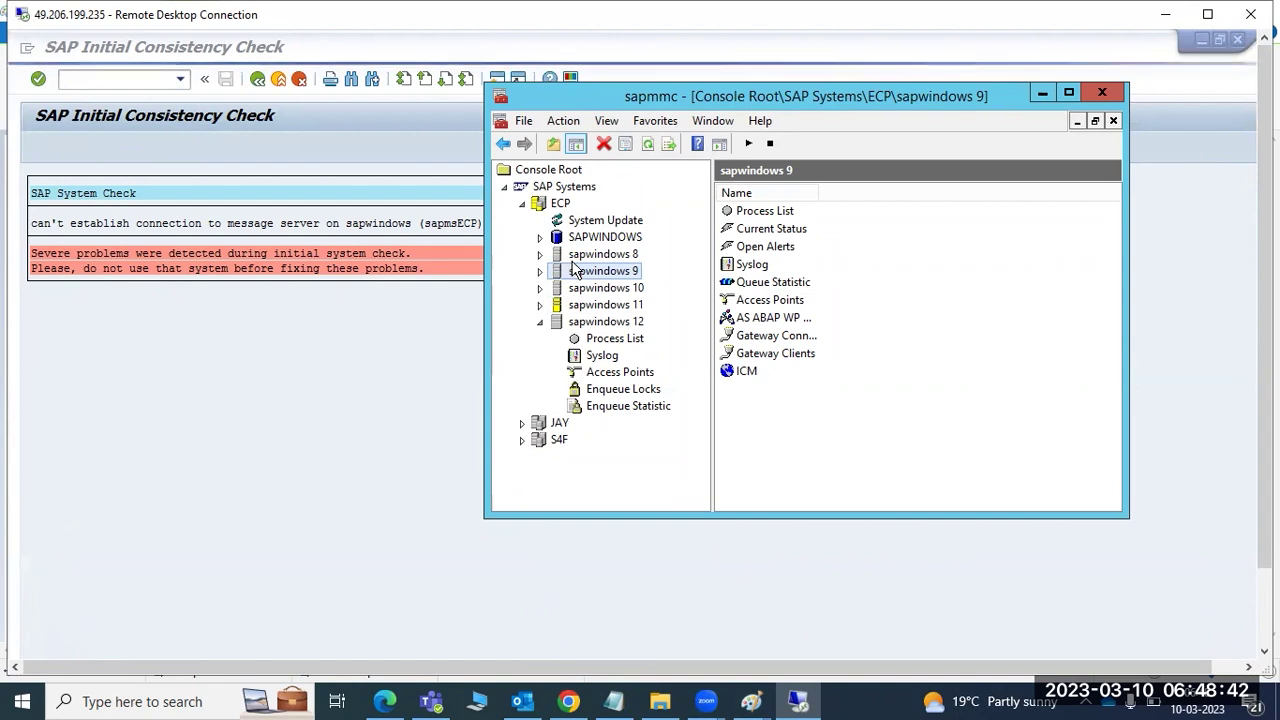
click(540, 305)
click(576, 321)
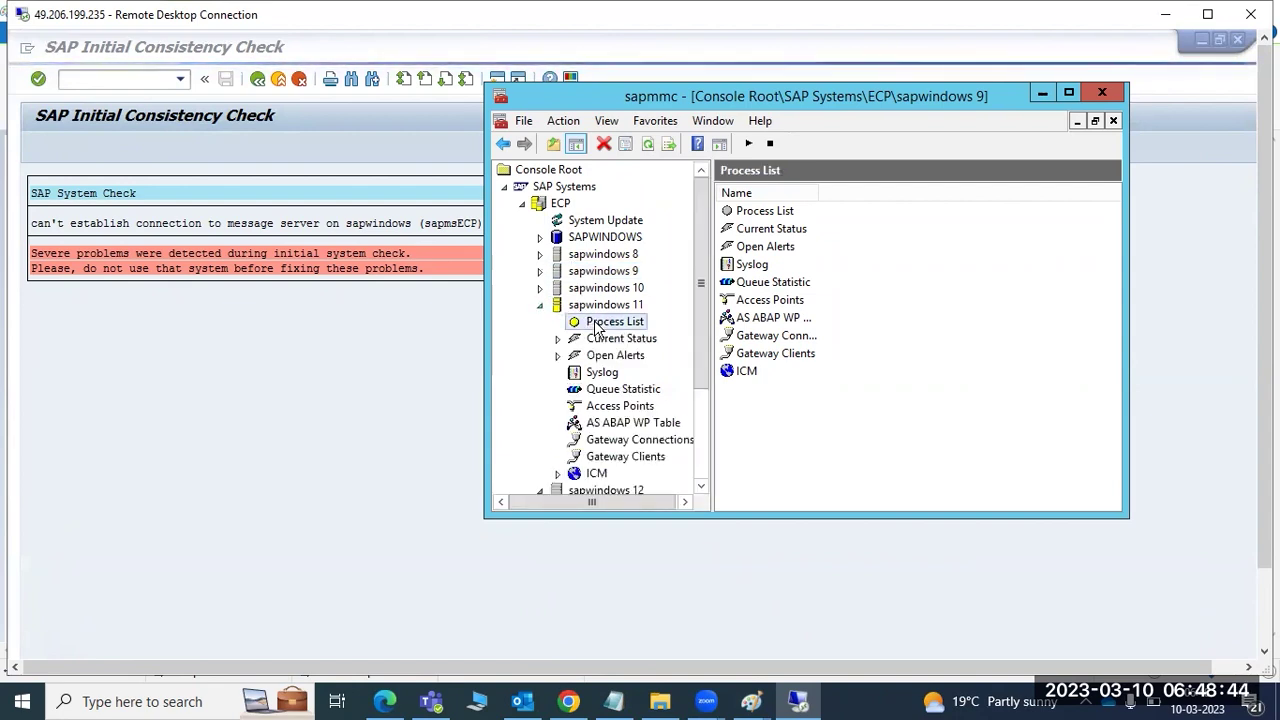
click(543, 305)
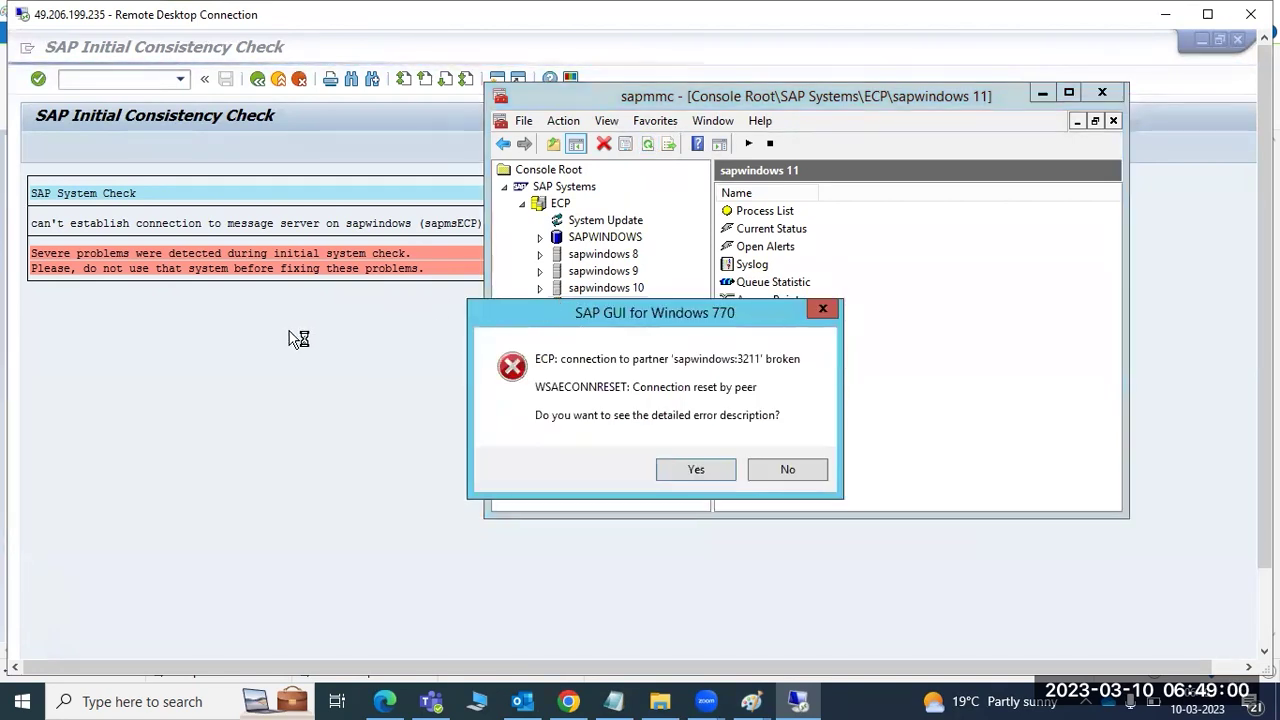
- Decline the connection error details and refresh sapwindows 11's process list to show stopped processes
click(787, 469)
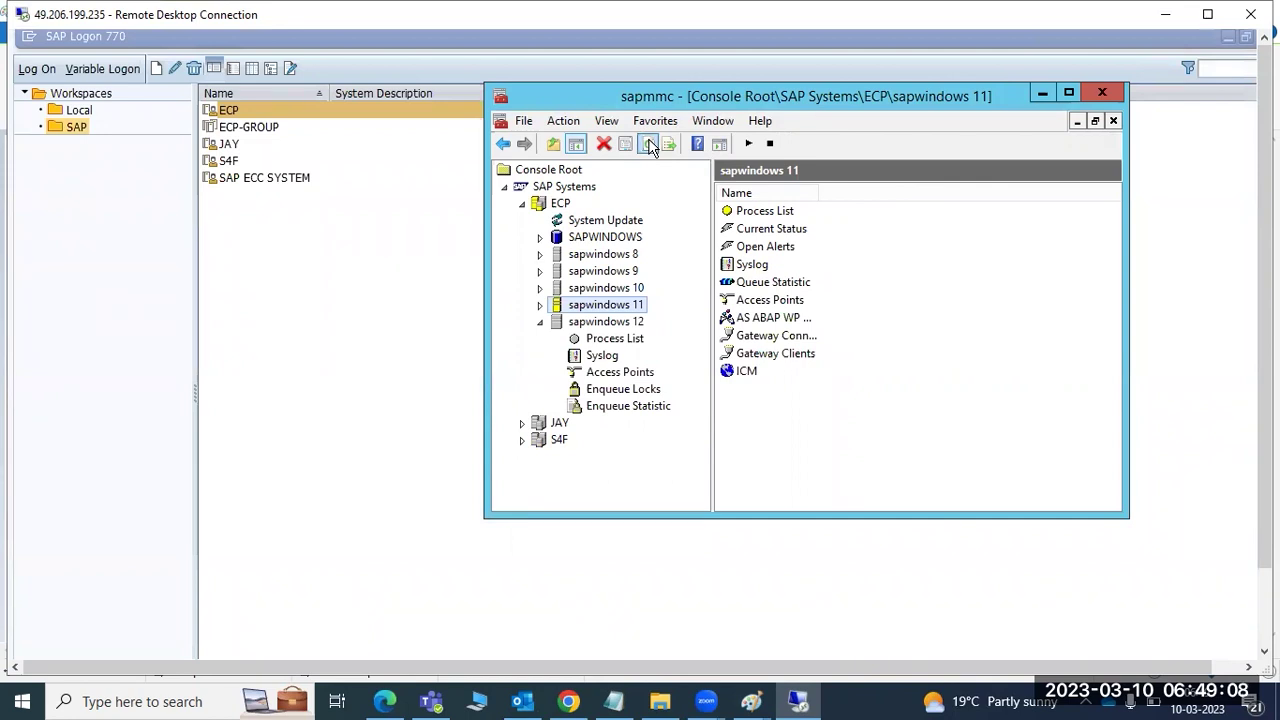
click(540, 305)
click(580, 326)
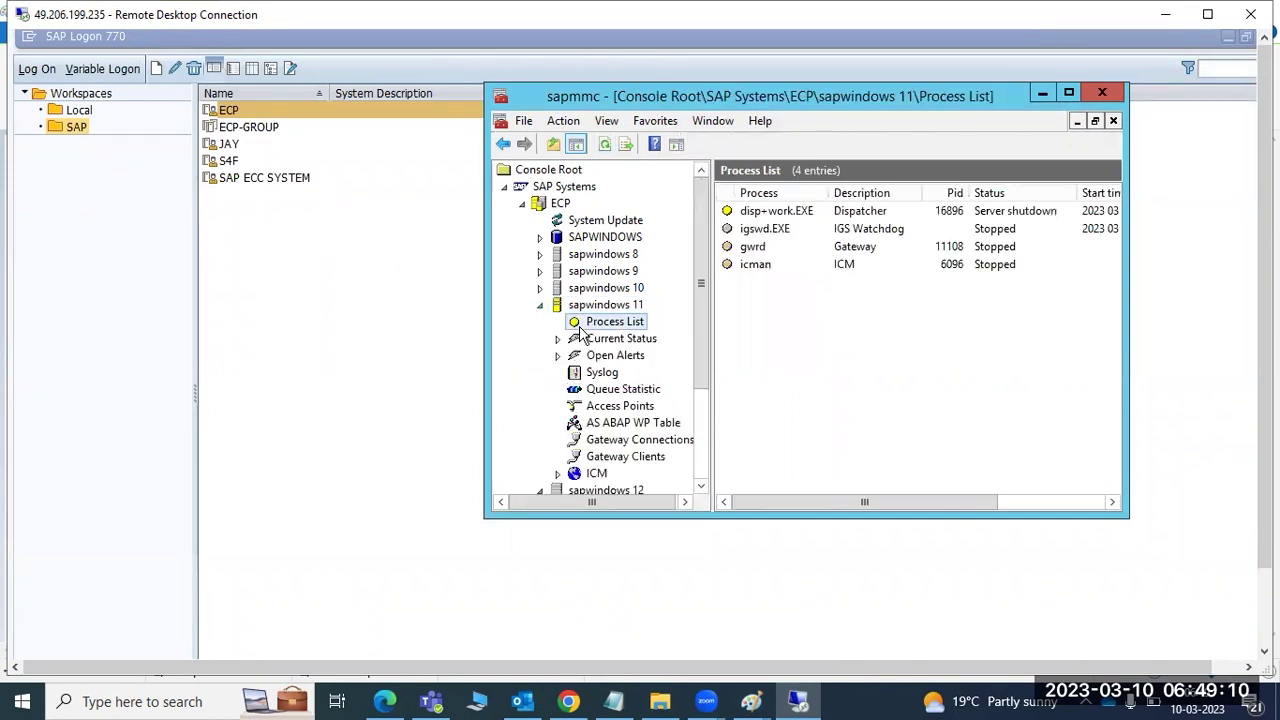
click(604, 145)
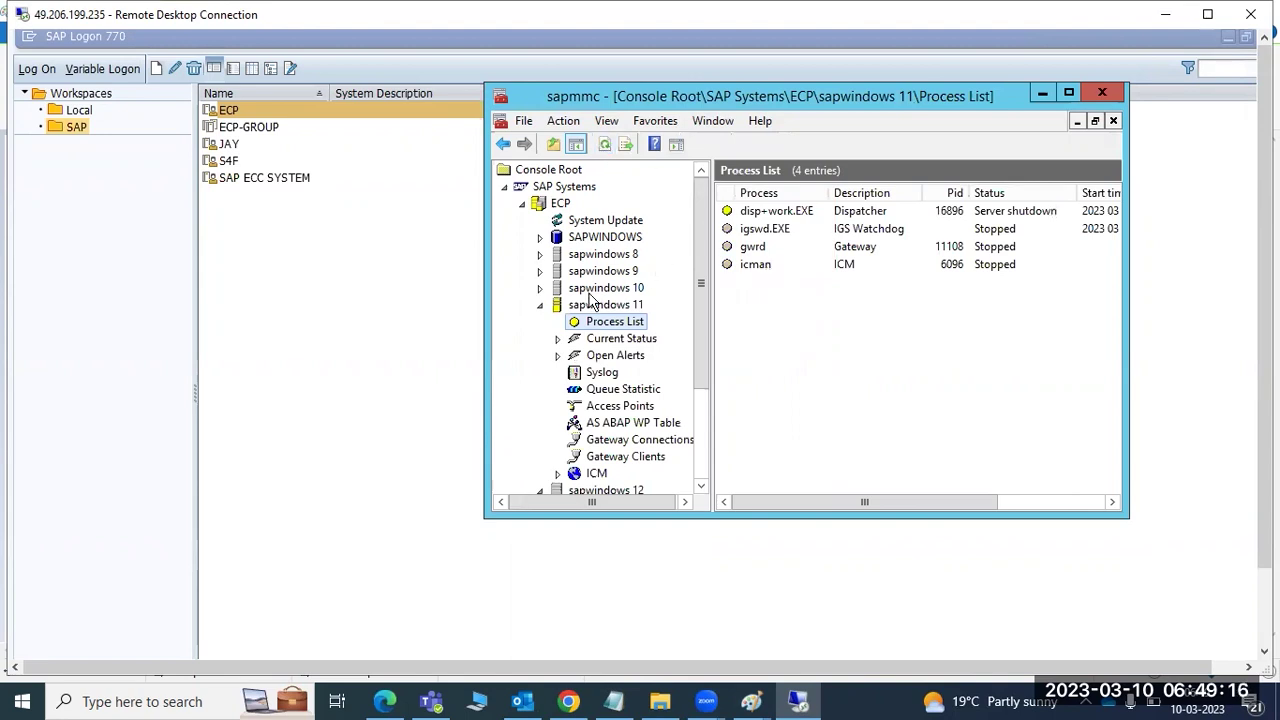
- Collapse the sapwindows 11 and 12 nodes after refreshing the instance view
click(540, 306)
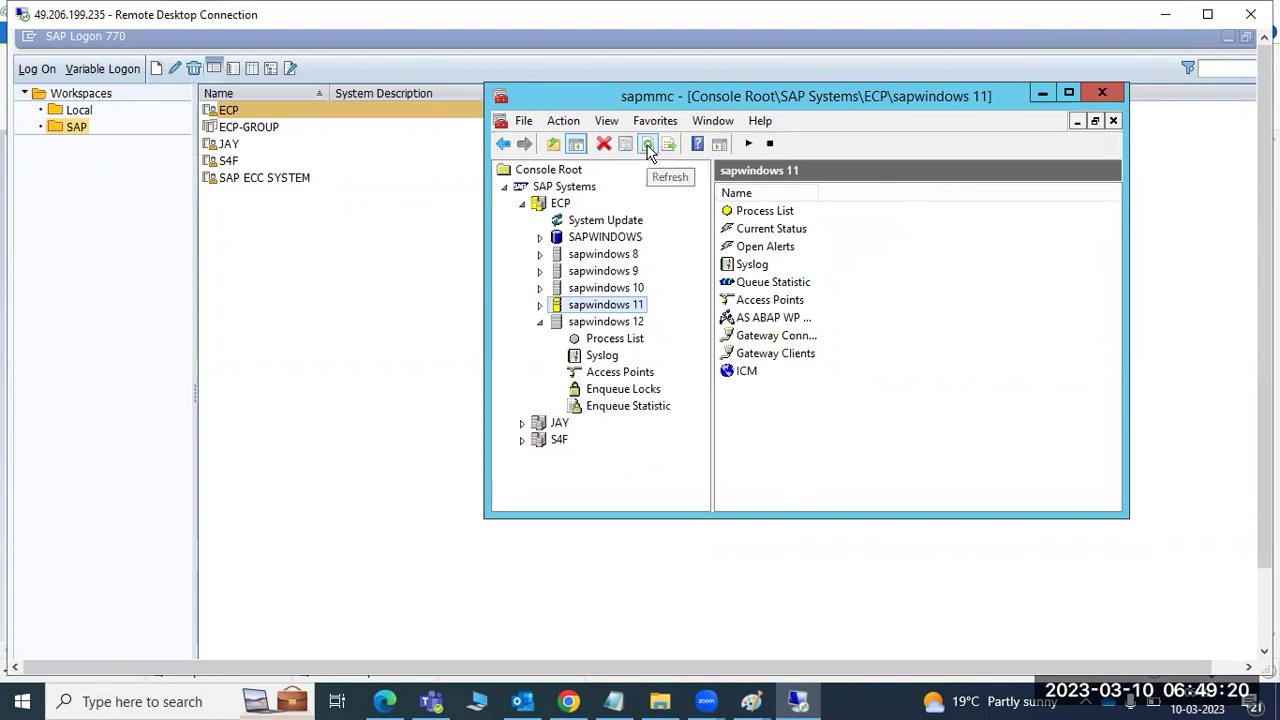
click(648, 146)
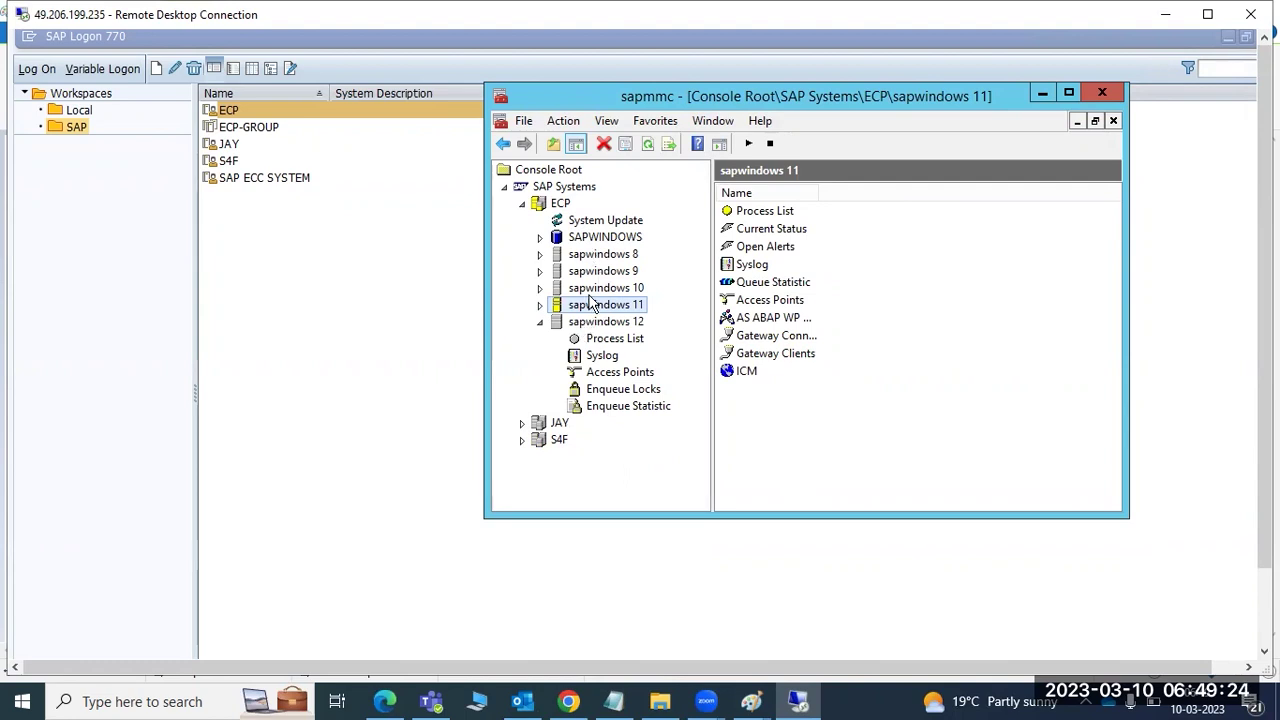
click(540, 321)
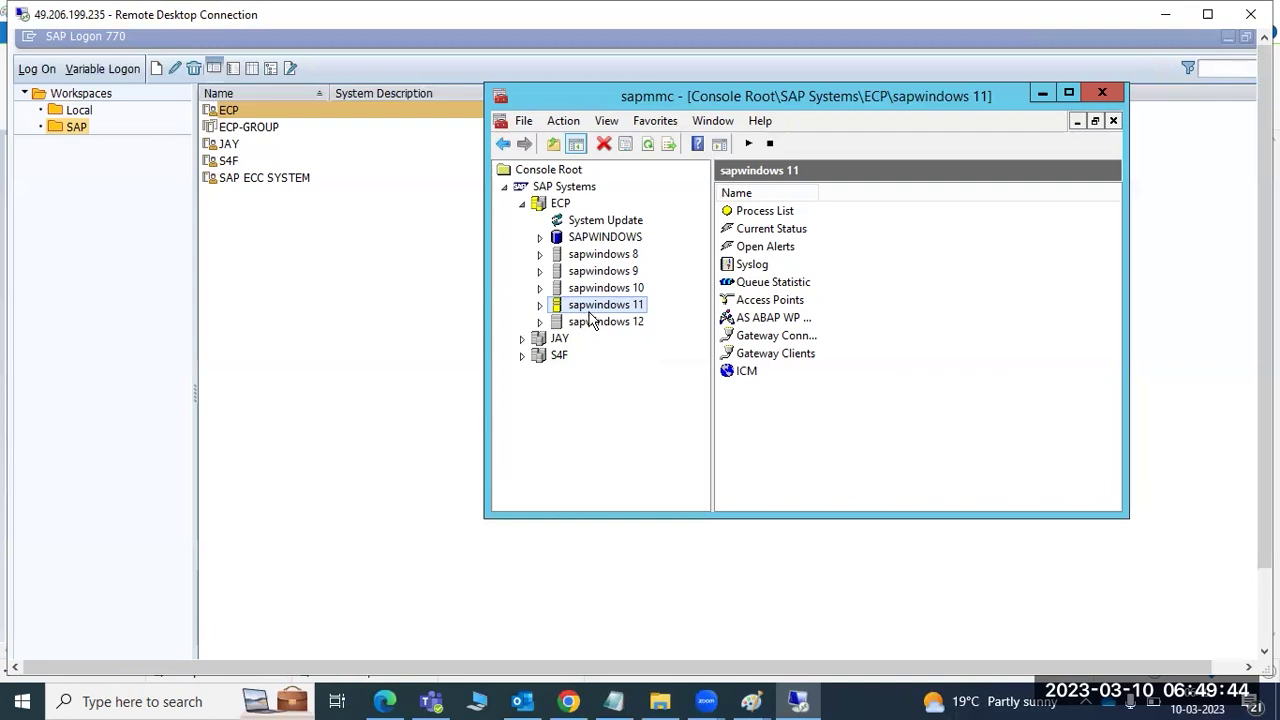
click(591, 310)
click(1264, 460)
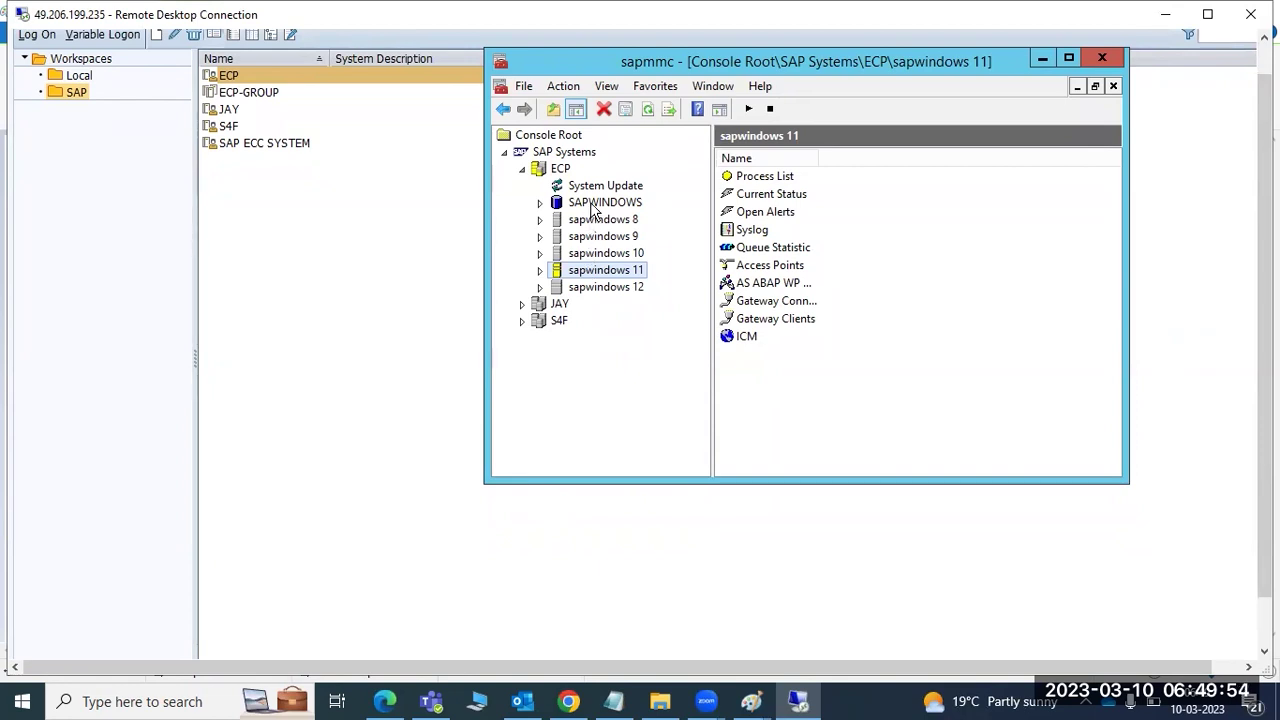
mouse_move(753, 700)
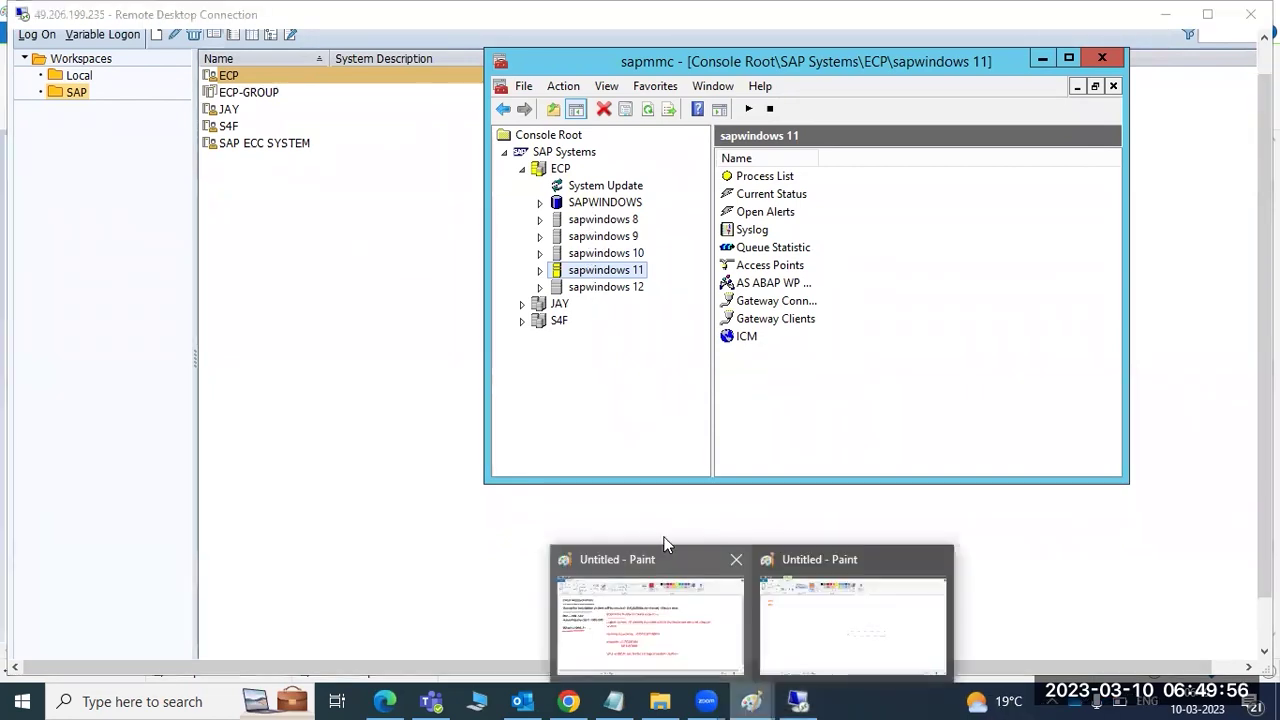
click(838, 602)
- Deselect the empty text box in the Paint notes and switch back to the Remote Desktop session
click(533, 393)
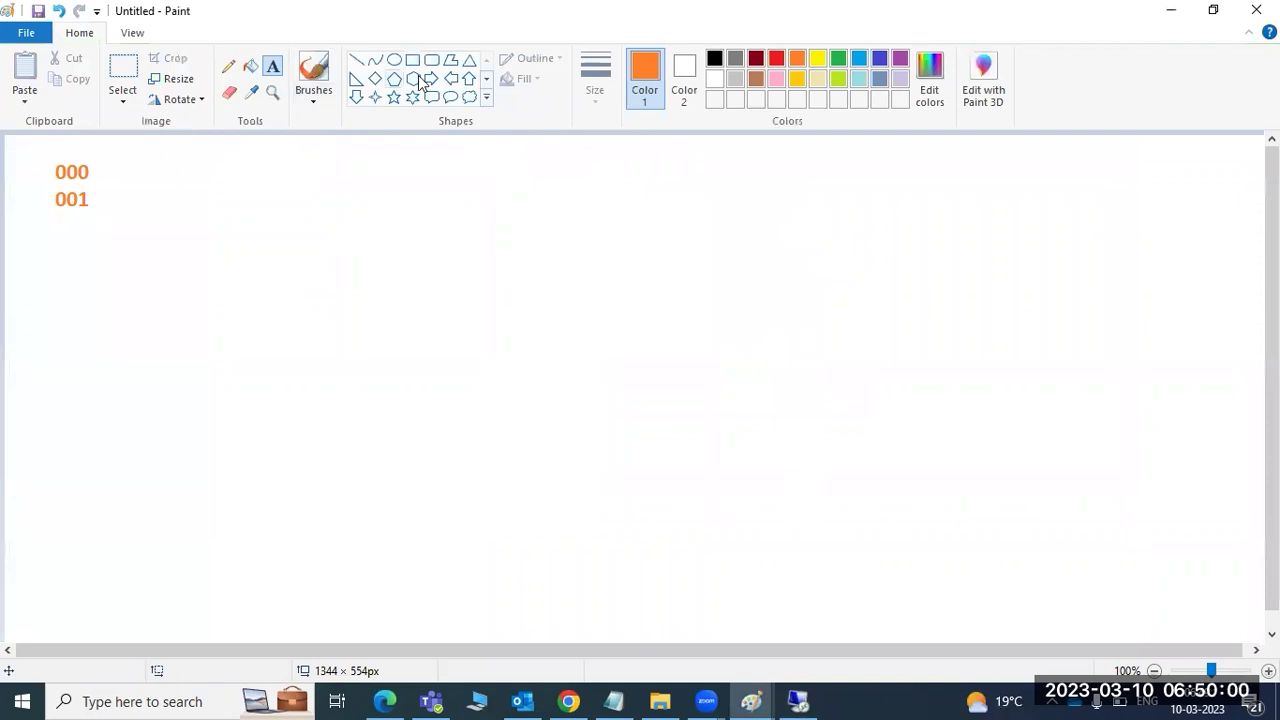
key(alt+h)
key(e)
key(c)
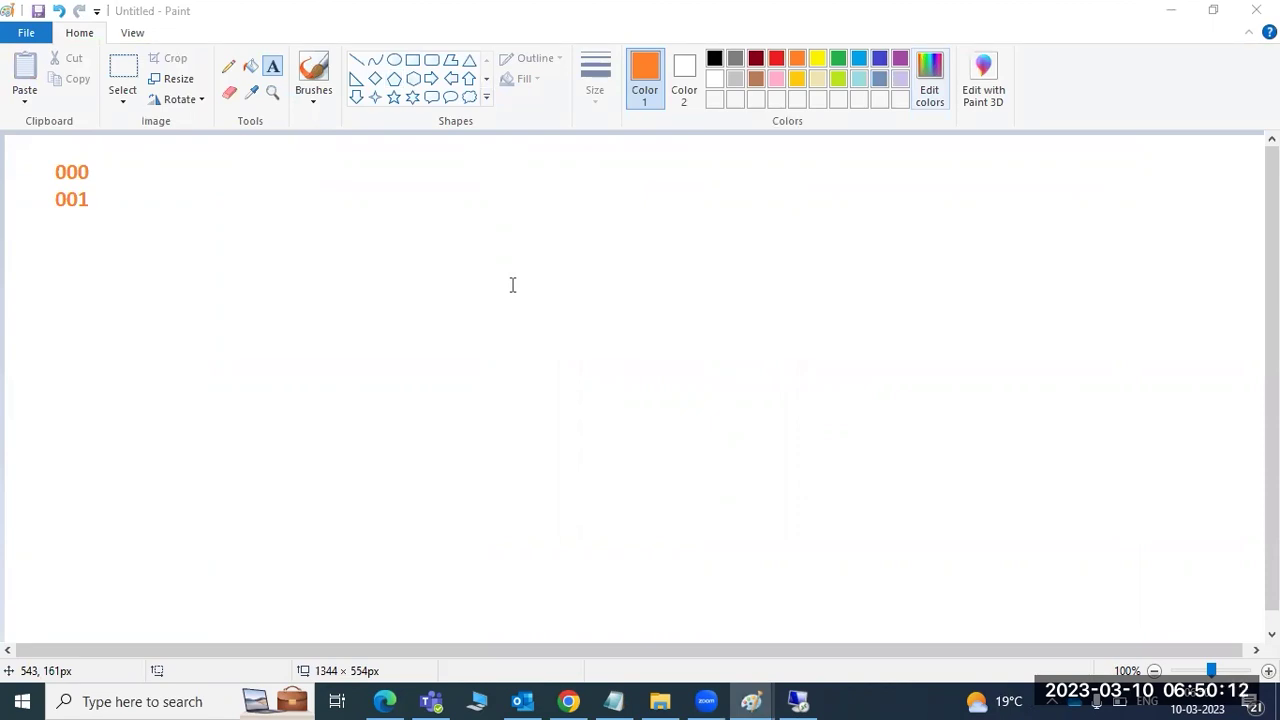
key(alt+Tab)
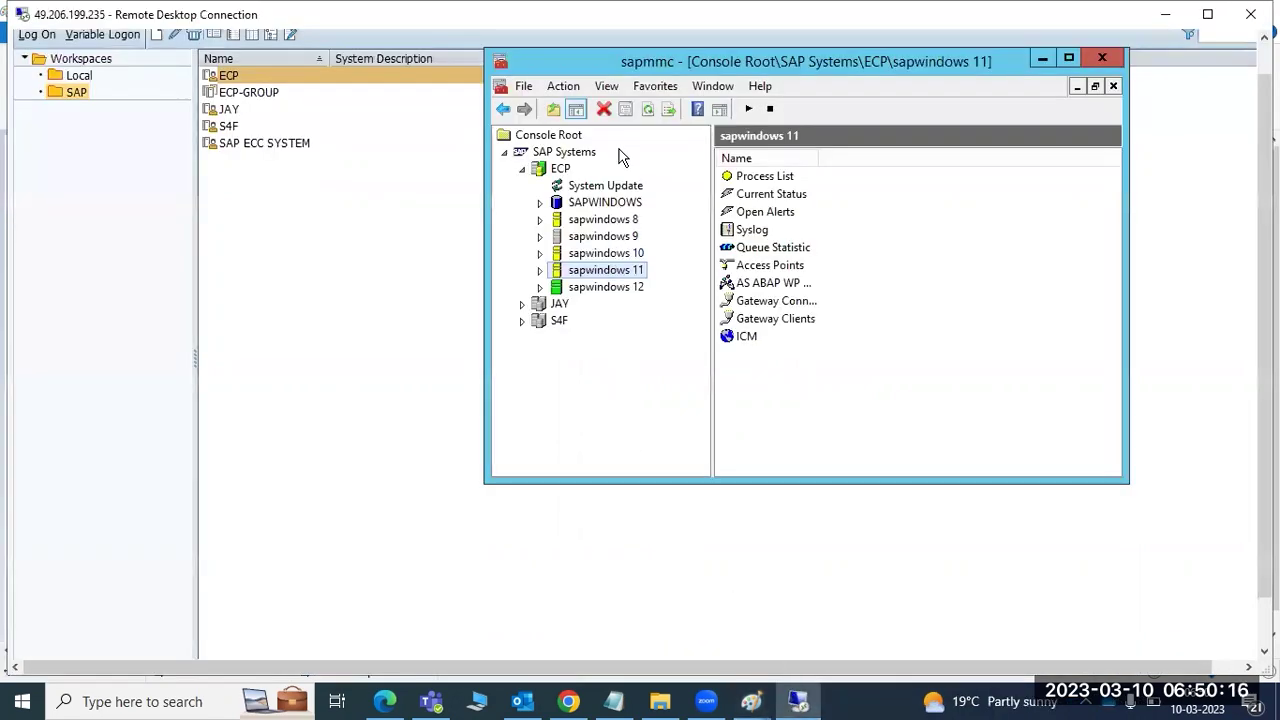
- Check the sapwindows 12 process list, then collapse that instance
click(540, 287)
click(577, 308)
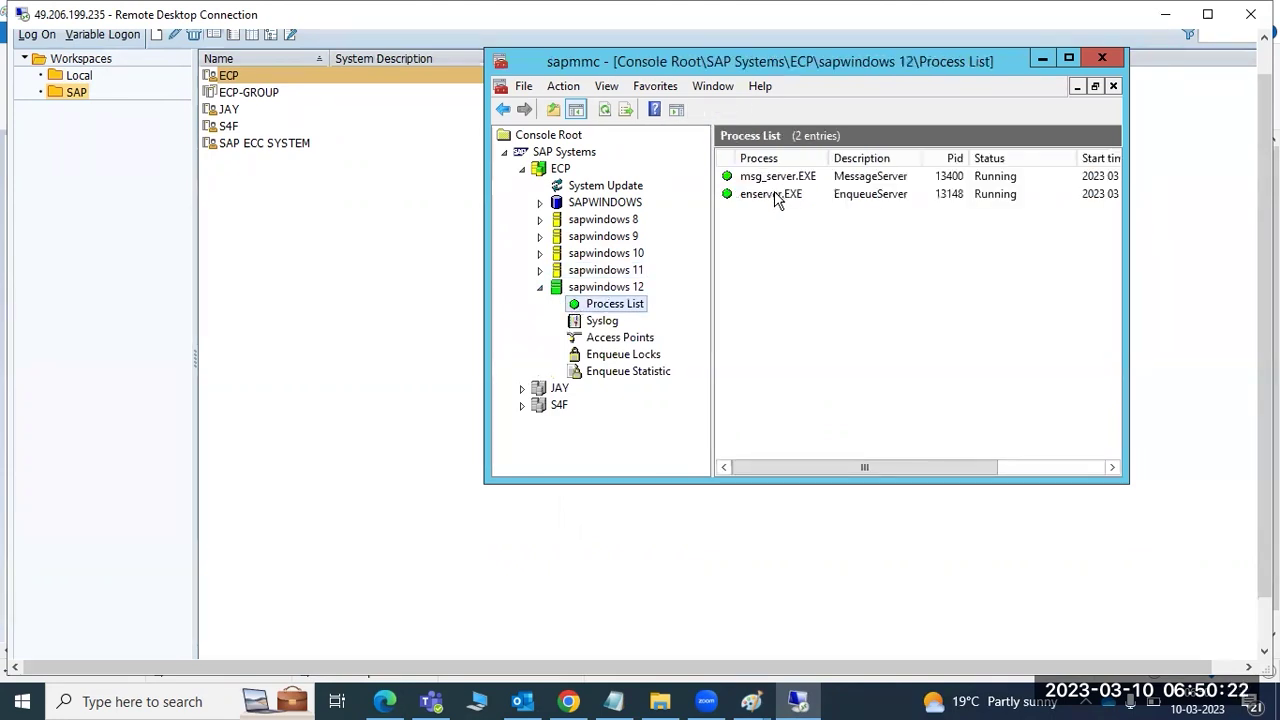
click(604, 290)
click(614, 305)
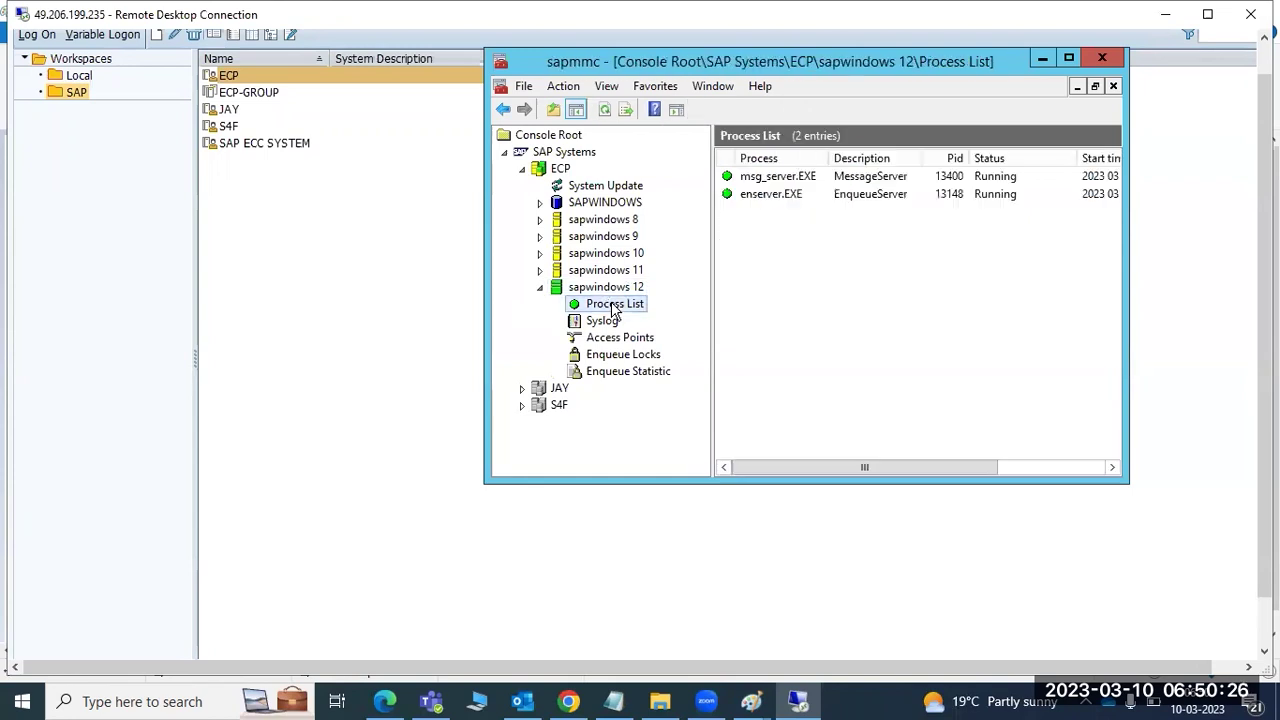
click(541, 288)
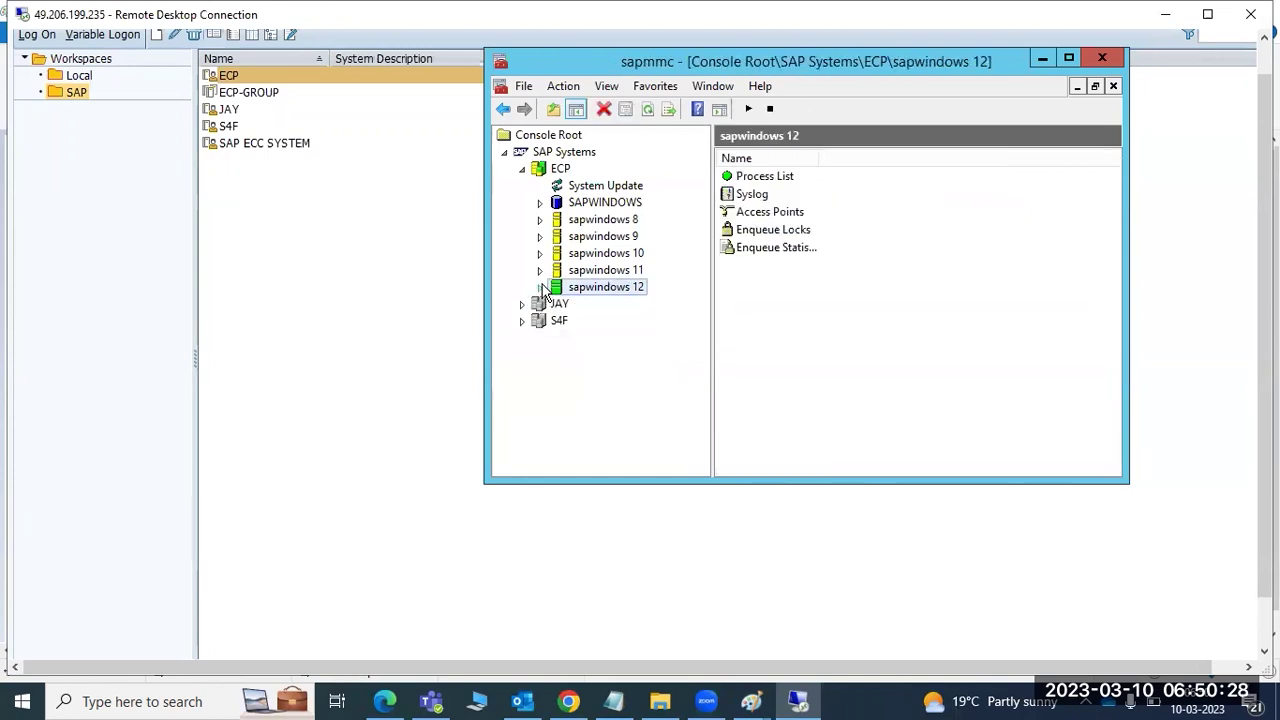
- View the process lists of sapwindows 11, 10, 9 and 8 in turn
click(540, 271)
click(580, 288)
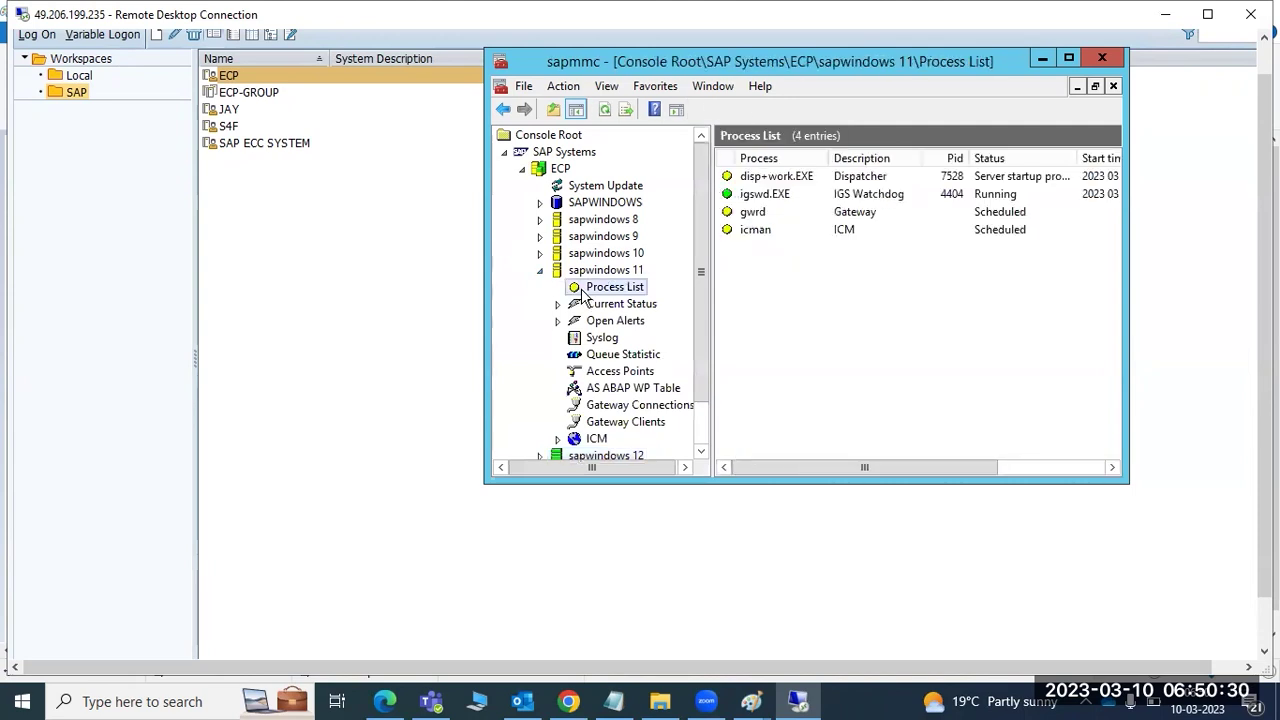
click(540, 271)
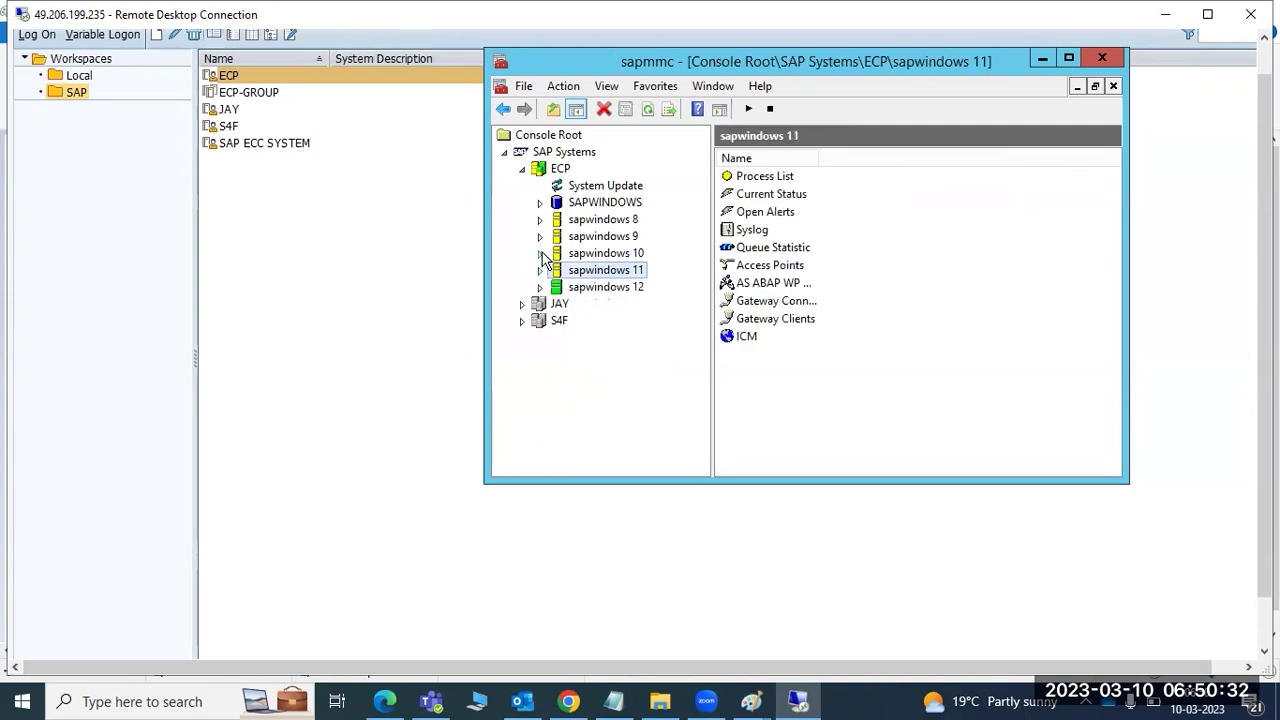
click(540, 253)
click(584, 275)
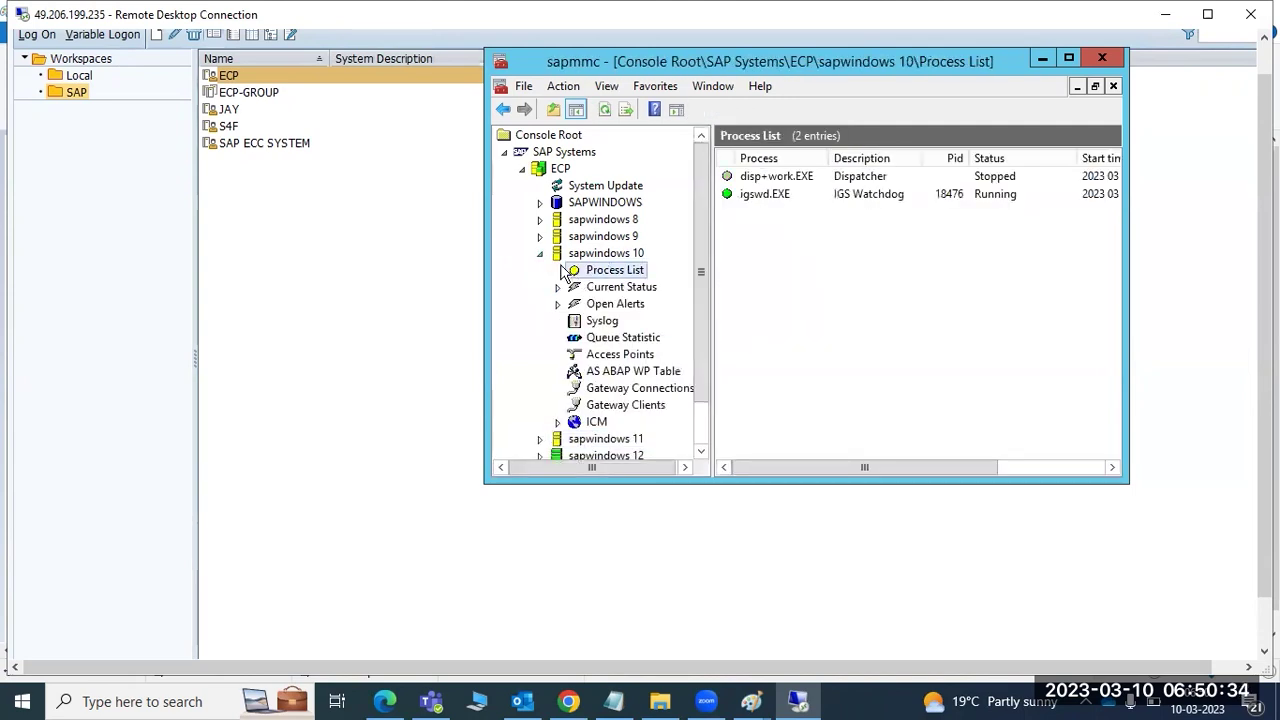
click(540, 238)
click(583, 255)
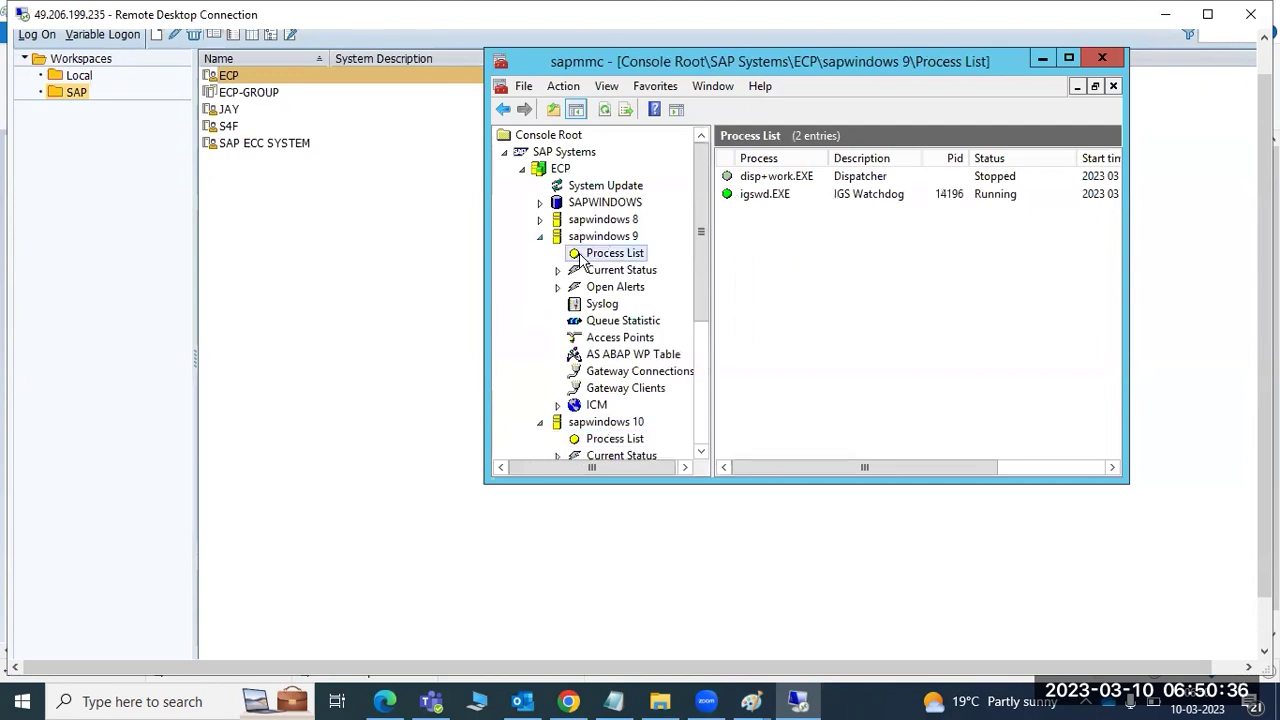
click(540, 219)
click(576, 238)
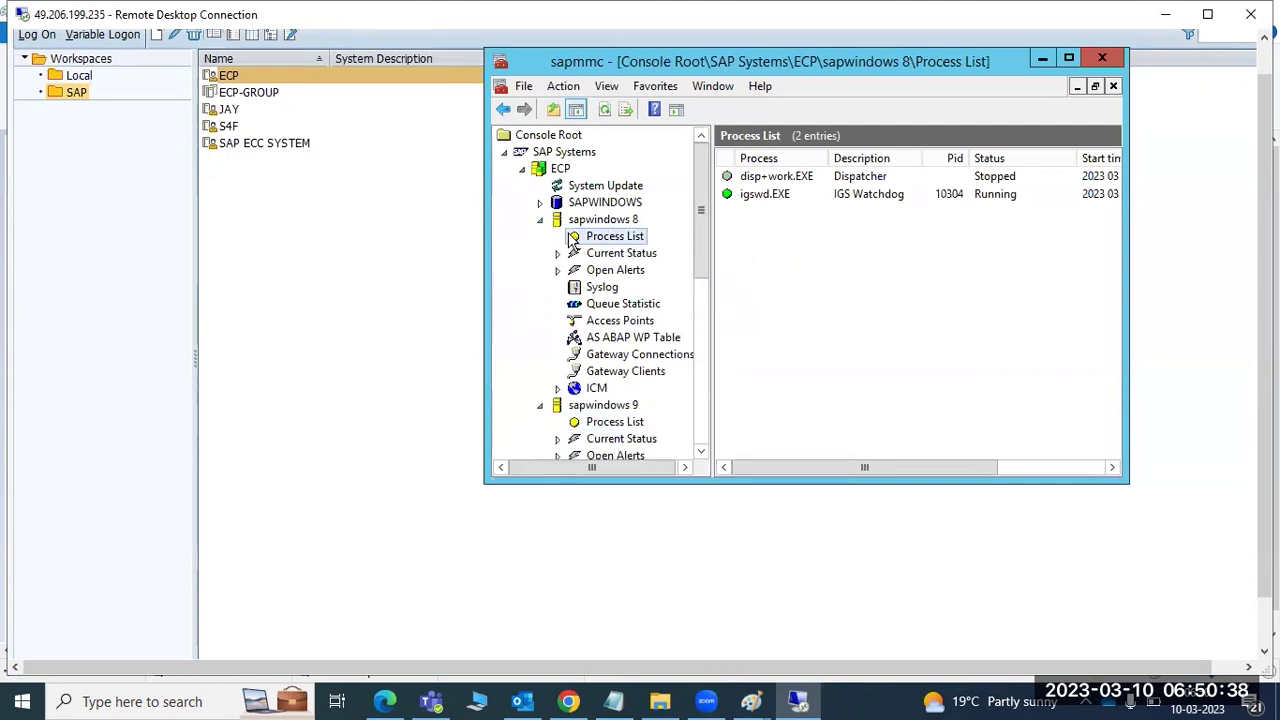
- Collapse the tree, recheck that sapwindows 11's four processes run, and return to SAP Logon
click(540, 219)
click(540, 236)
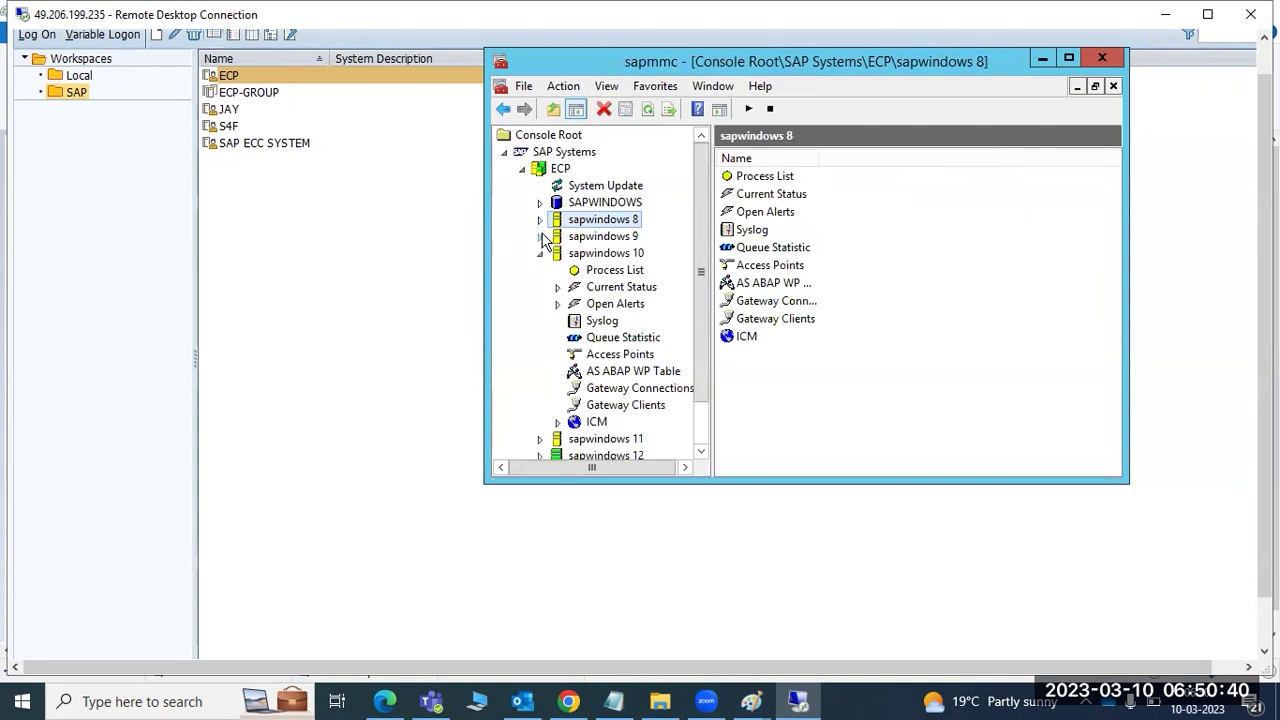
click(541, 253)
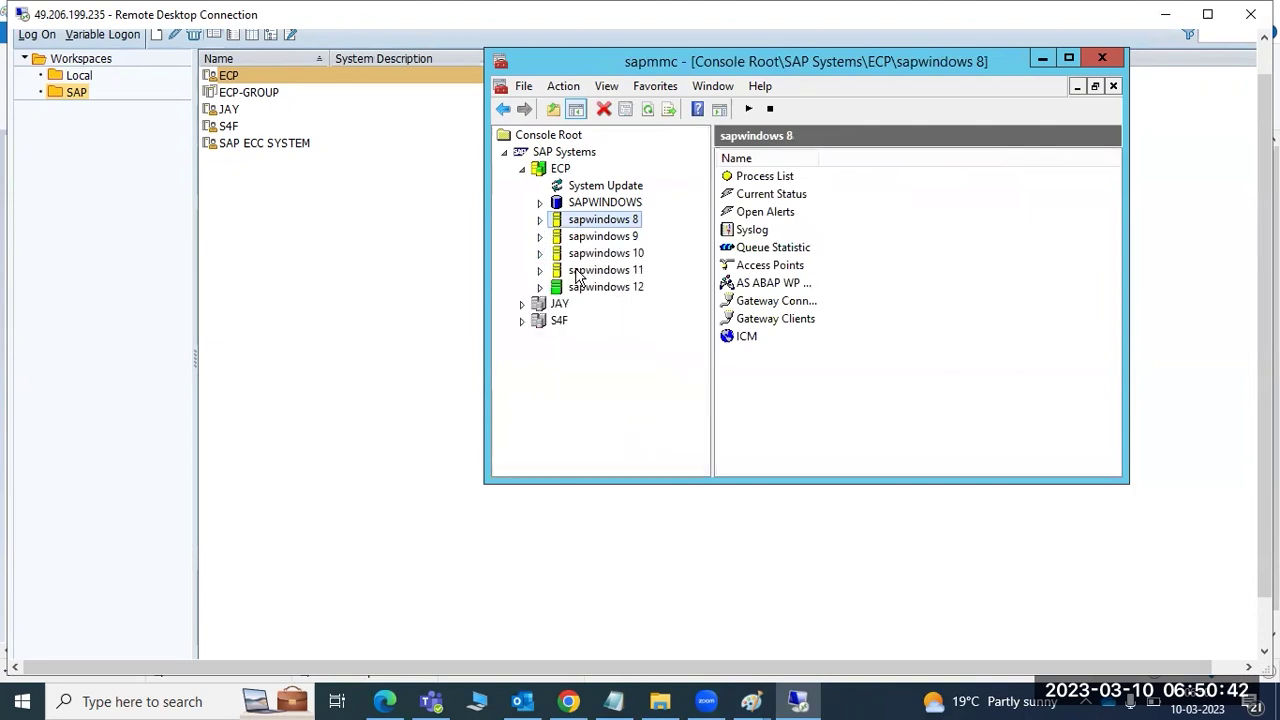
click(577, 271)
click(540, 270)
click(586, 288)
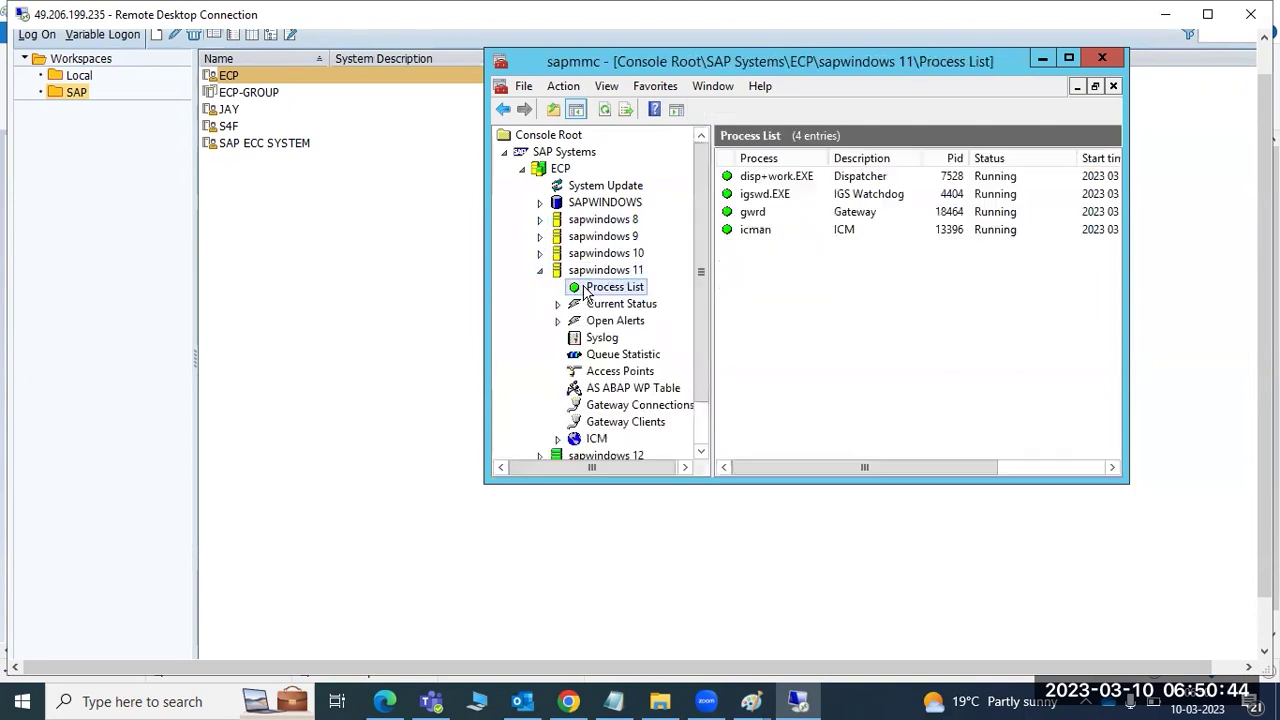
click(540, 270)
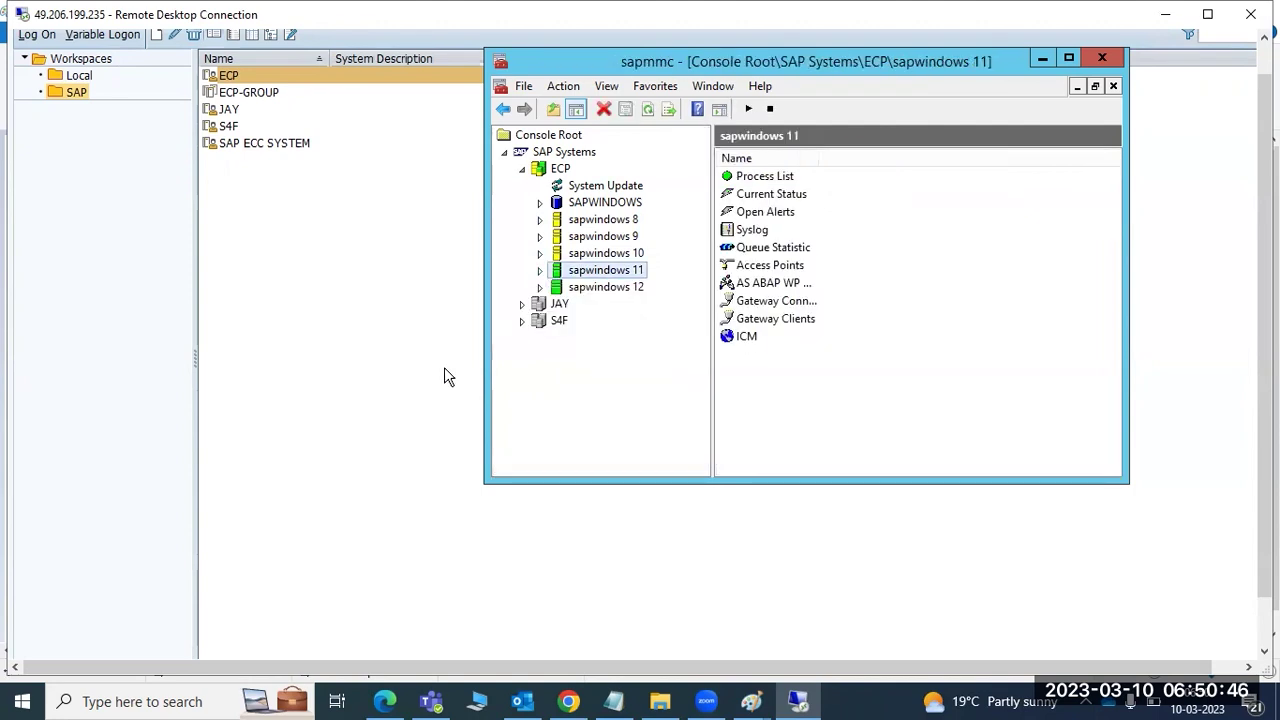
click(406, 337)
click(847, 264)
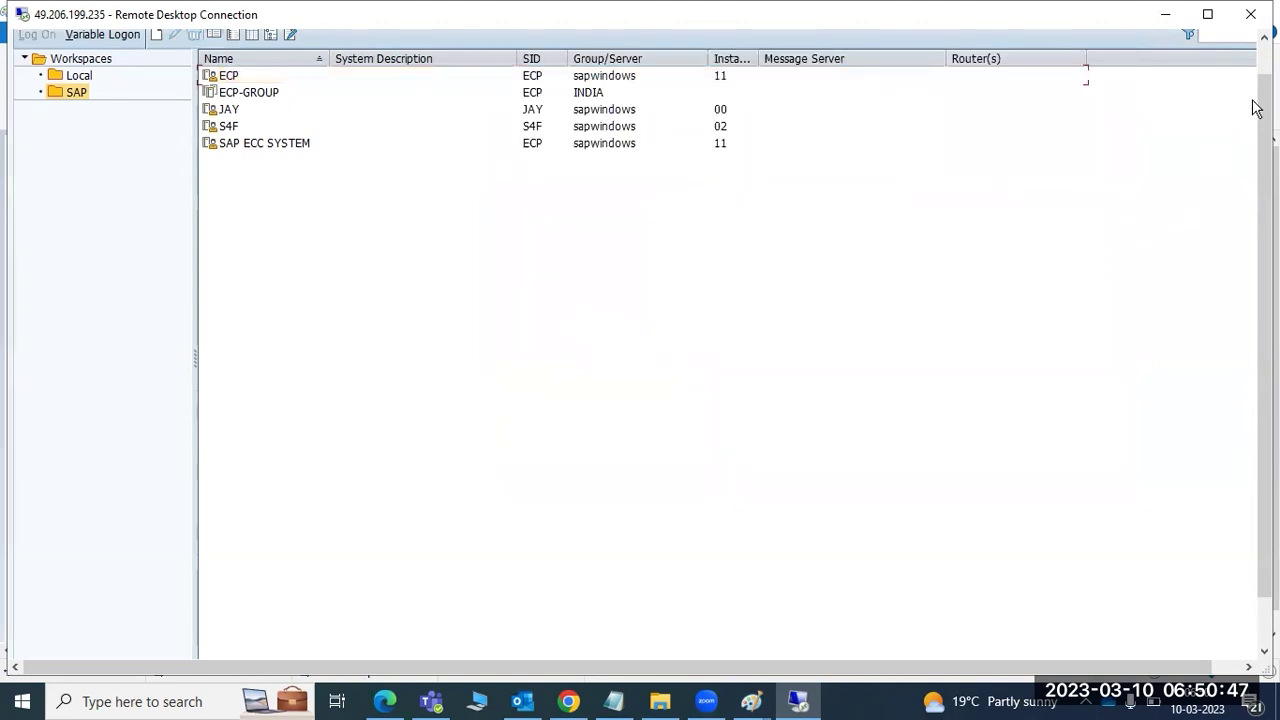
- After ECP-GROUP fails, log on to ECP with the user's credentials and acknowledge the licence notice
double_click(252, 95)
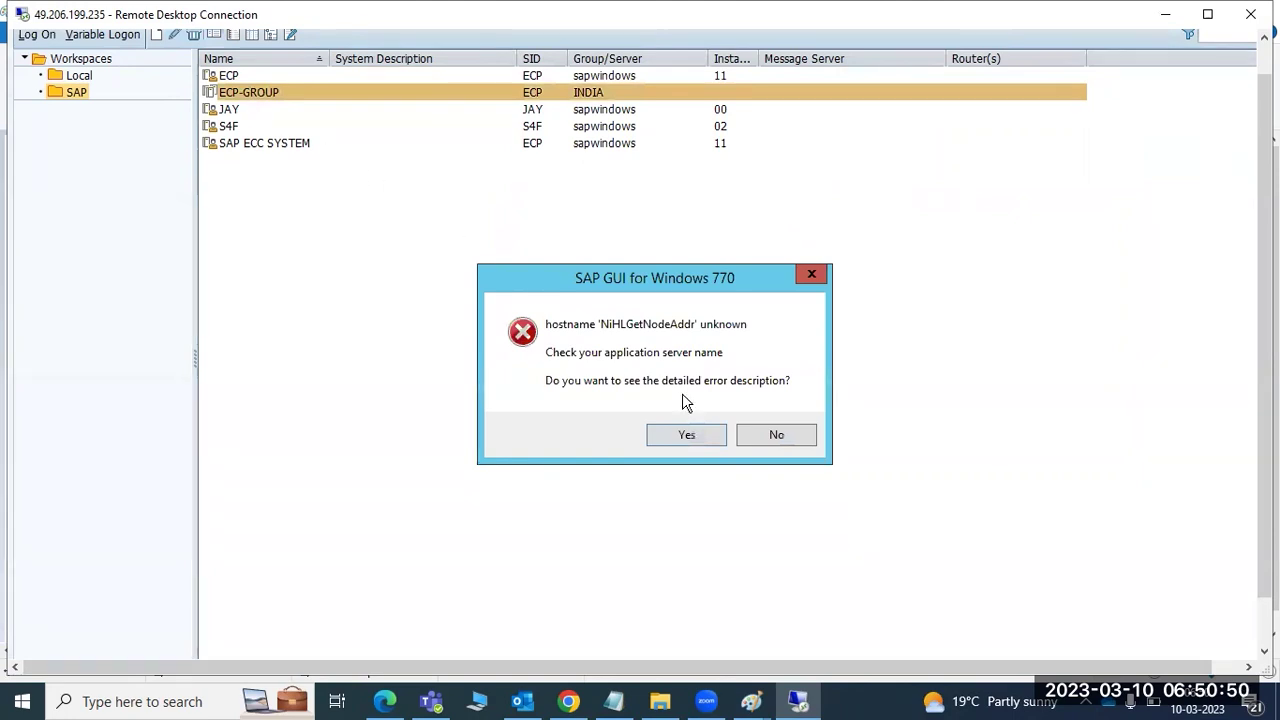
click(768, 438)
click(225, 77)
double_click(225, 77)
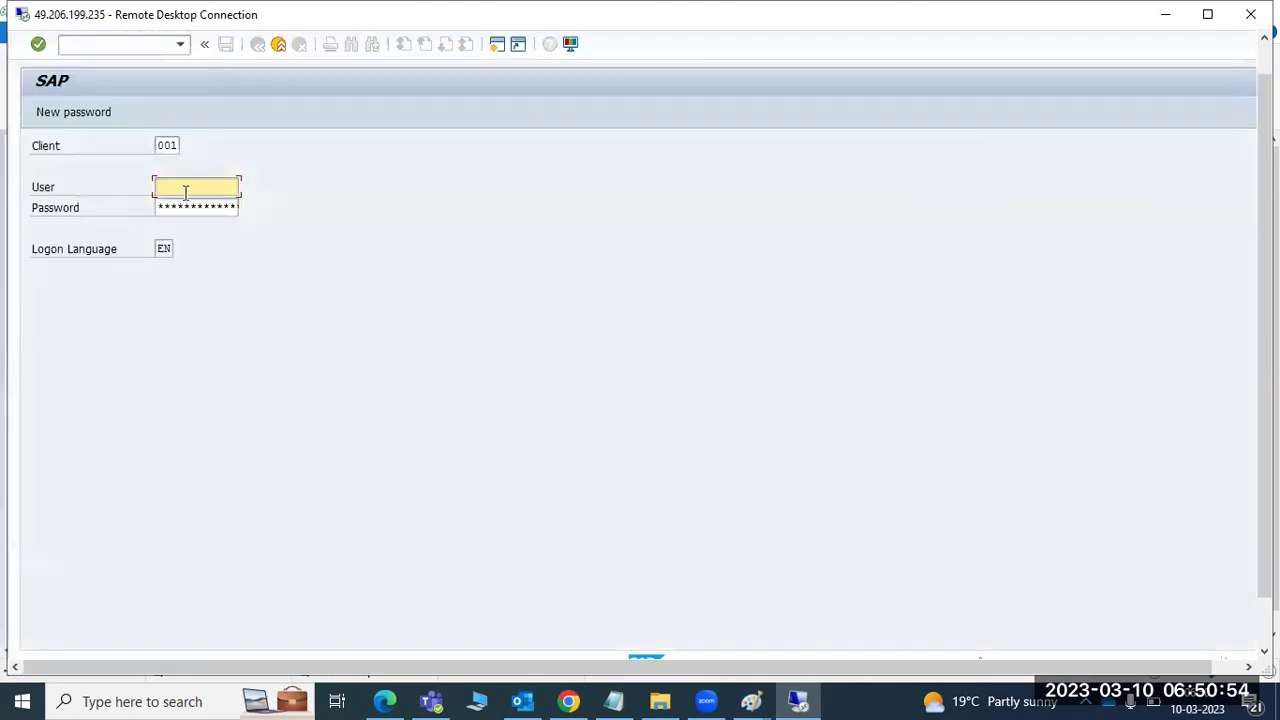
text(basis)
key(Tab)
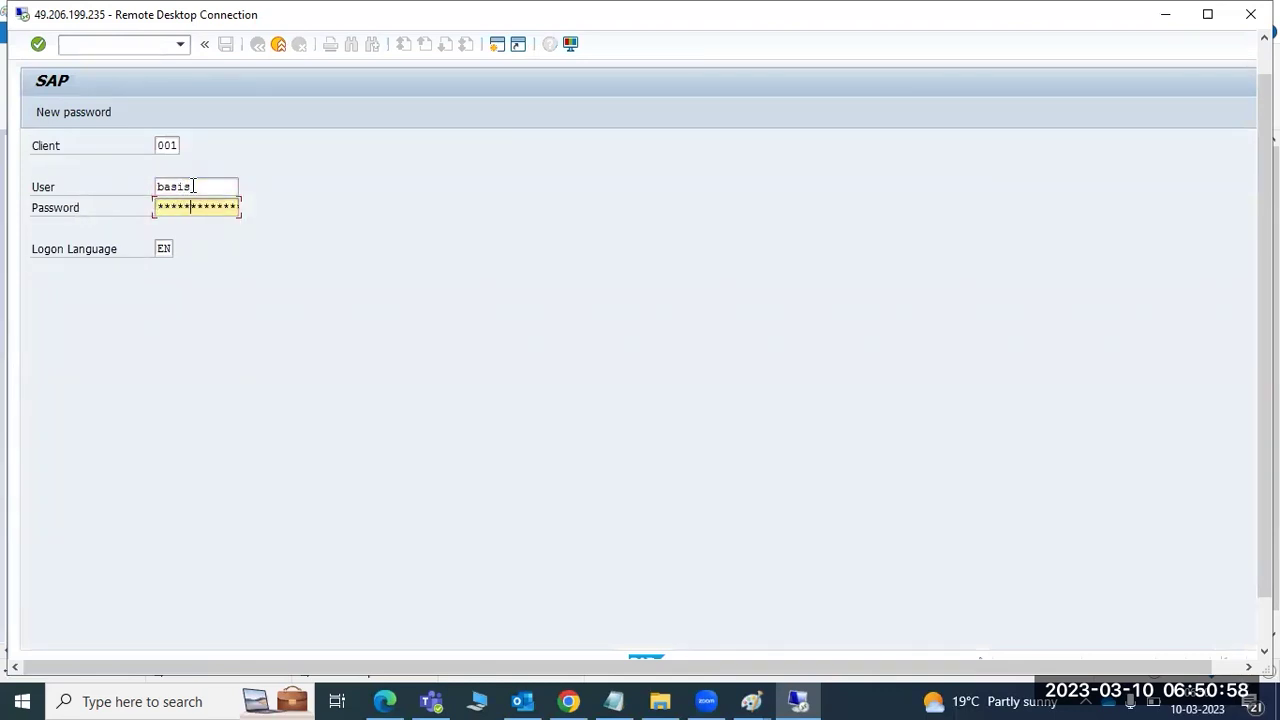
key(Return)
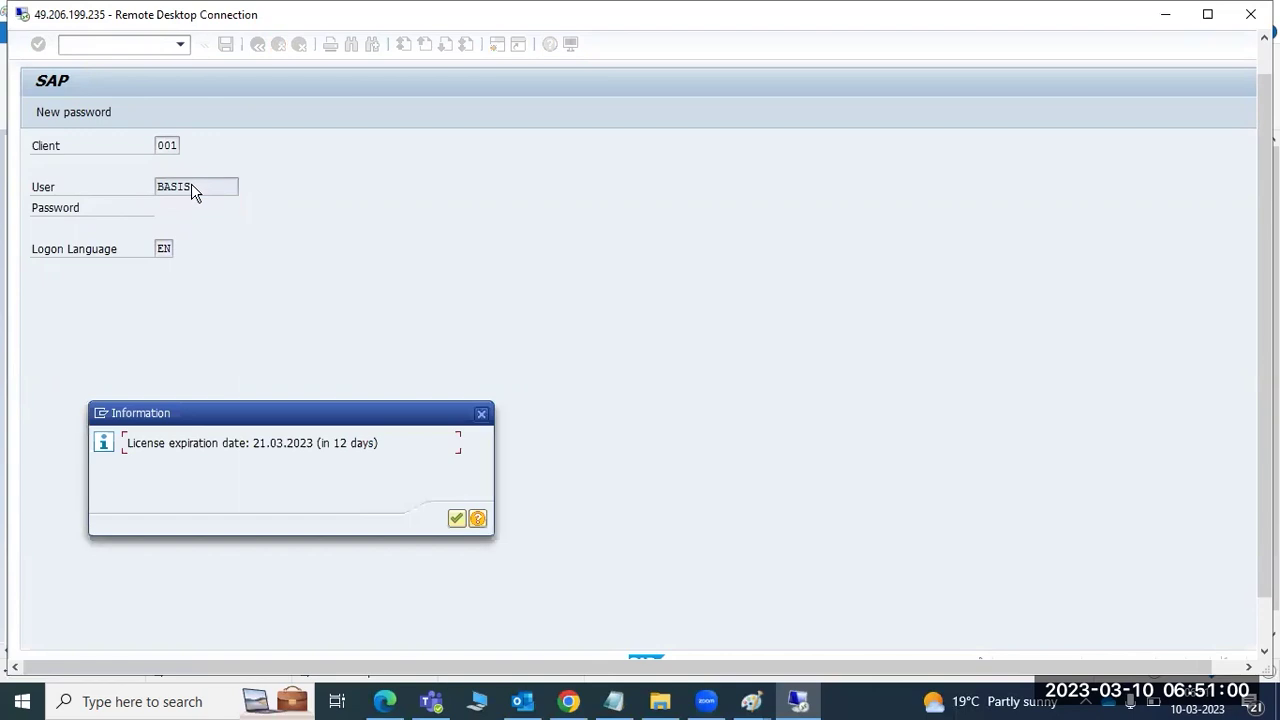
key(Return)
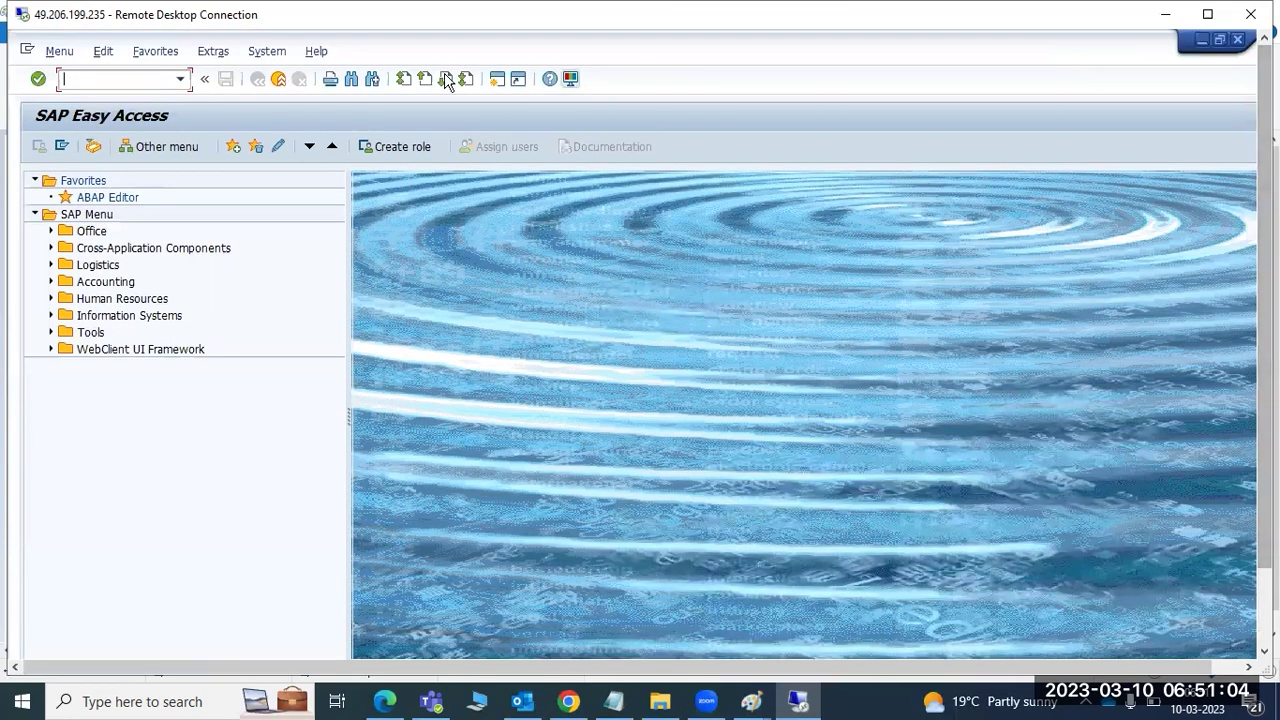
text(sick)
key(Return)
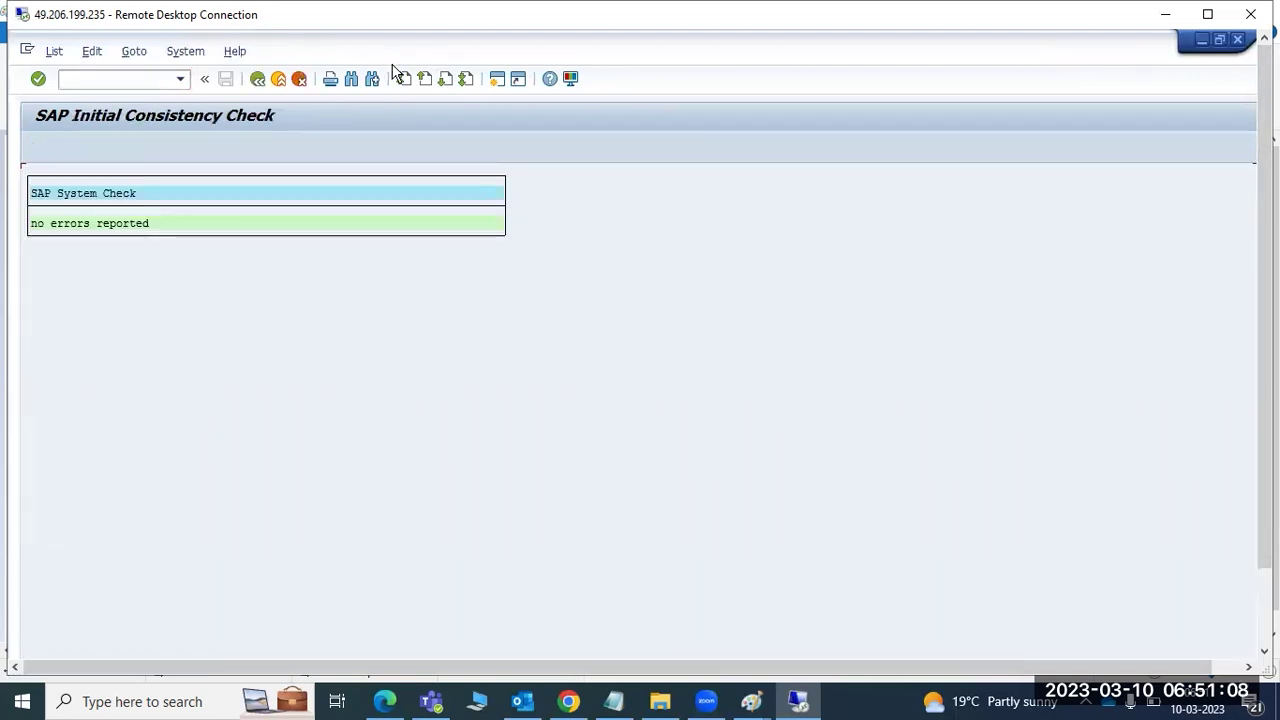
click(257, 79)
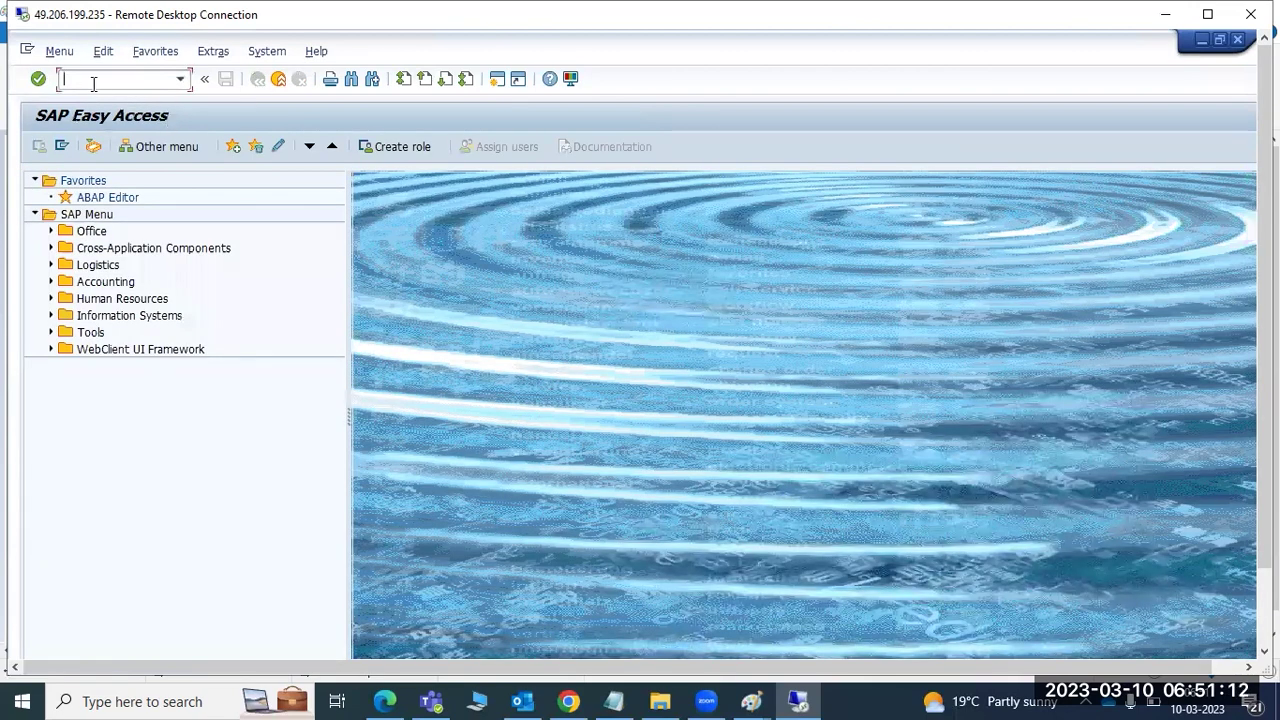
key(Return)
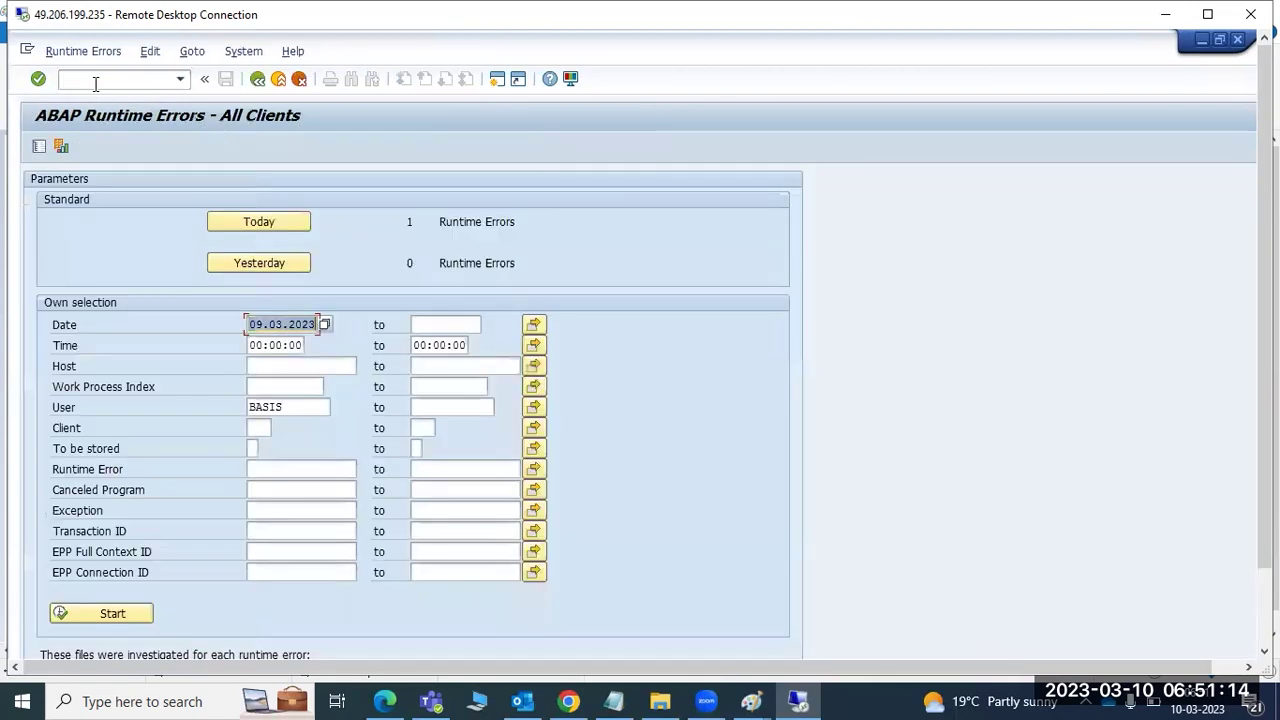
click(249, 219)
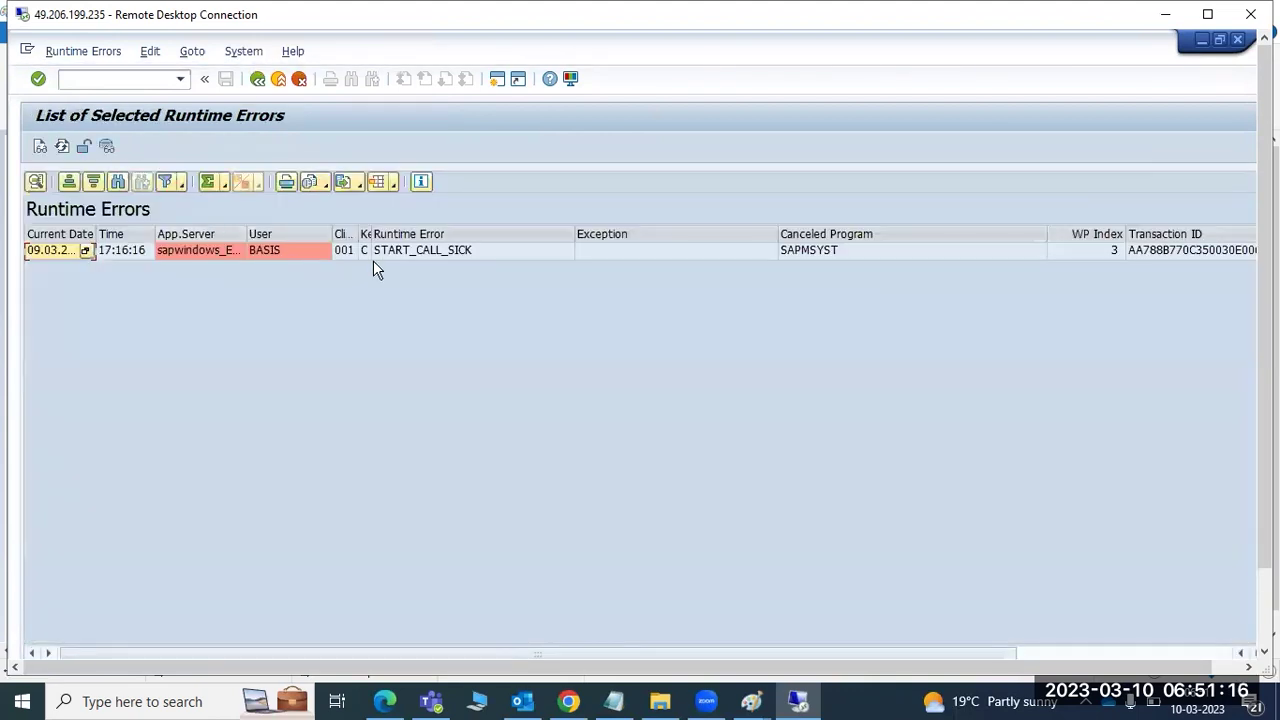
double_click(448, 253)
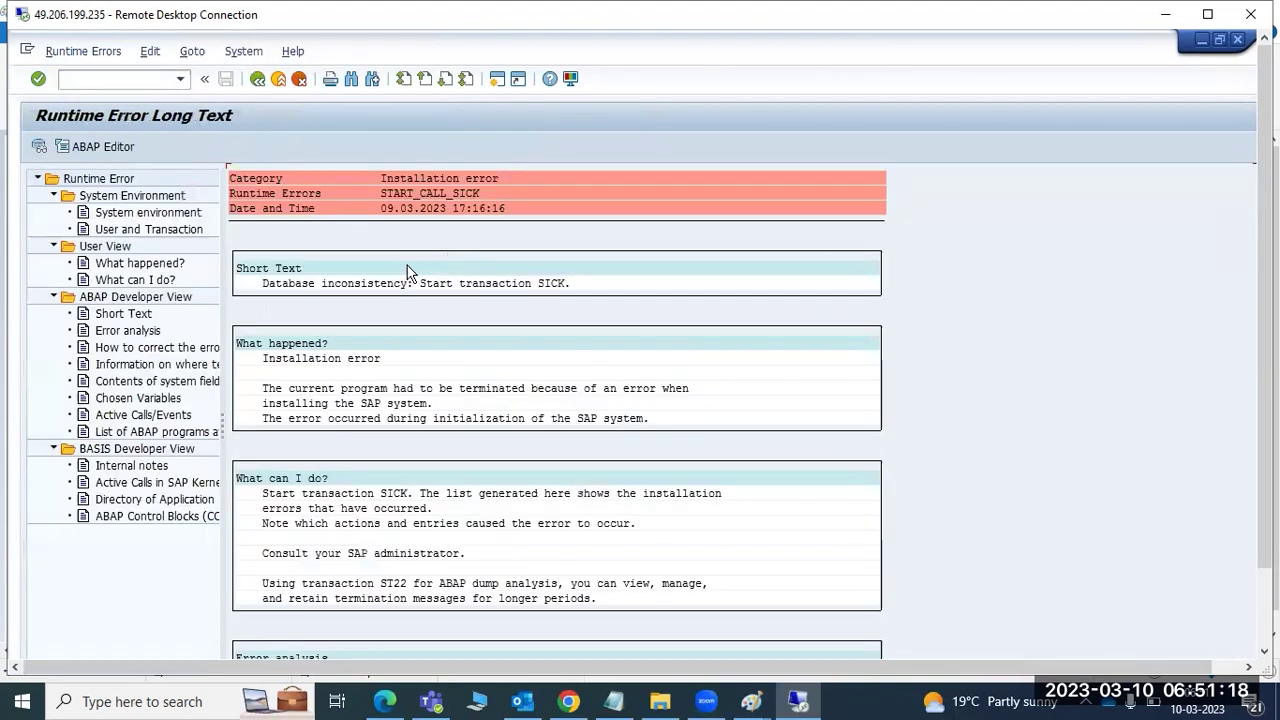
click(257, 79)
click(257, 79)
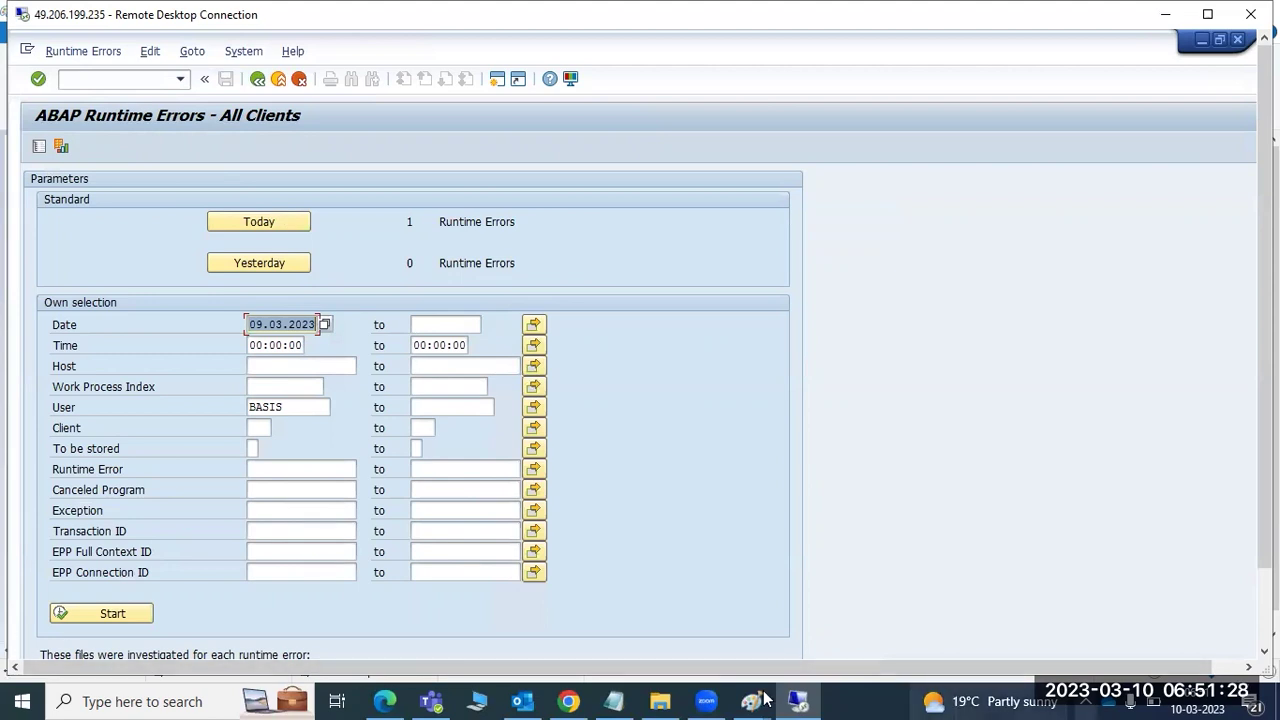
click(257, 79)
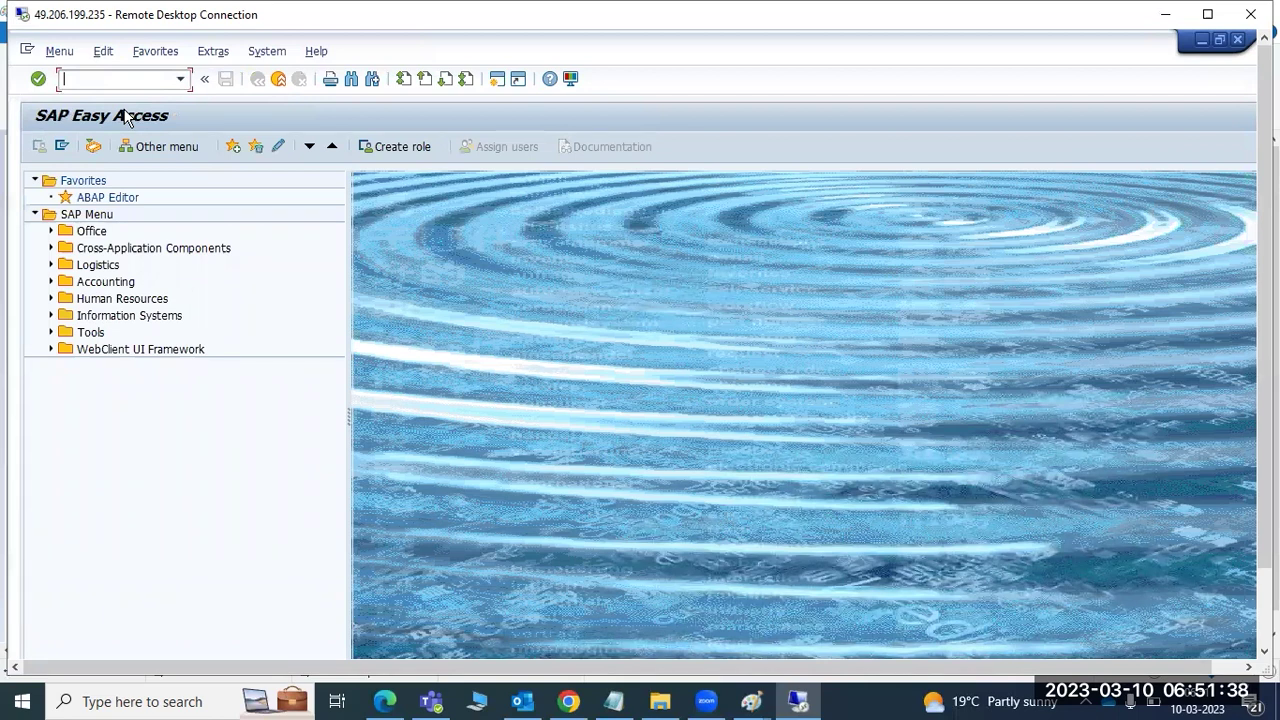
- Run SCC4, switch the Clients table to change mode, and open a blank New Entries form
text(scc4)
key(Return)
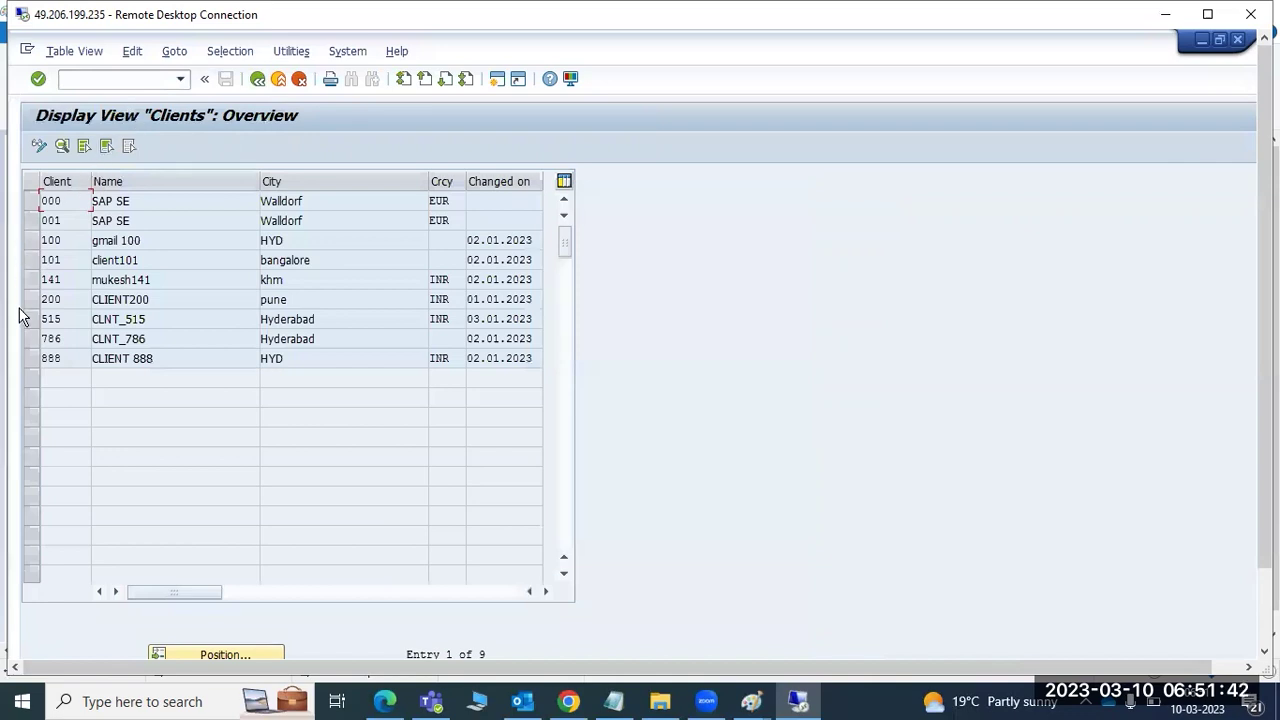
click(39, 147)
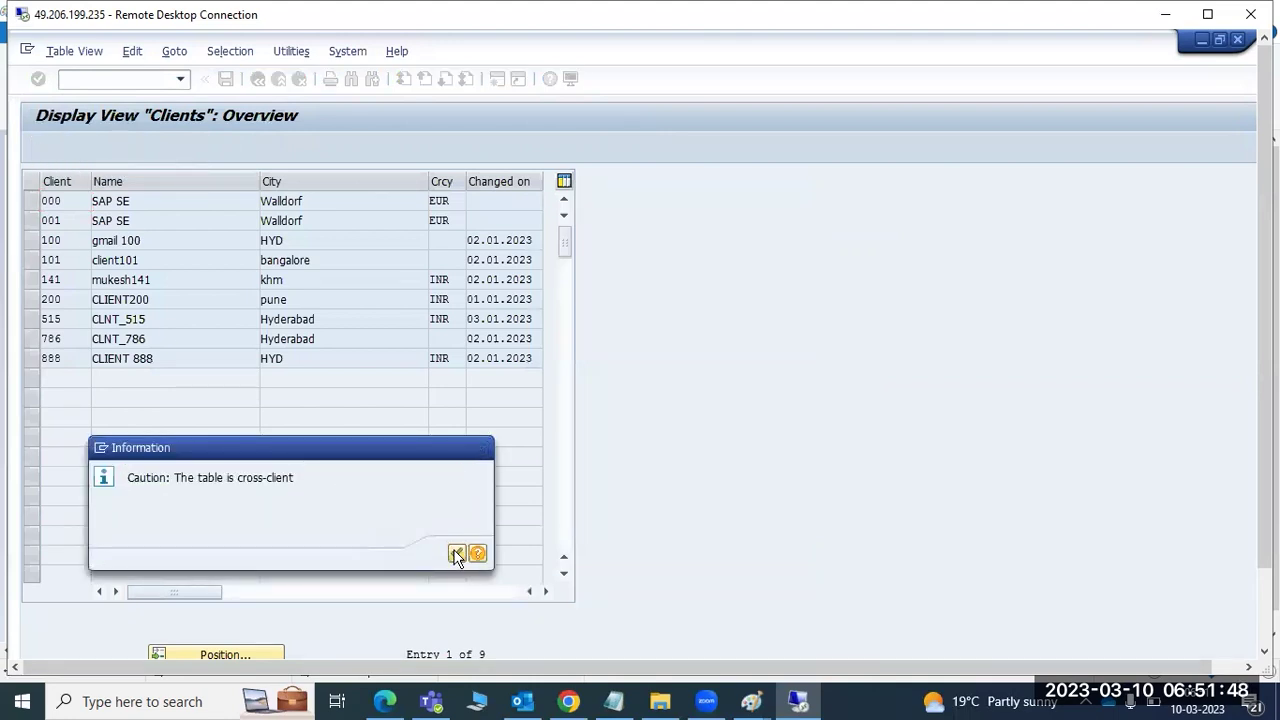
click(456, 554)
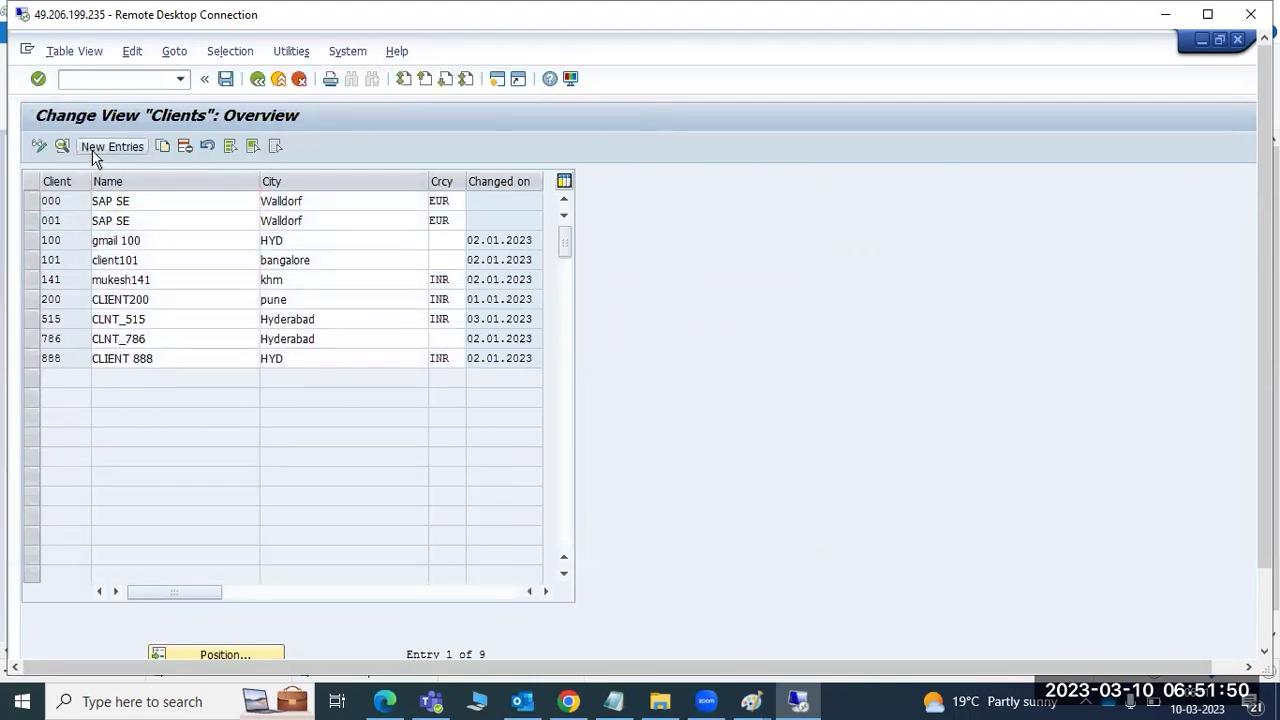
click(95, 150)
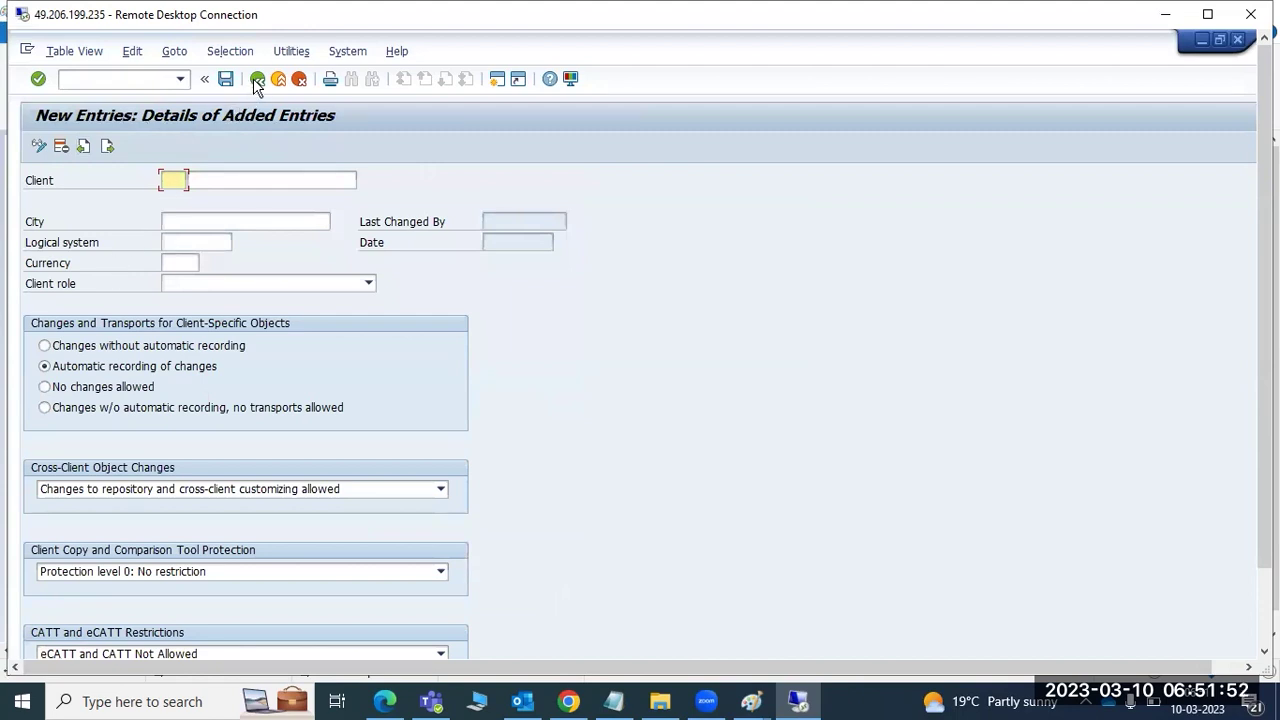
click(299, 80)
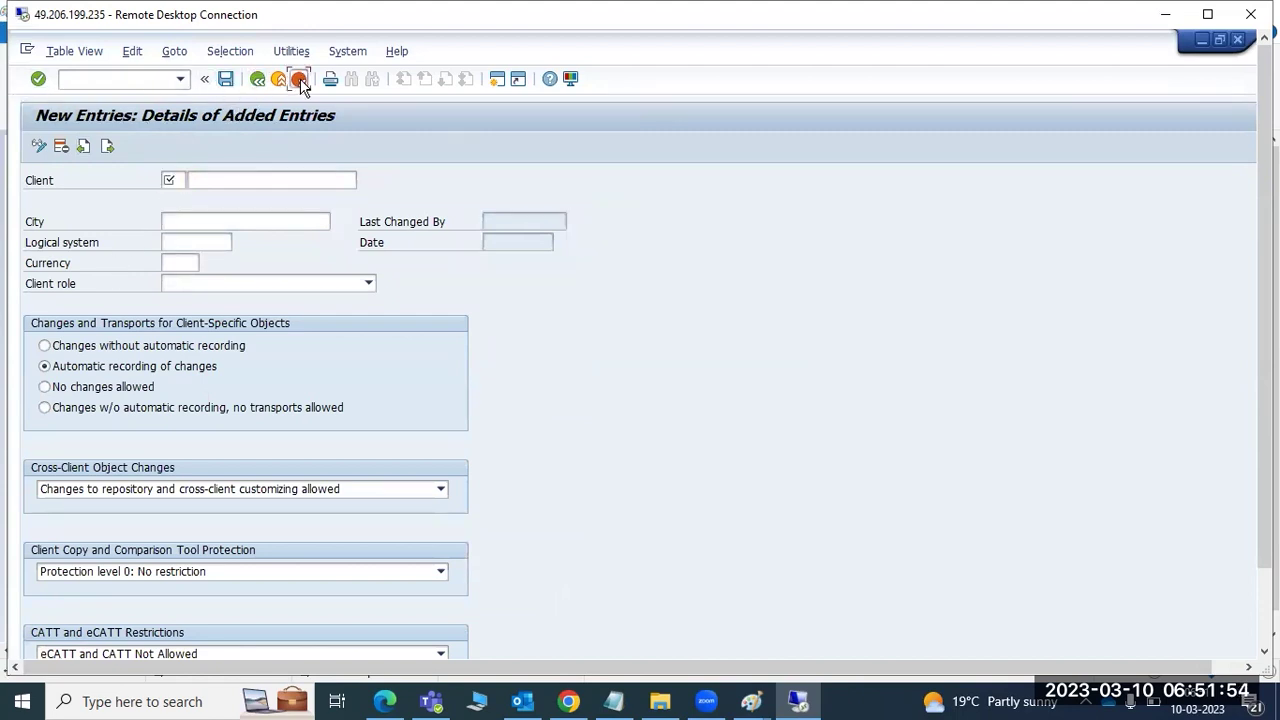
click(262, 376)
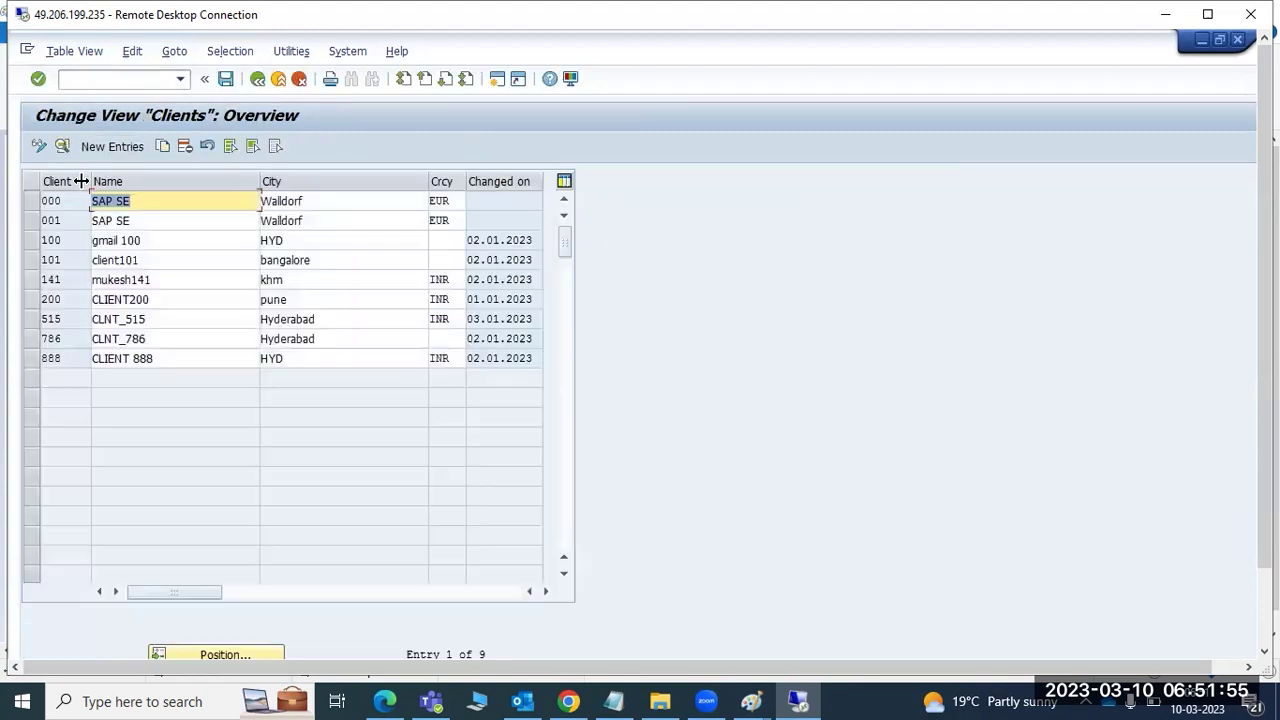
click(69, 81)
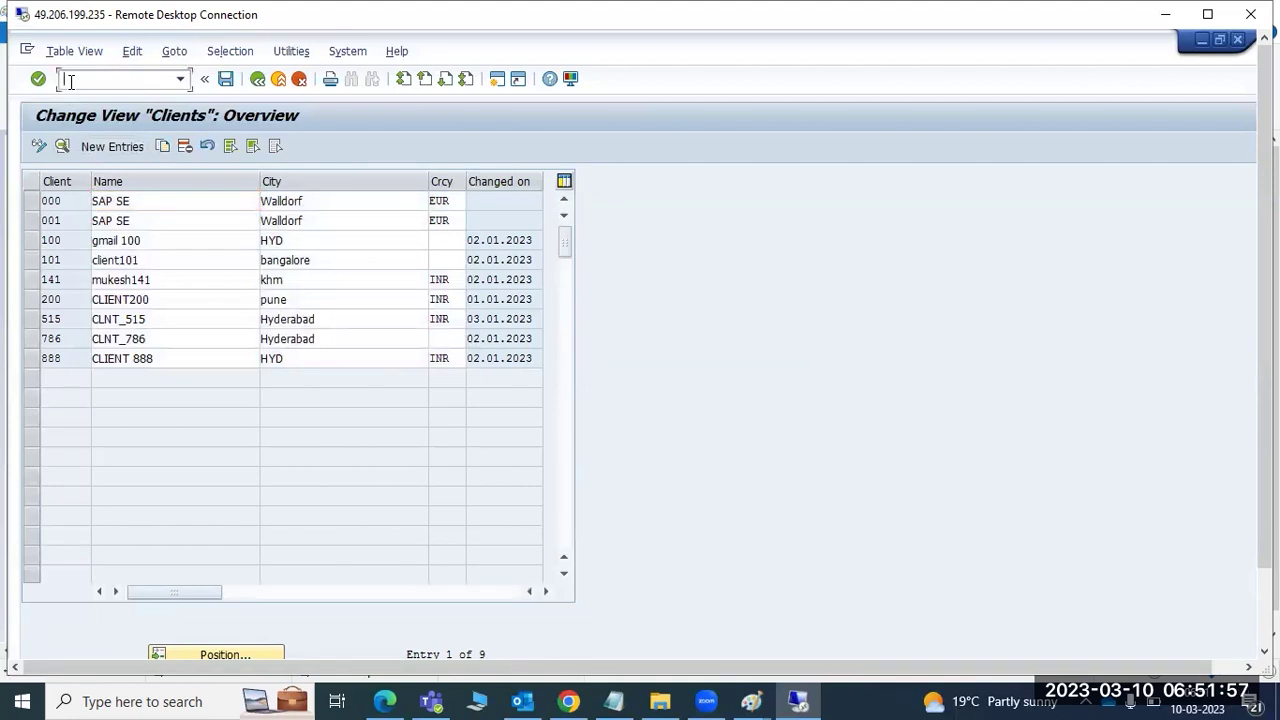
click(100, 150)
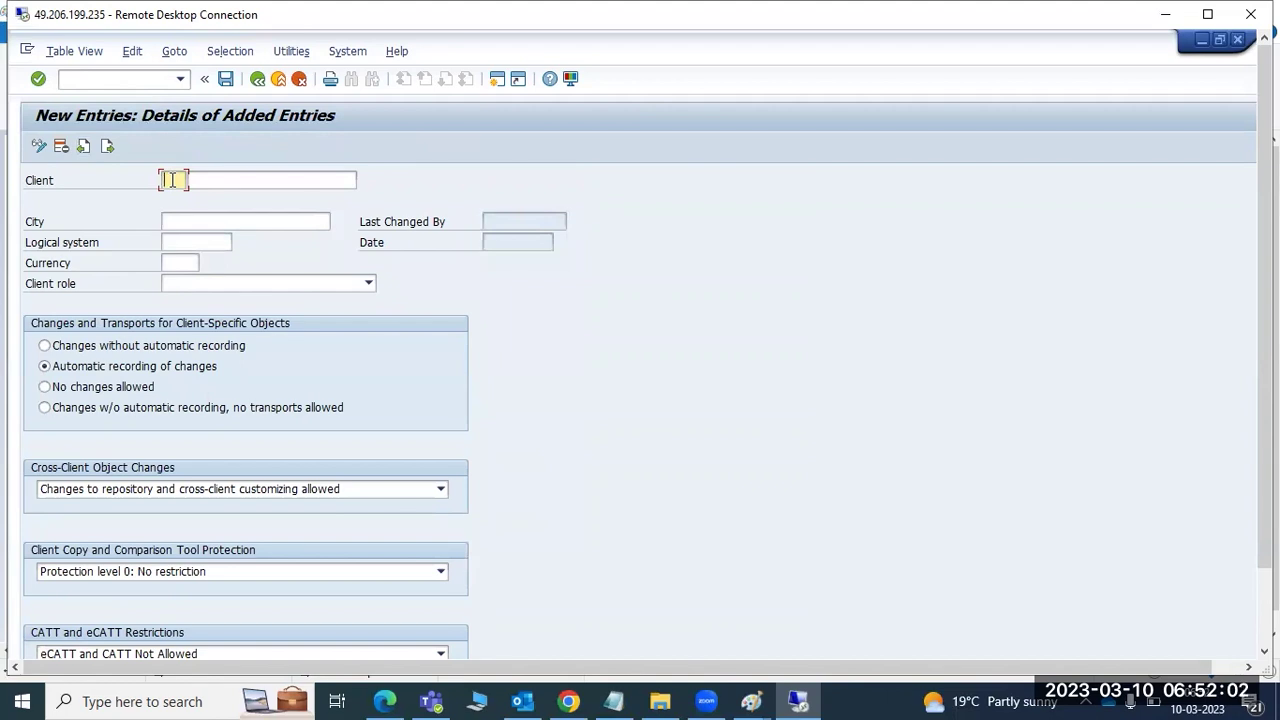
- Enter client 400 named 'CLIENT 400' with city HYD and browse the existing logical systems
text(400)
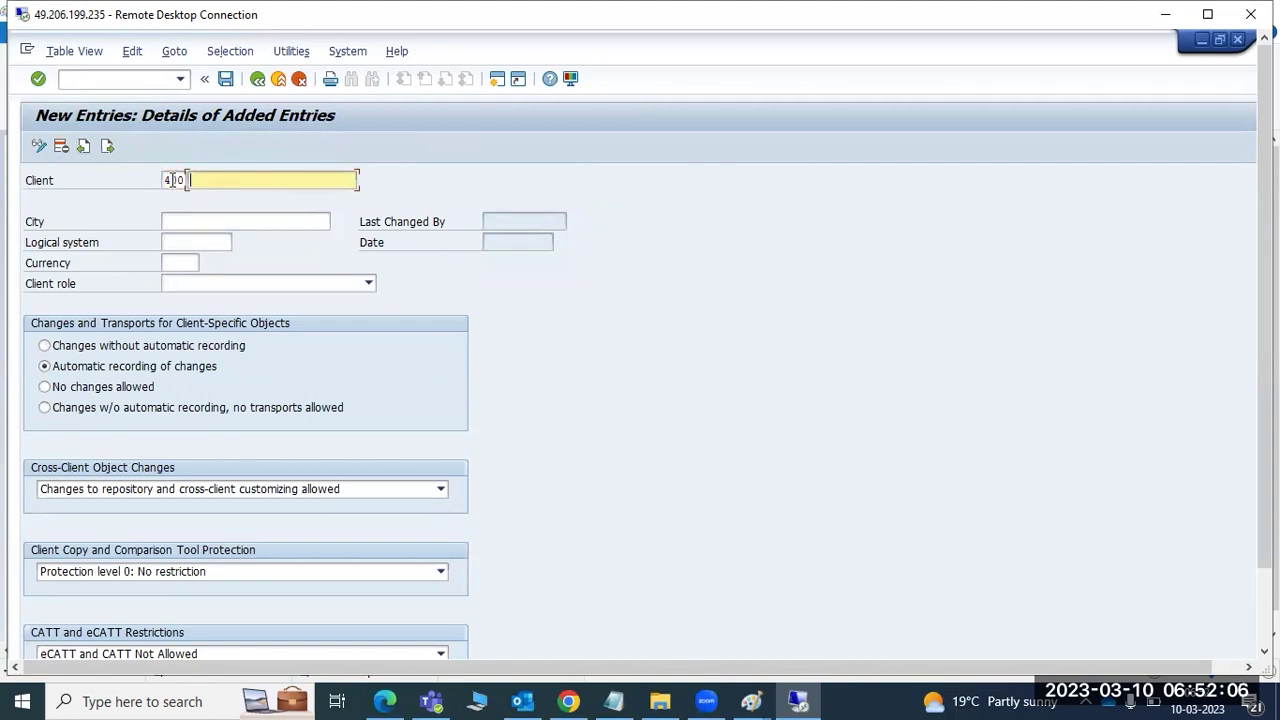
text(CLIENT 400)
click(184, 226)
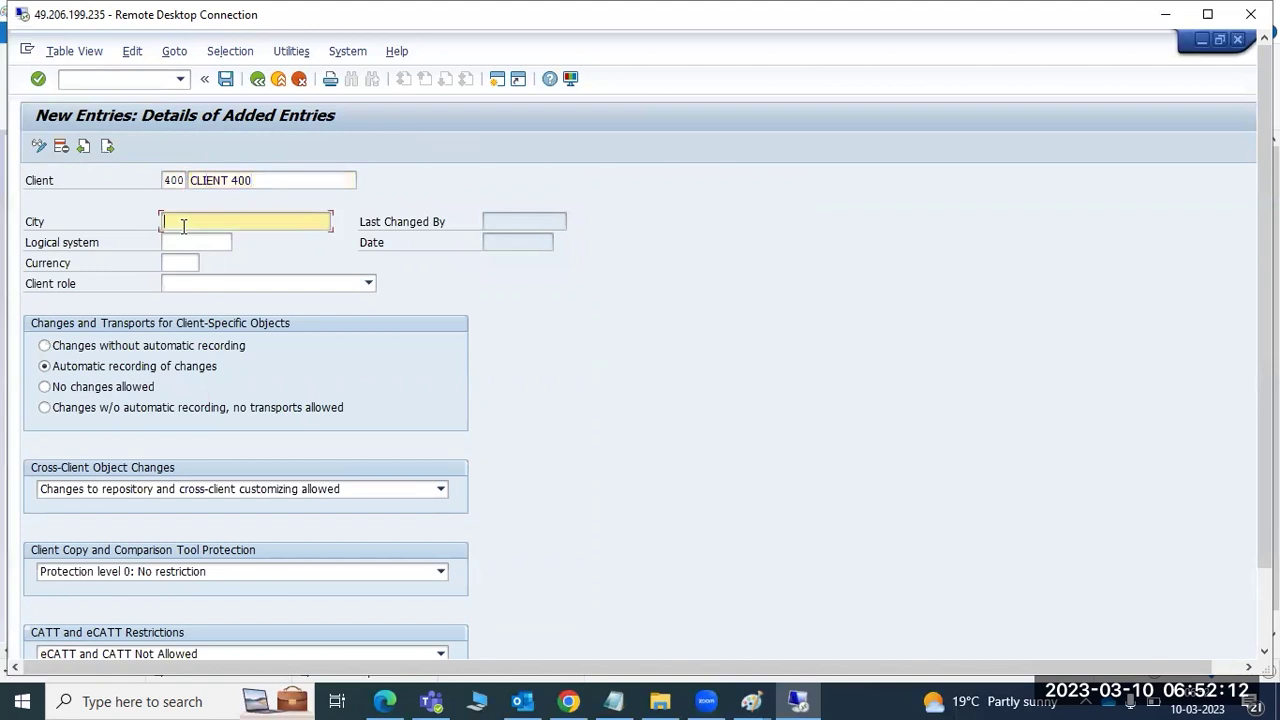
text(HYD)
click(171, 242)
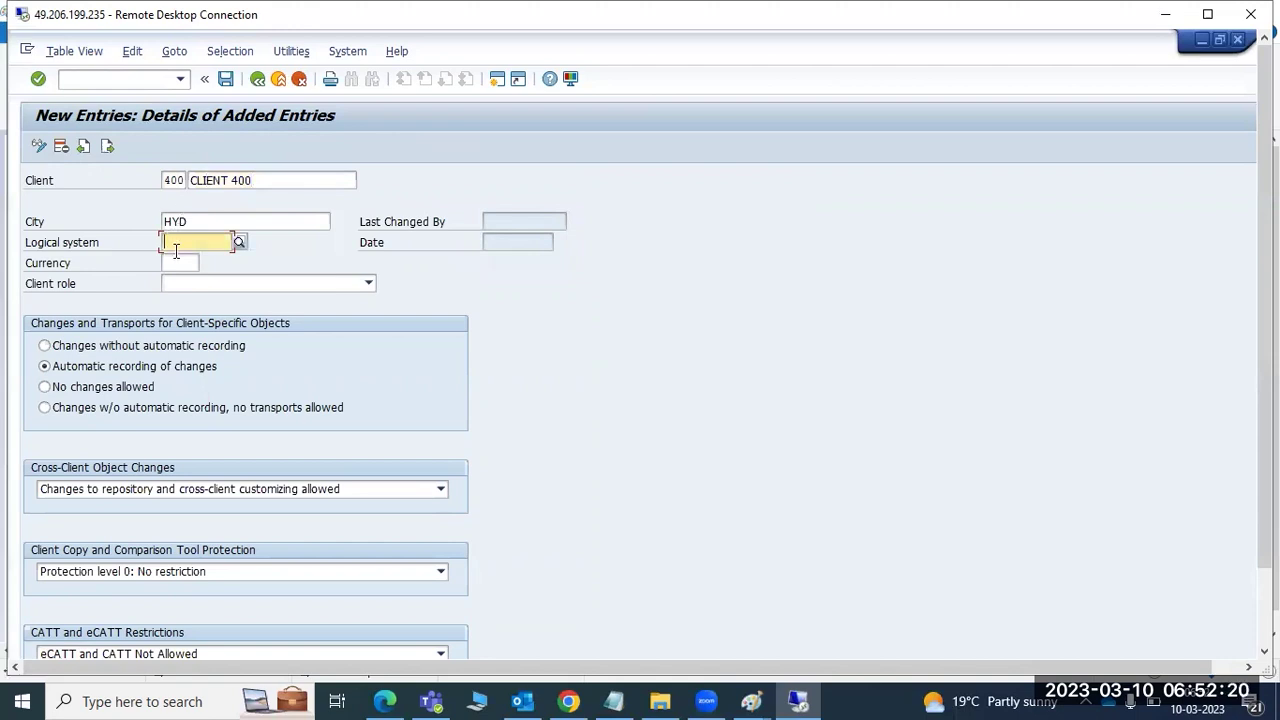
click(240, 244)
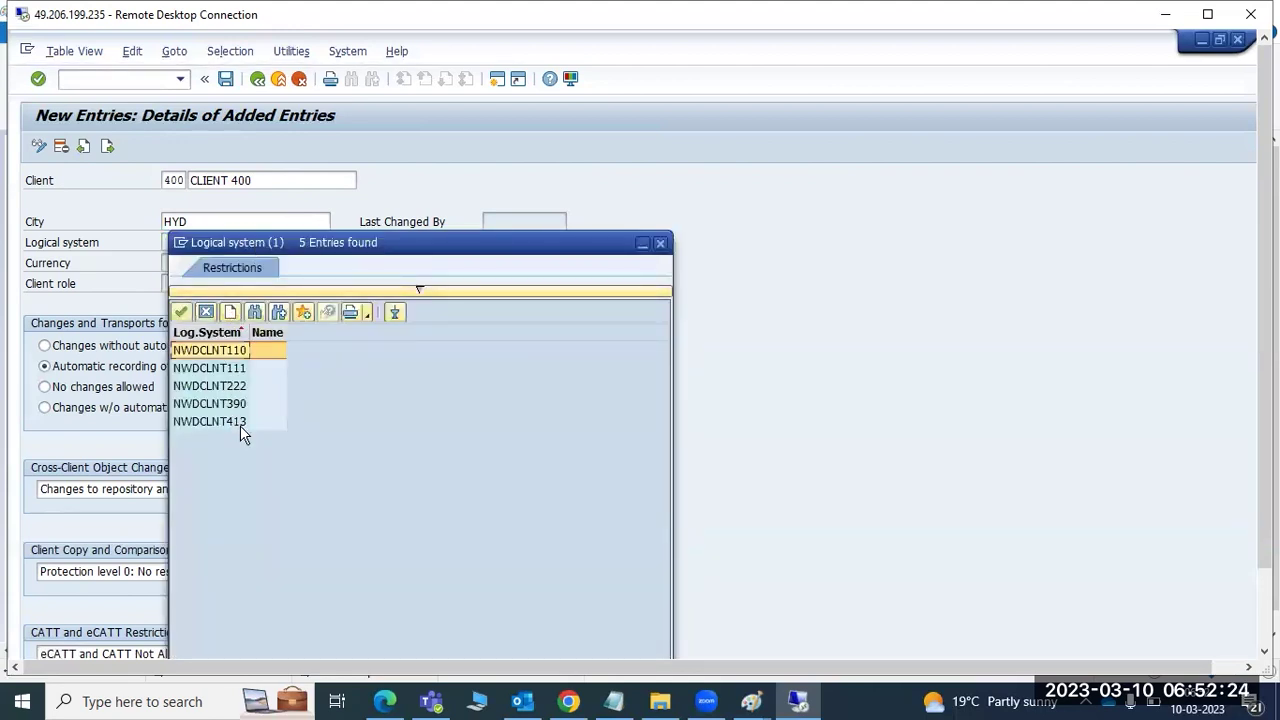
click(660, 243)
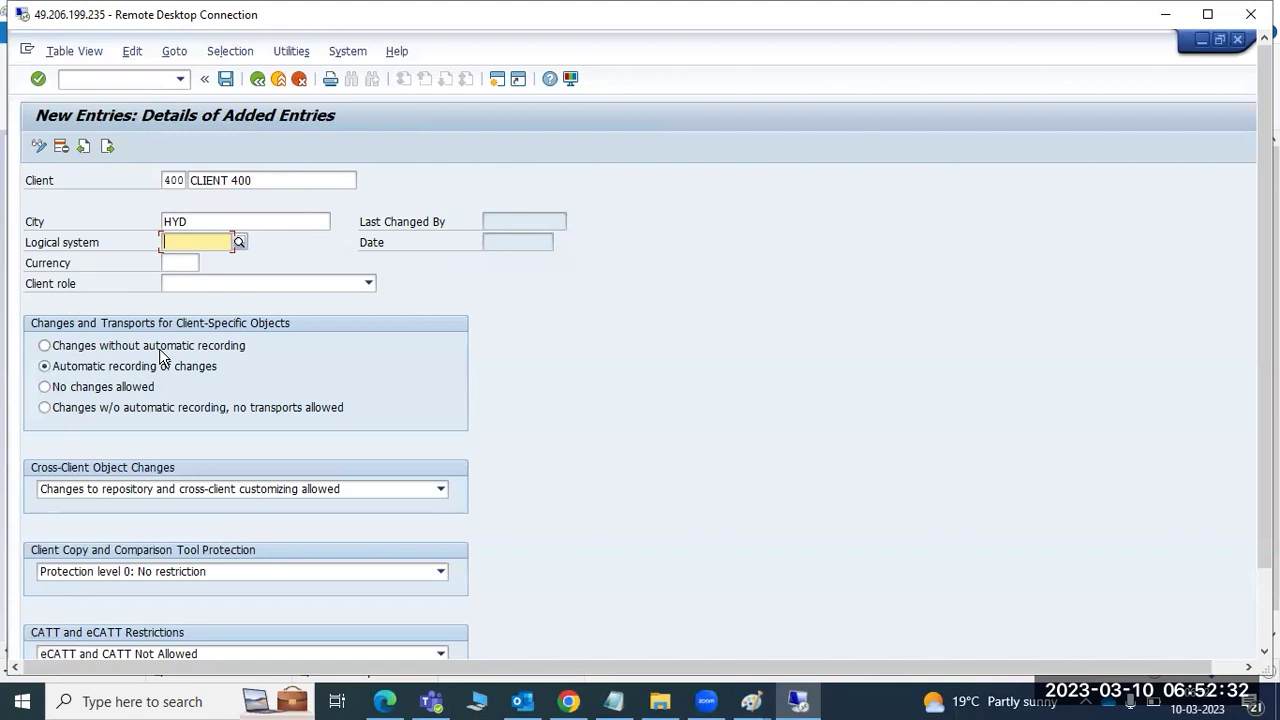
click(497, 79)
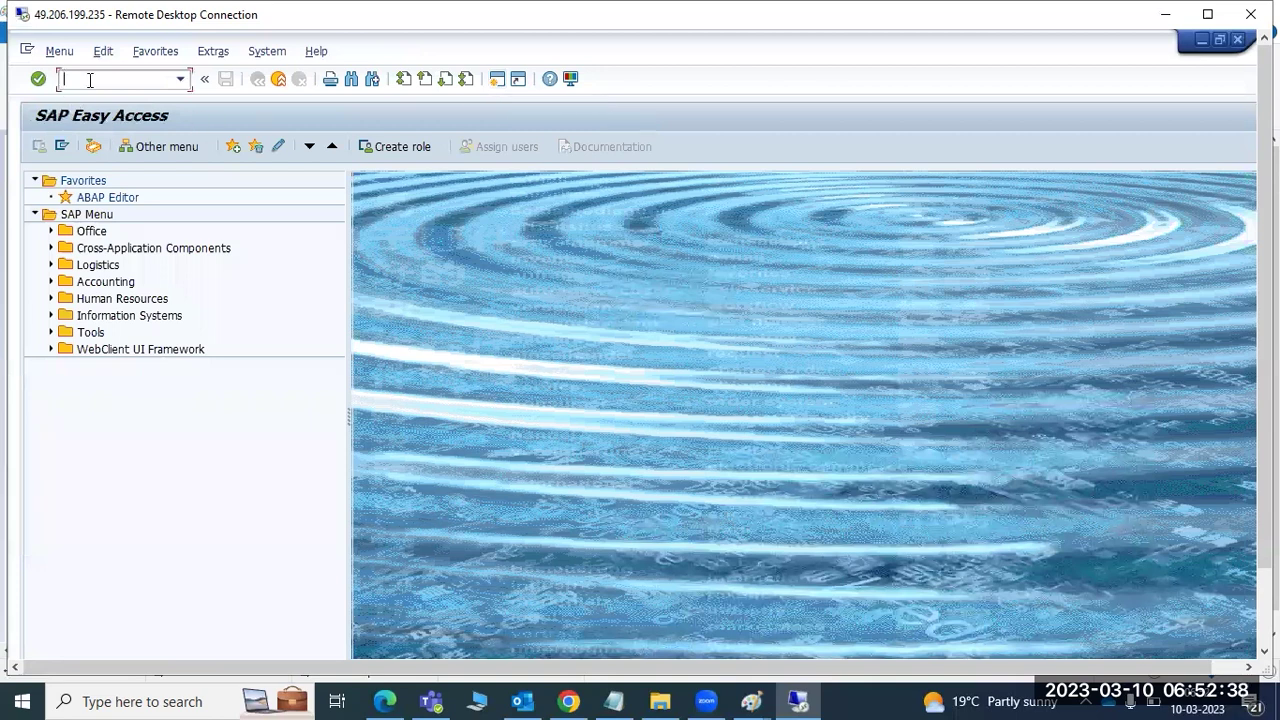
text(bd54)
key(Return)
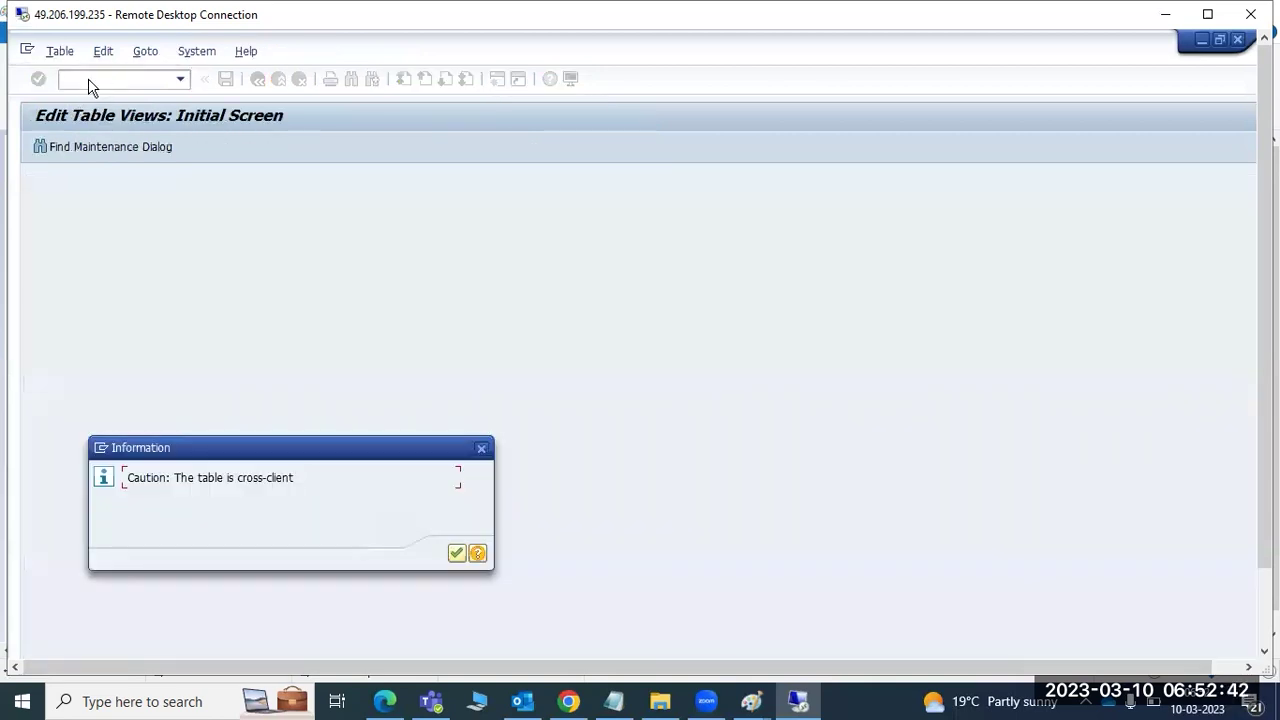
click(457, 553)
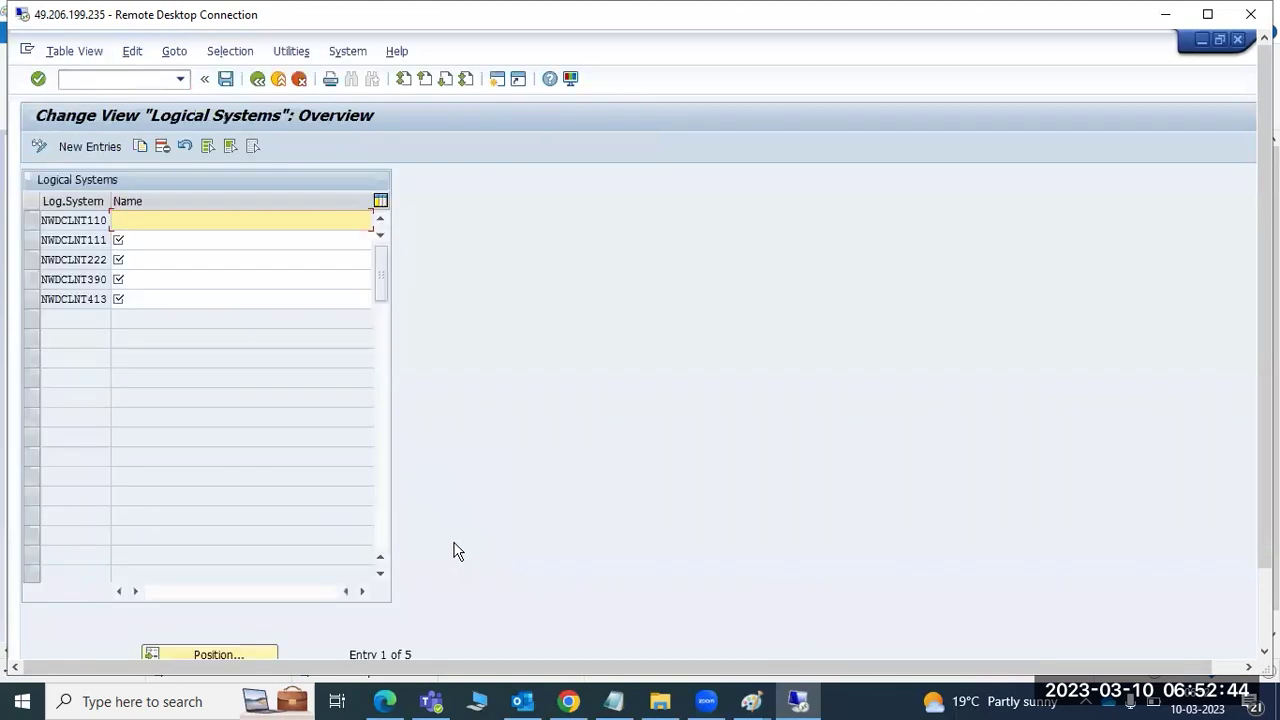
click(80, 146)
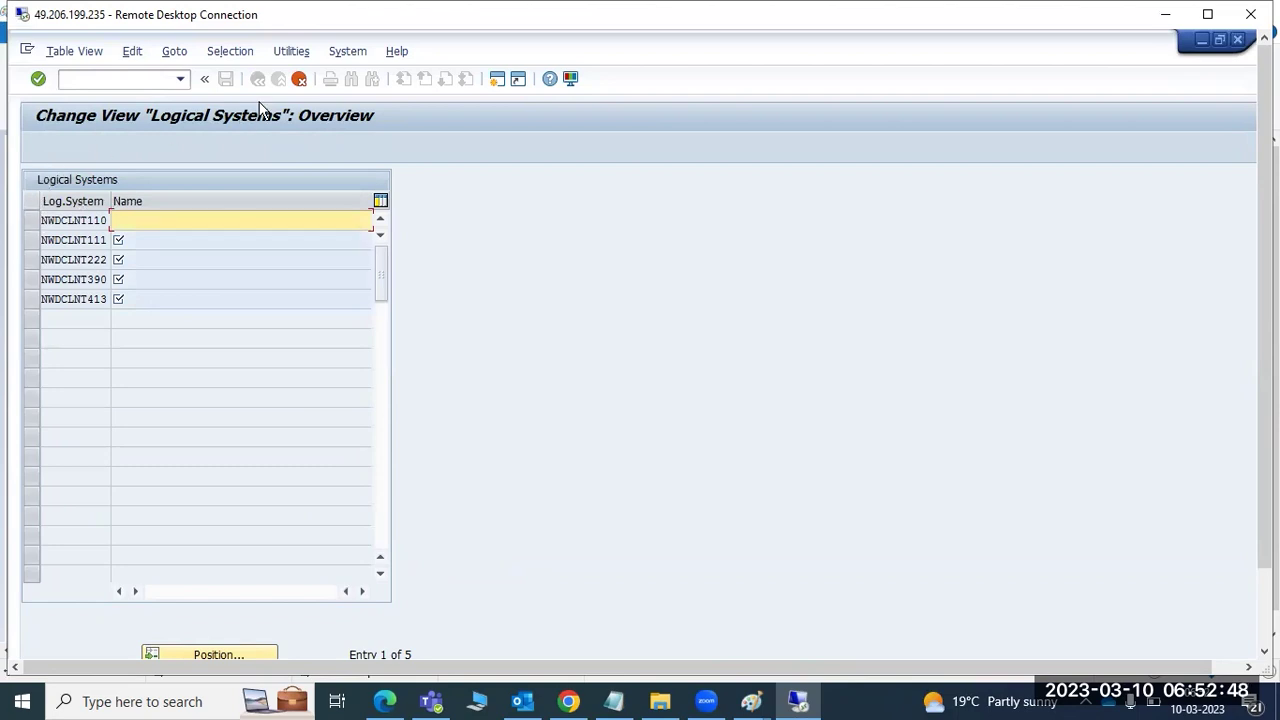
click(298, 82)
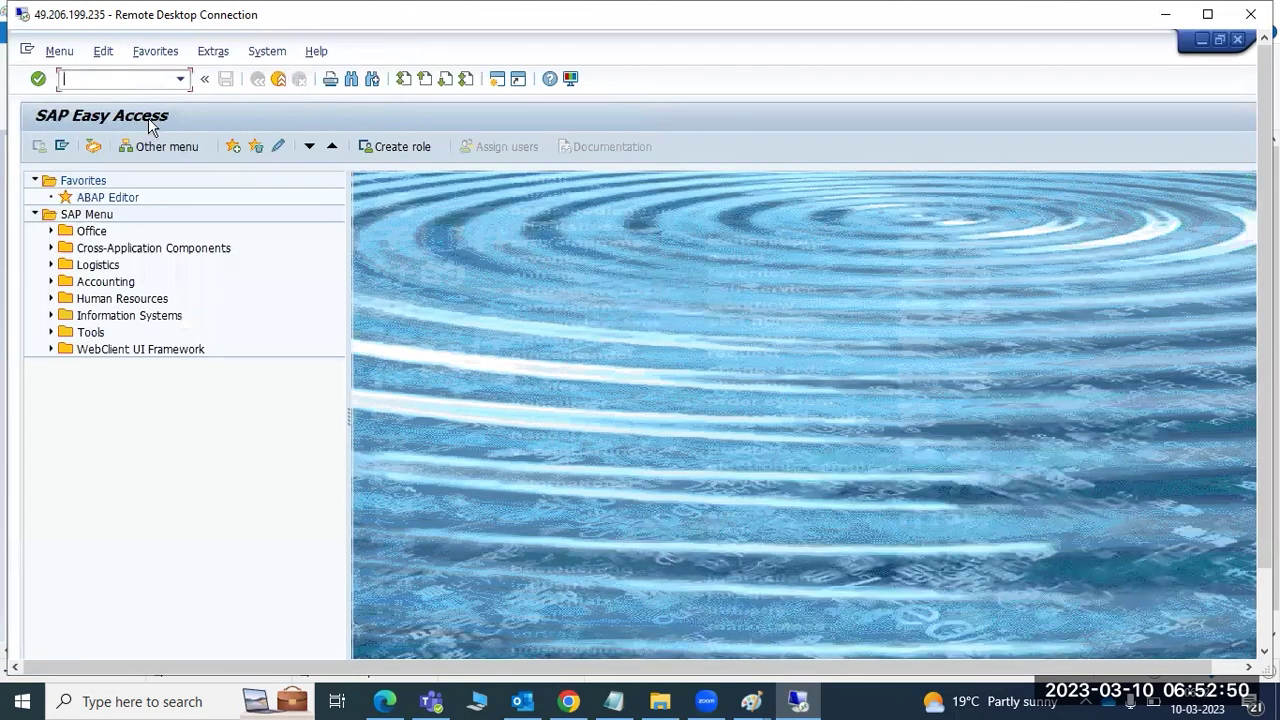
text(sm30)
key(Return)
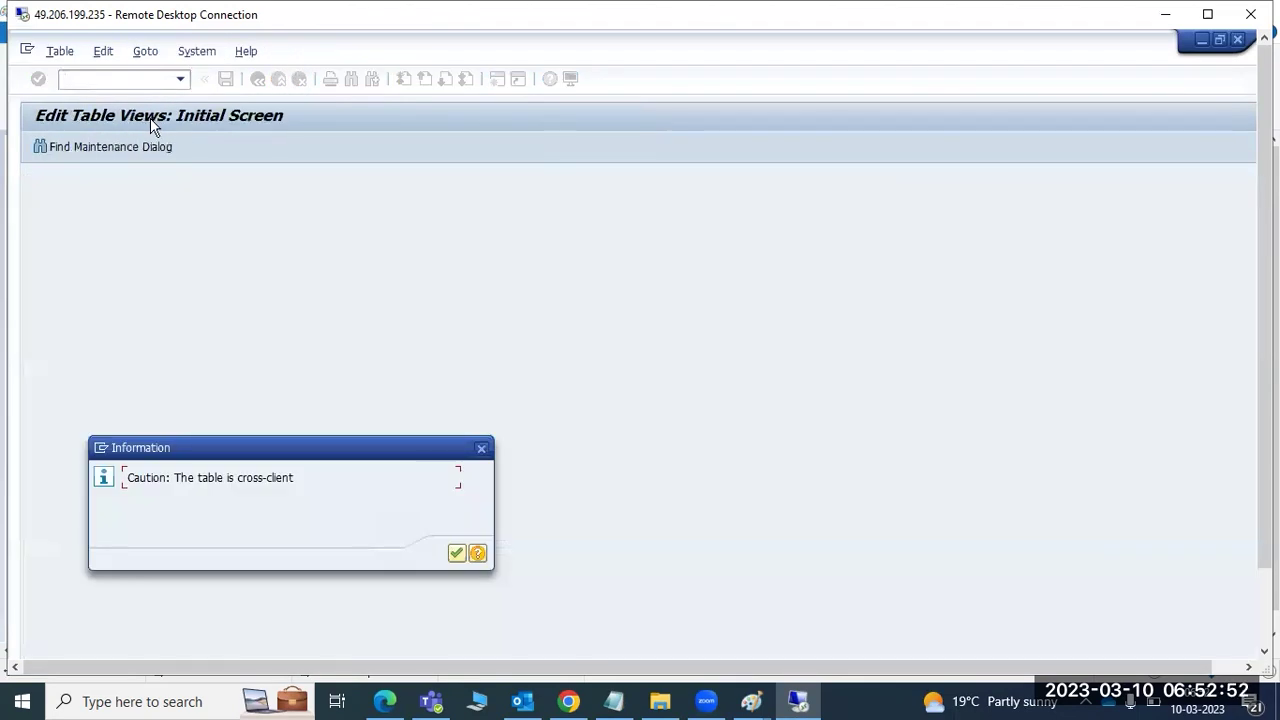
click(456, 553)
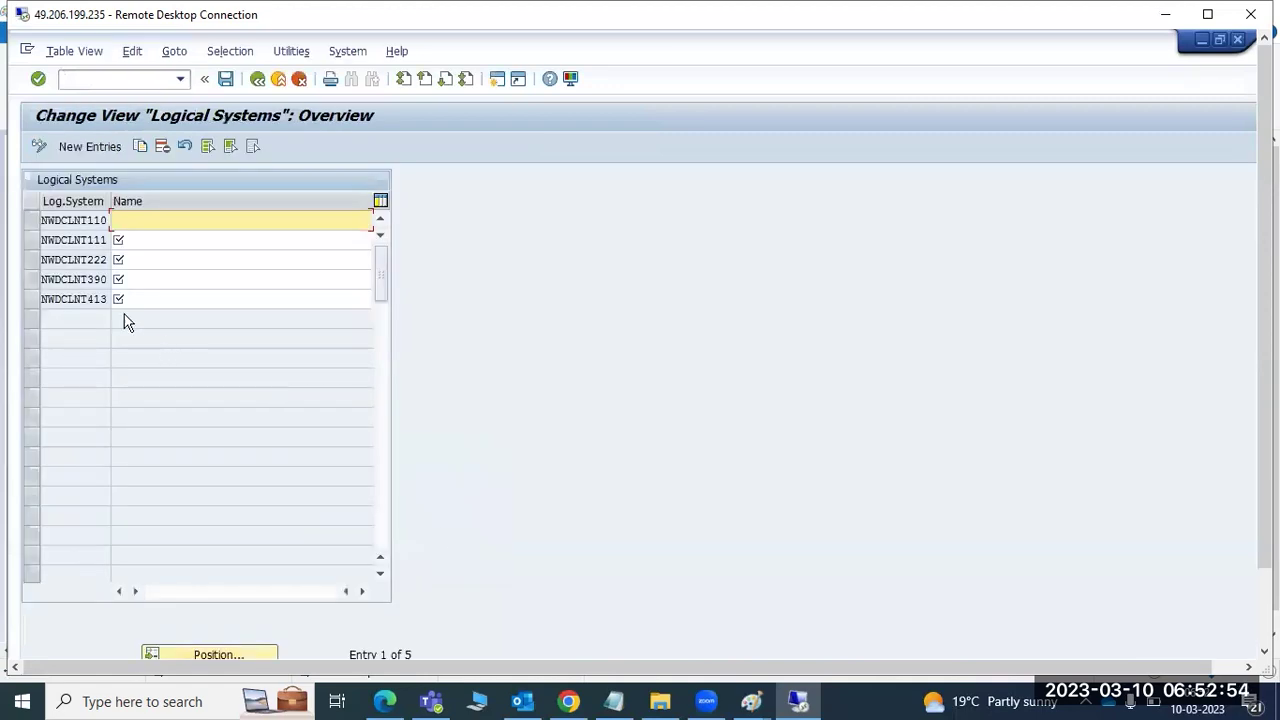
click(163, 148)
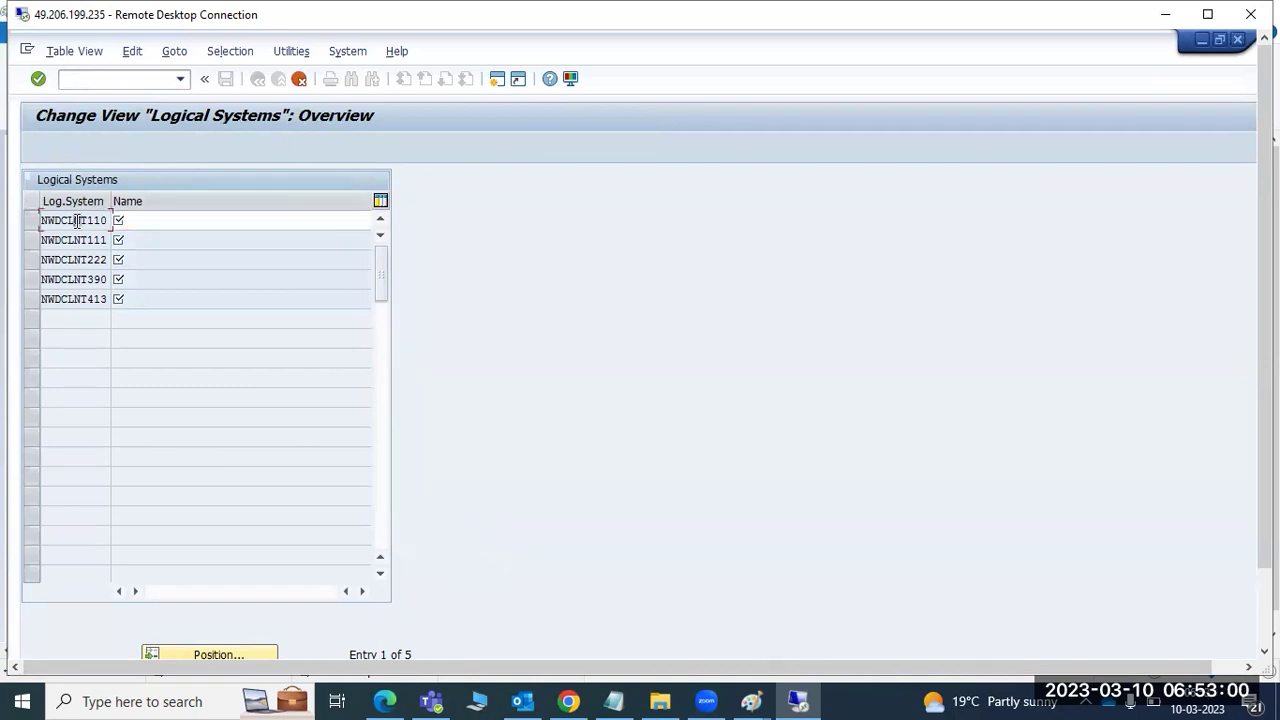
click(77, 221)
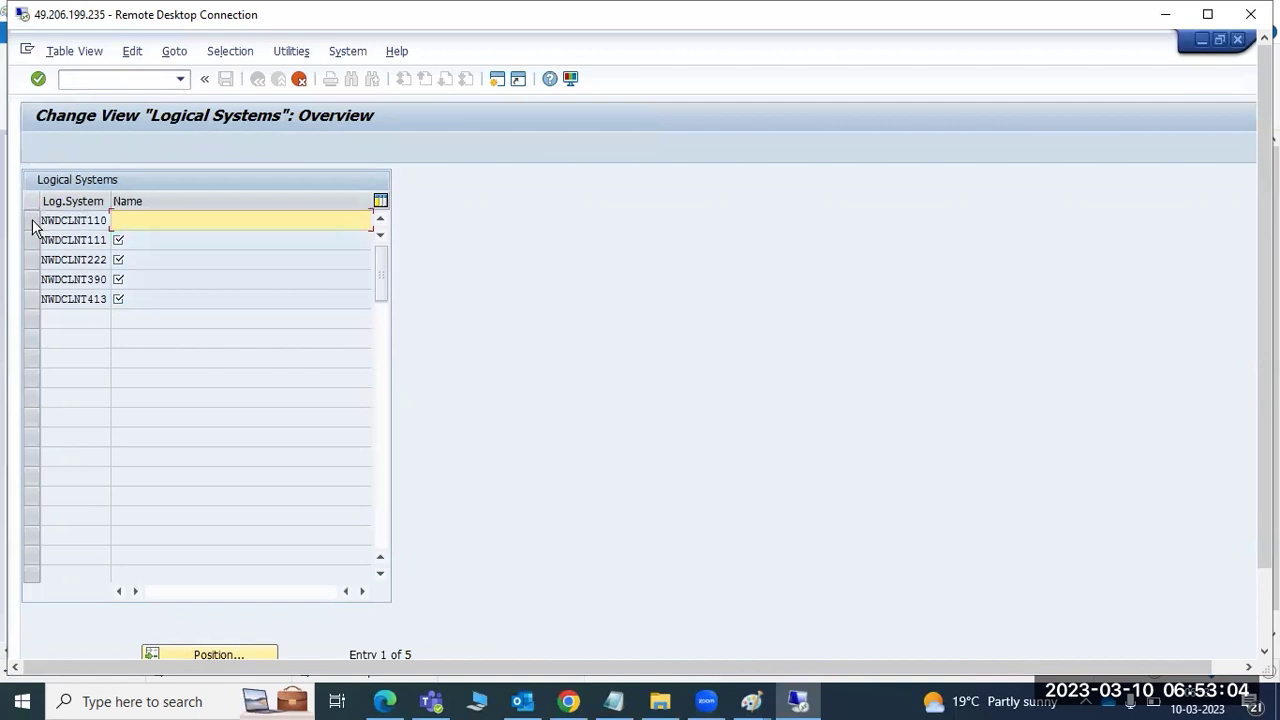
click(299, 79)
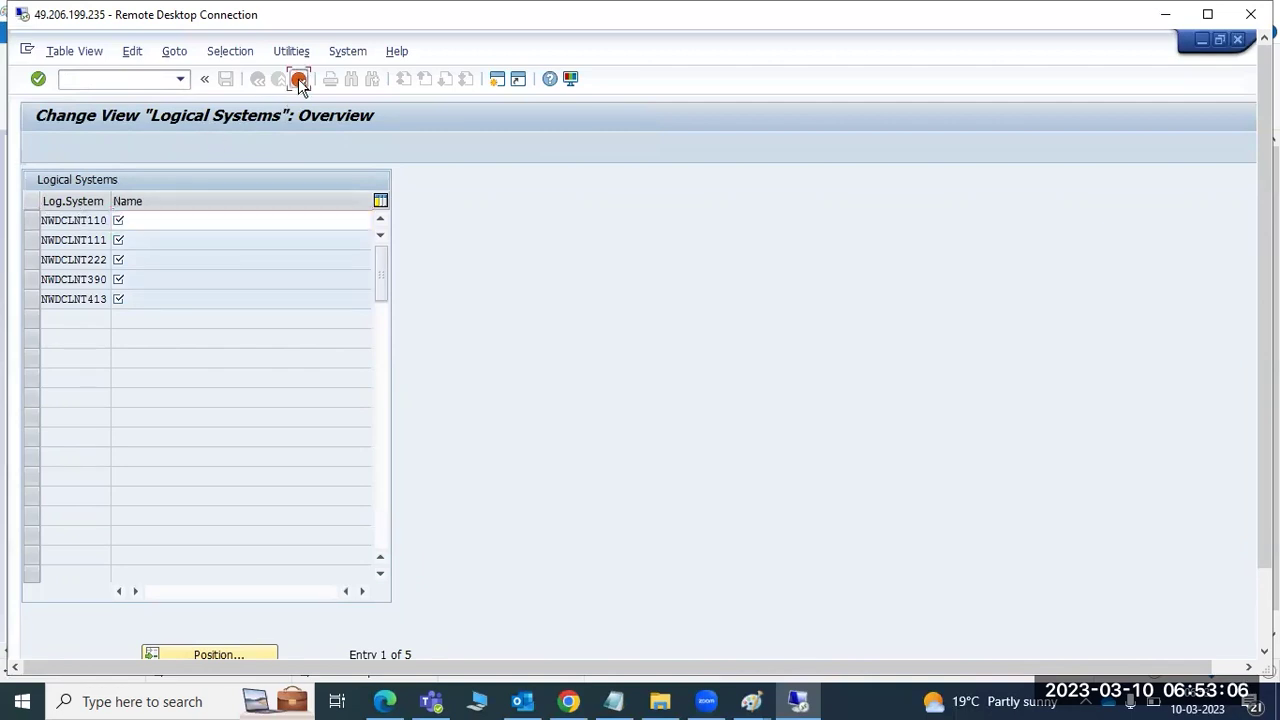
text(bd)
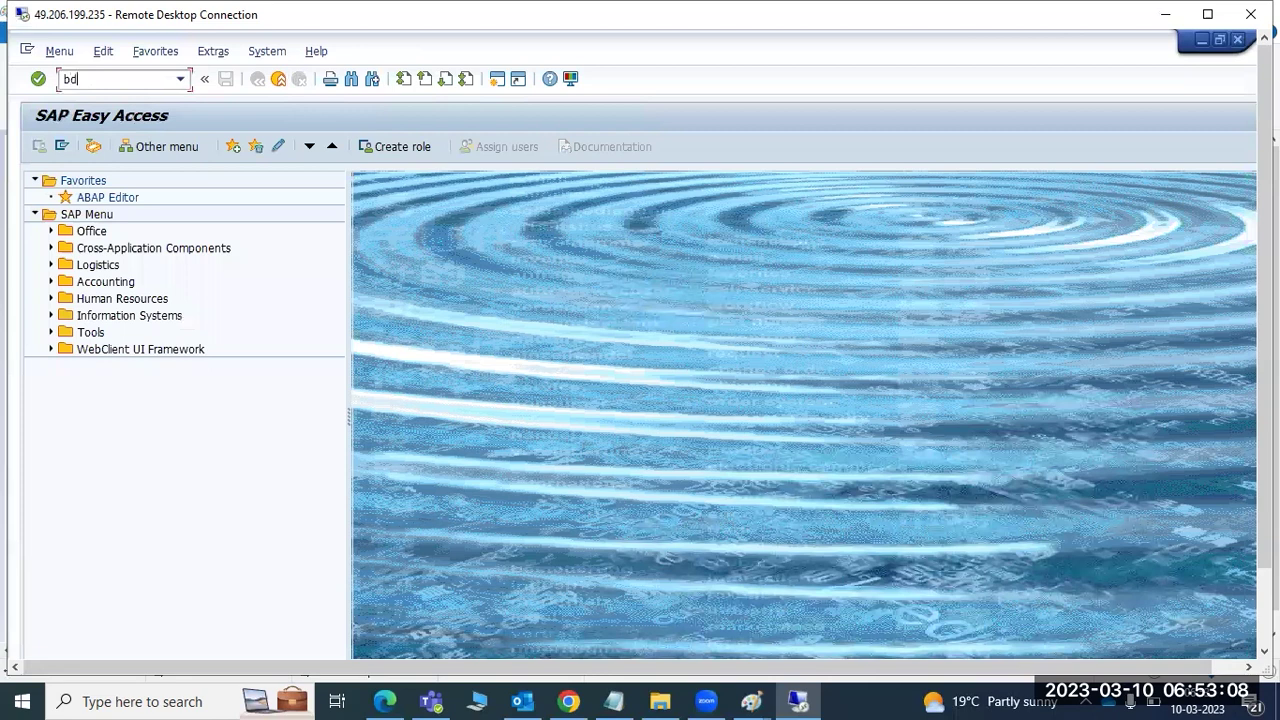
- Run BD54 and name the first three logical systems a, b and bb
key(Return)
click(456, 553)
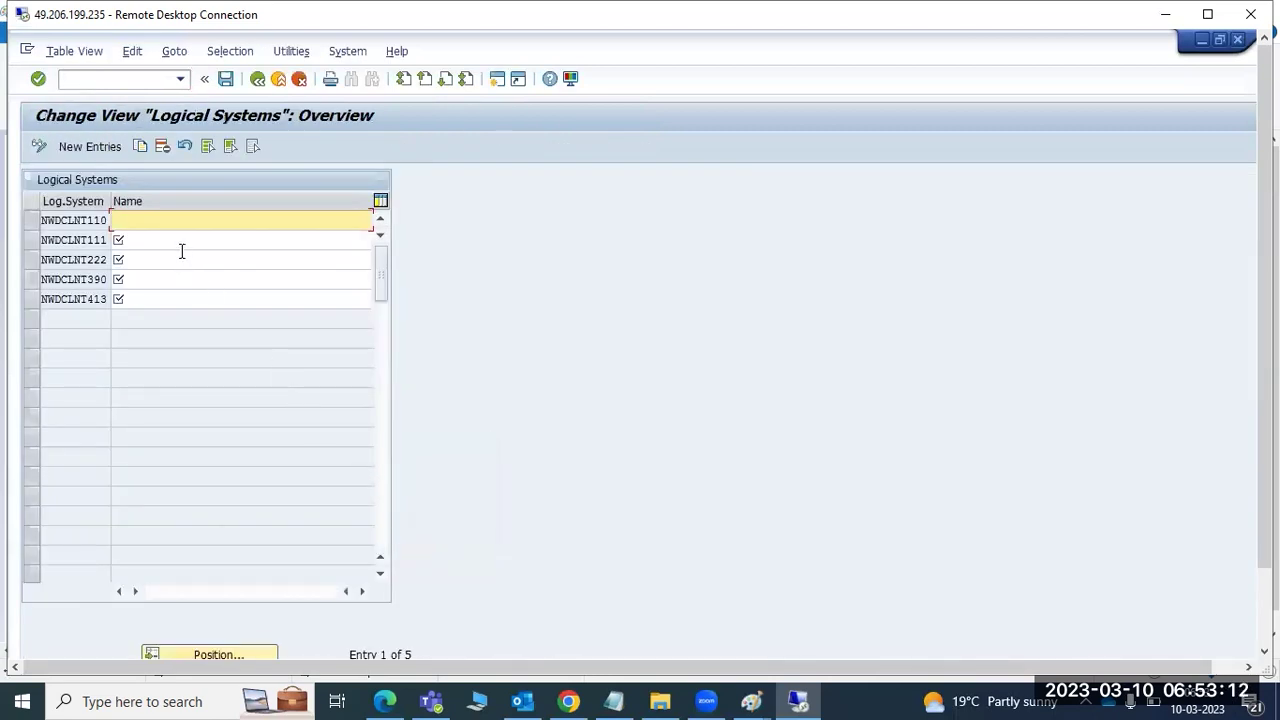
text(a)
key(Down)
text(b)
key(Down)
text(bb)
key(Down)
- Name the last two logical systems bbb and bbbb and save under a workbench request
text(bbb)
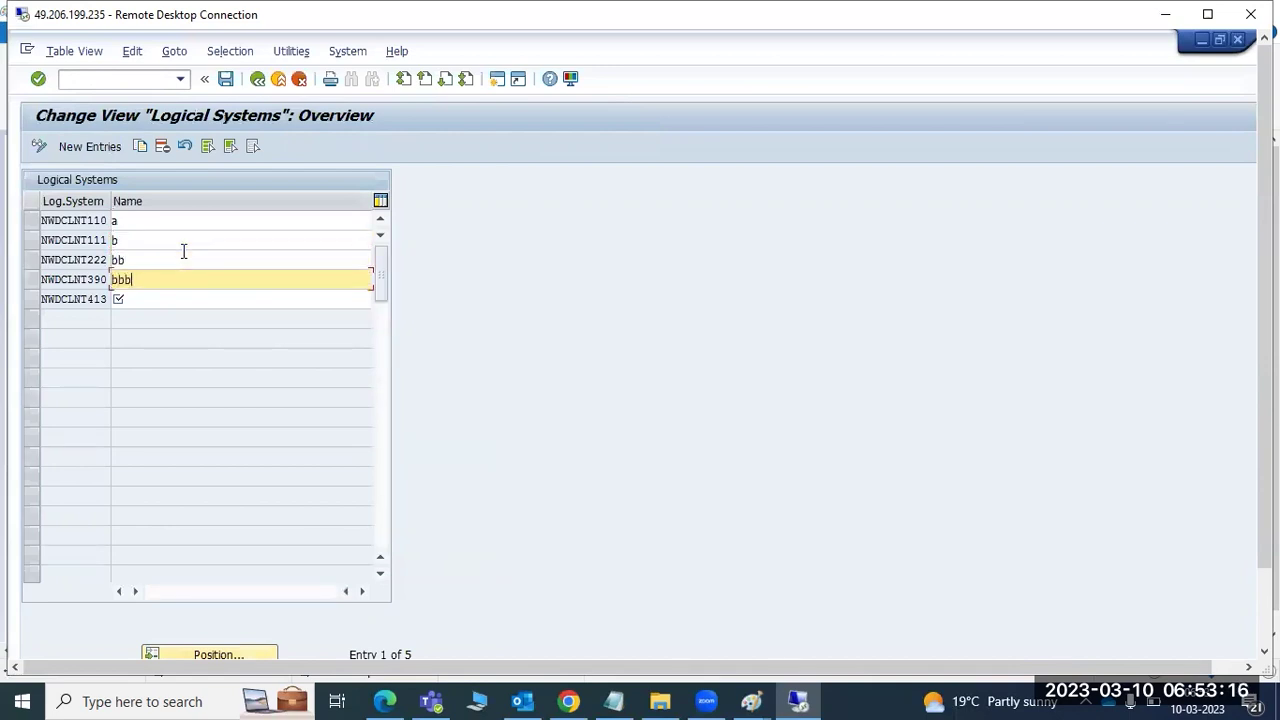
key(Down)
text(bbb)
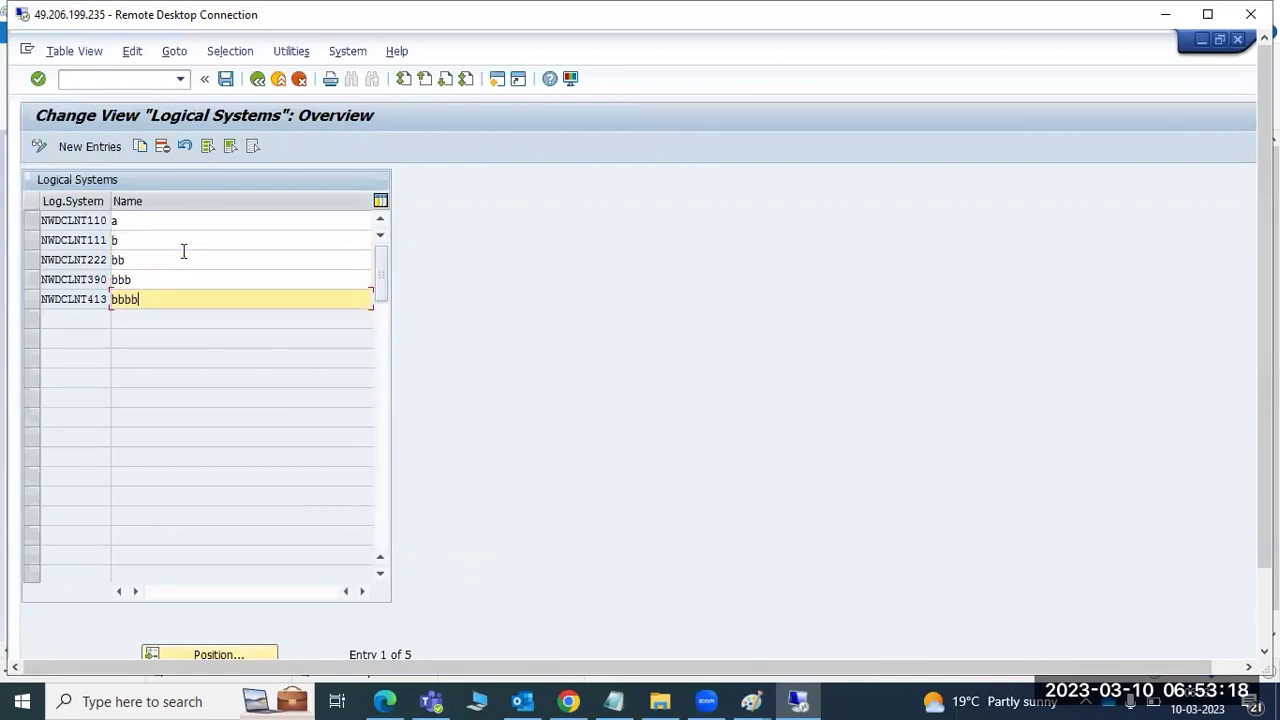
click(90, 220)
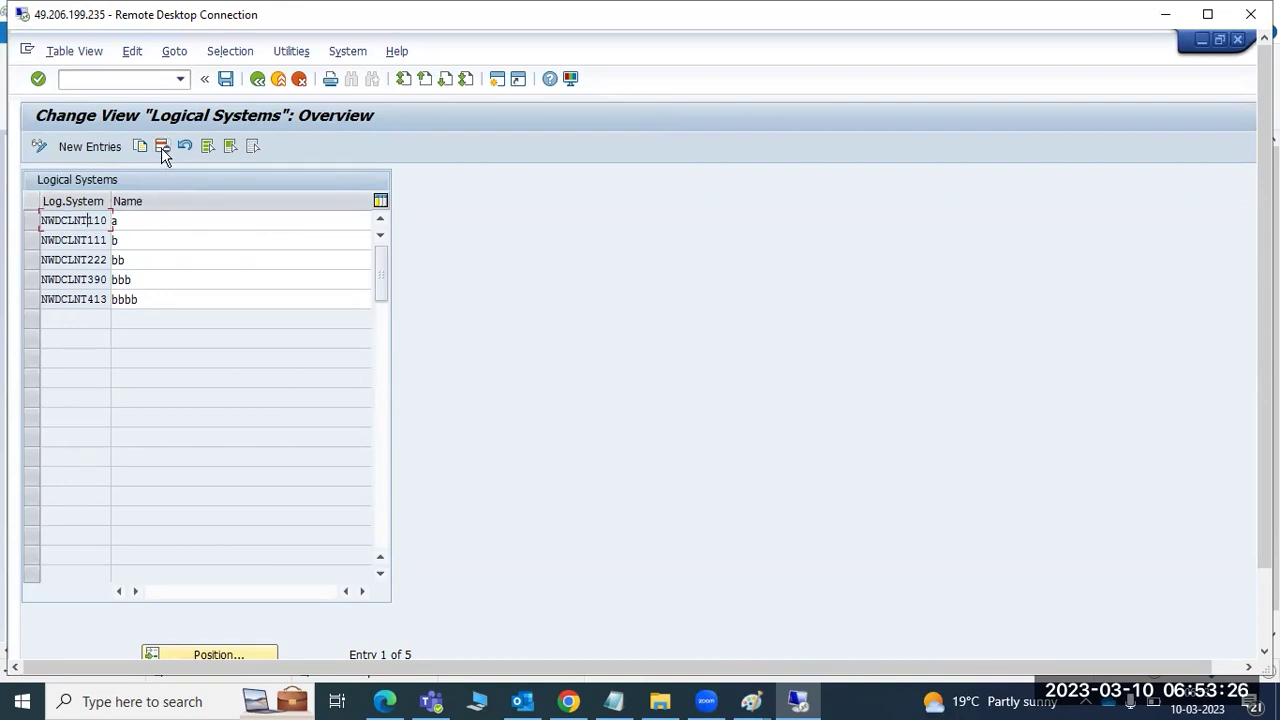
click(226, 79)
click(283, 347)
- Select all five logical system rows, delete them, and save the emptied table
mouse_move(1265, 300)
mouse_down()
mouse_move(1265, 367)
mouse_move(1265, 300)
mouse_up()
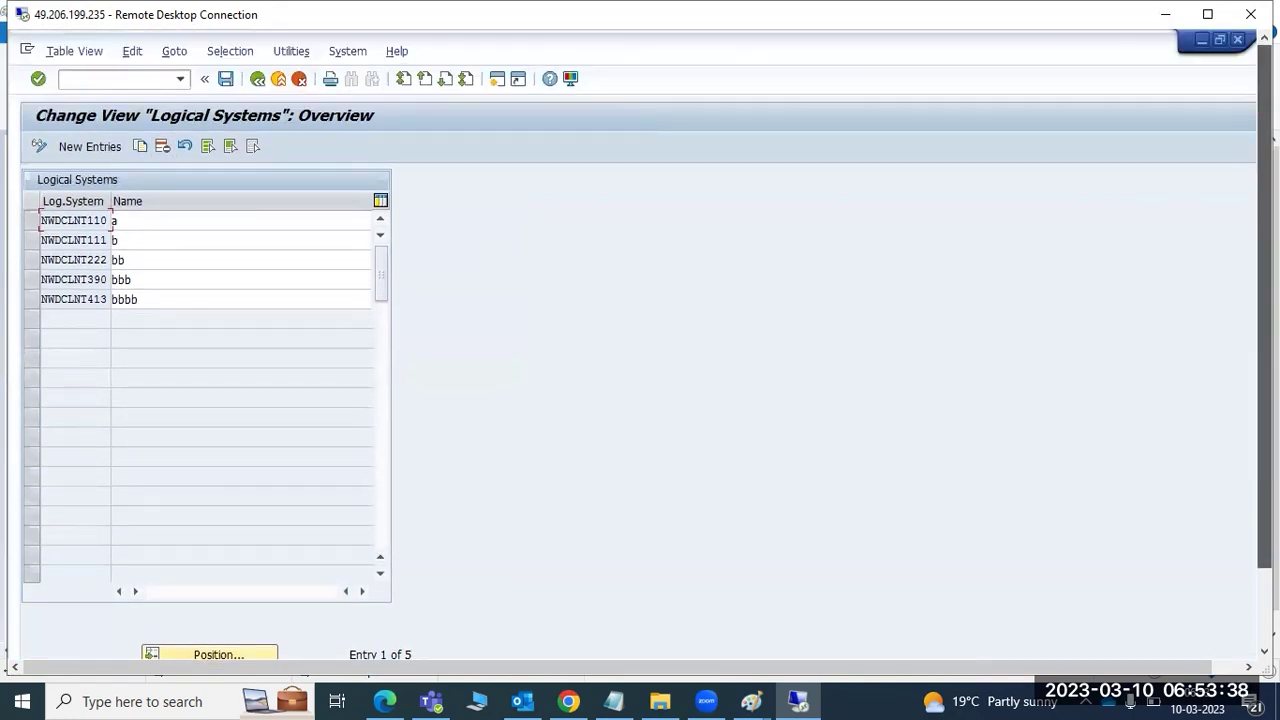
click(30, 220)
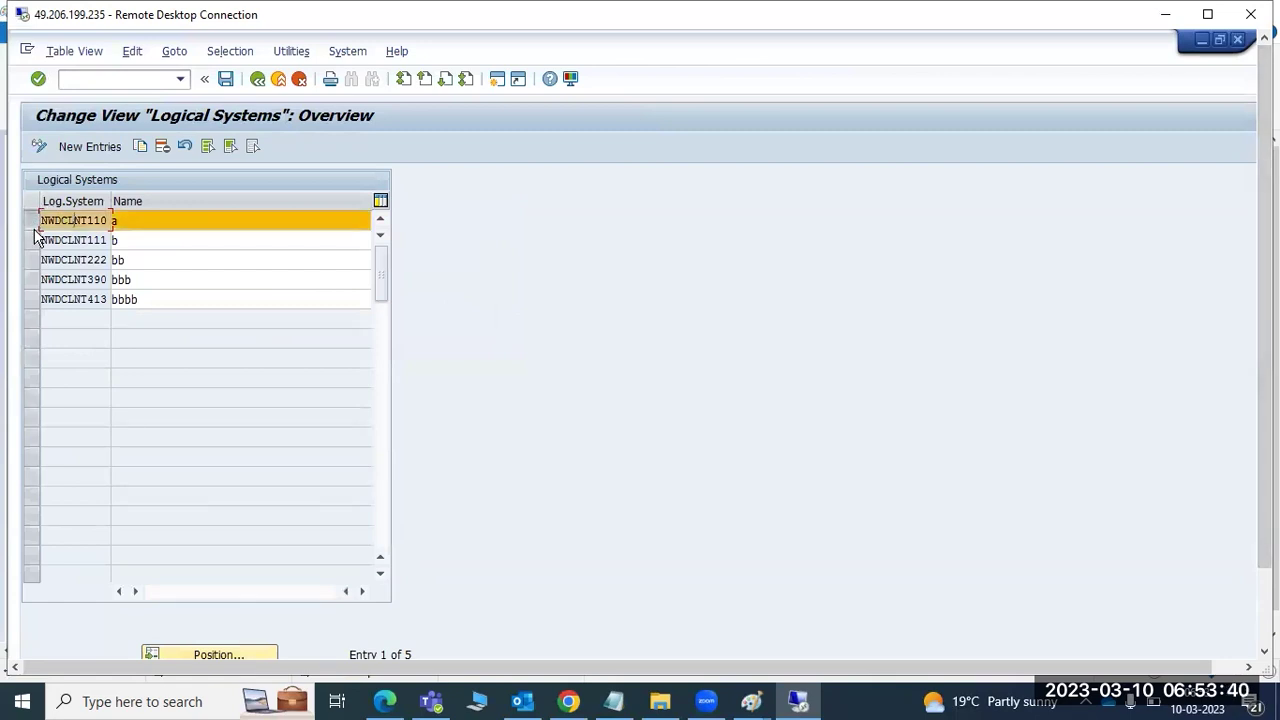
drag(34, 235, 31, 304)
click(163, 145)
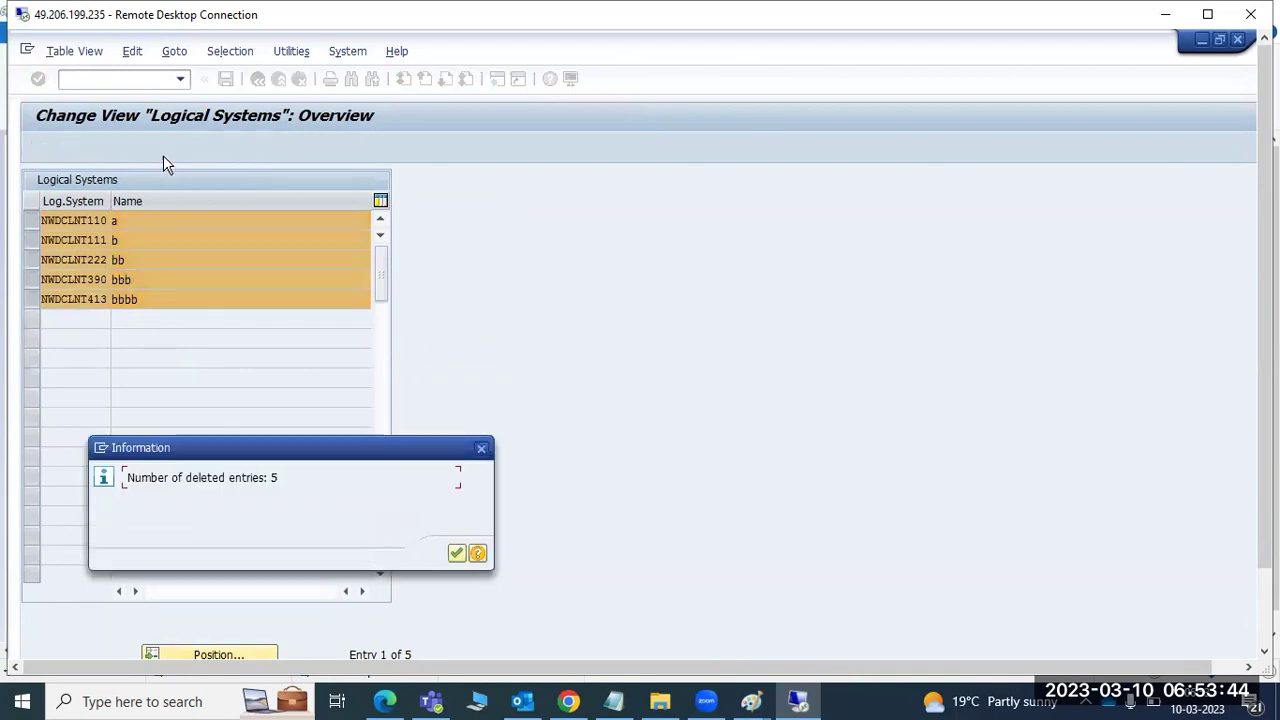
click(456, 552)
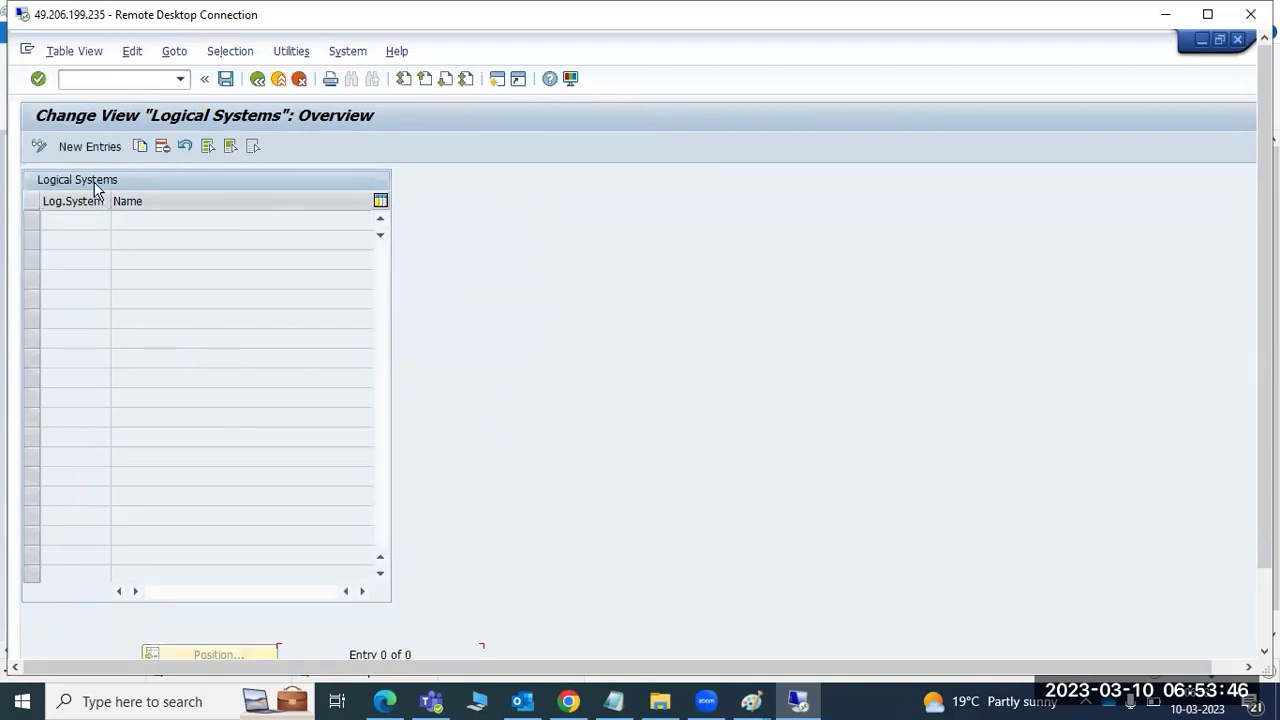
click(254, 83)
- Rerun BD54 to a blank New Entries list, checking the Paint notes before returning
text(bd54)
key(Return)
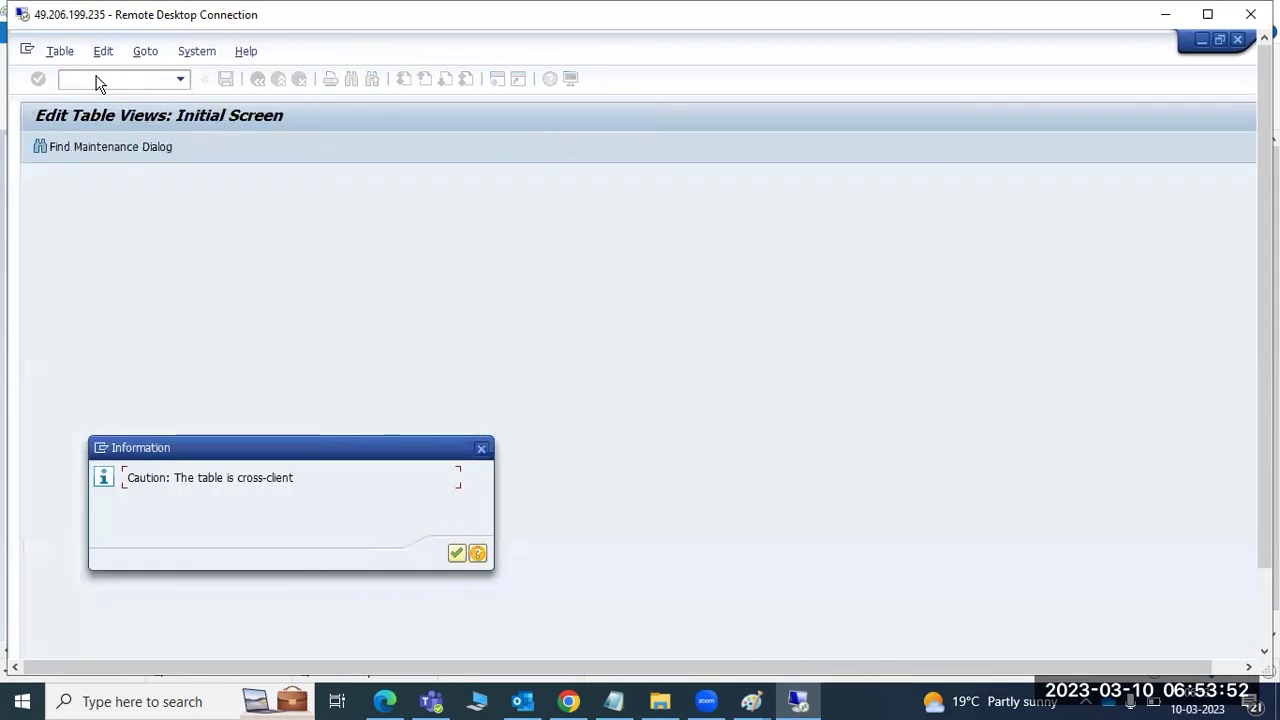
click(456, 553)
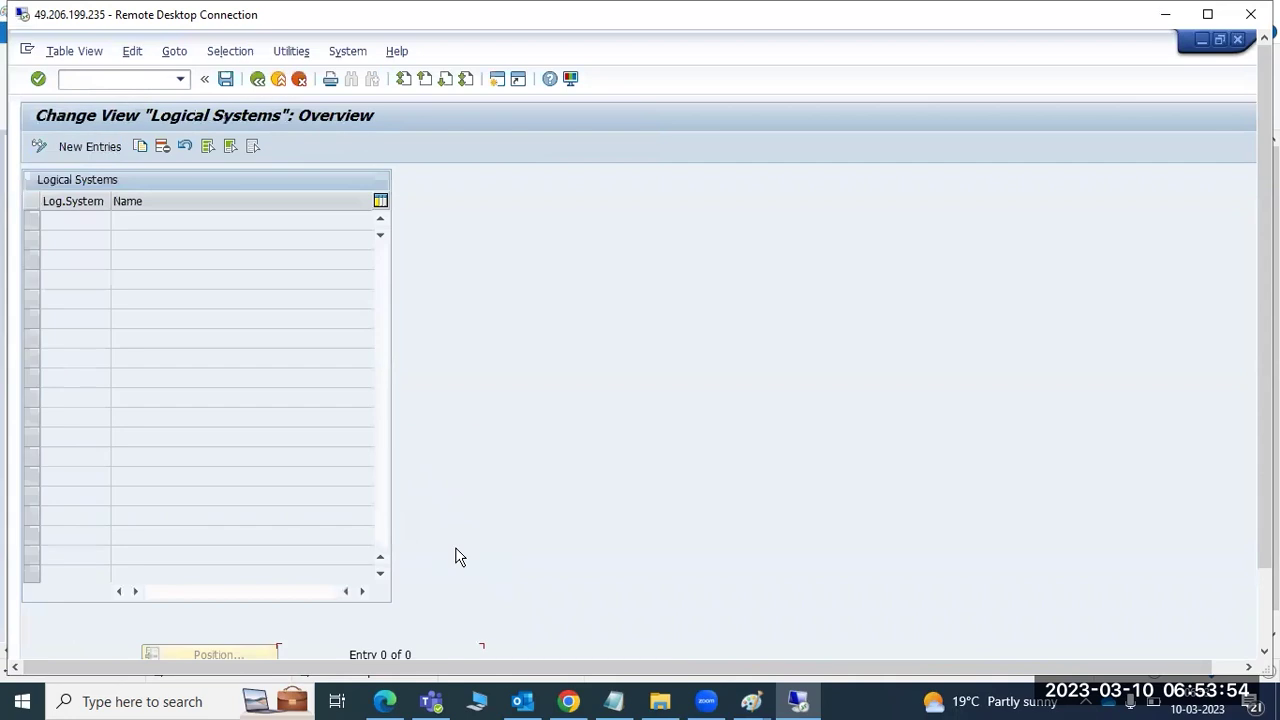
click(86, 144)
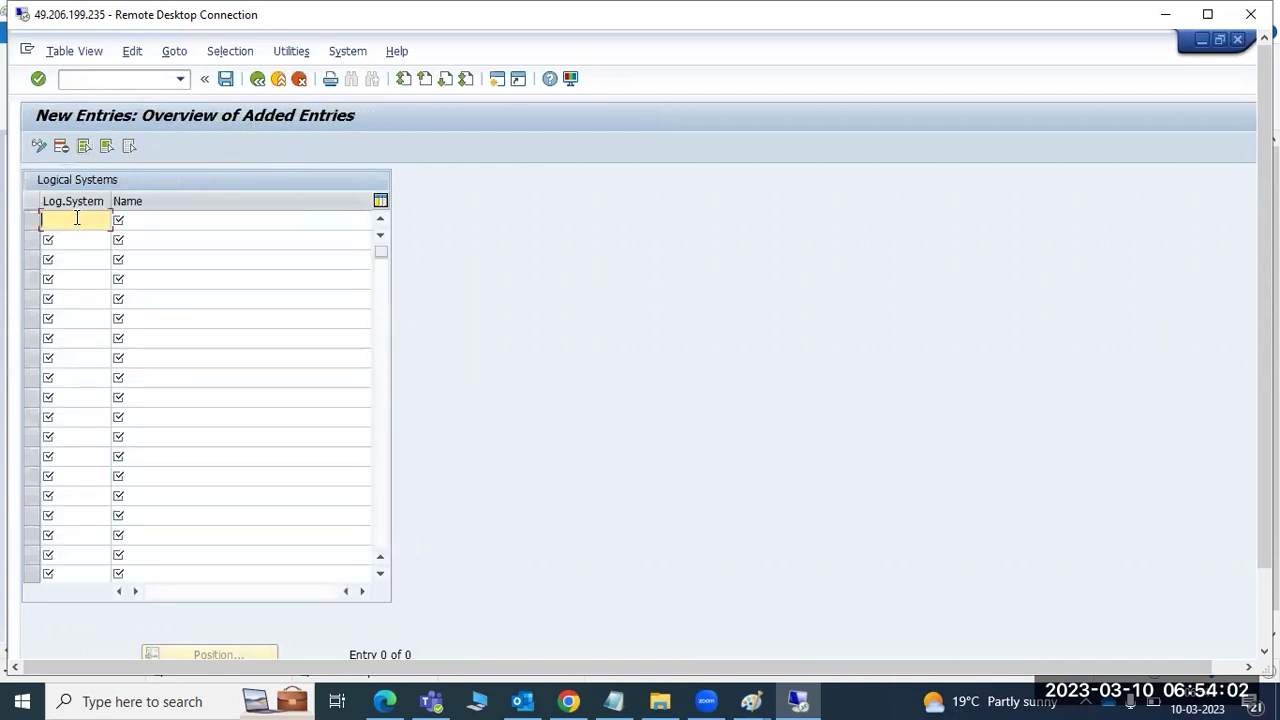
mouse_move(751, 700)
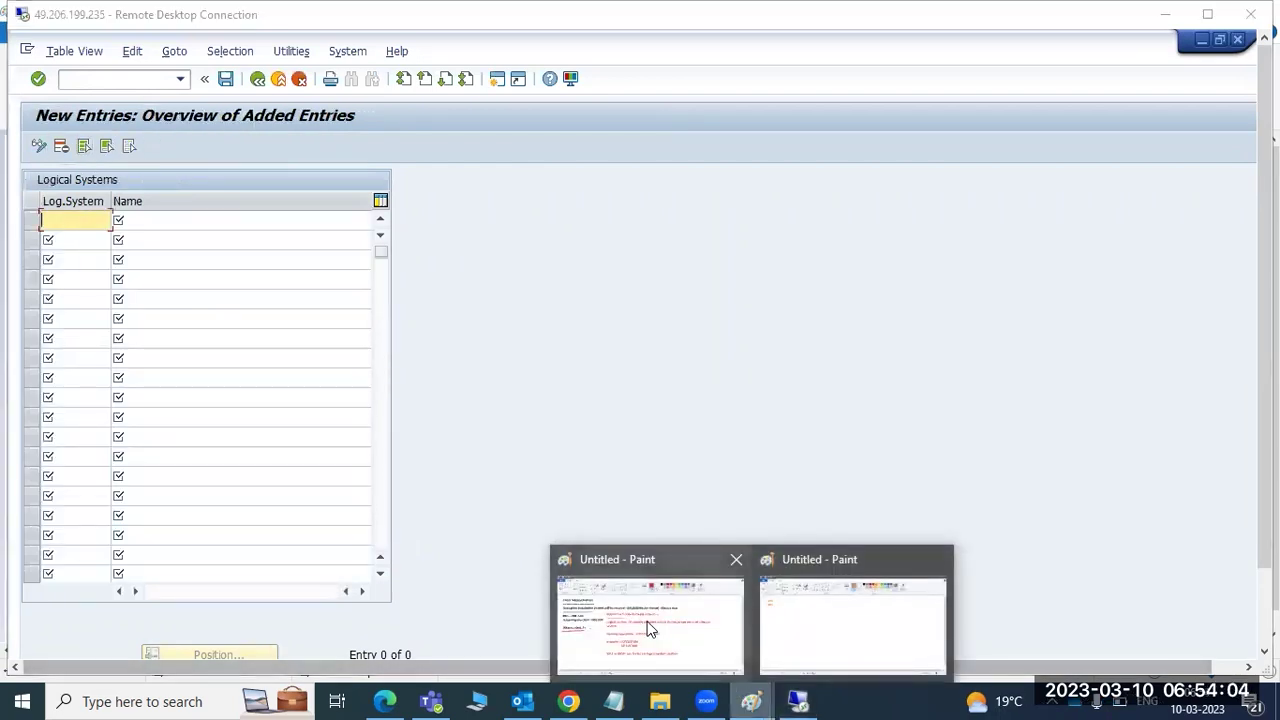
click(646, 622)
drag(447, 452, 452, 453)
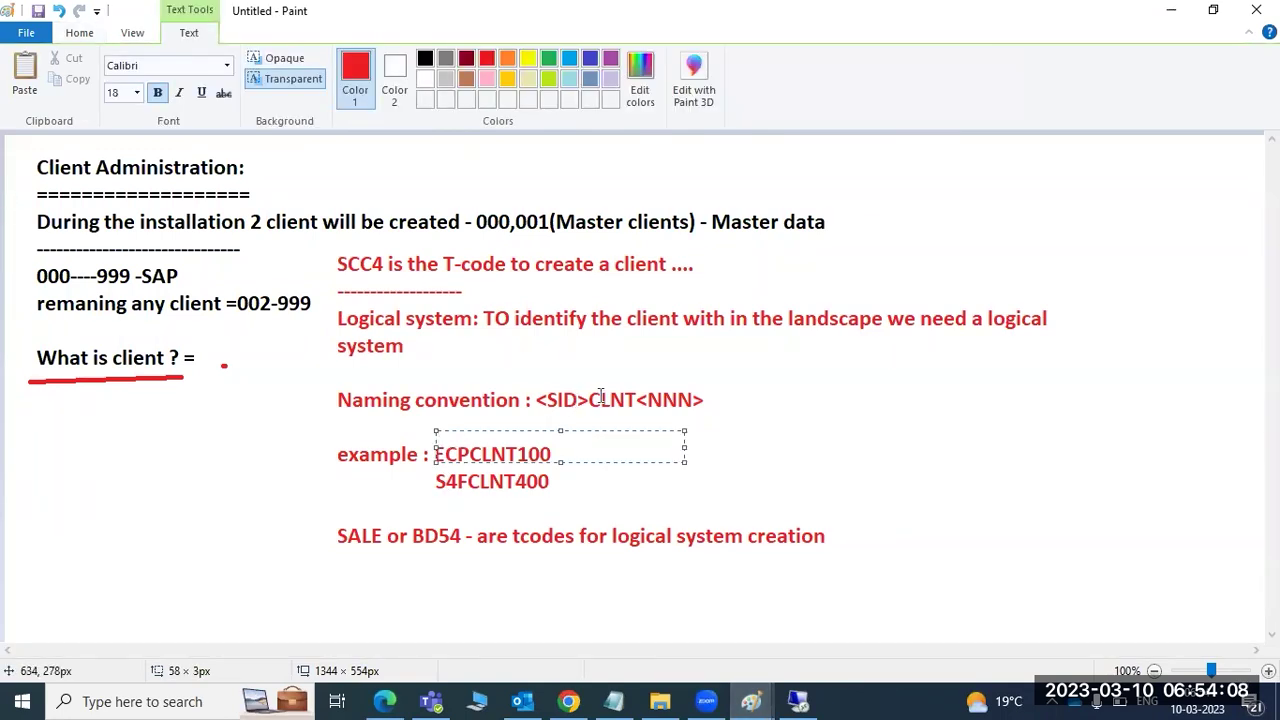
click(798, 701)
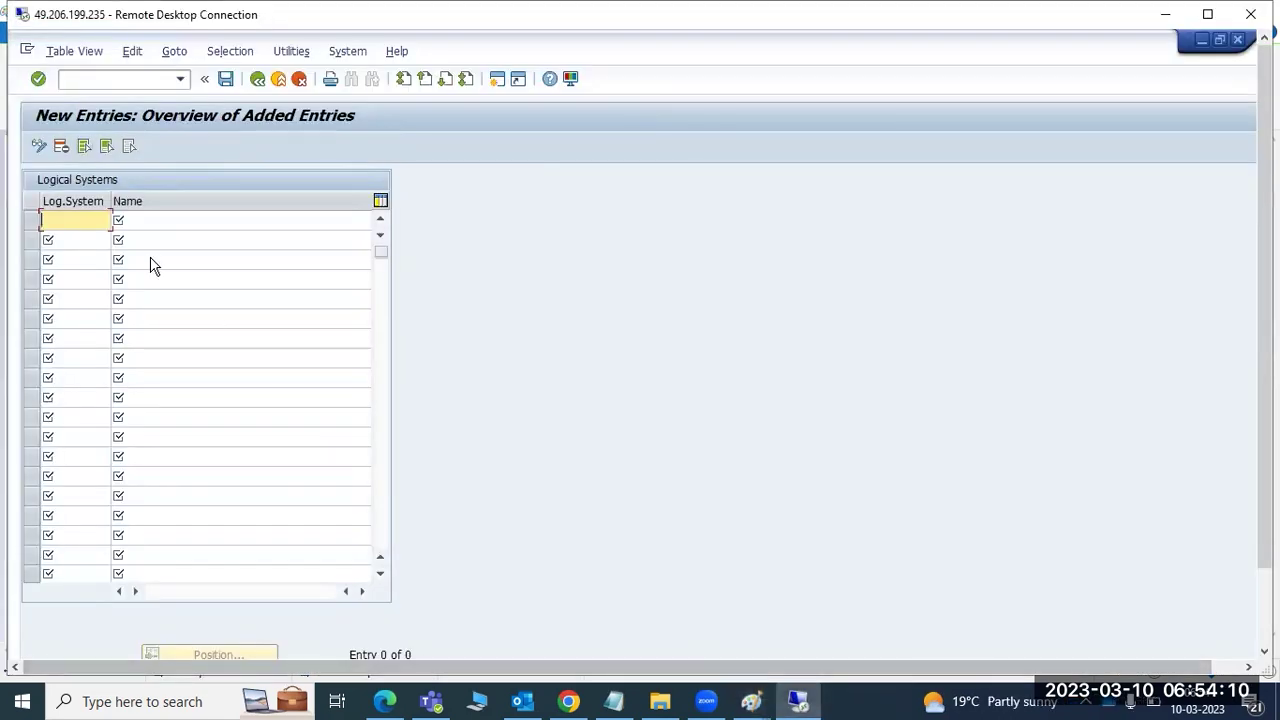
- Enter ECPCLNT400 named 'ECP 400', highlighting its CLNT part, and save it to a workbench request
text(E)
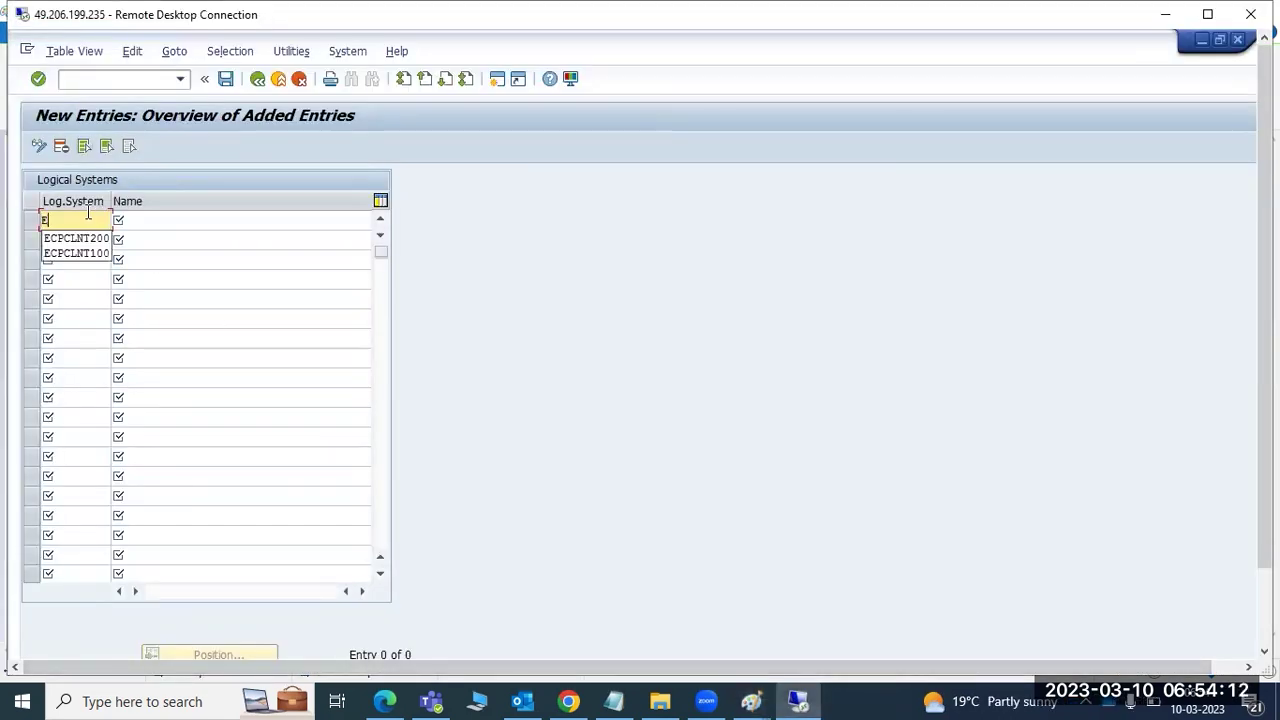
text(CPCLNT400)
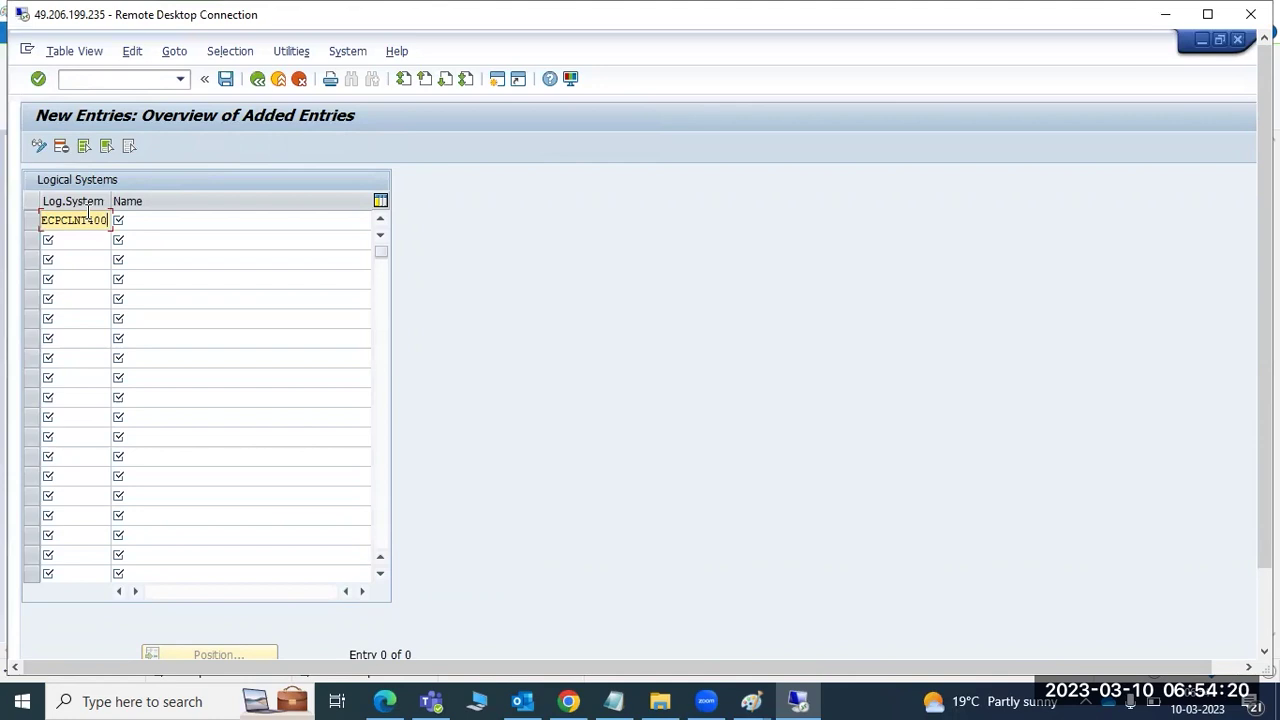
key(Tab)
text(ECP 40)
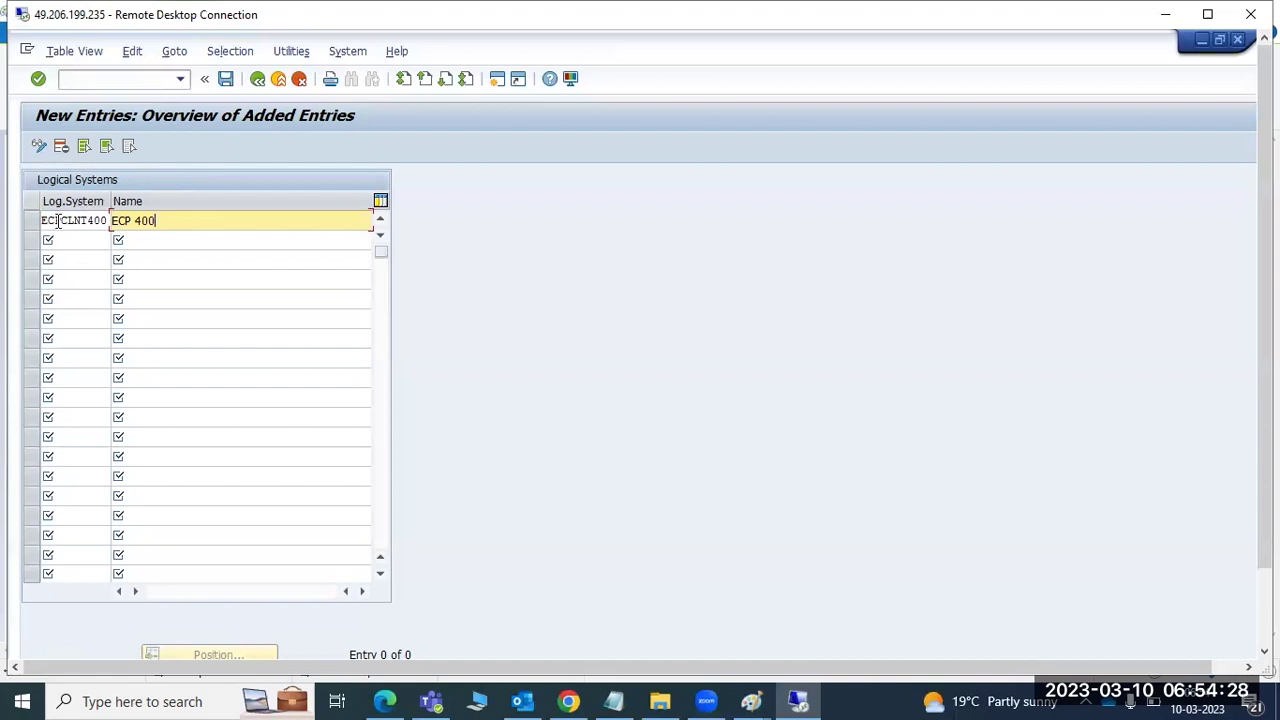
drag(42, 221, 107, 222)
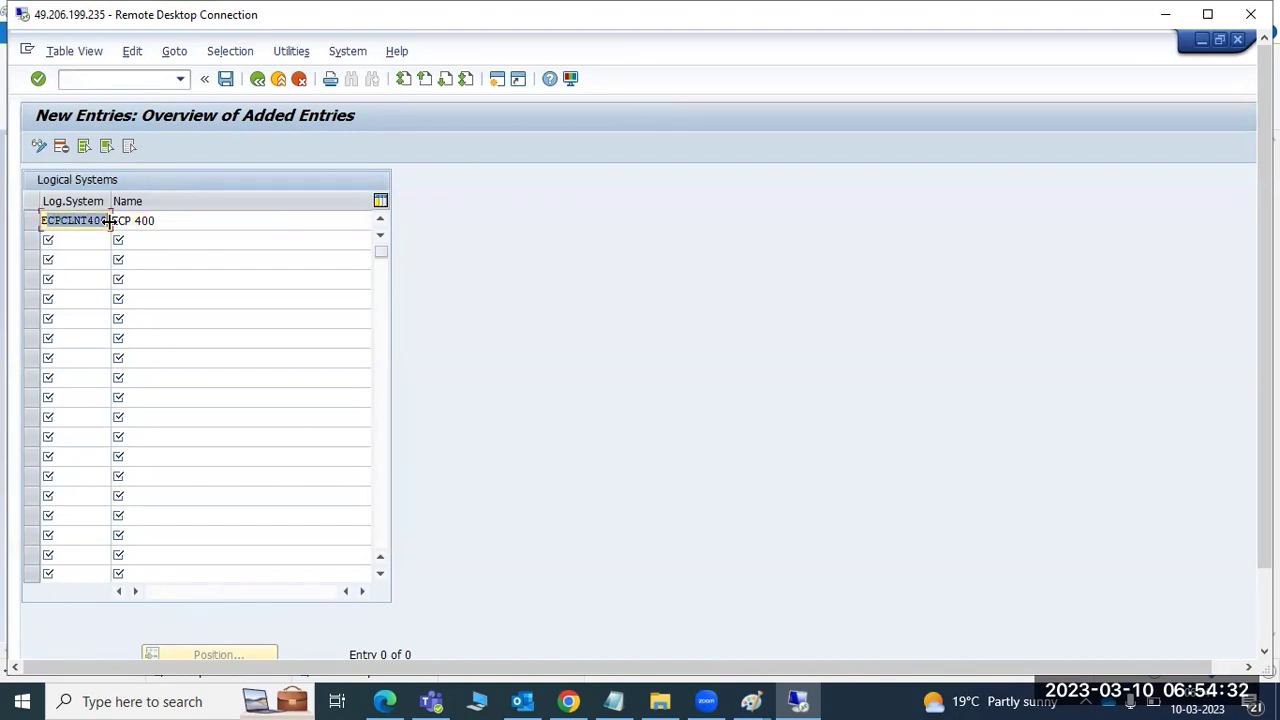
click(52, 220)
drag(60, 220, 107, 220)
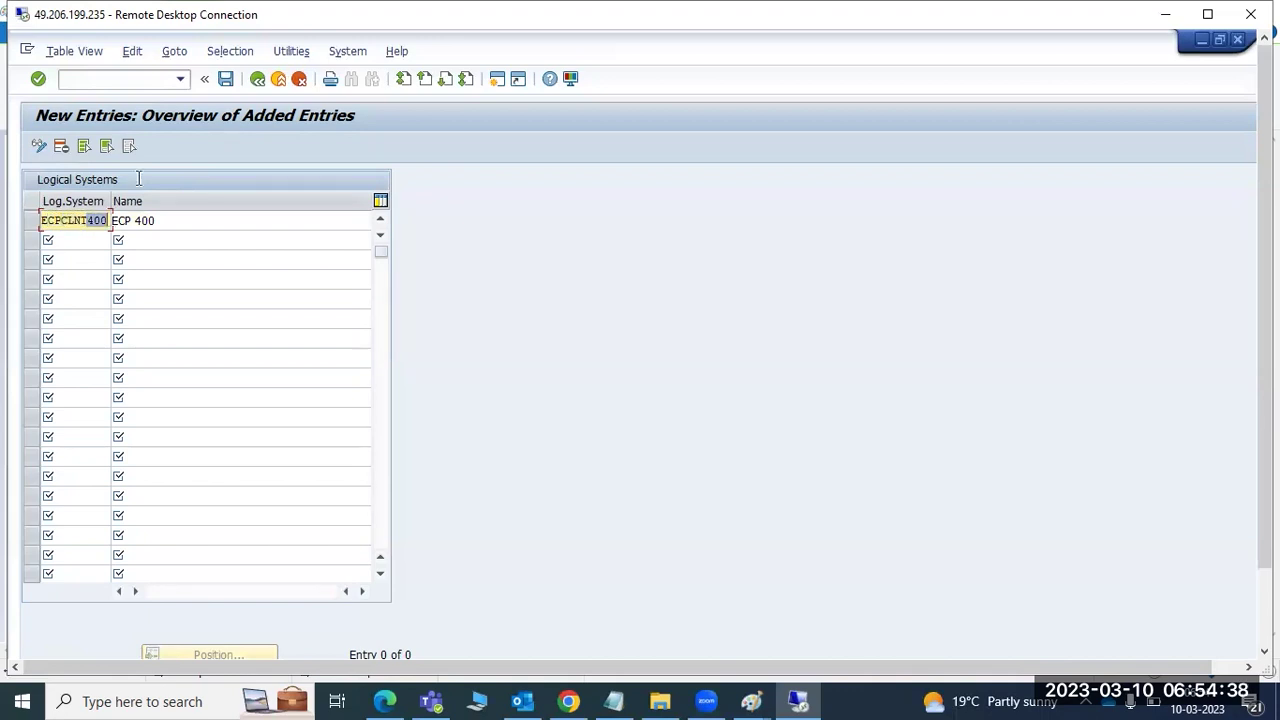
click(225, 80)
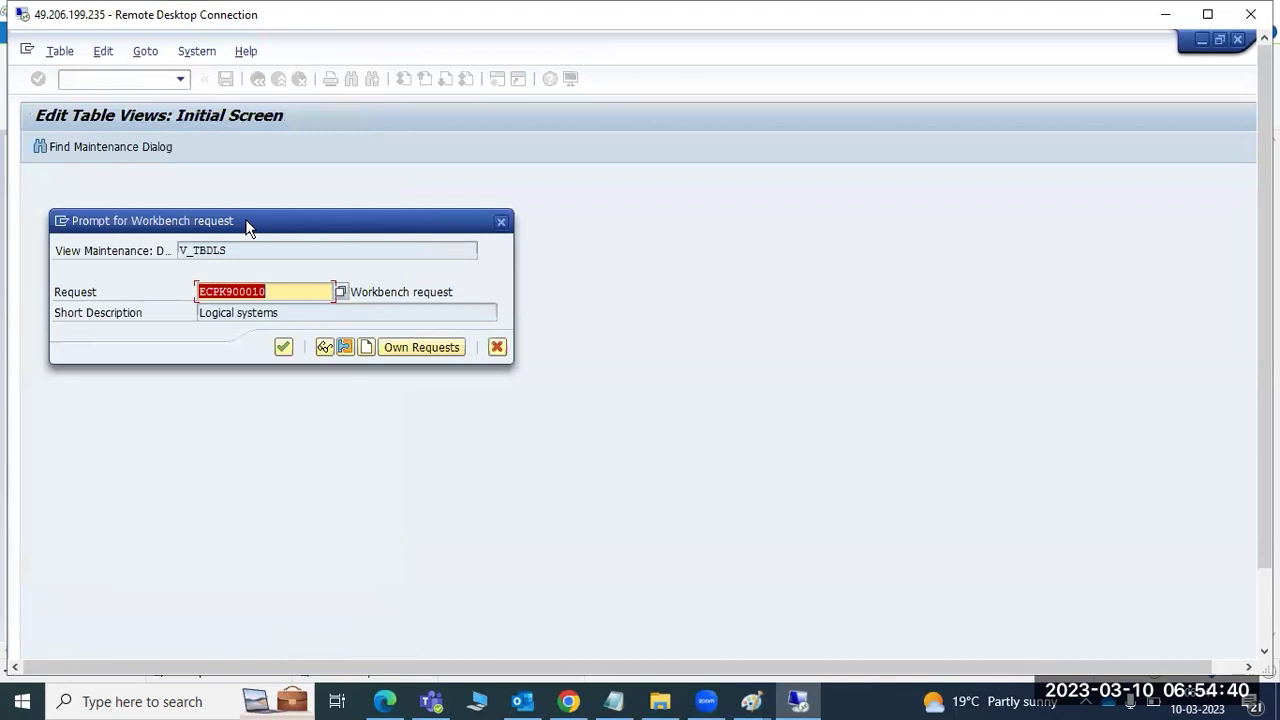
click(284, 346)
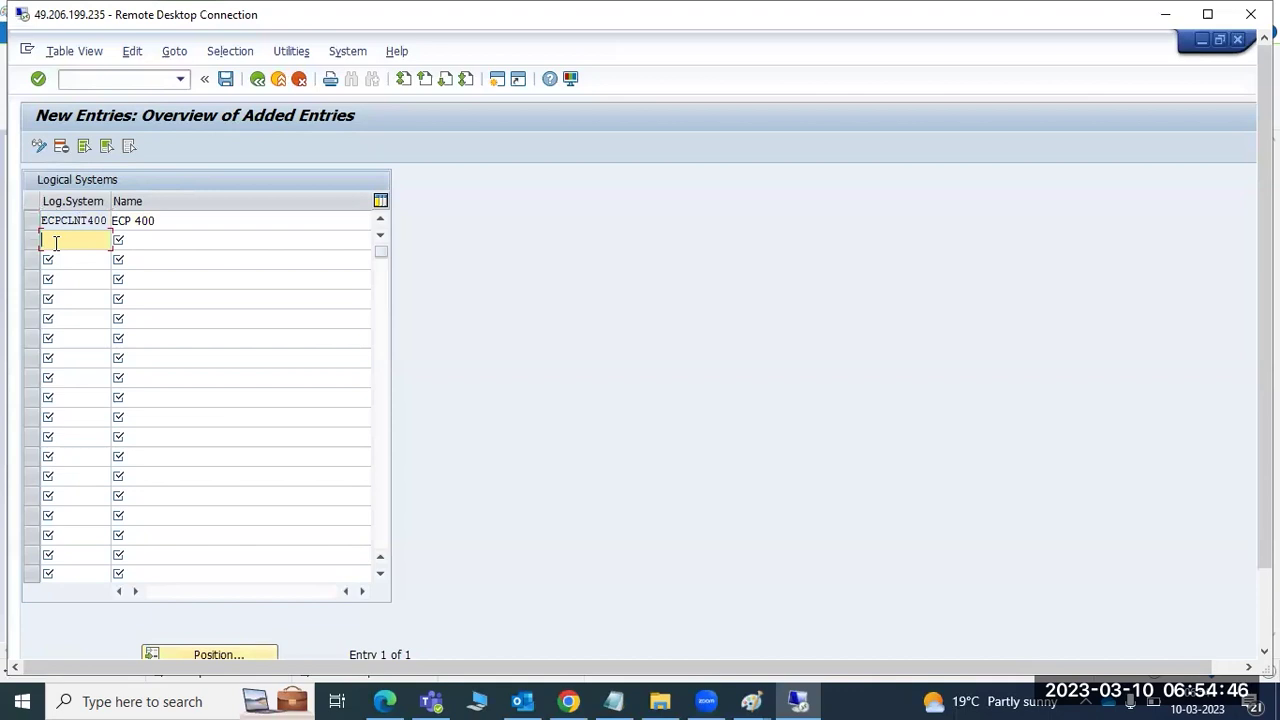
- Add logical system ECPCLNT500 with description 500 ECP and save it
text(ECP)
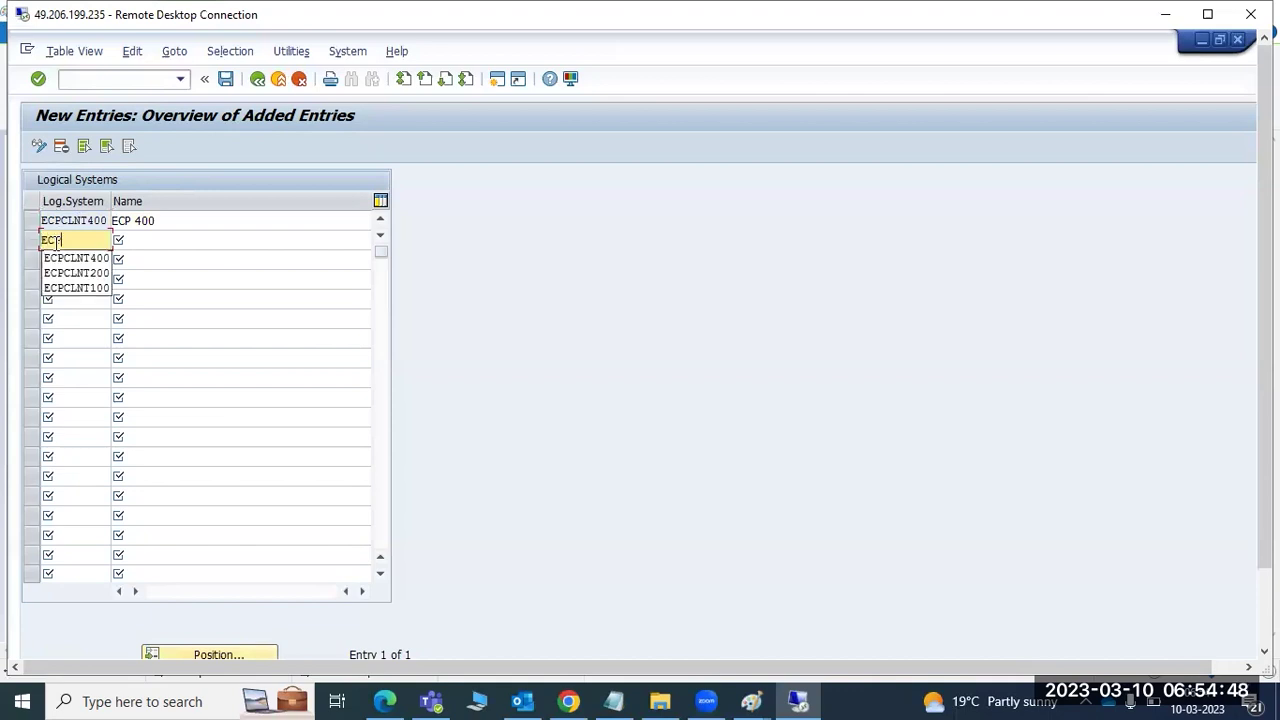
text(CLNT500)
key(Tab)
text(500 ECP)
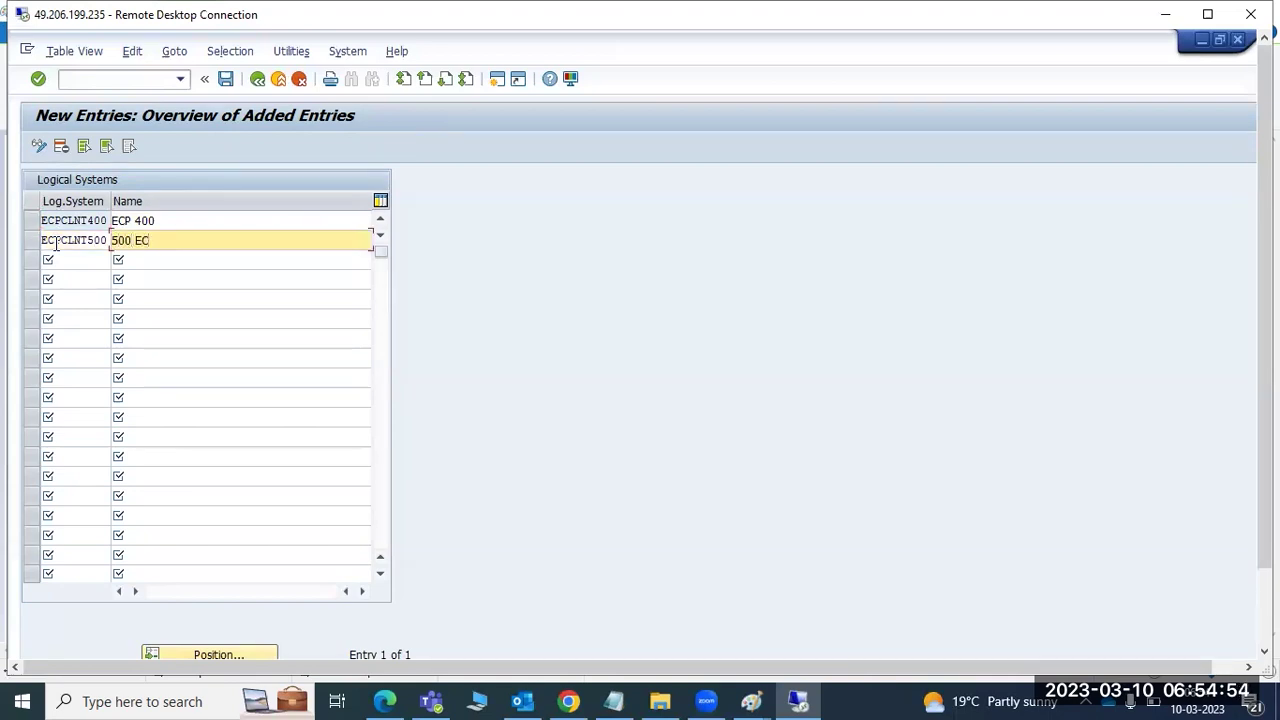
click(226, 79)
- Add logical system S4FCLNT100 named 100 S4F, save, and go back to SAP Easy Access
click(50, 240)
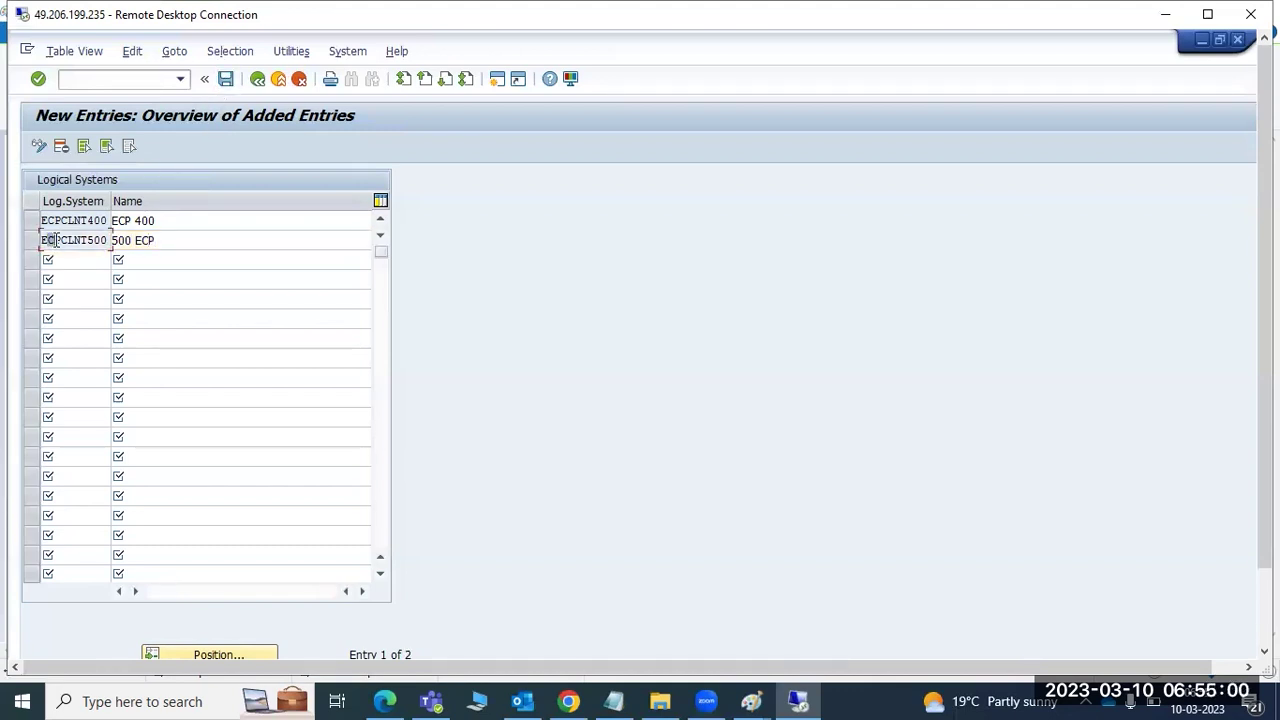
drag(57, 240, 106, 240)
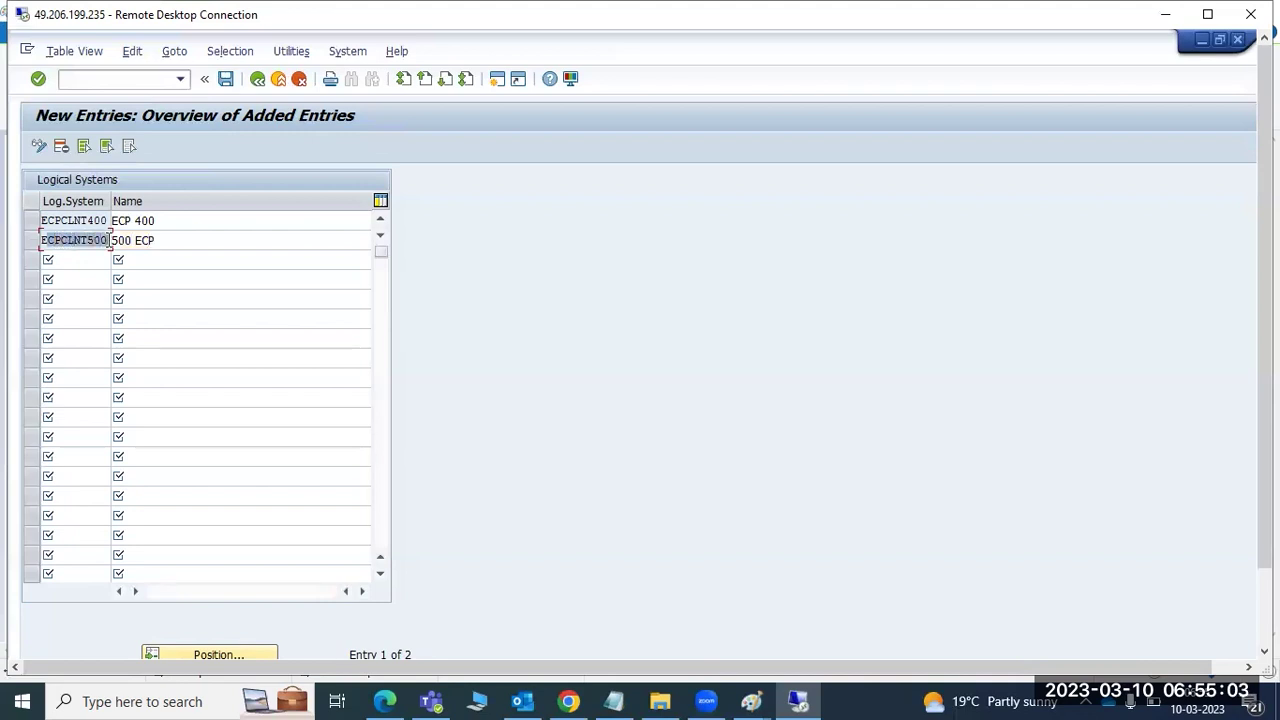
click(62, 258)
text(S4HCLNT100)
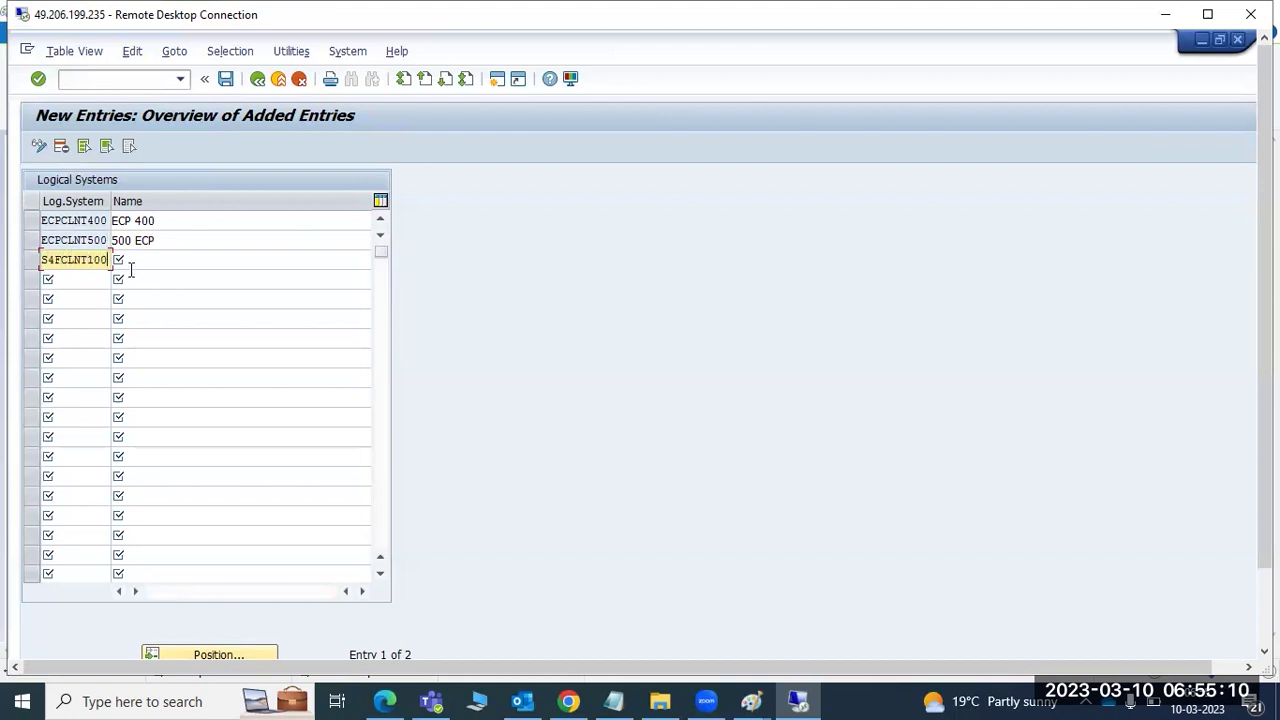
click(155, 265)
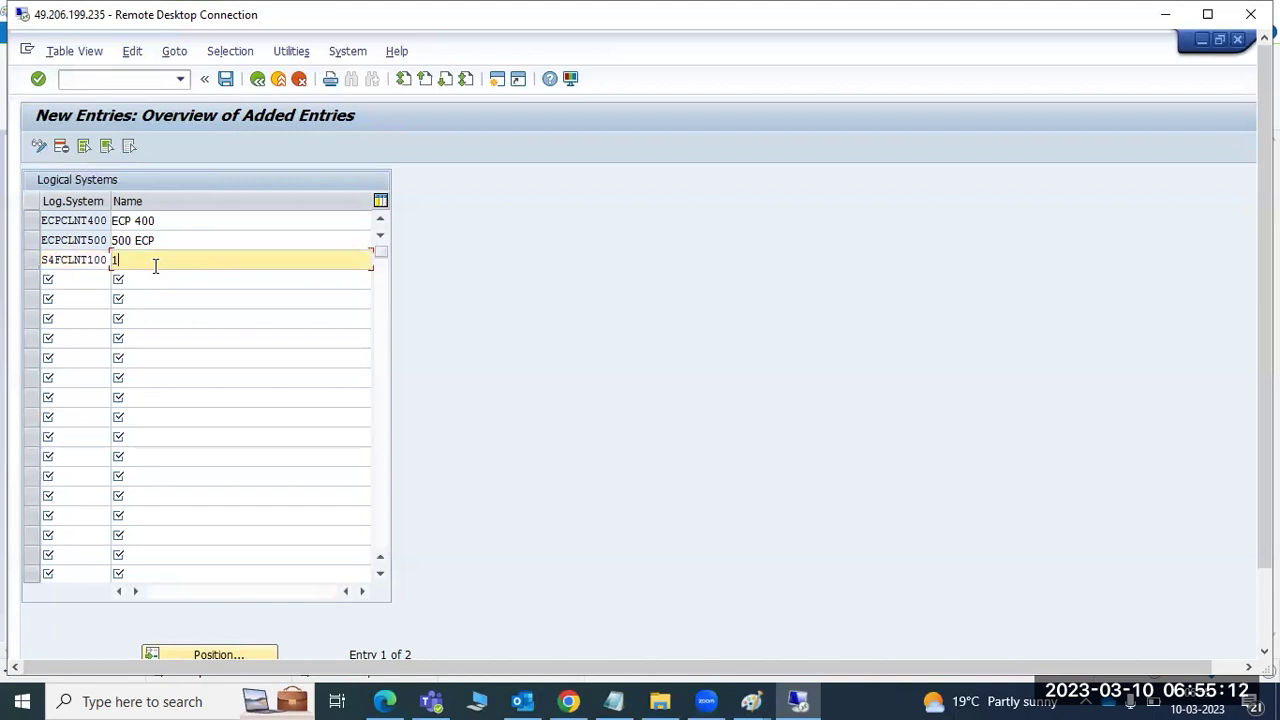
text(100 S4F)
click(226, 78)
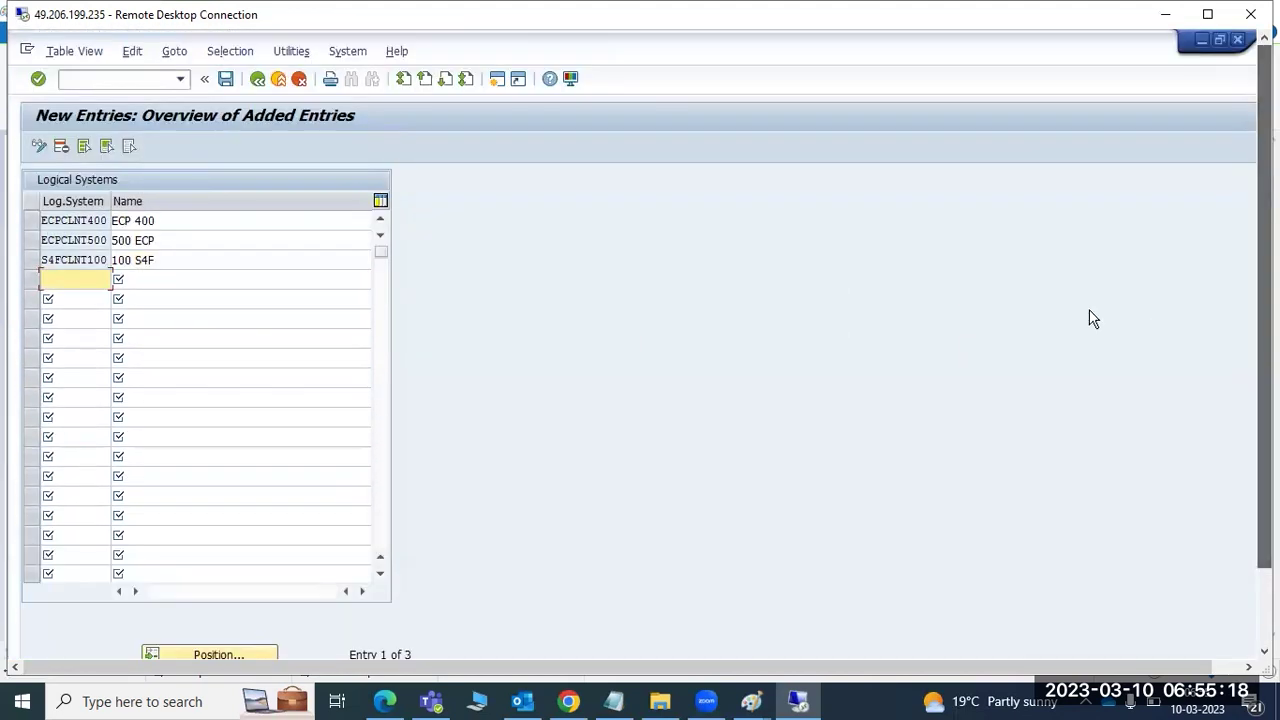
click(257, 79)
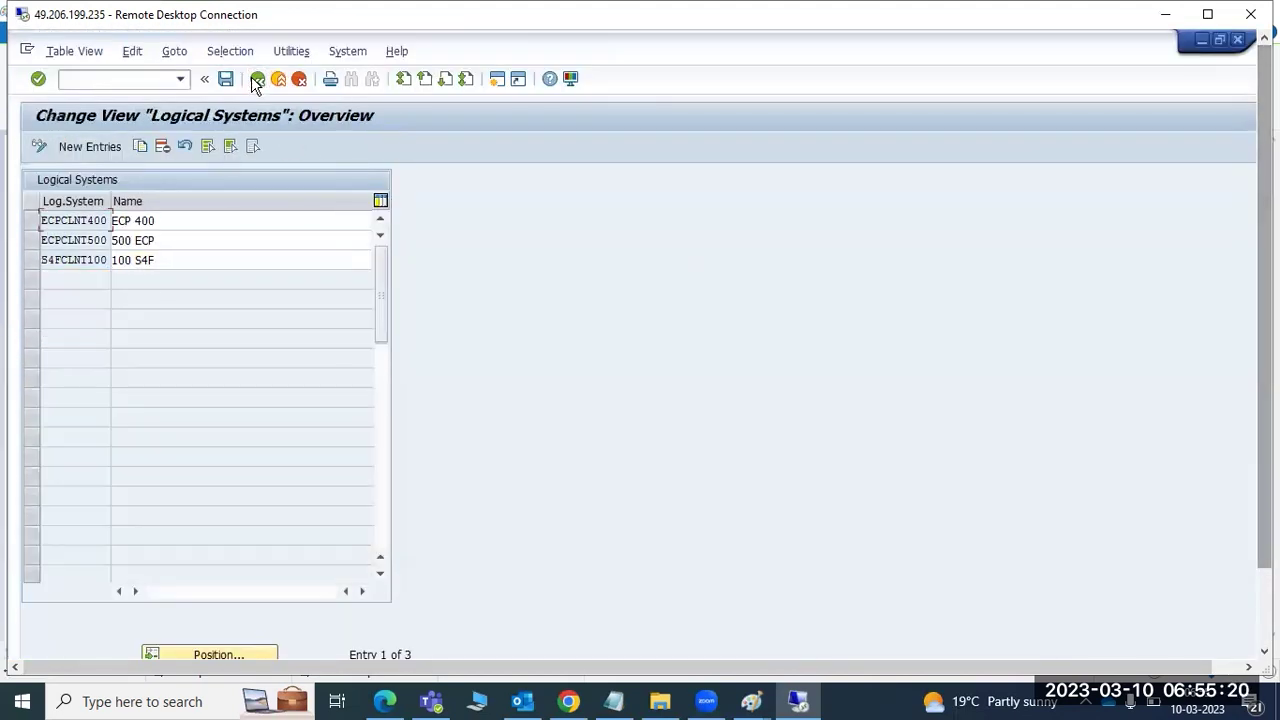
click(257, 79)
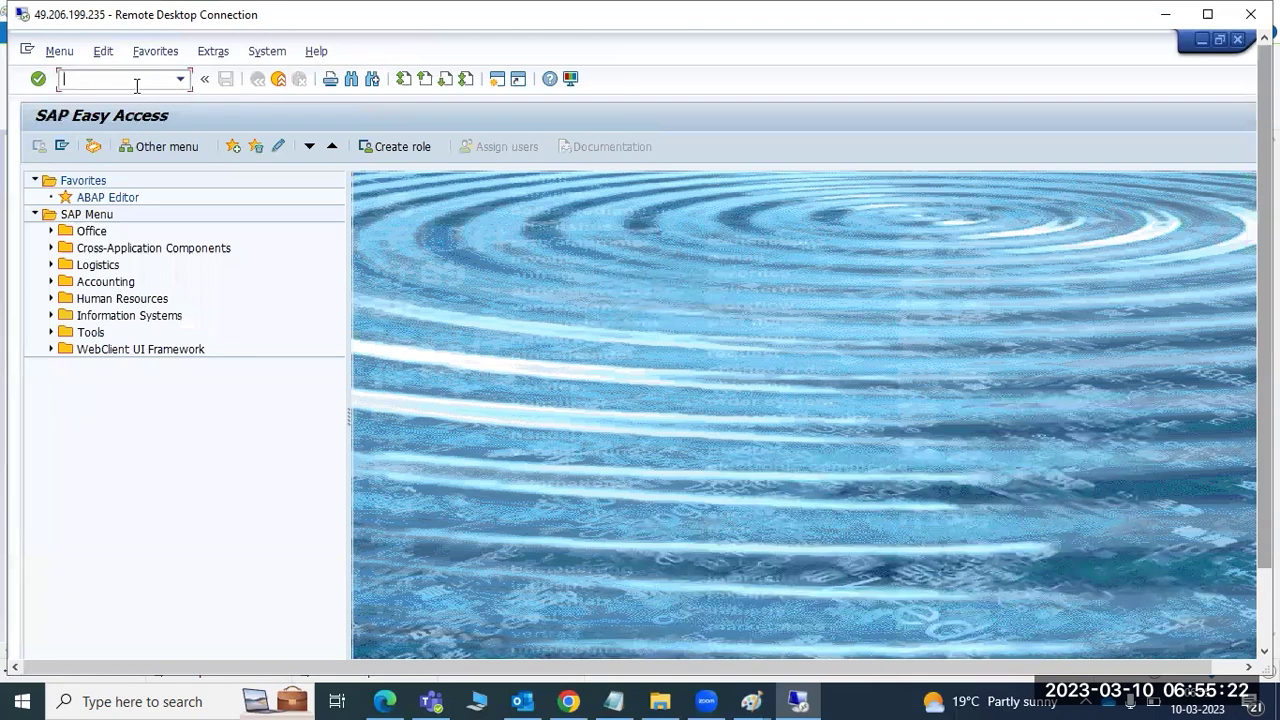
- Set client 400's logical system to ECPCLNT400 from the logical systems list
click(1201, 38)
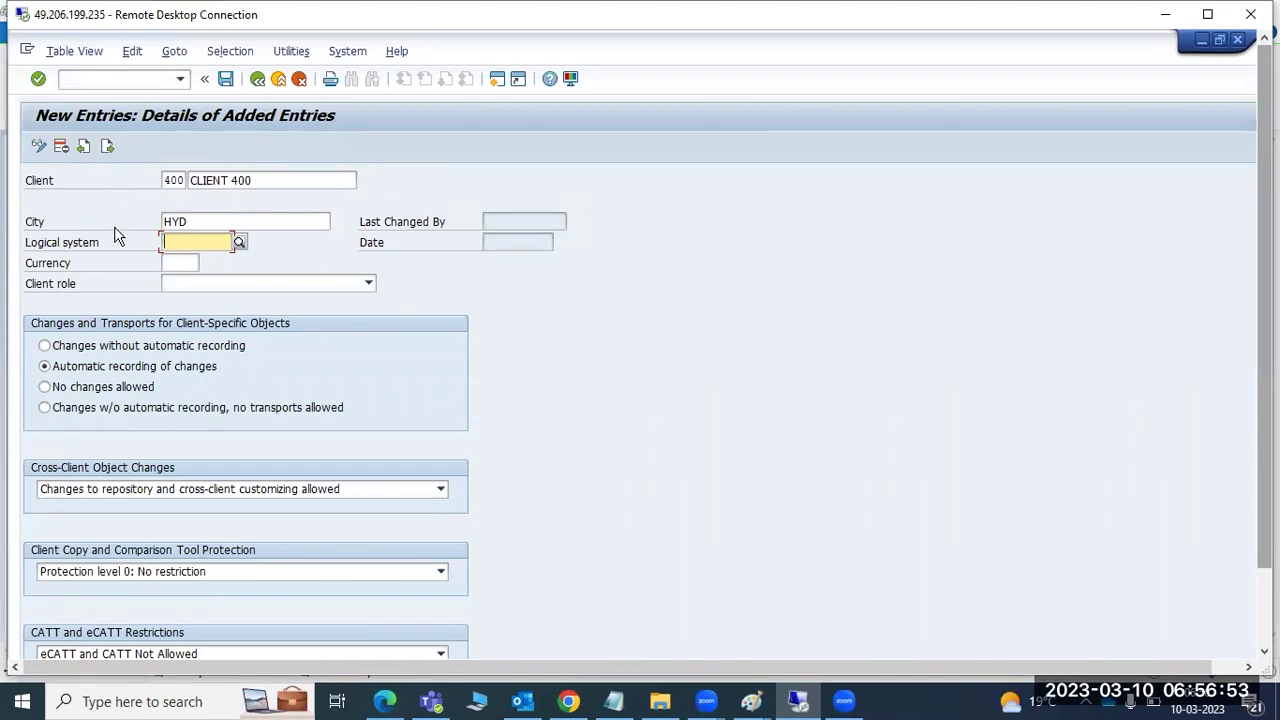
click(240, 243)
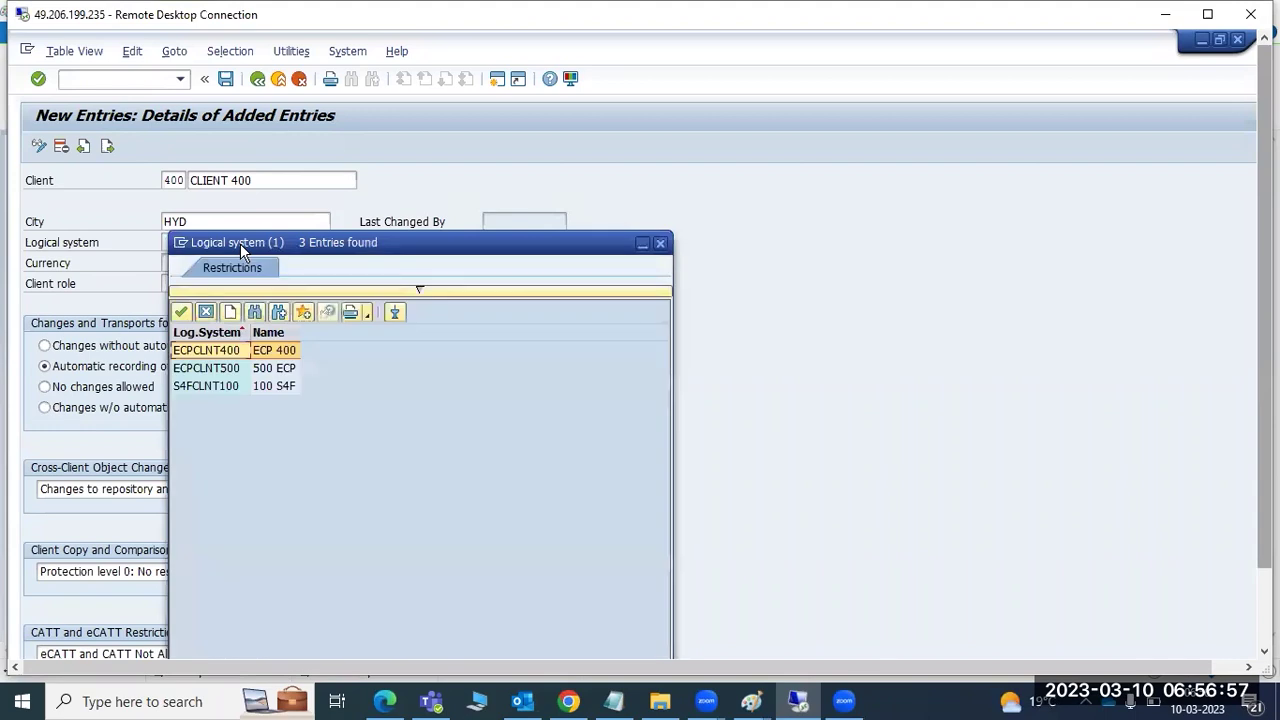
drag(403, 240, 641, 85)
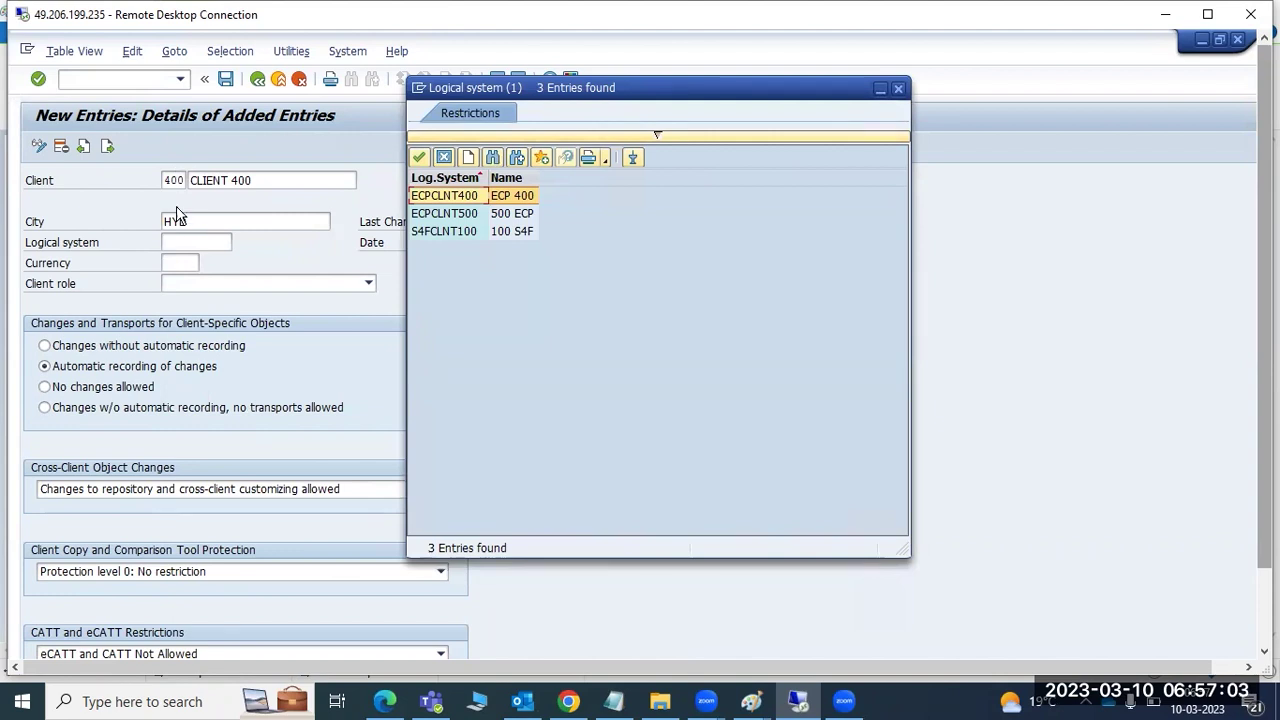
double_click(450, 198)
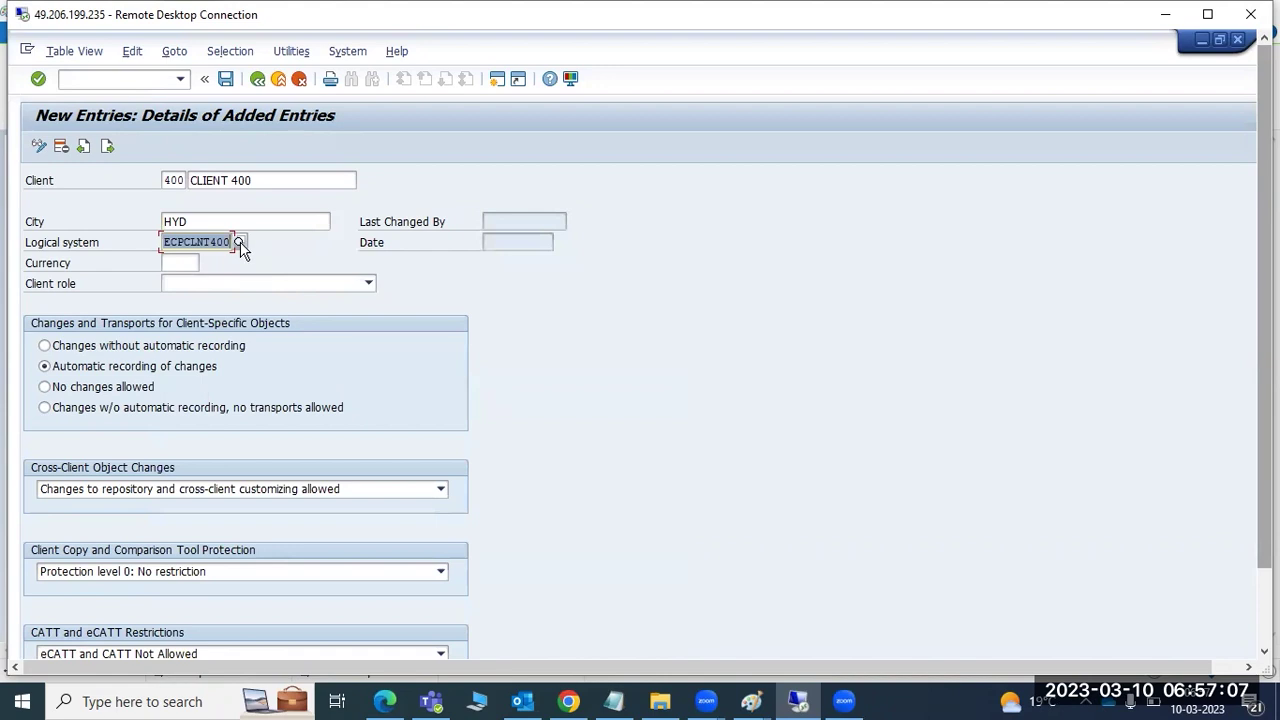
click(239, 243)
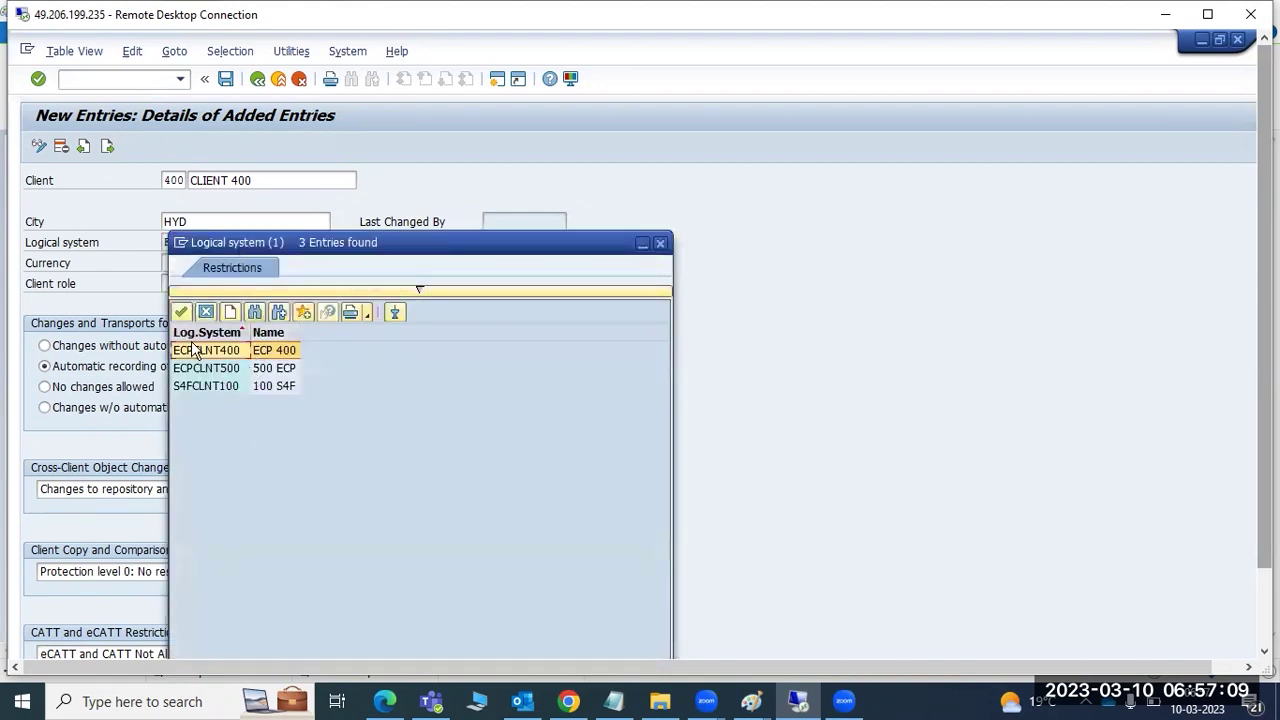
click(236, 180)
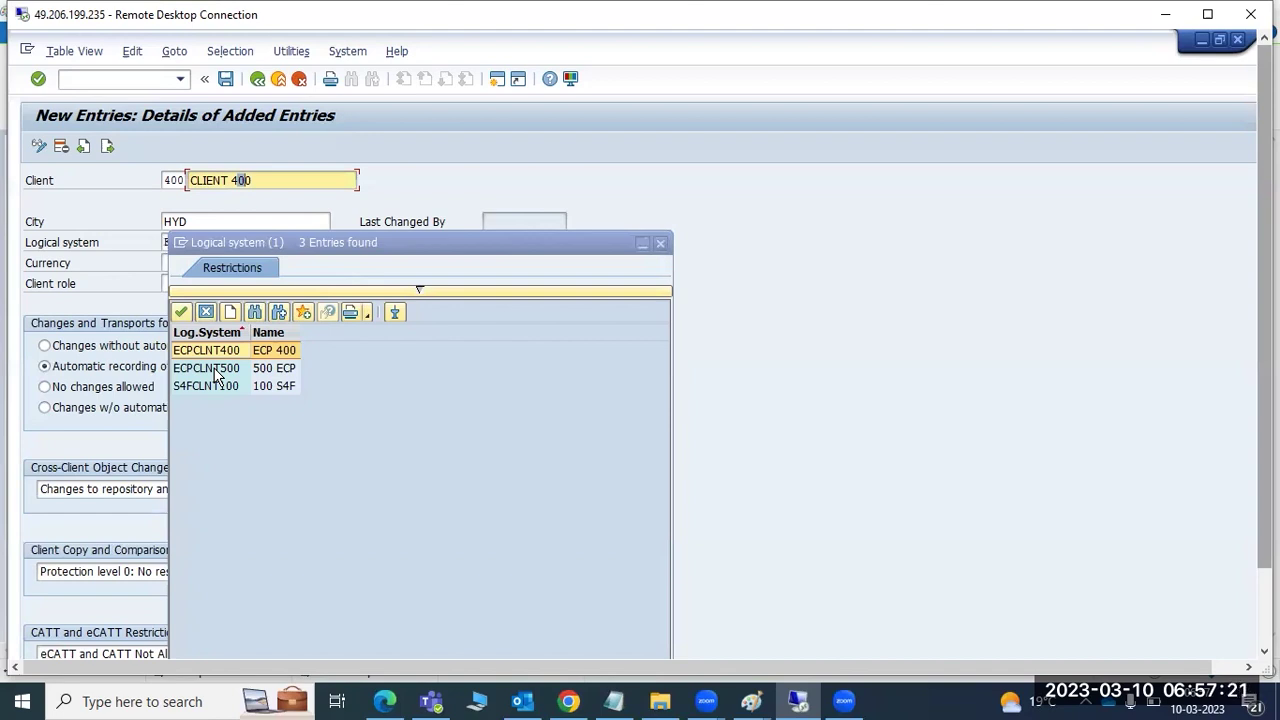
double_click(172, 181)
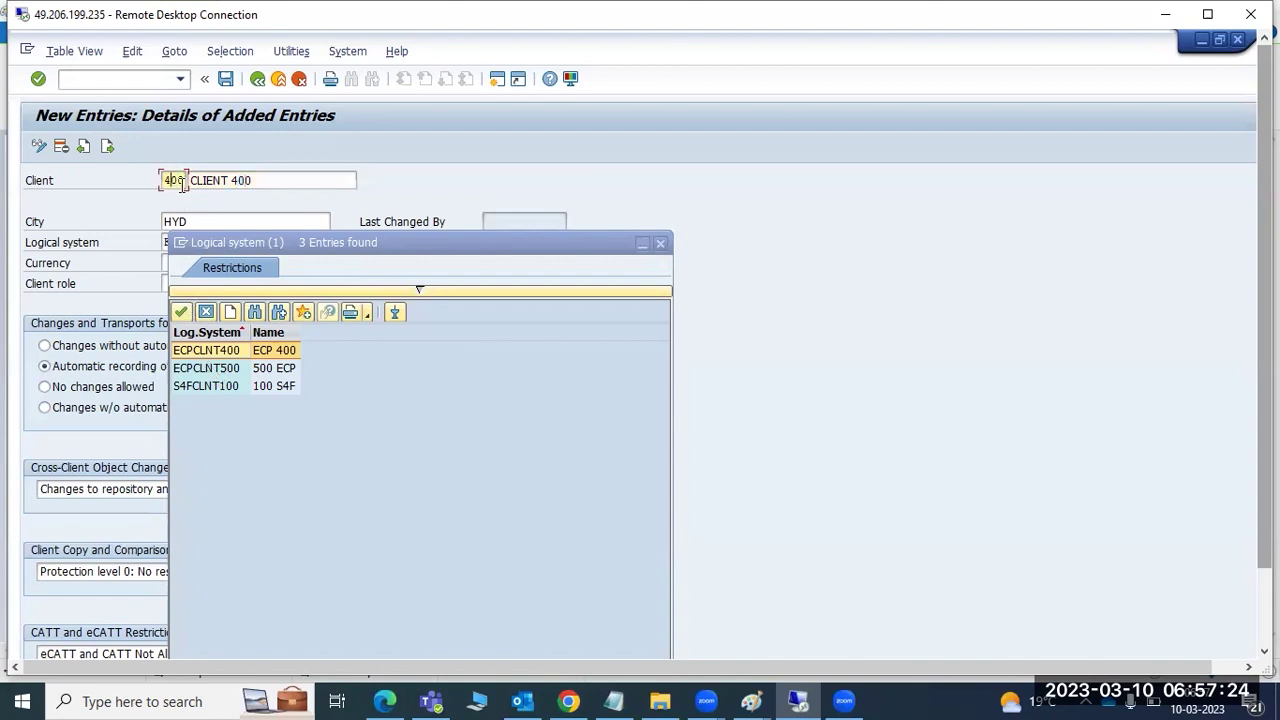
double_click(219, 353)
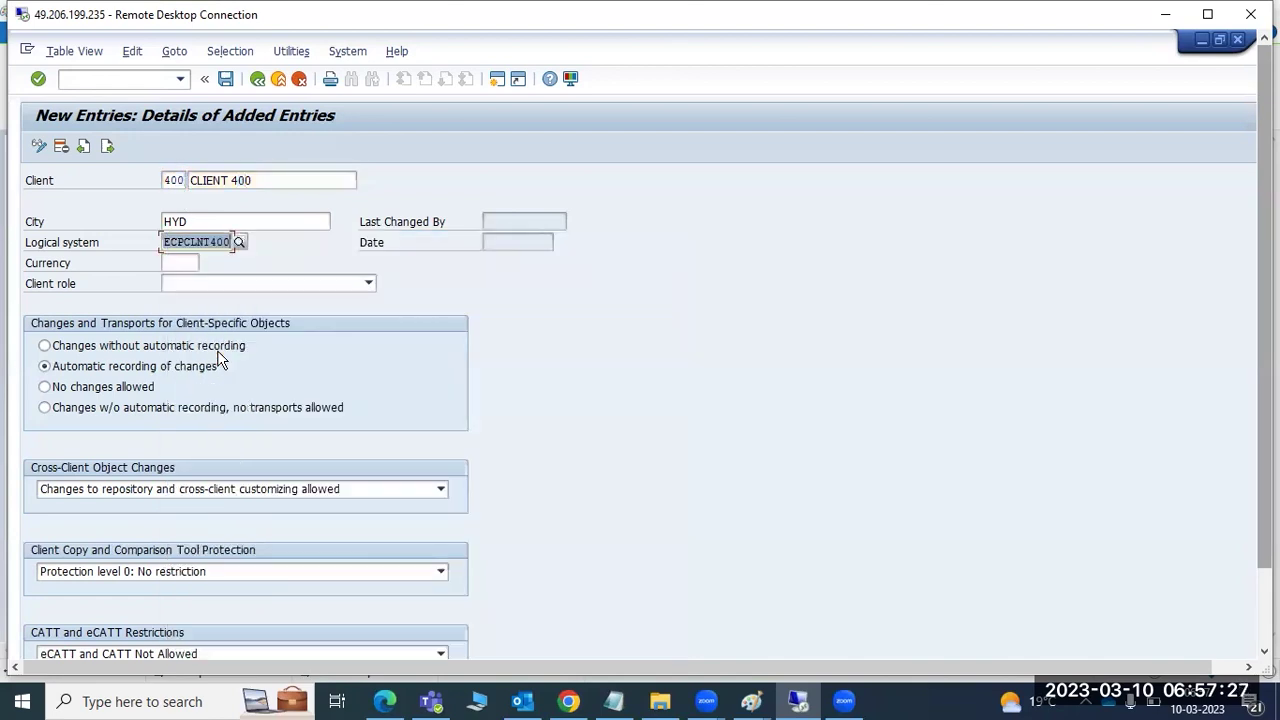
click(240, 243)
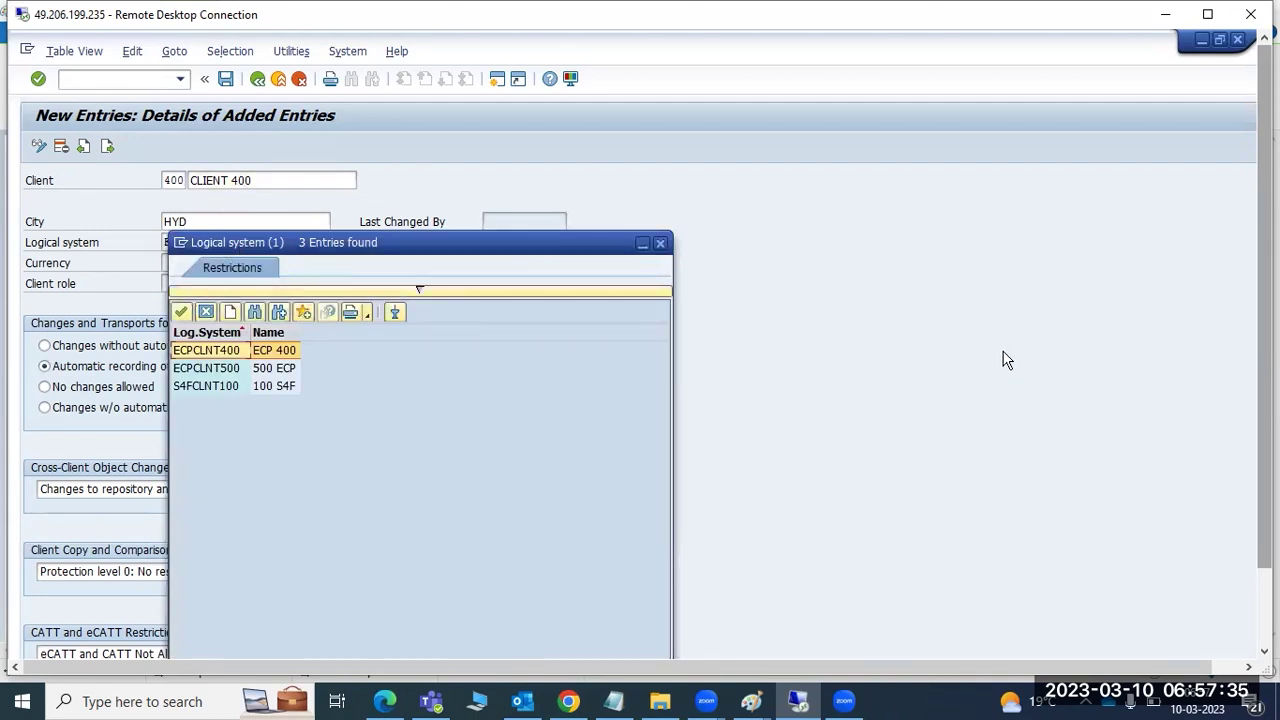
double_click(202, 388)
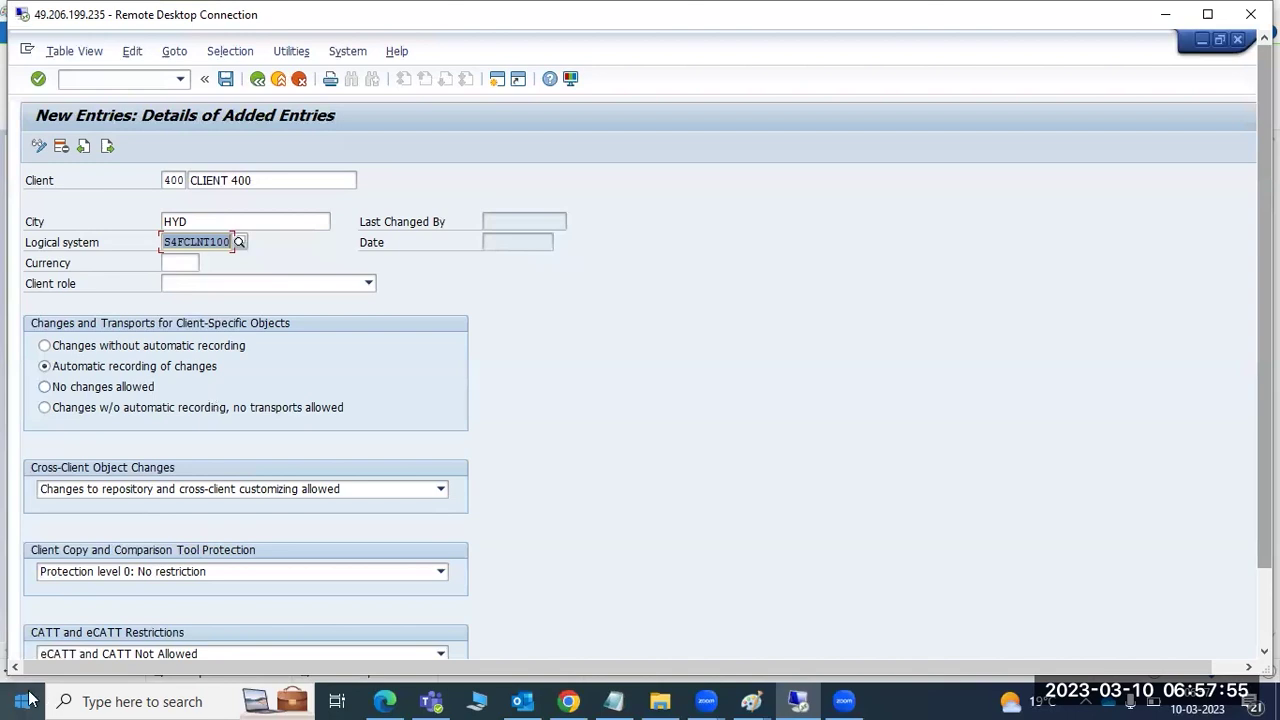
mouse_move(1264, 450)
mouse_down()
mouse_move(1264, 528)
mouse_move(1264, 450)
mouse_up()
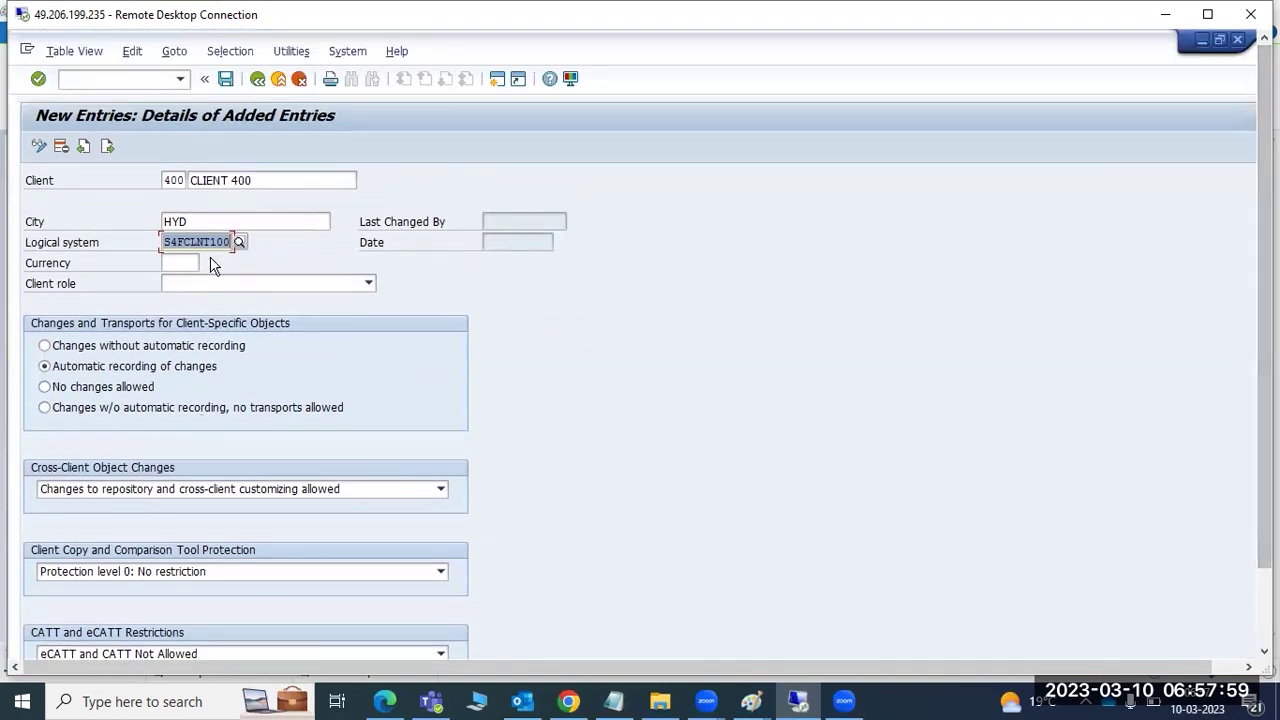
click(243, 242)
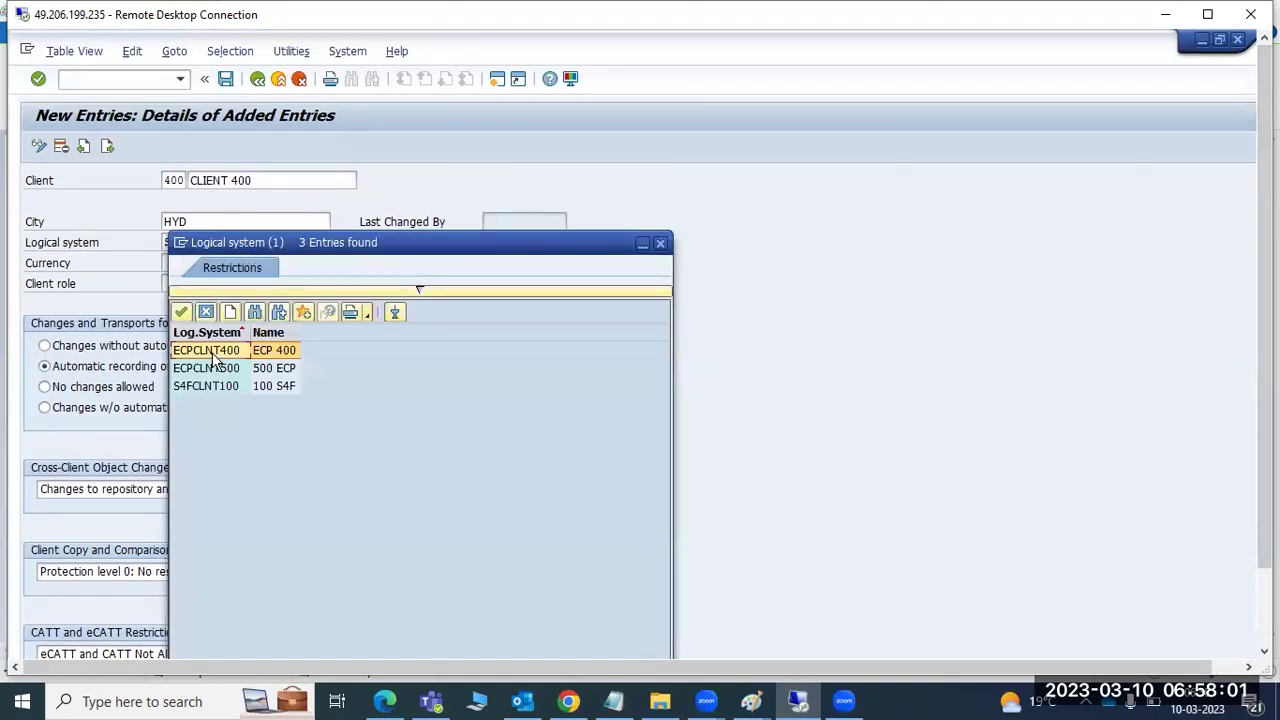
double_click(212, 352)
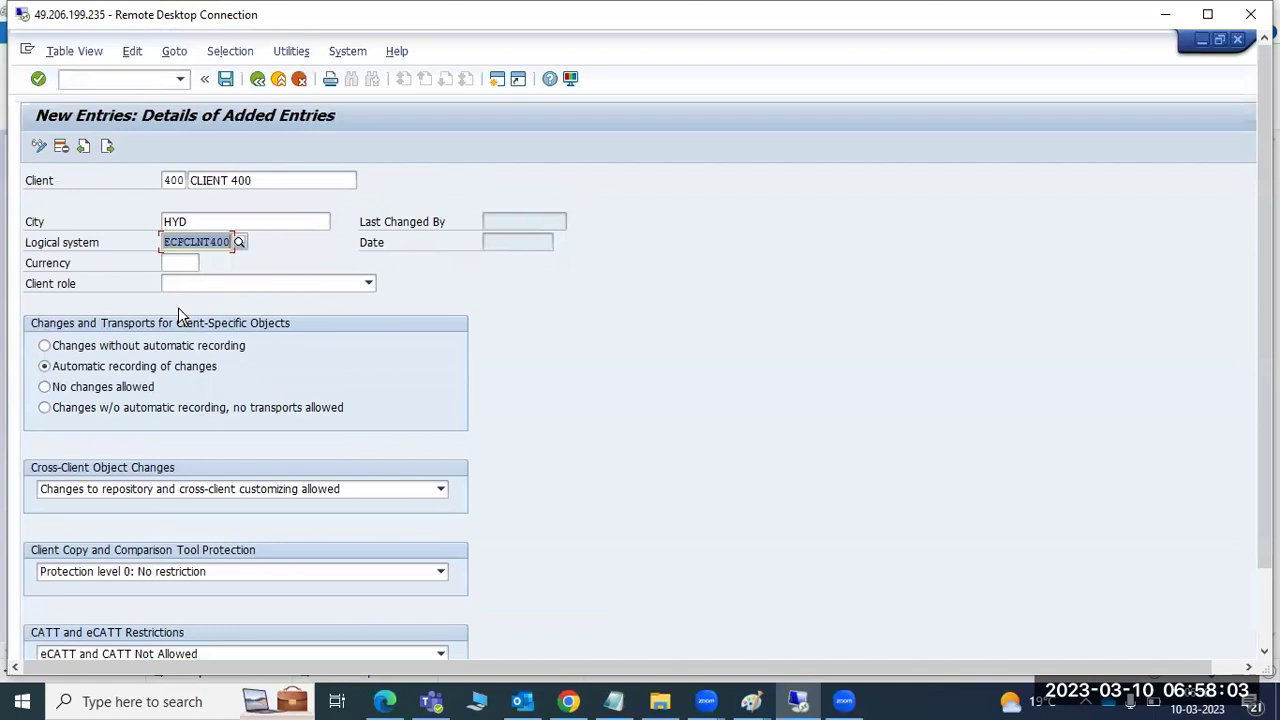
- Enter INR (Indian Rupee) as the client's currency
click(182, 261)
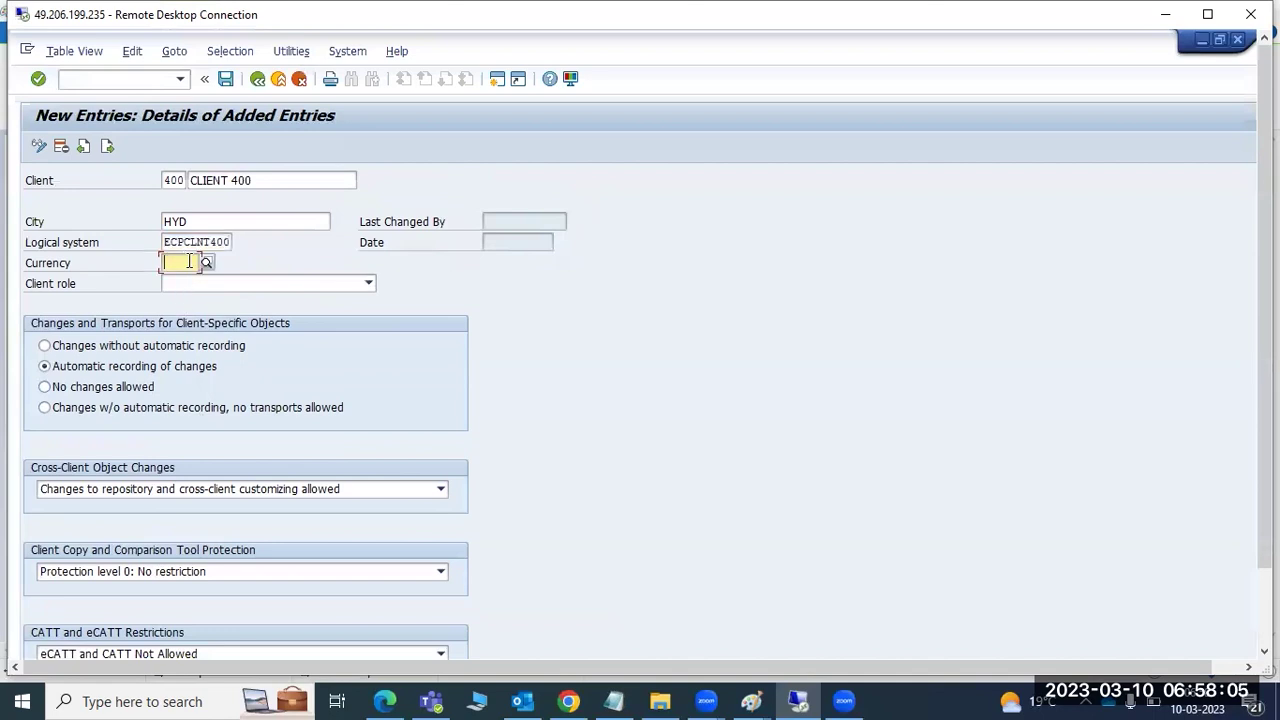
text(INR)
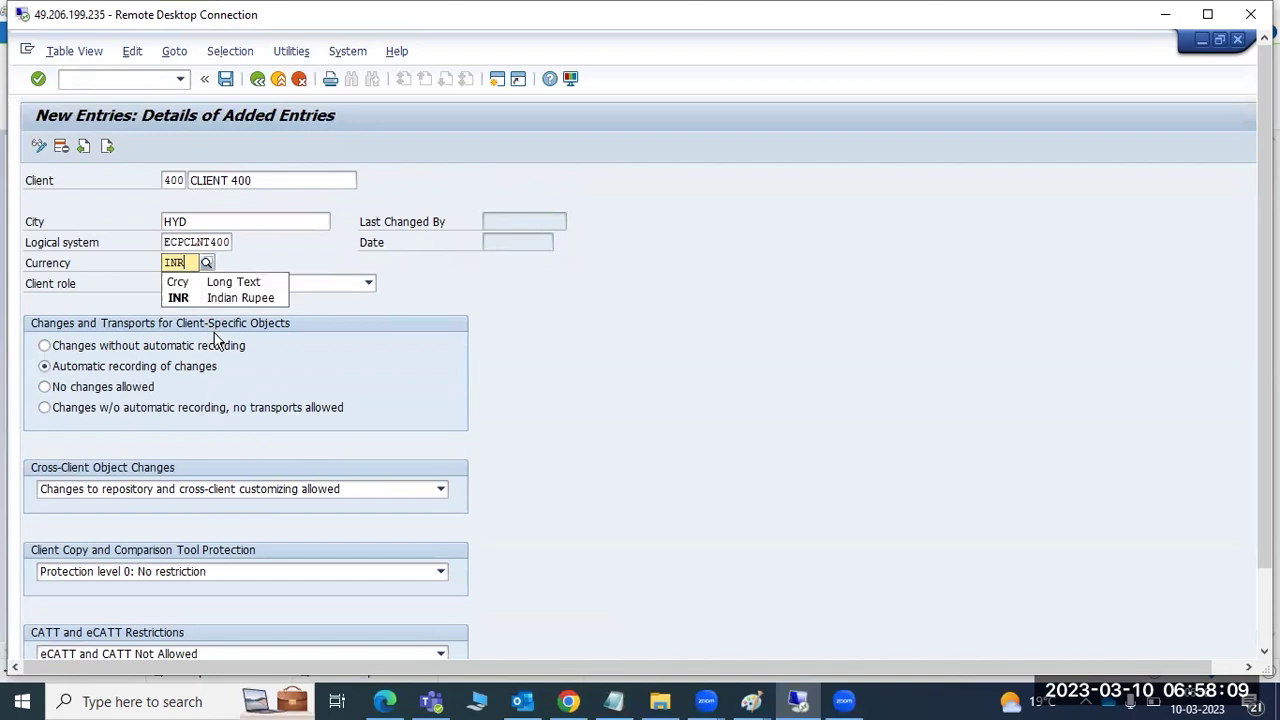
click(189, 294)
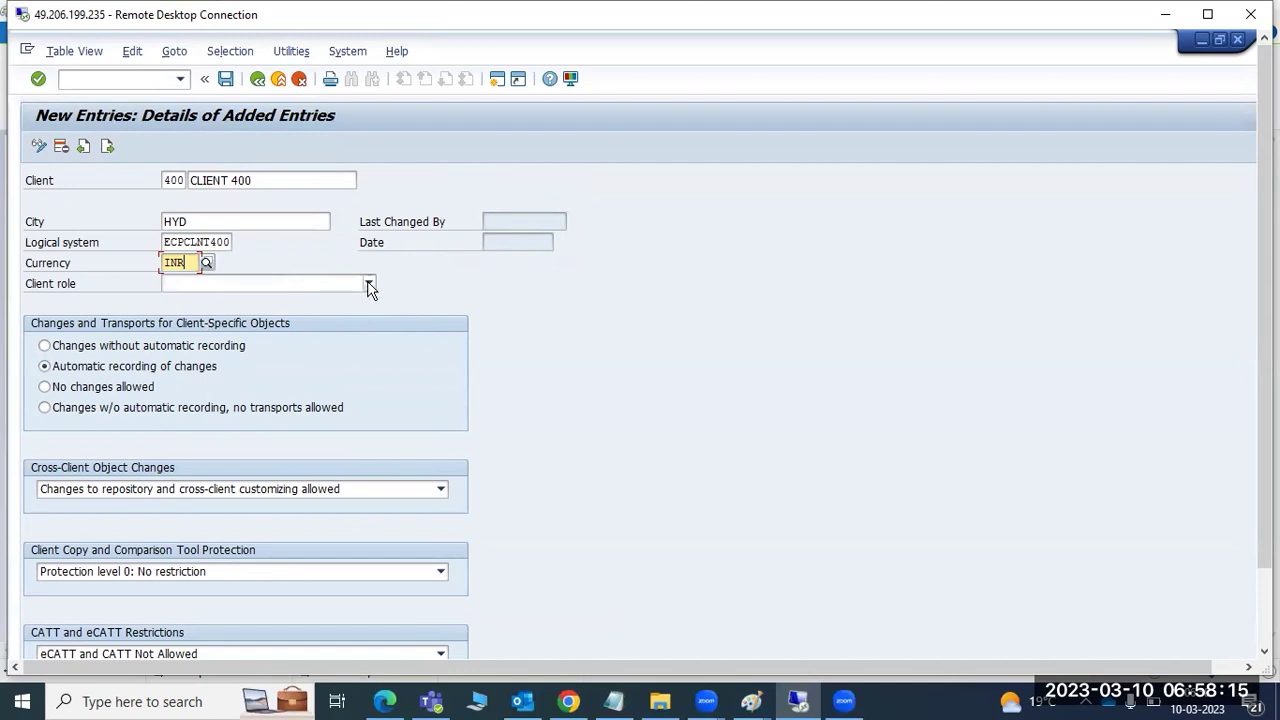
- Open the client role list, then bring the Paint diagram to the front
click(369, 285)
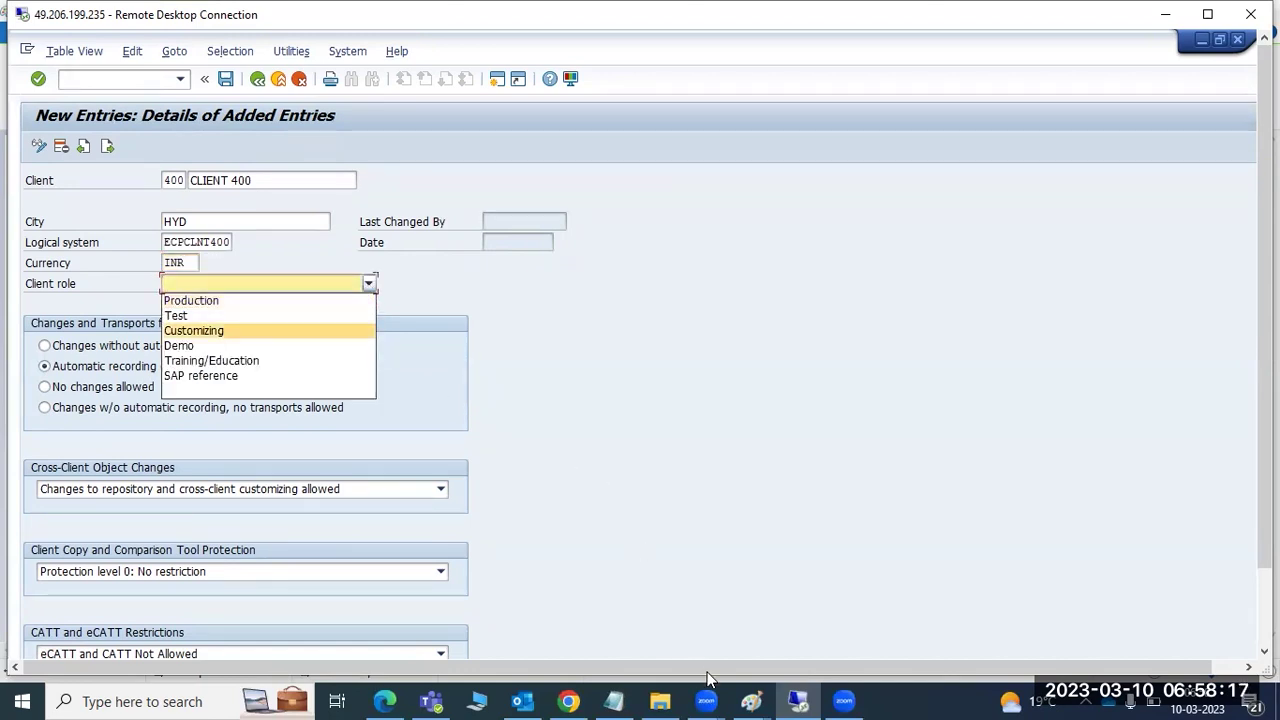
click(750, 700)
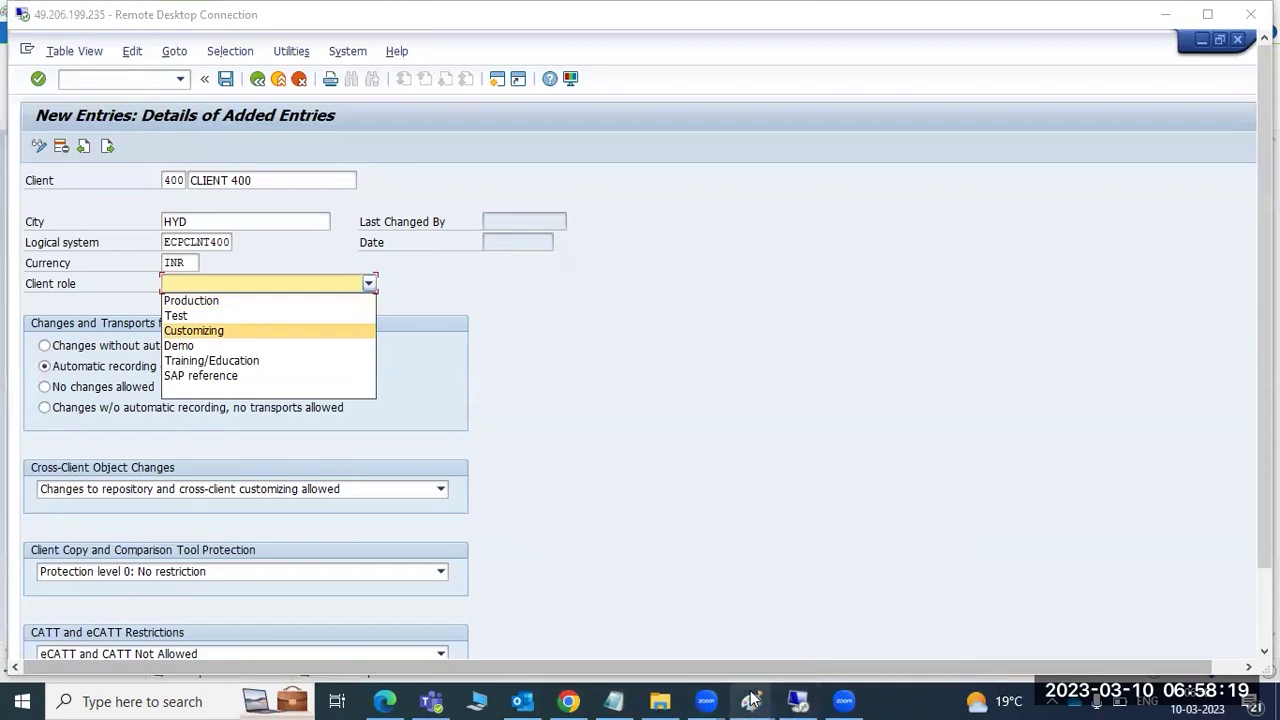
mouse_move(750, 698)
click(852, 620)
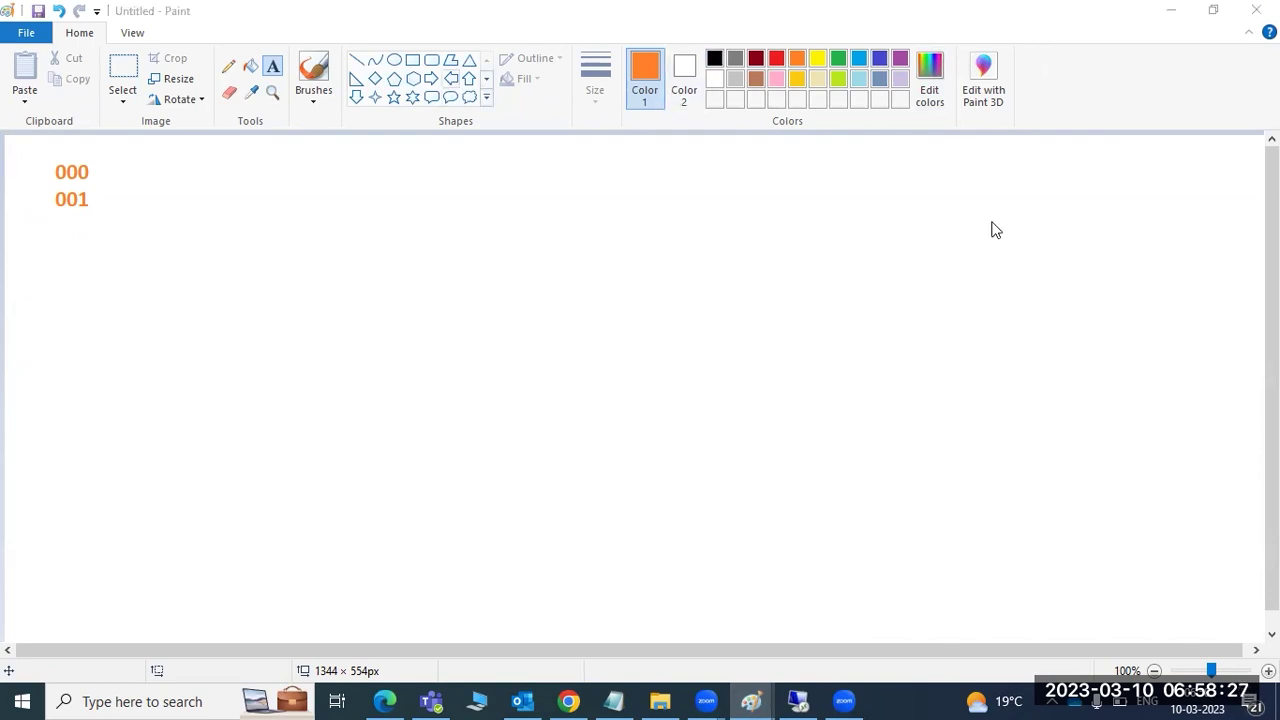
- Draw three orange rectangles side by side: left, middle and right
click(412, 60)
drag(157, 279, 358, 416)
drag(603, 272, 812, 423)
drag(1032, 262, 1250, 414)
click(1053, 484)
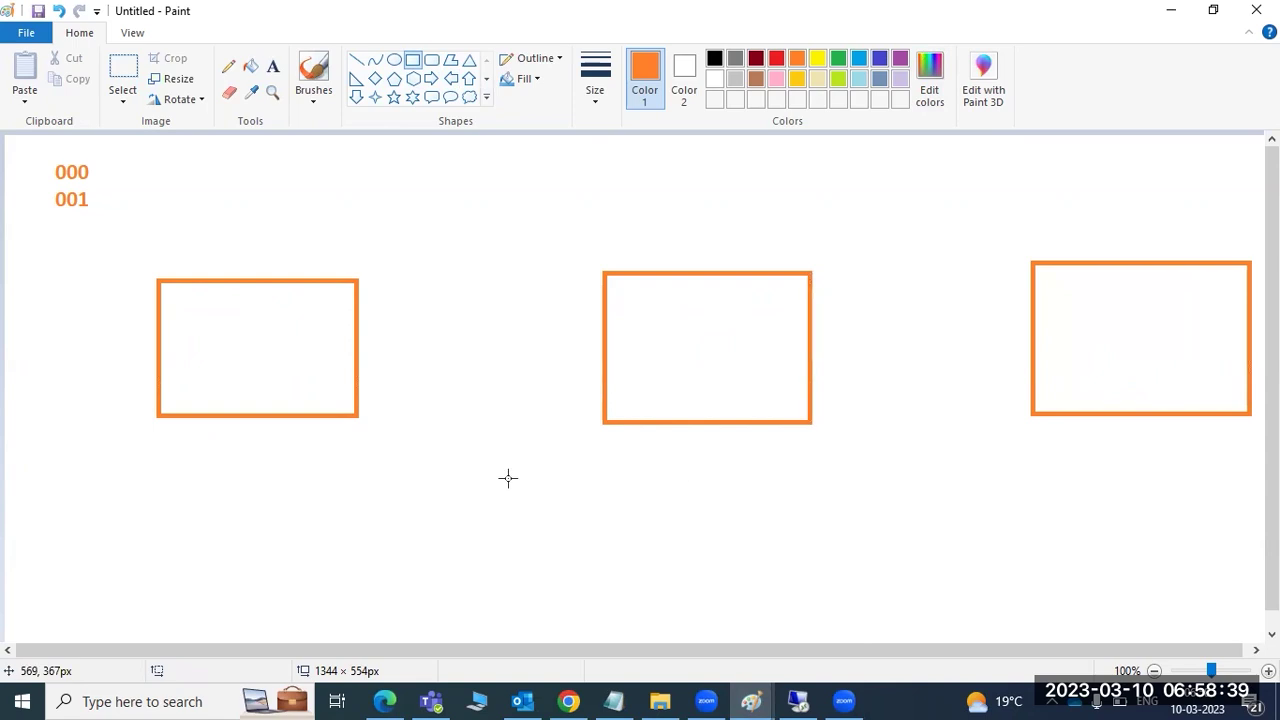
- Add a small rectangle inside the first box and tiny markers on each box's bottom edge
drag(228, 366, 256, 349)
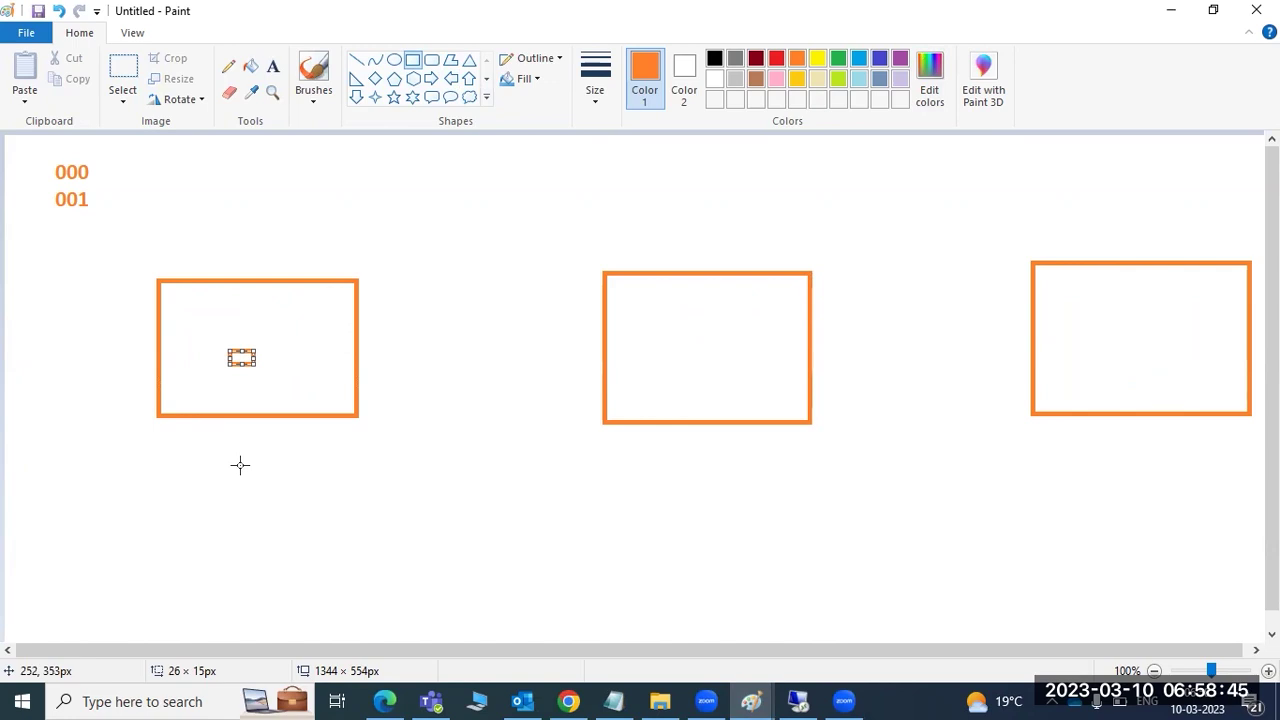
drag(256, 405, 264, 415)
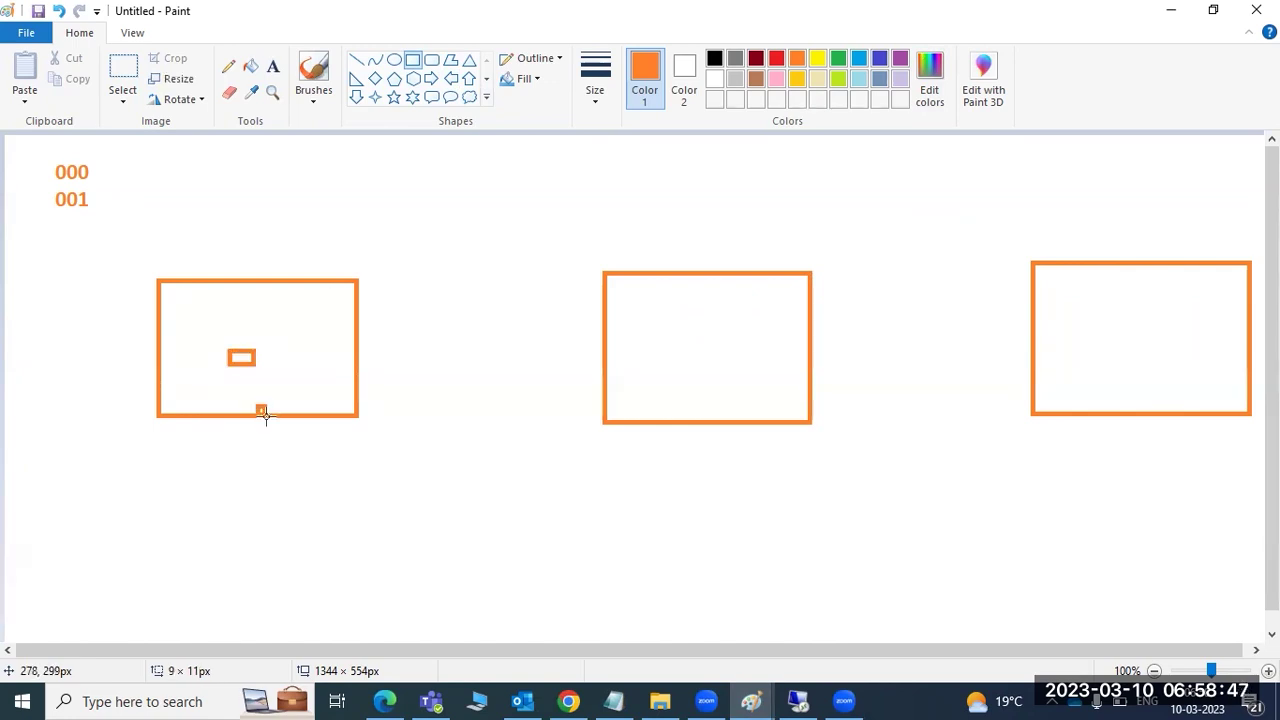
drag(779, 410, 783, 424)
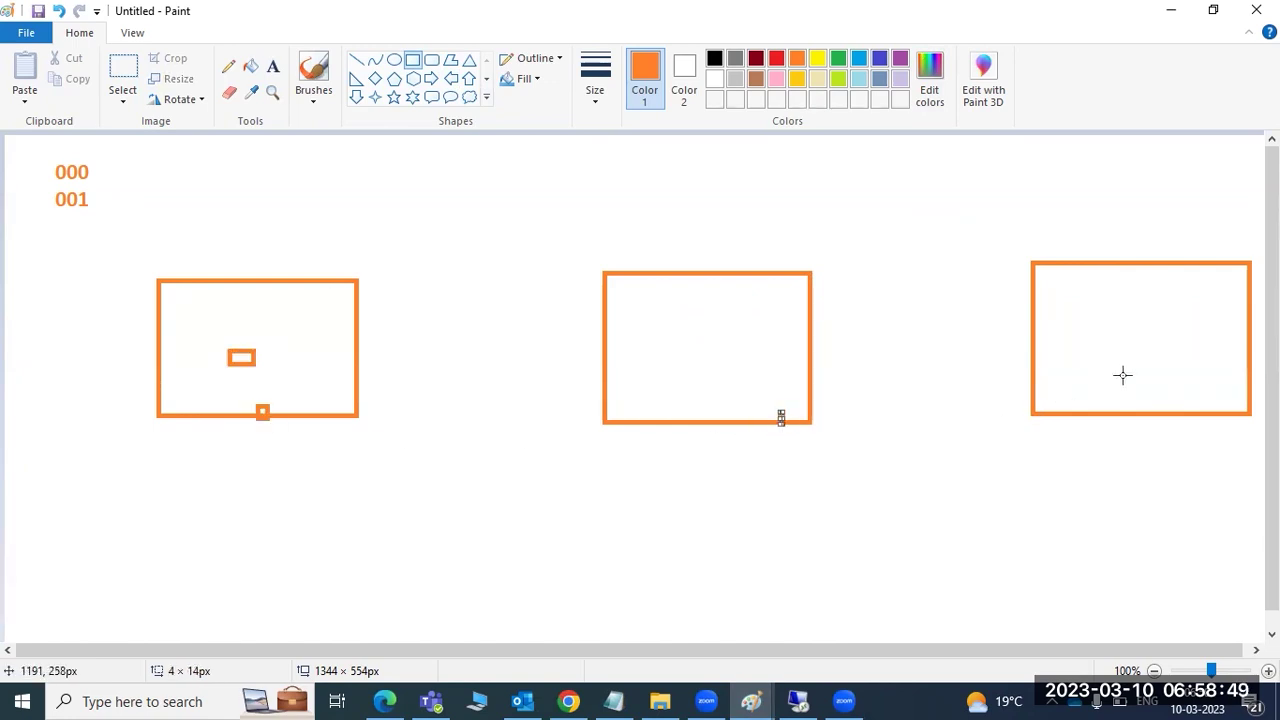
drag(1186, 408, 1190, 417)
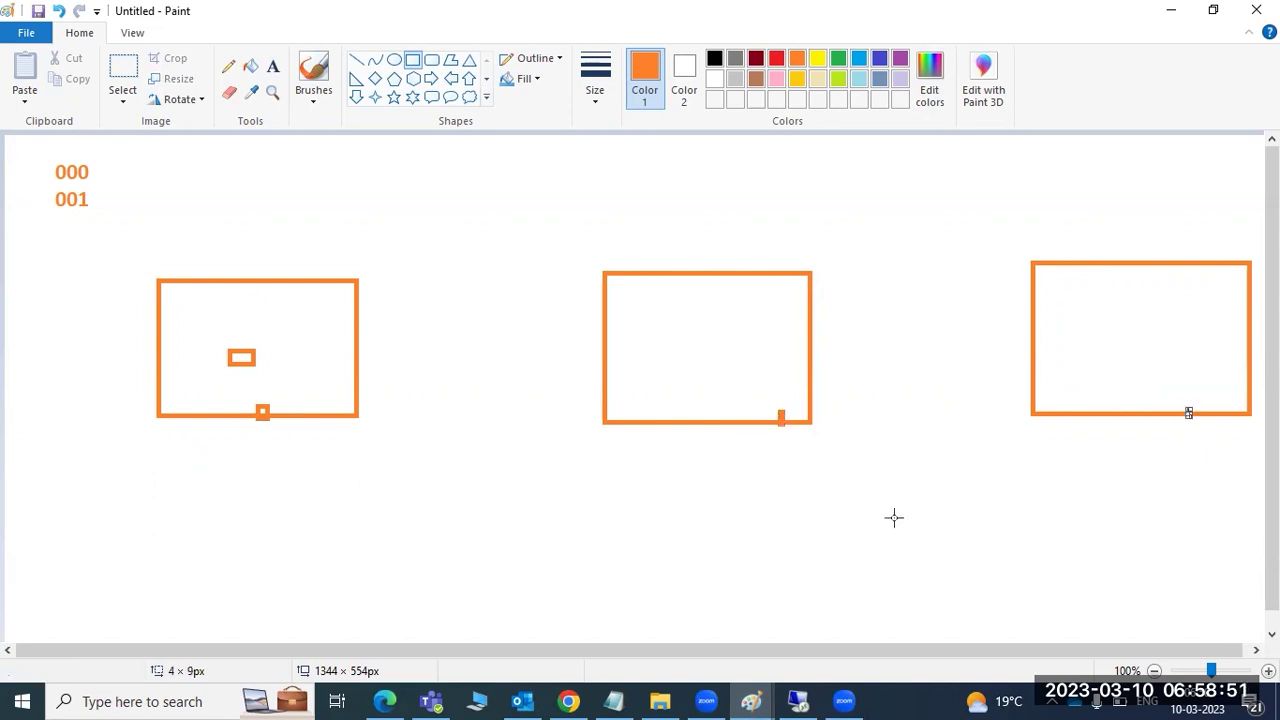
- Select the Text tool for labels and return to the SAP session
mouse_move(797, 697)
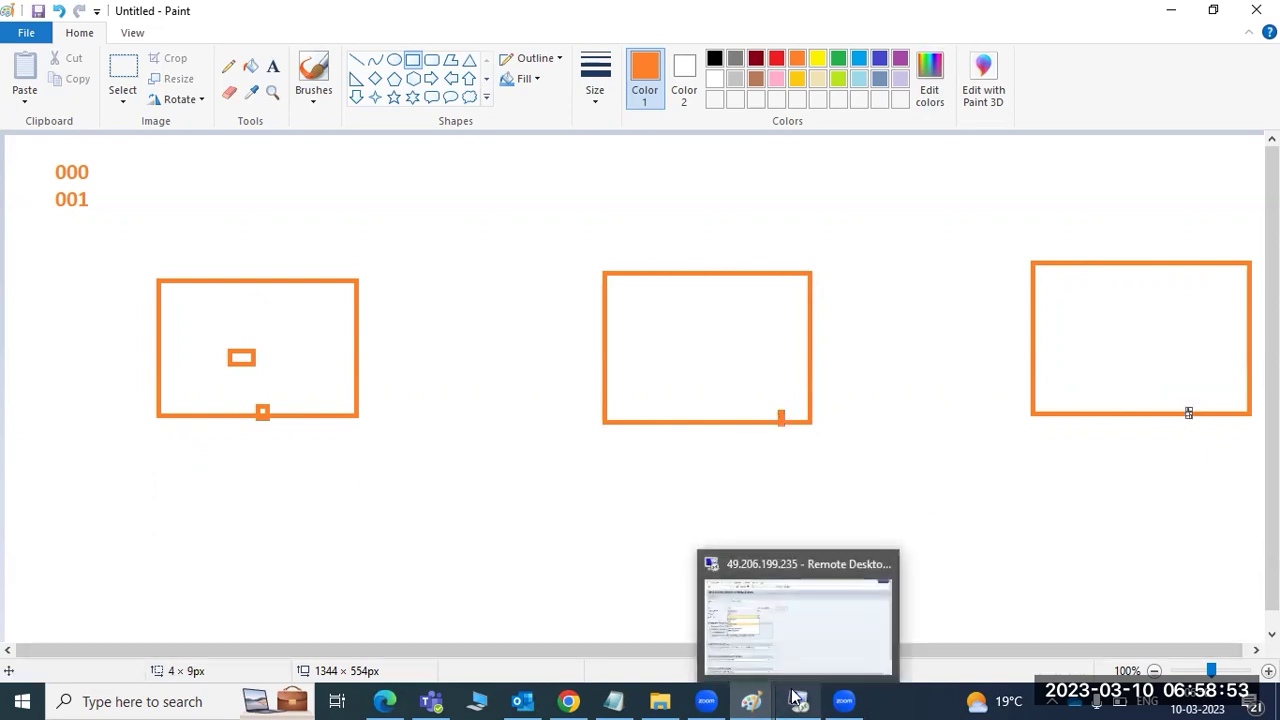
click(273, 70)
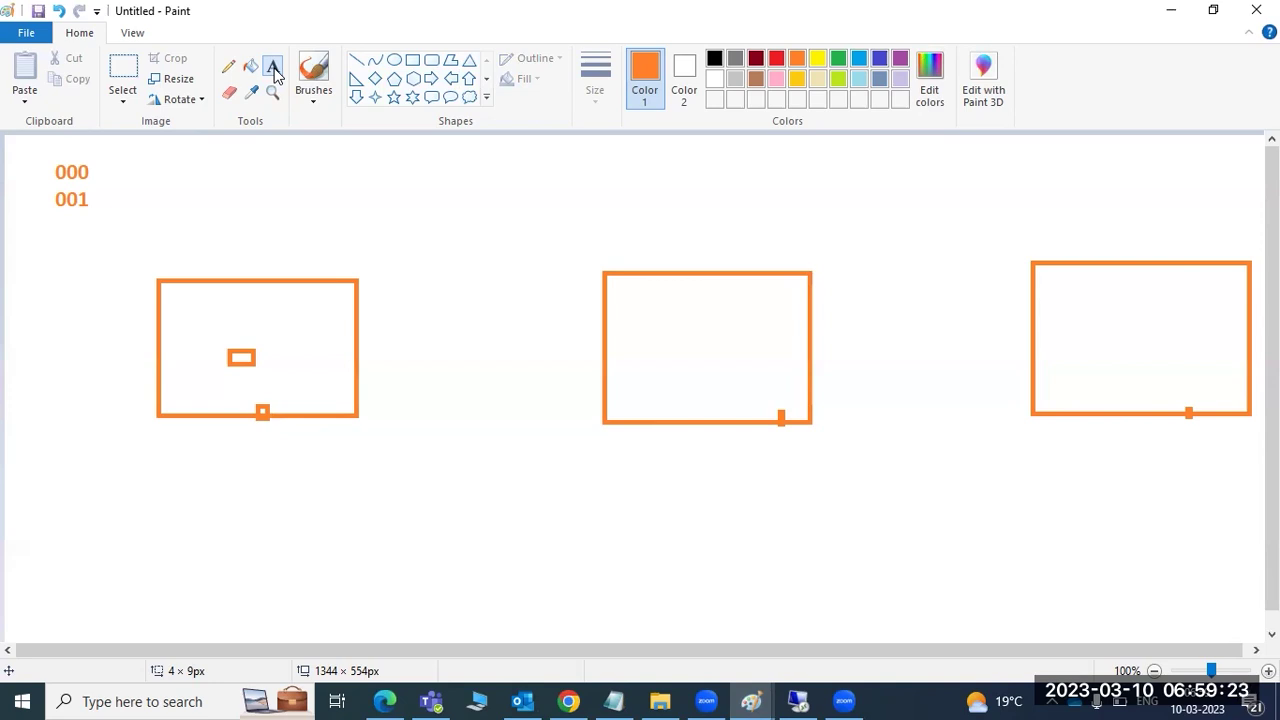
click(274, 68)
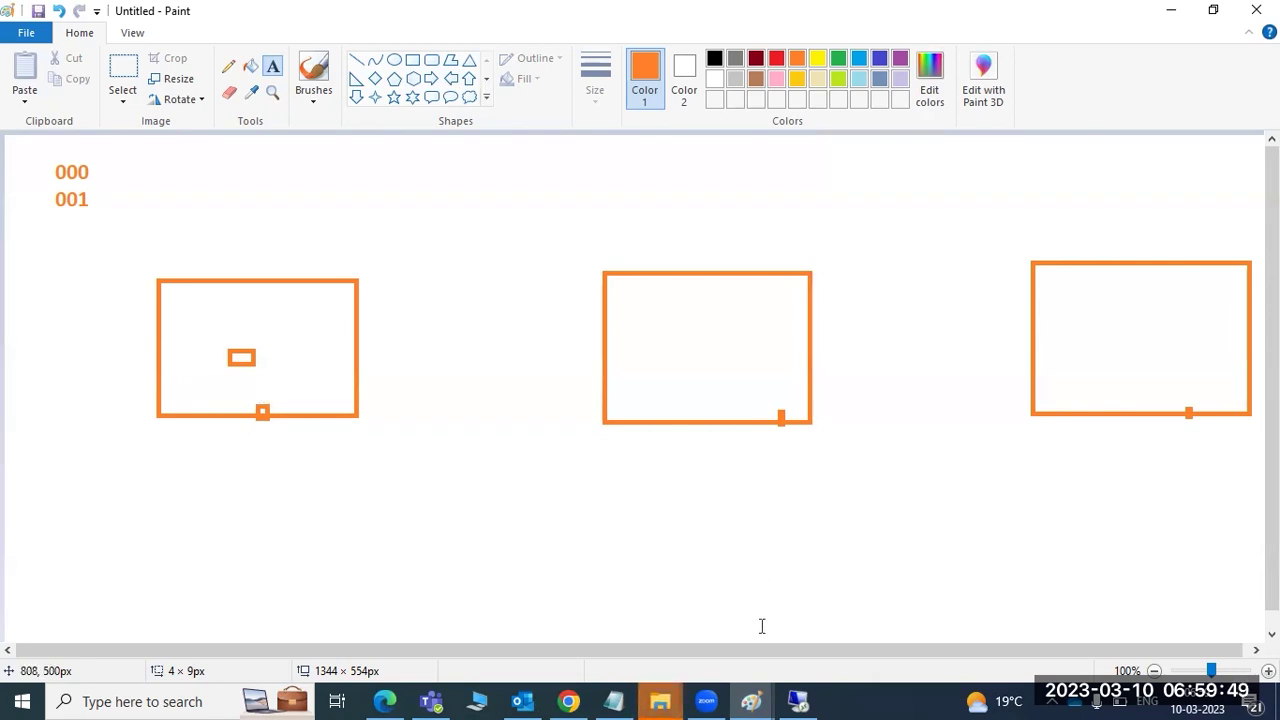
click(797, 701)
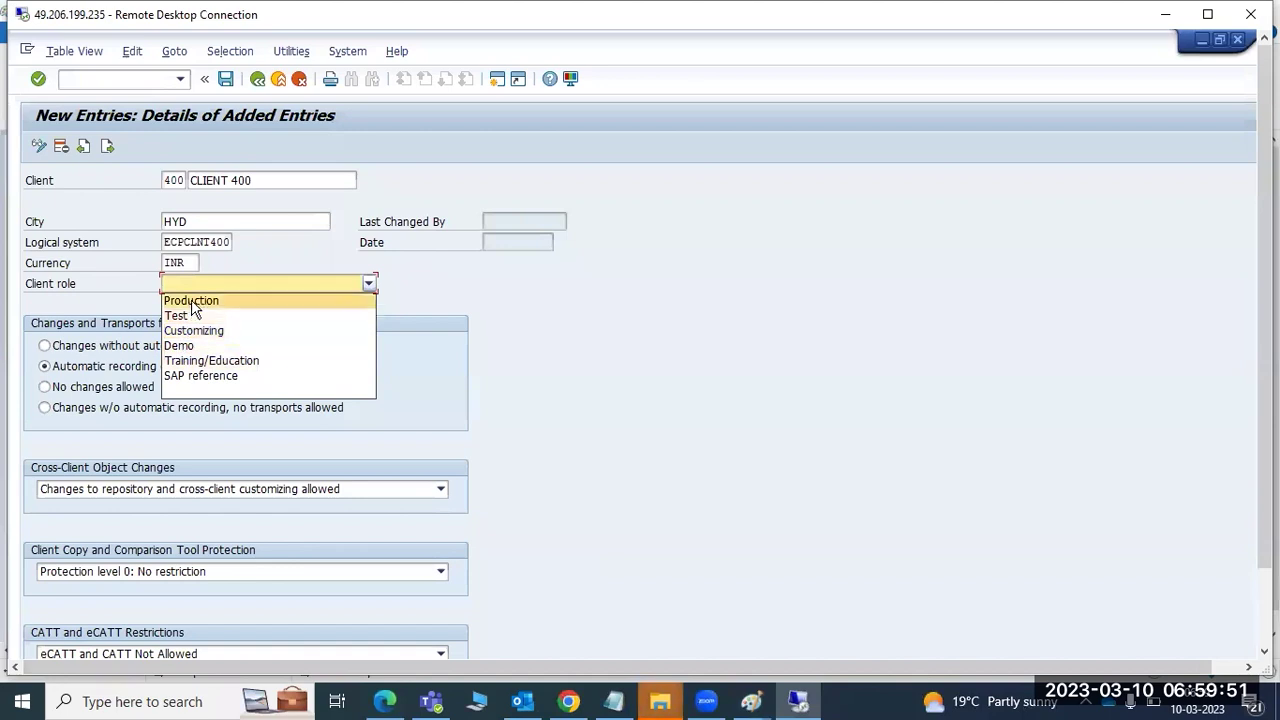
- Set client 400's client role to Demo
click(50, 289)
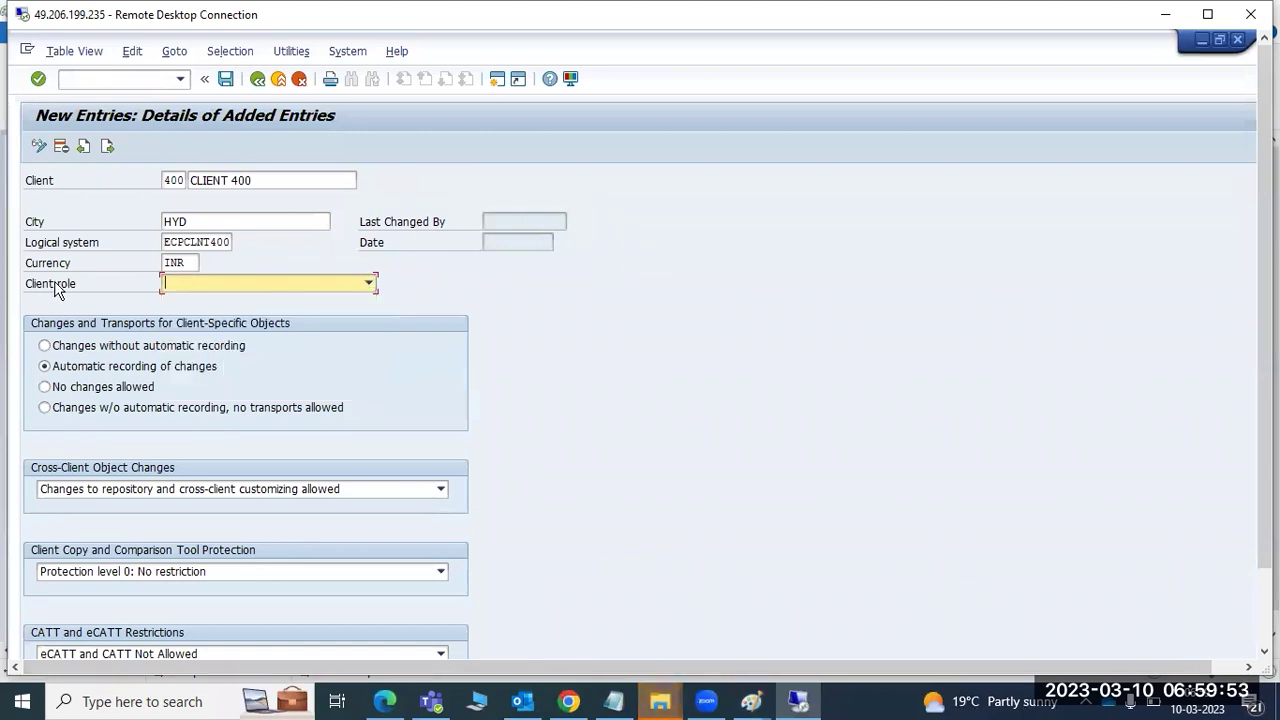
click(222, 288)
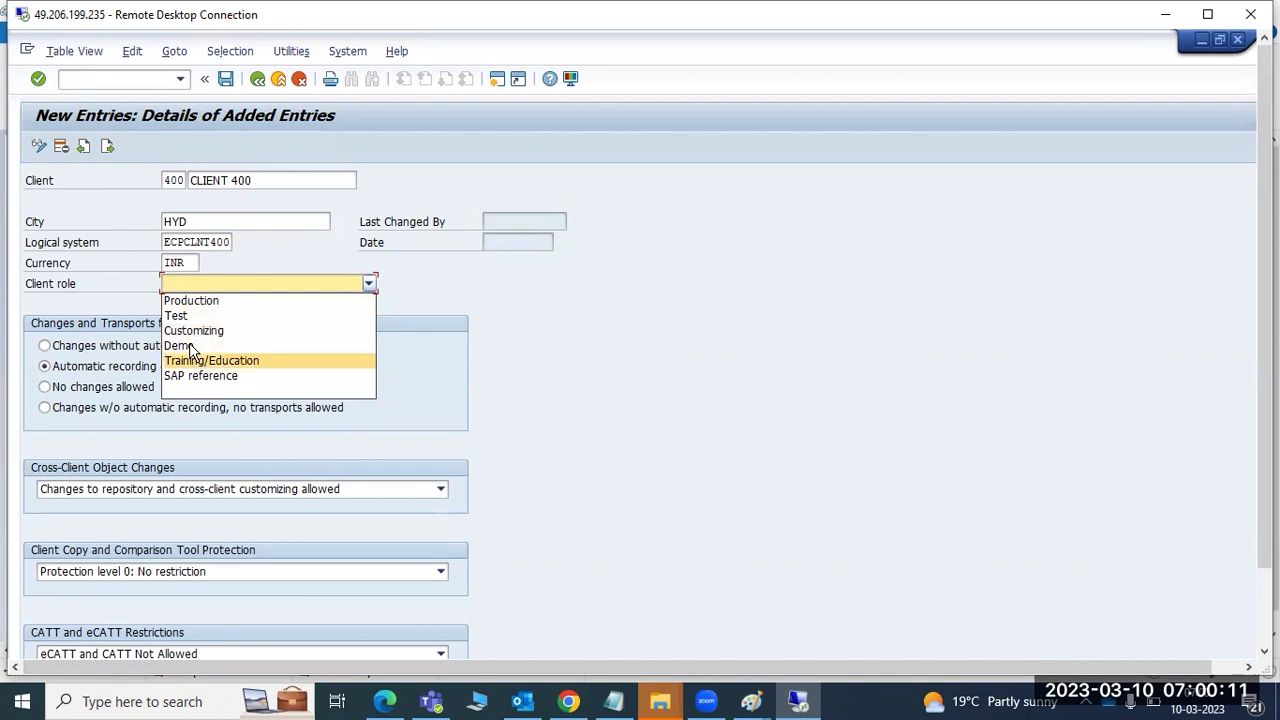
click(187, 350)
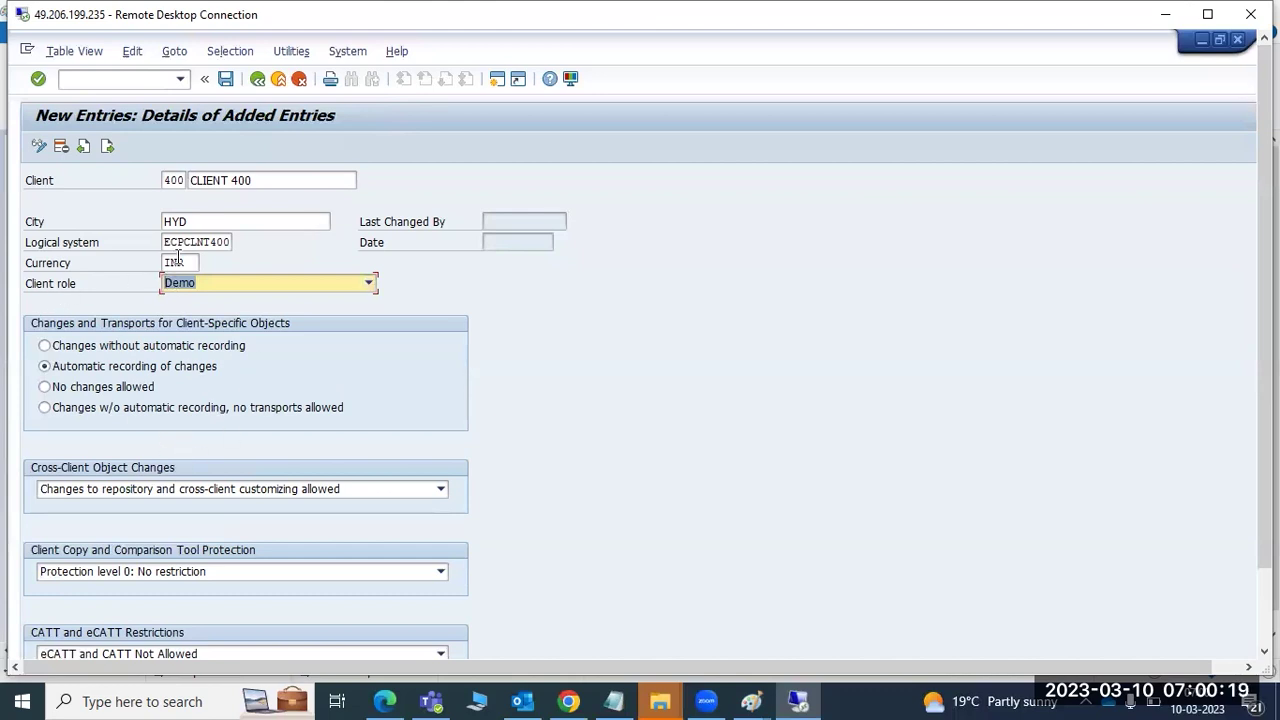
drag(204, 242, 175, 244)
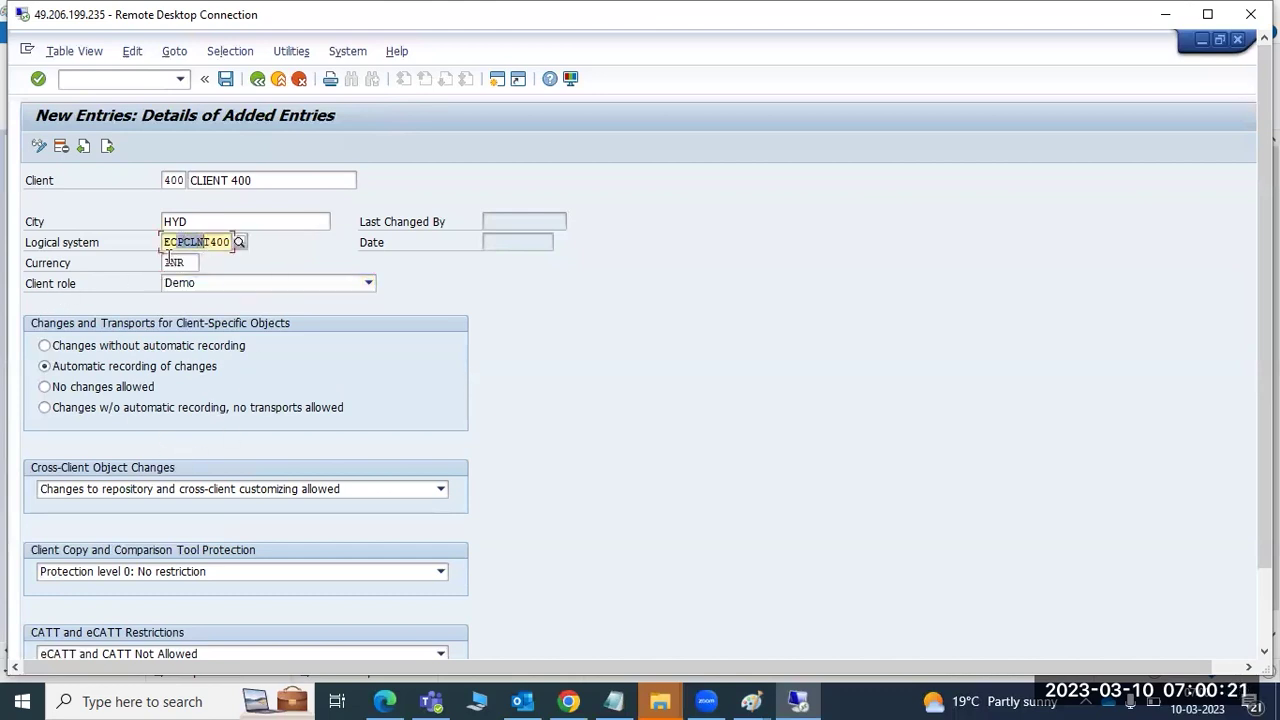
click(170, 262)
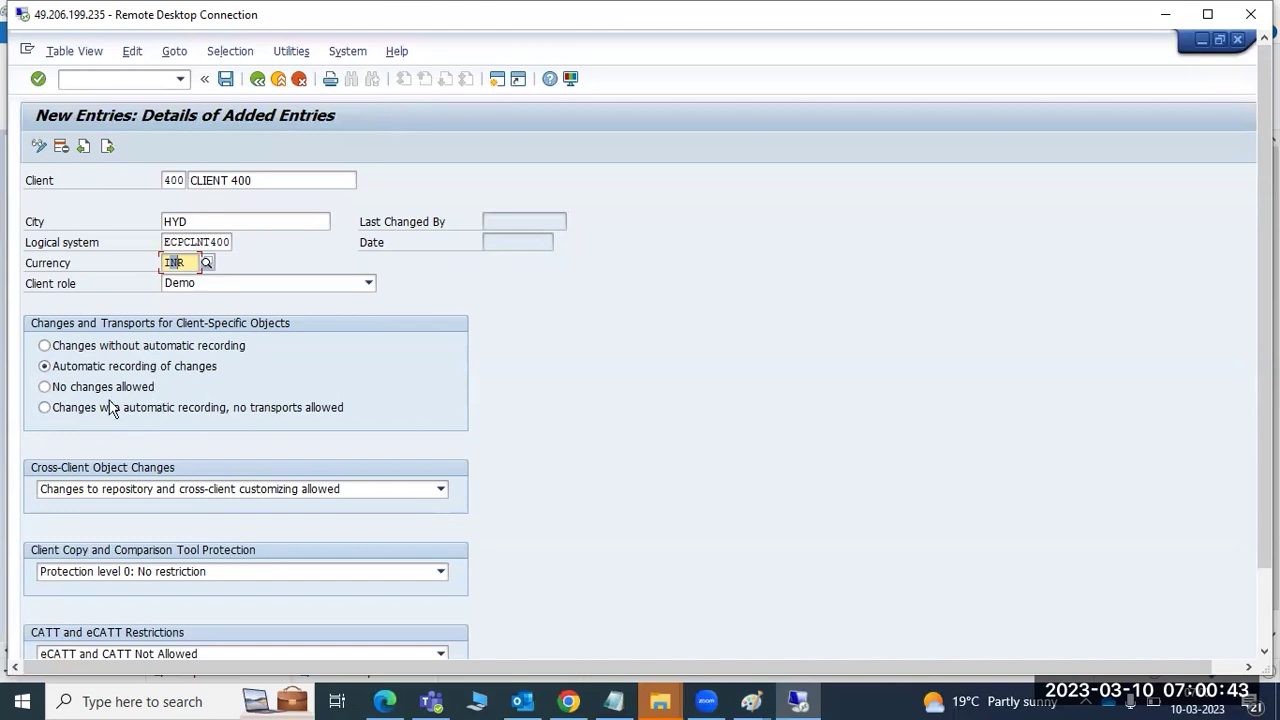
- Try Production and No changes allowed, then keep Demo with automatic recording of changes
click(45, 388)
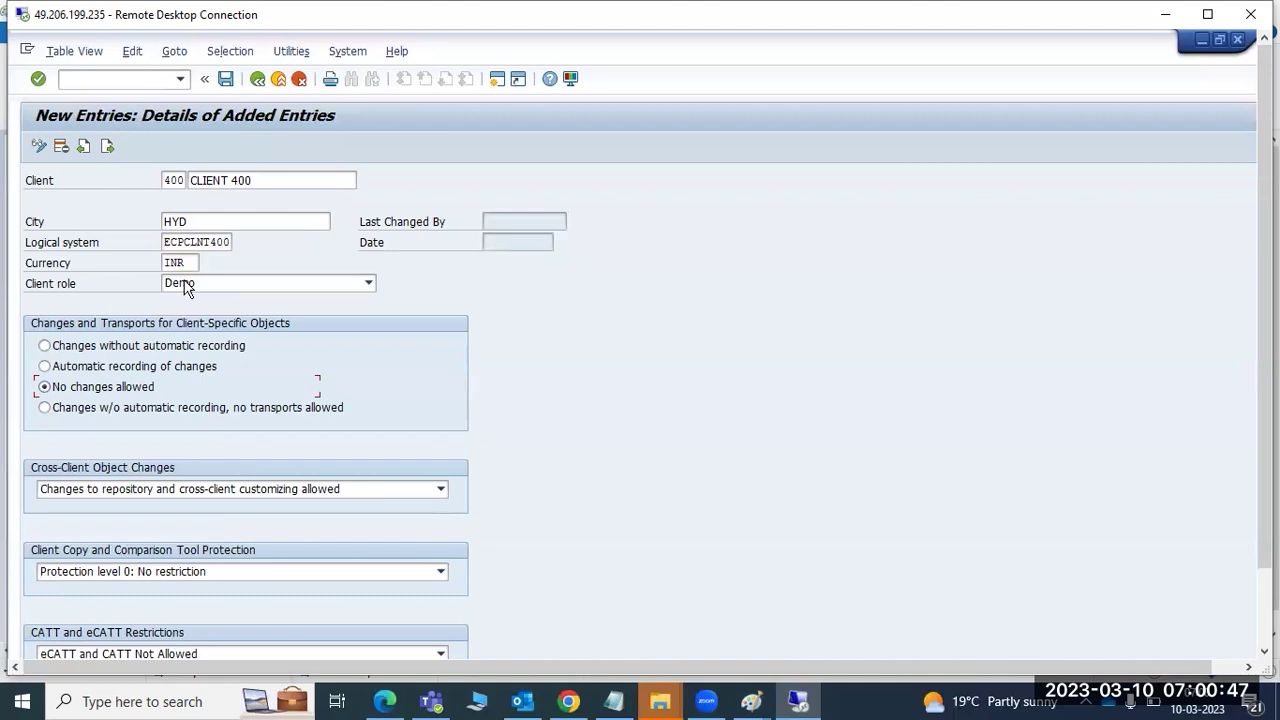
click(368, 283)
click(180, 297)
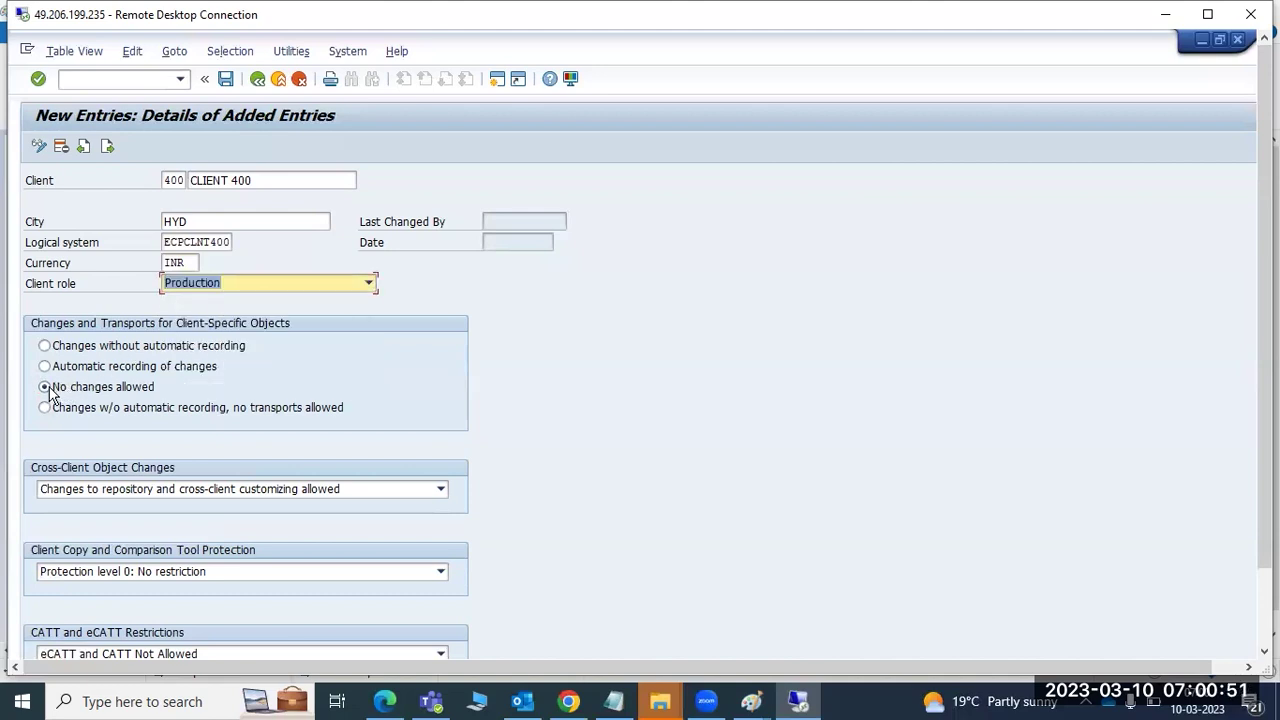
click(182, 283)
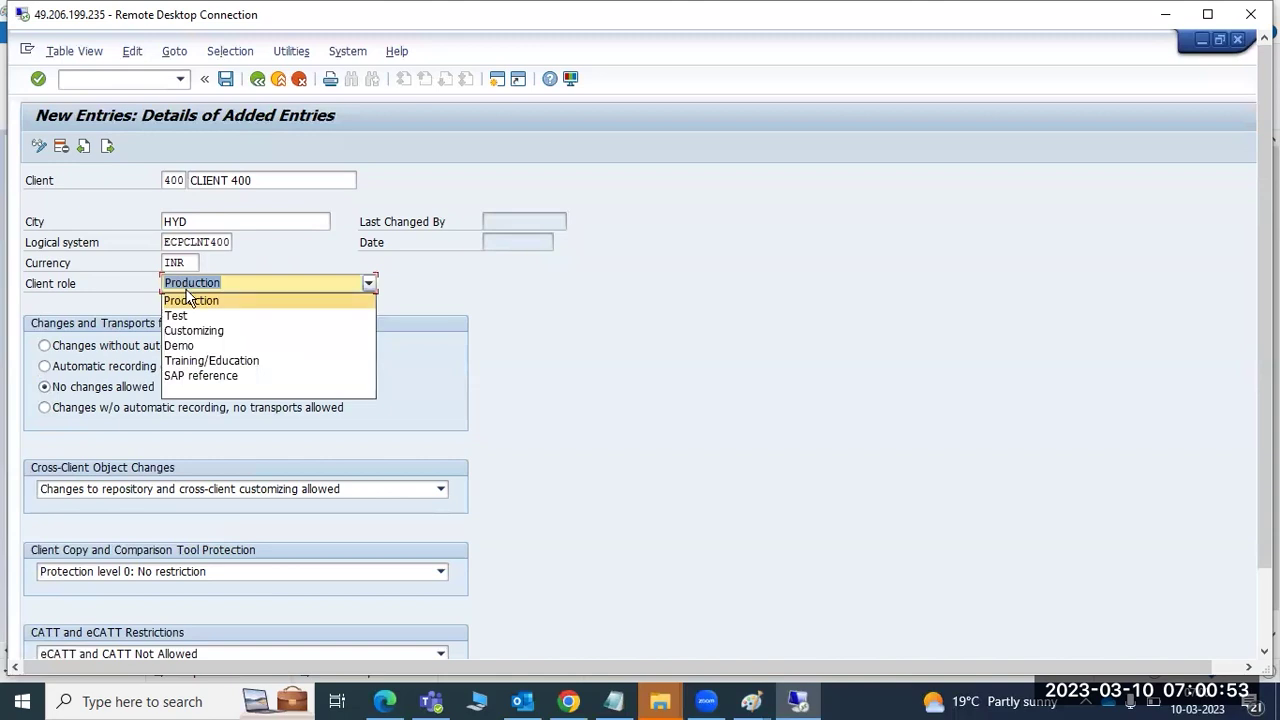
click(183, 346)
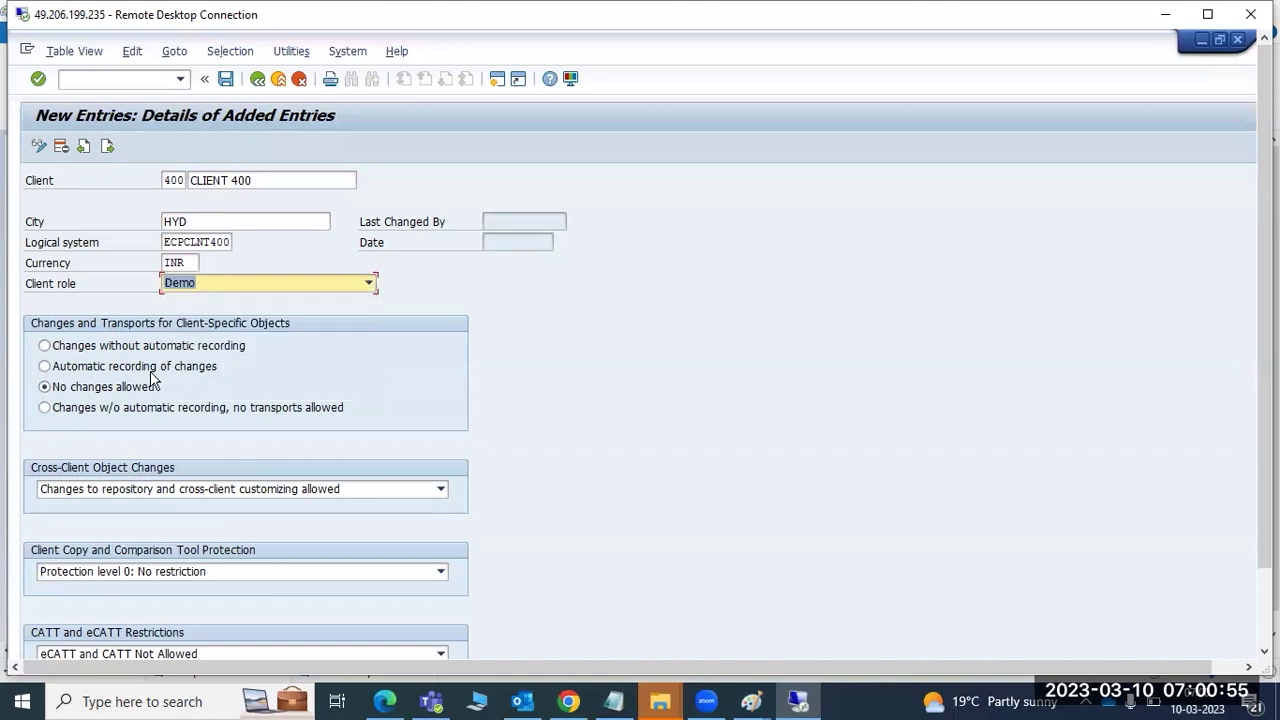
click(64, 368)
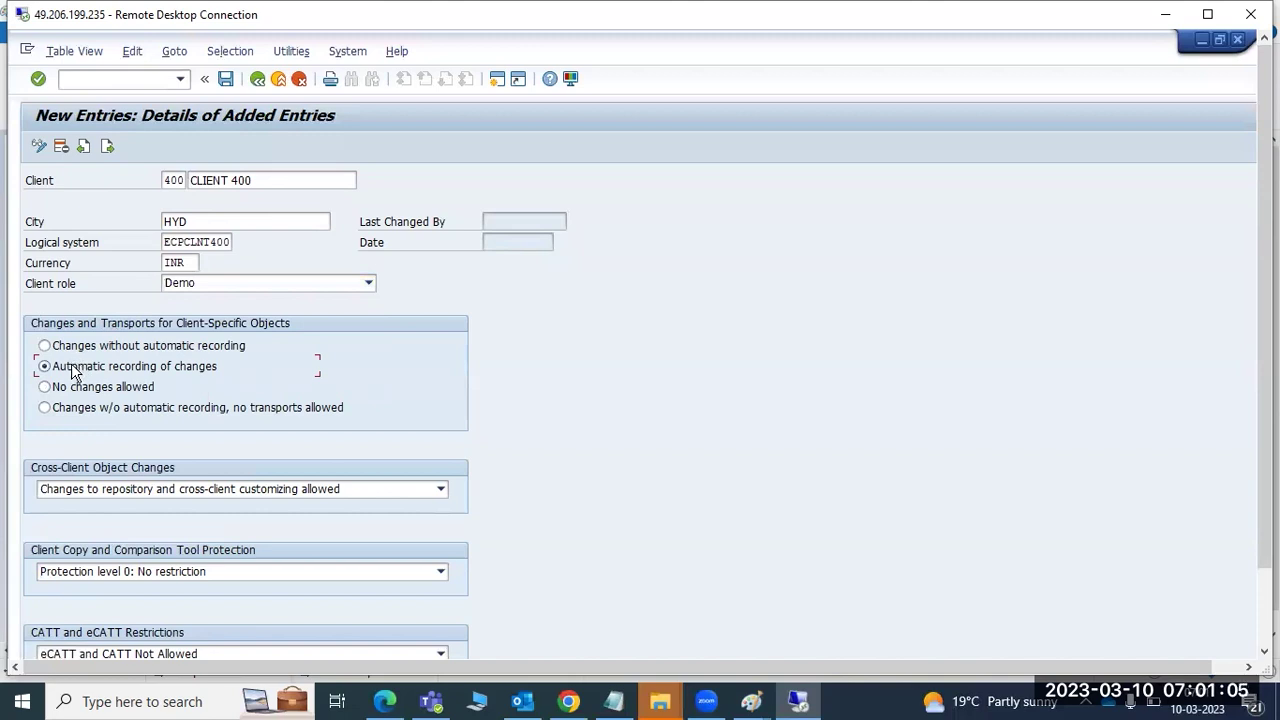
click(751, 701)
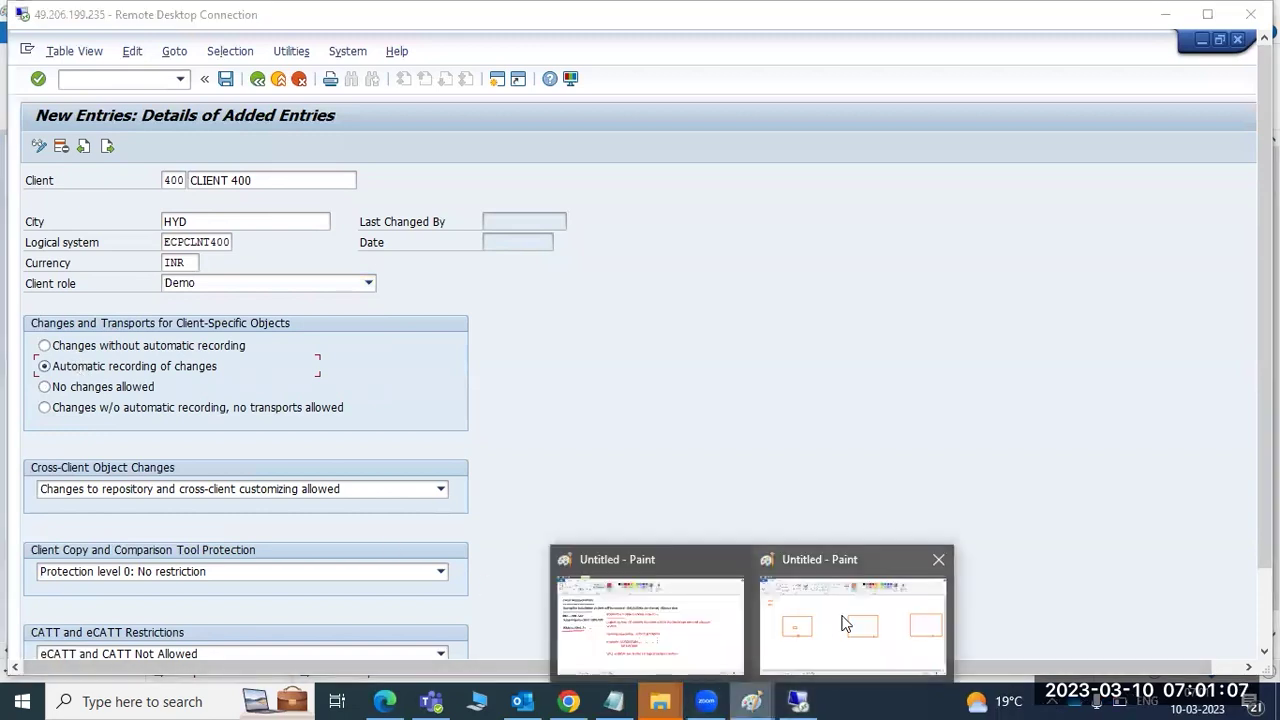
- Review the Paint box diagram, then block repository and cross-client customizing changes for client 400
click(843, 624)
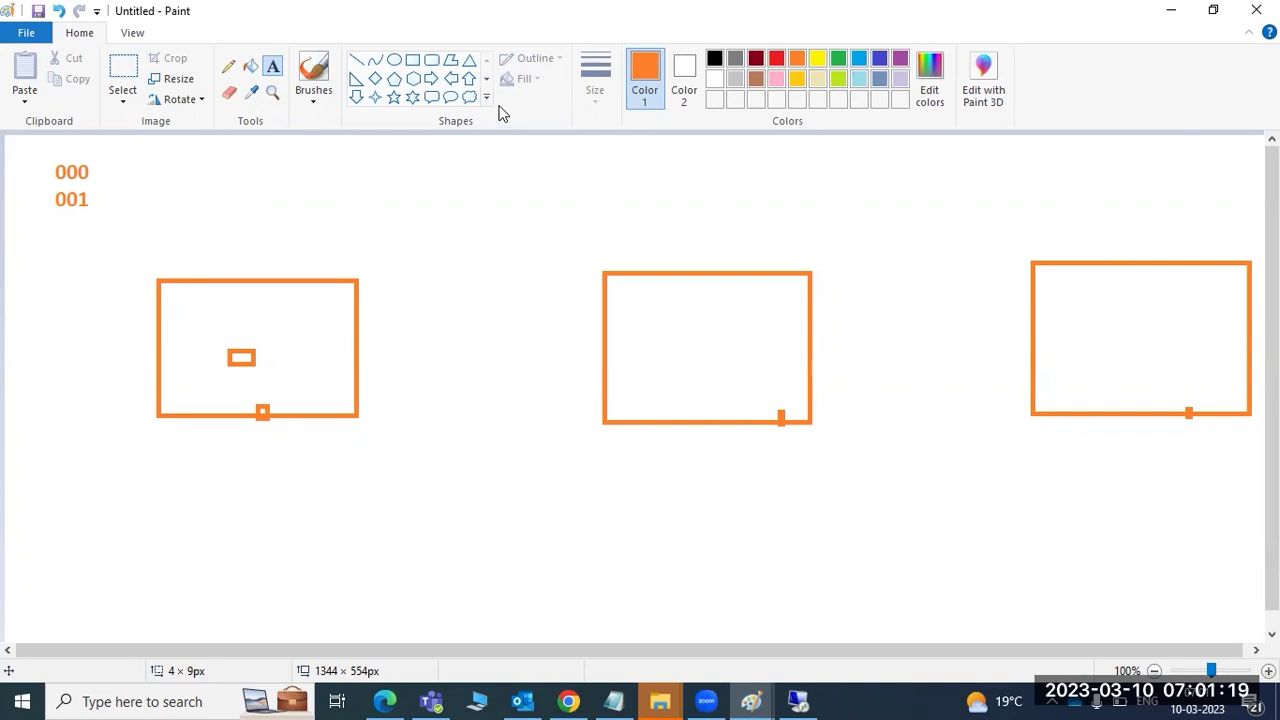
click(801, 701)
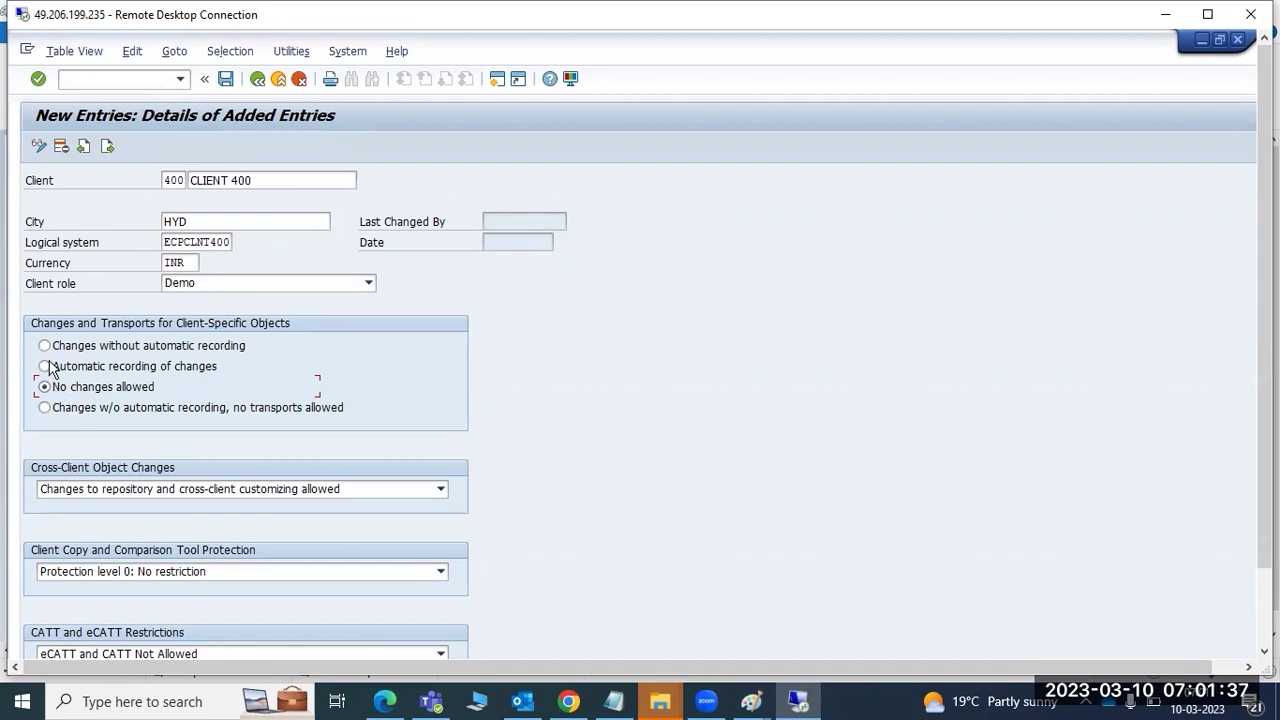
click(80, 489)
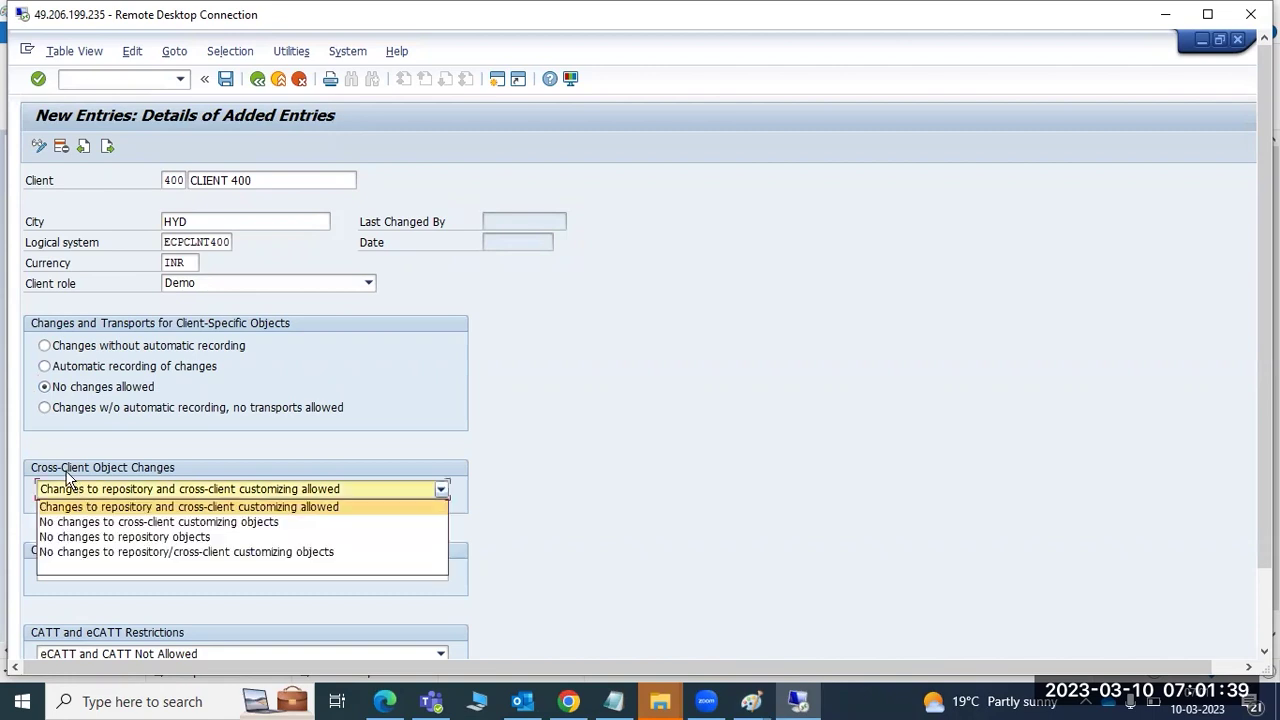
click(86, 552)
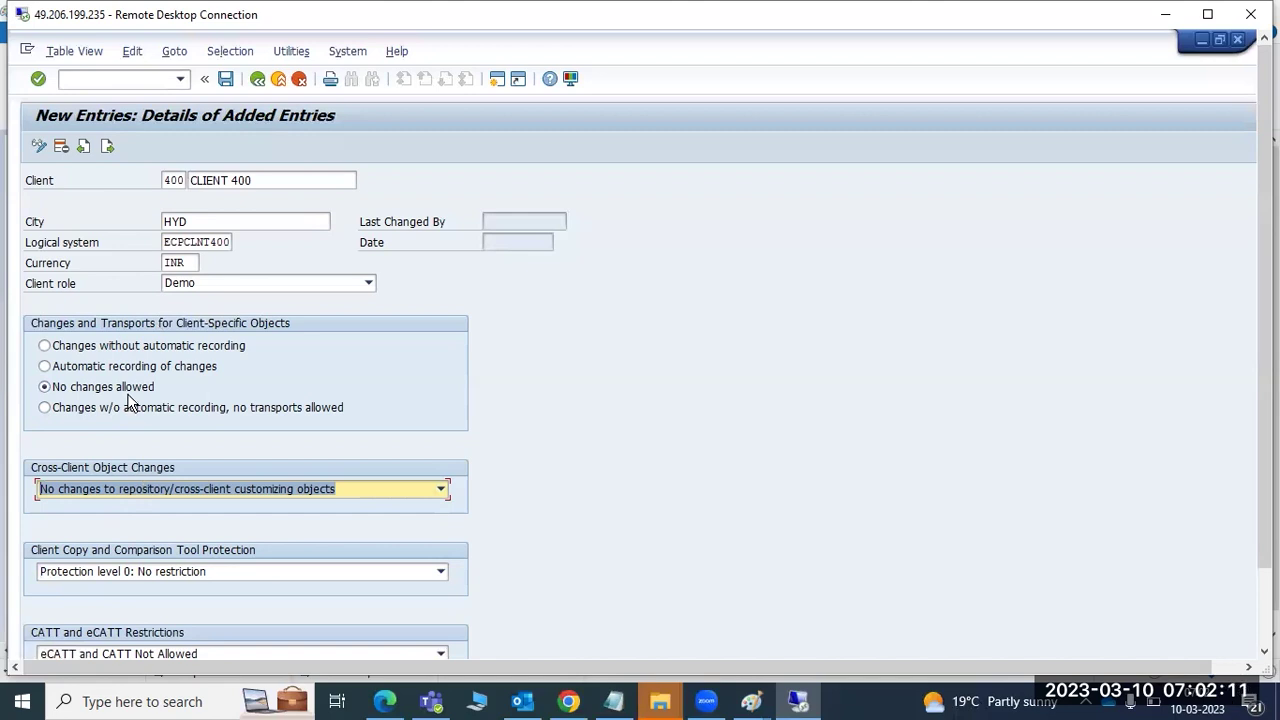
- Give client 400 automatic change recording and allowed repository/cross-client customizing changes, then switch to Paint
click(84, 366)
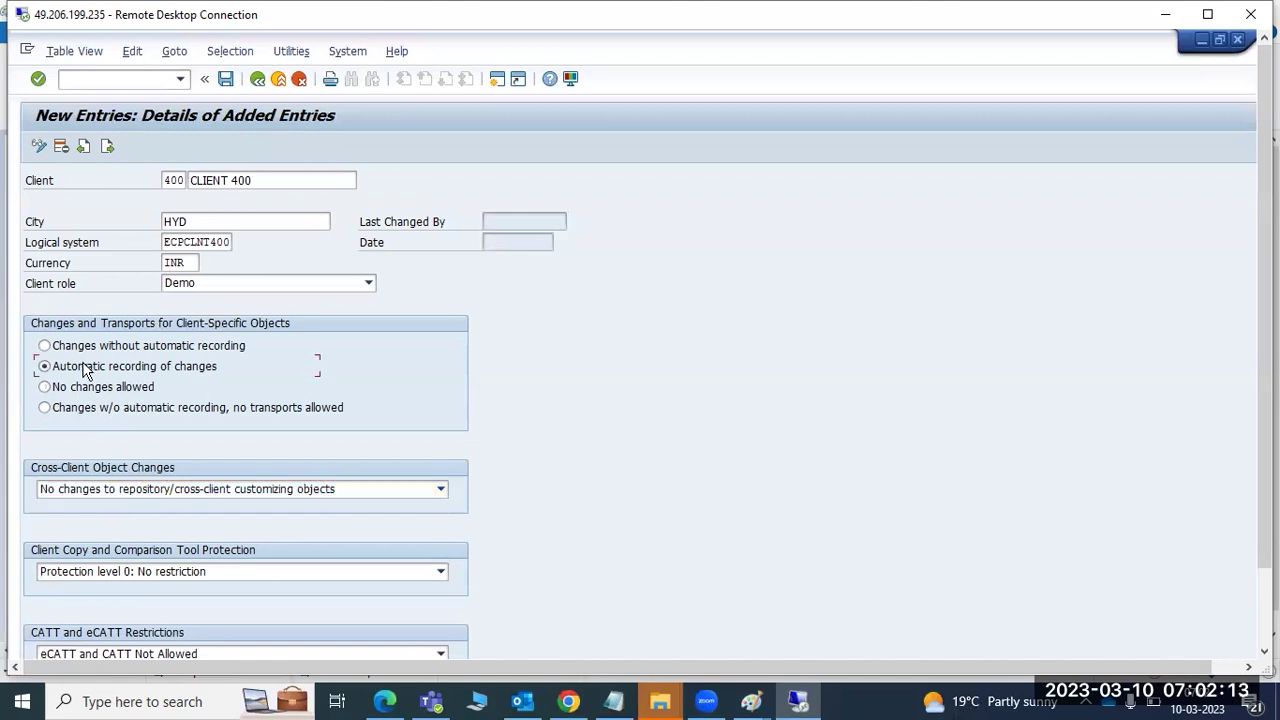
click(113, 489)
click(118, 507)
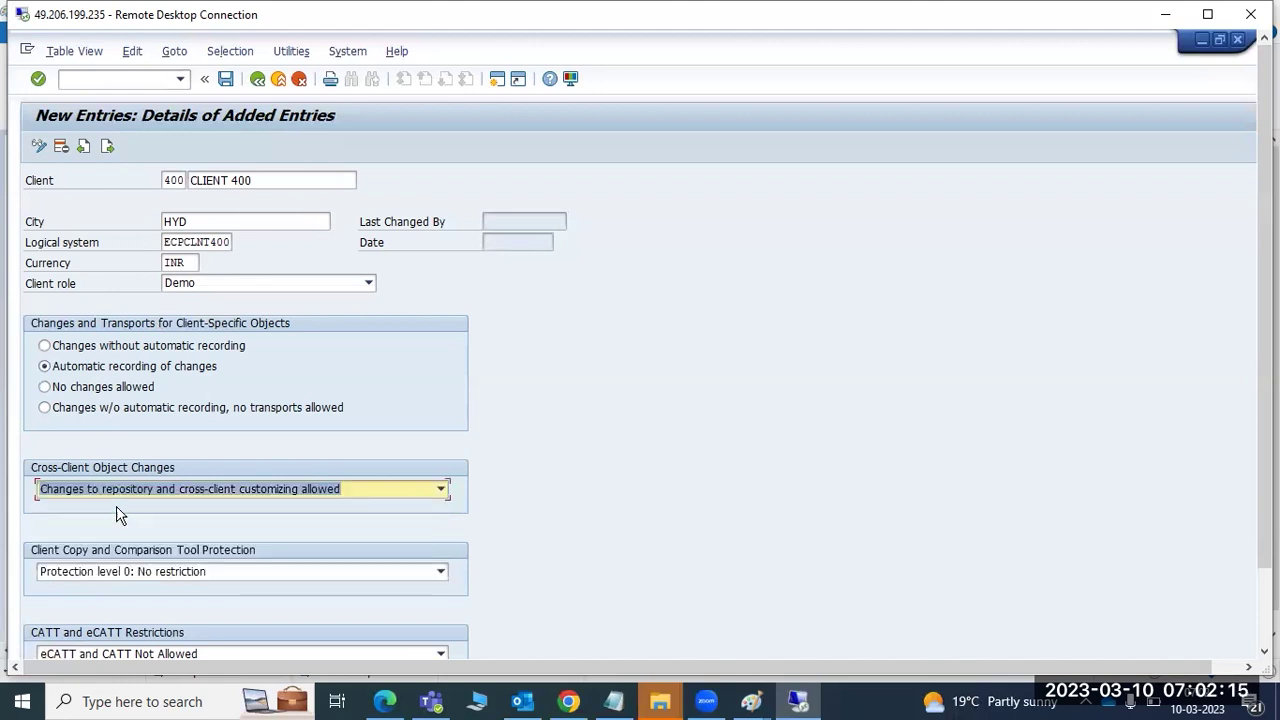
click(86, 386)
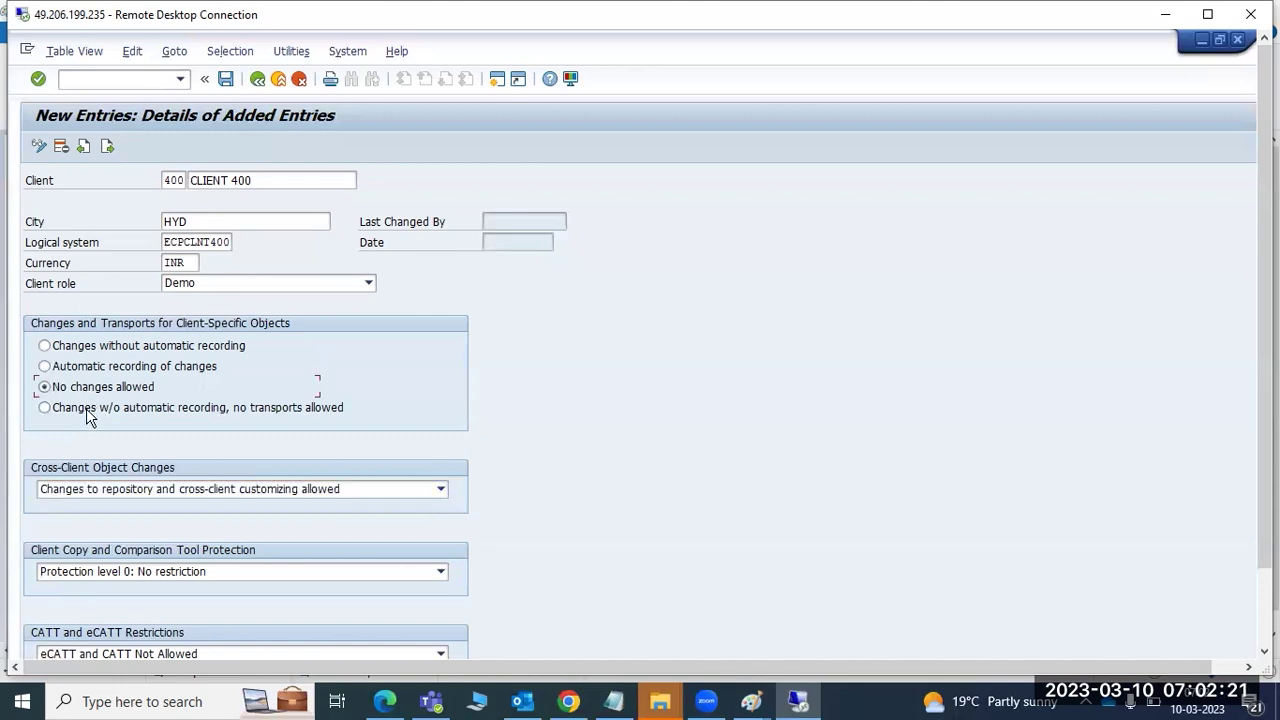
click(98, 489)
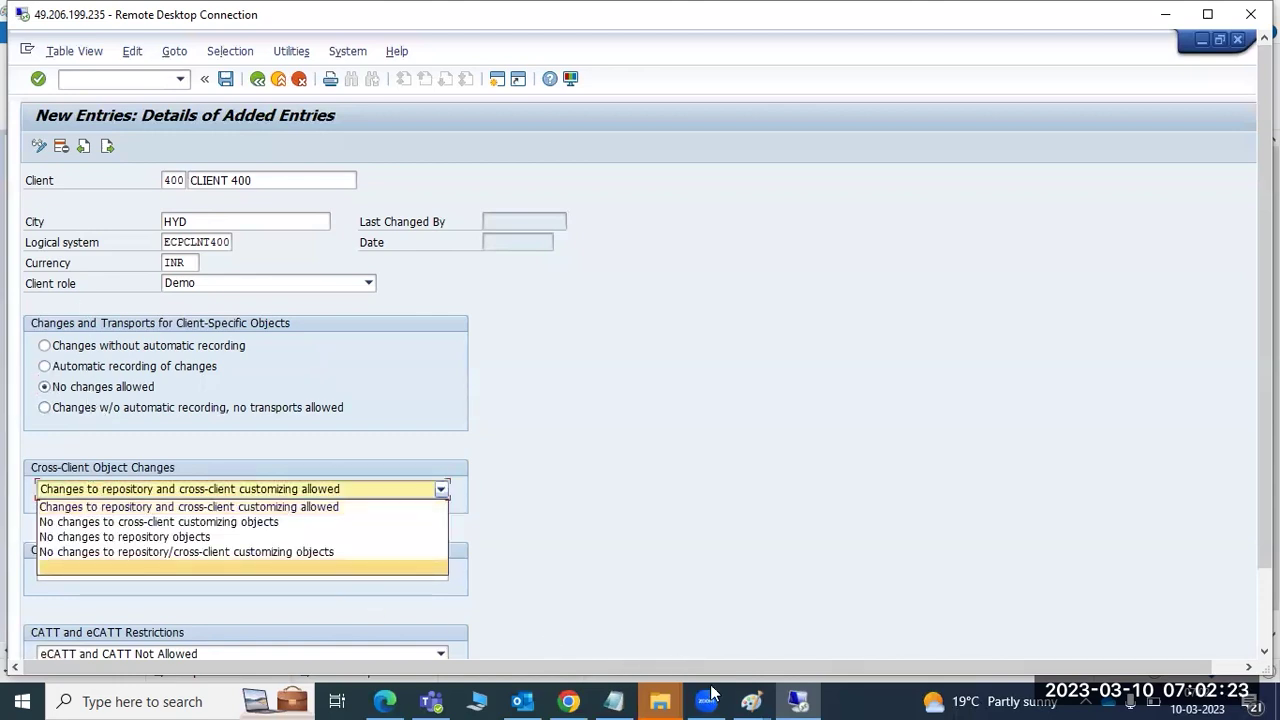
mouse_move(751, 701)
click(850, 615)
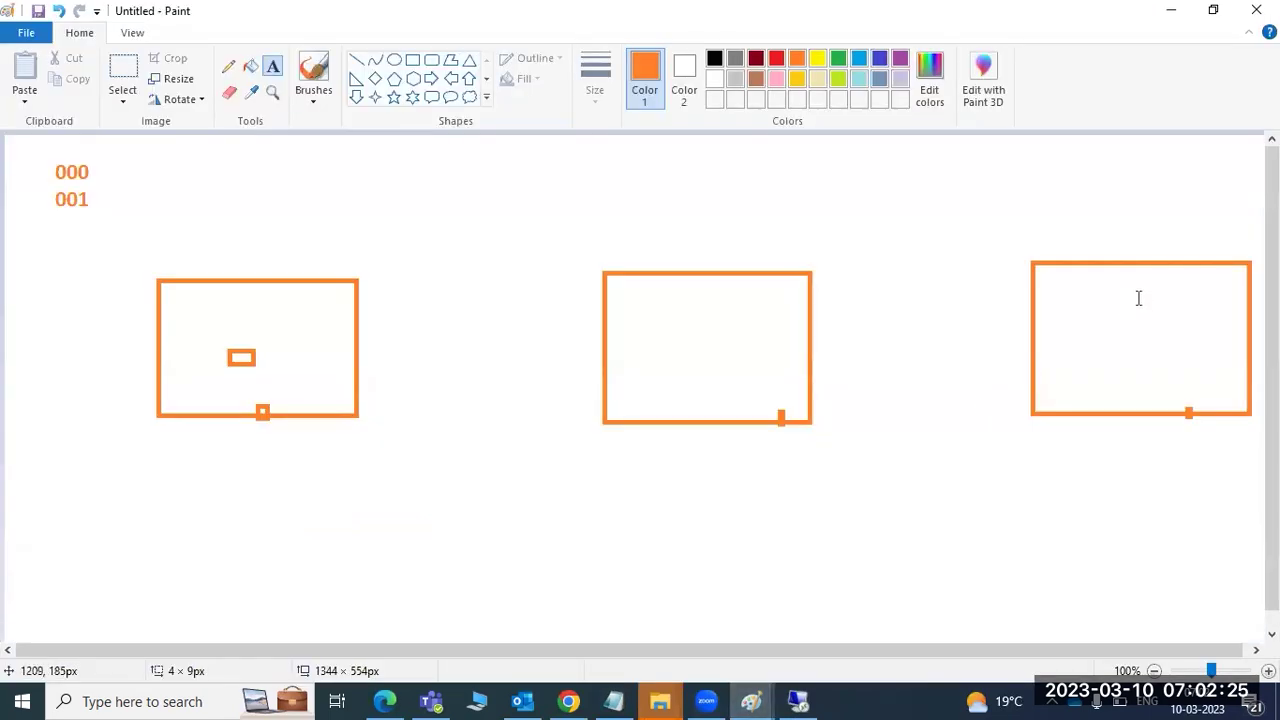
- Label the right, middle and left boxes PROD, QAS and DEV
click(1106, 320)
text(PROD)
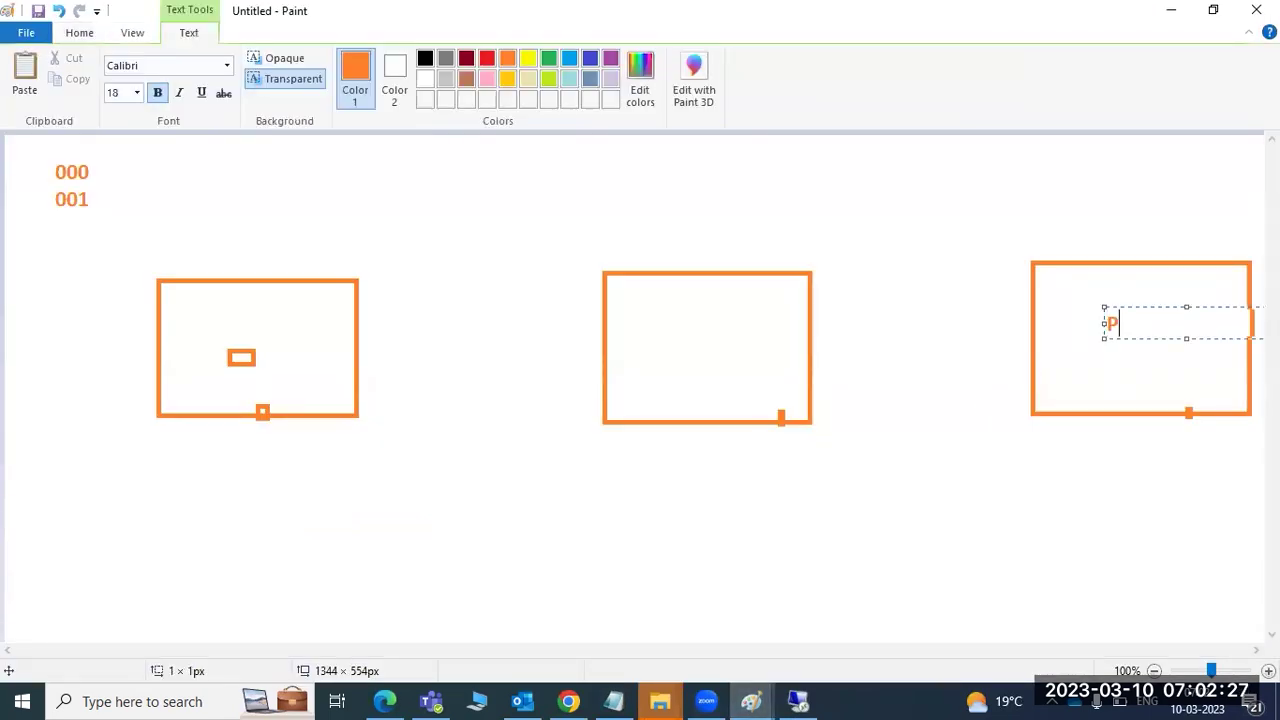
click(640, 336)
text(QAS)
click(216, 320)
text(DEV)
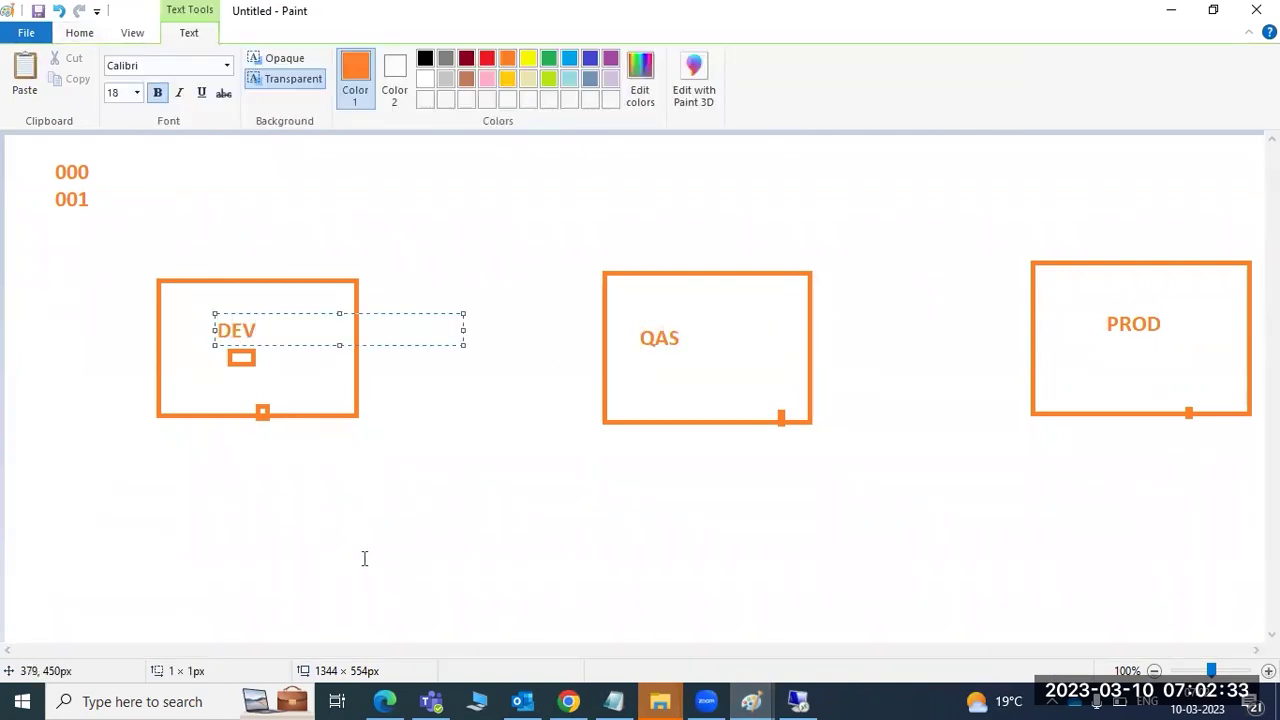
click(363, 557)
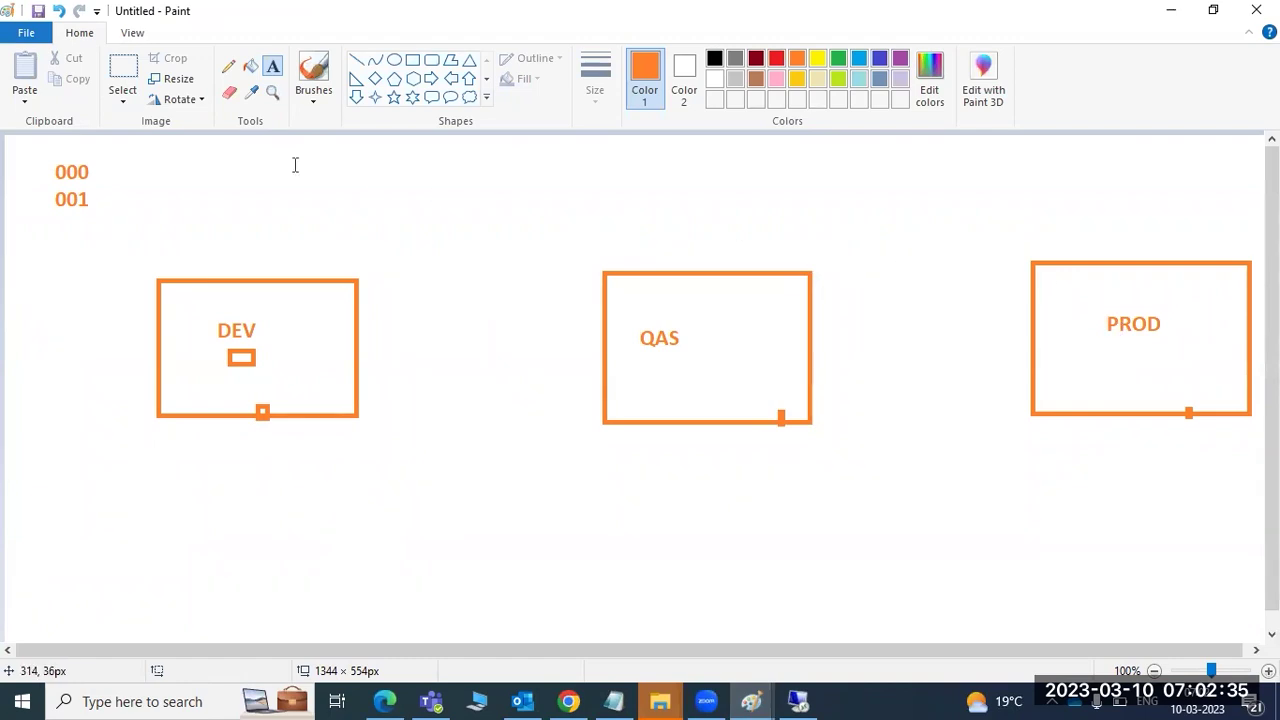
click(357, 62)
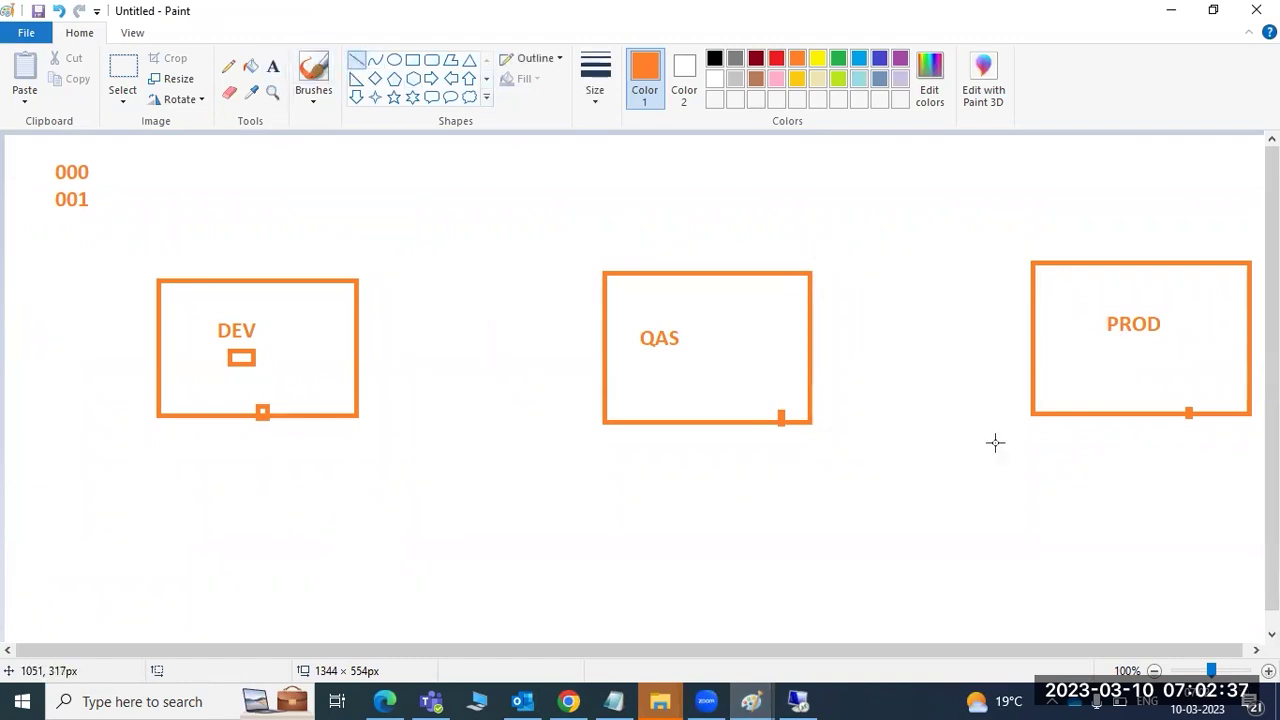
- Draw lines below PROD, left of DEV and from DEV across to QAS, then return to SAP
mouse_move(1051, 542)
mouse_down()
mouse_move(1104, 370)
mouse_move(1179, 378)
mouse_up()
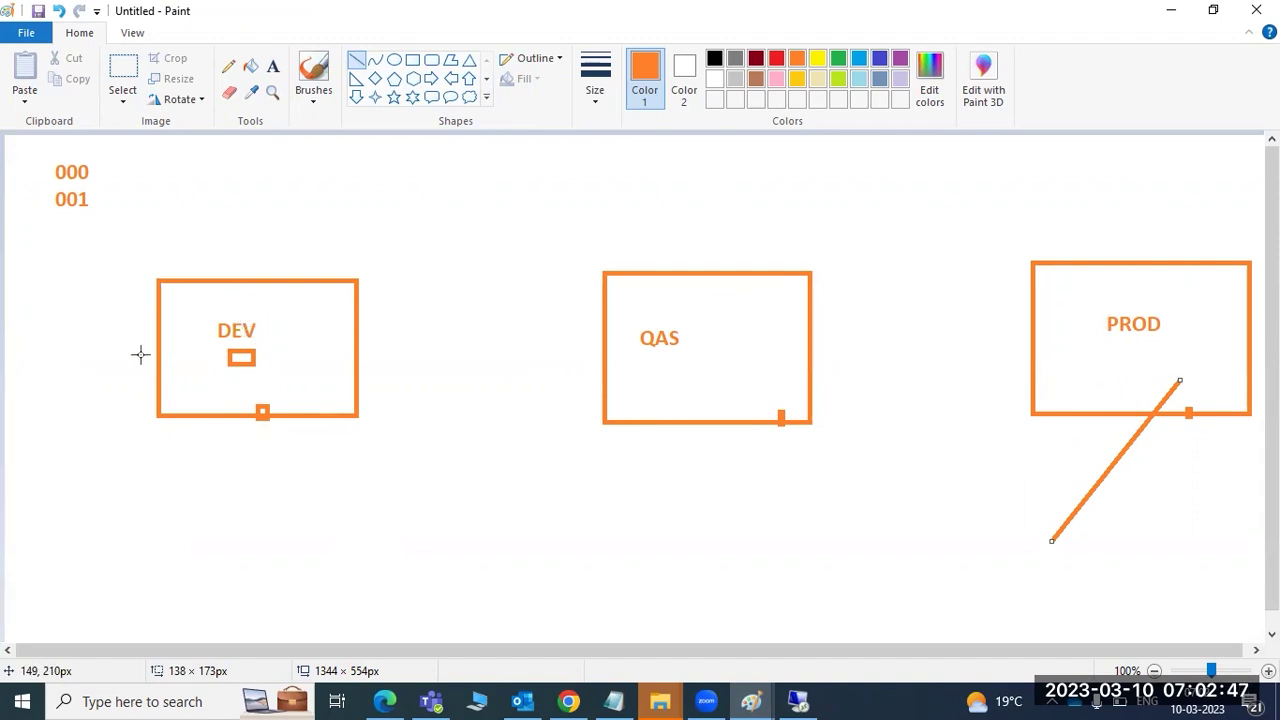
click(107, 311)
drag(114, 311, 181, 297)
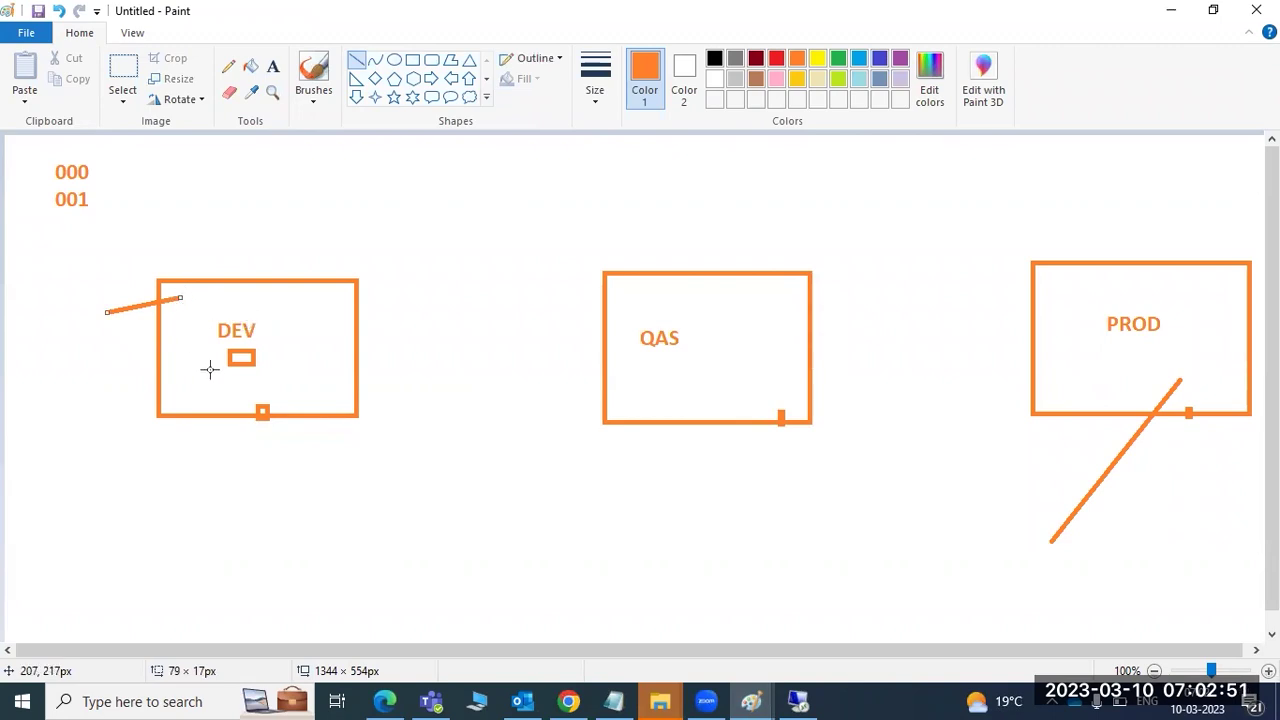
drag(298, 336, 1104, 351)
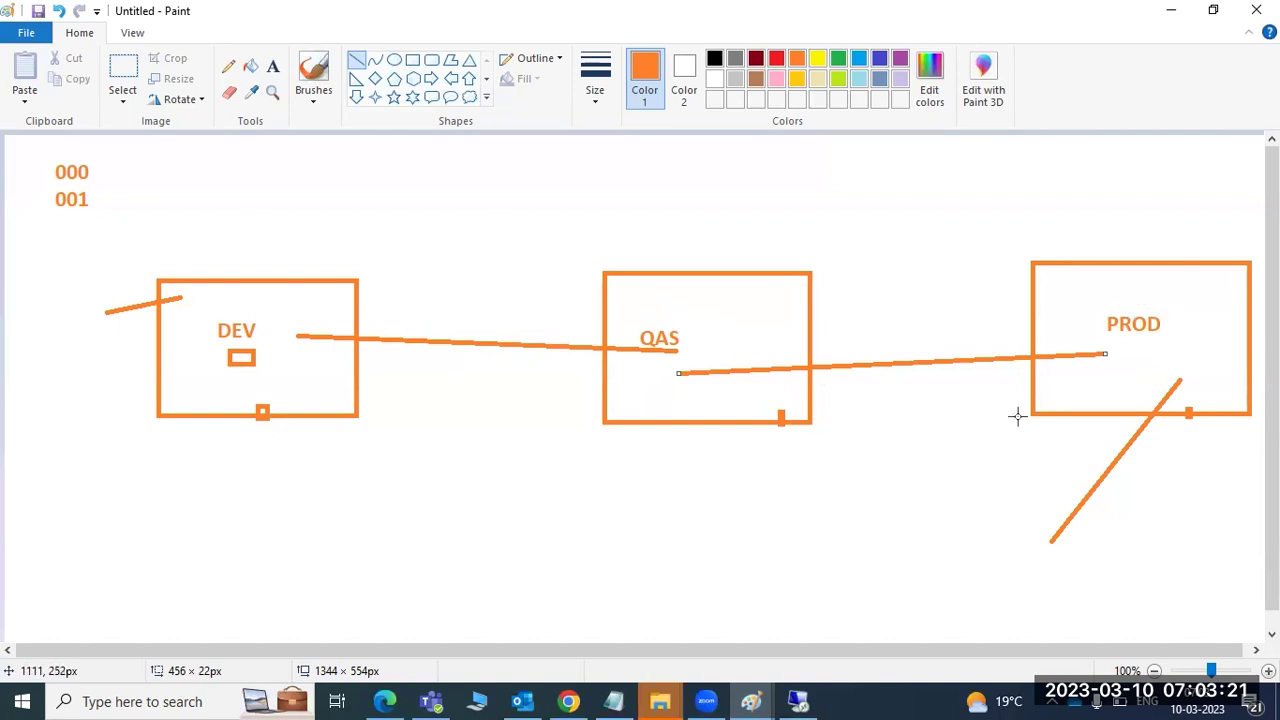
click(751, 701)
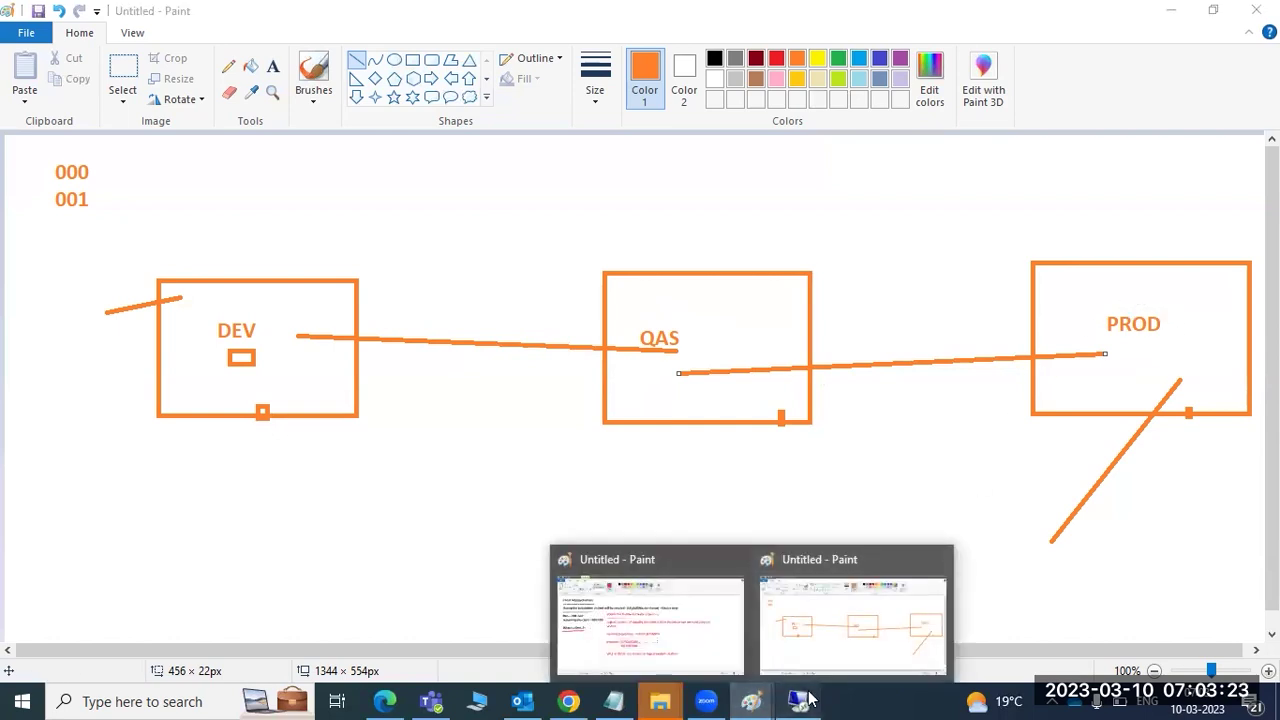
click(808, 701)
- Keep client role Demo, enable automatic recording of changes, and allow repository and cross-client customizing changes
click(600, 410)
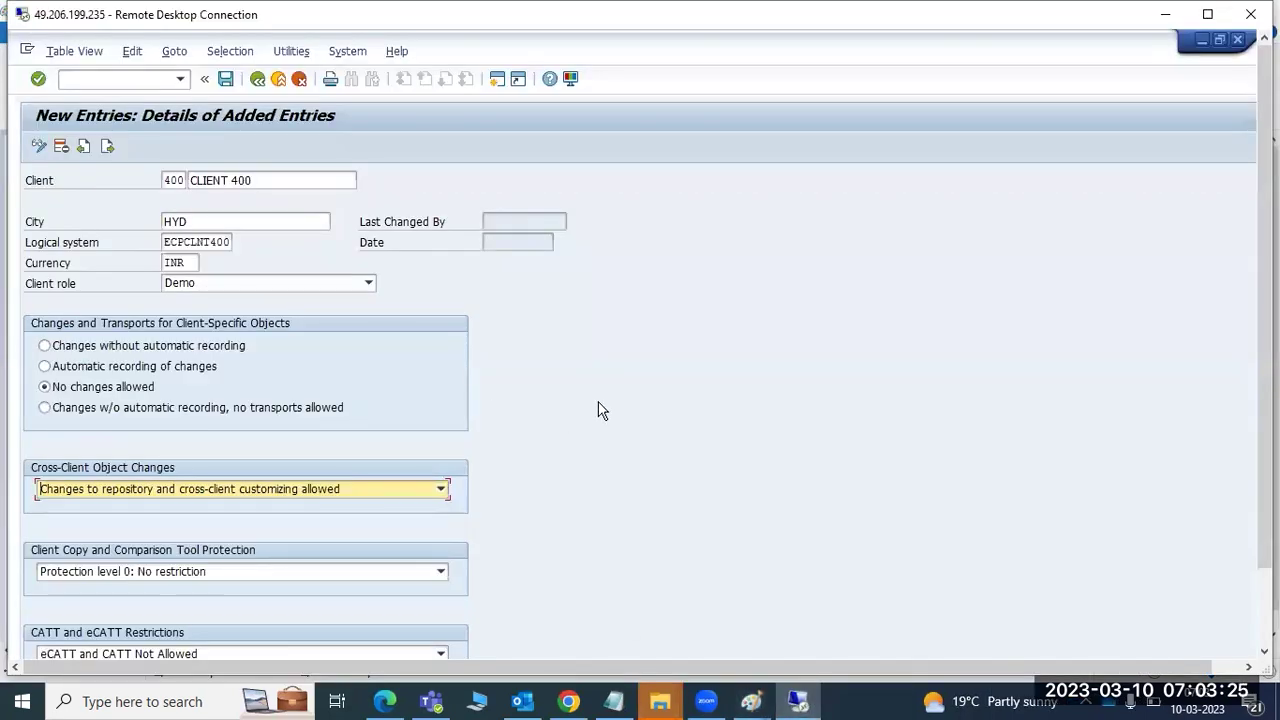
click(201, 285)
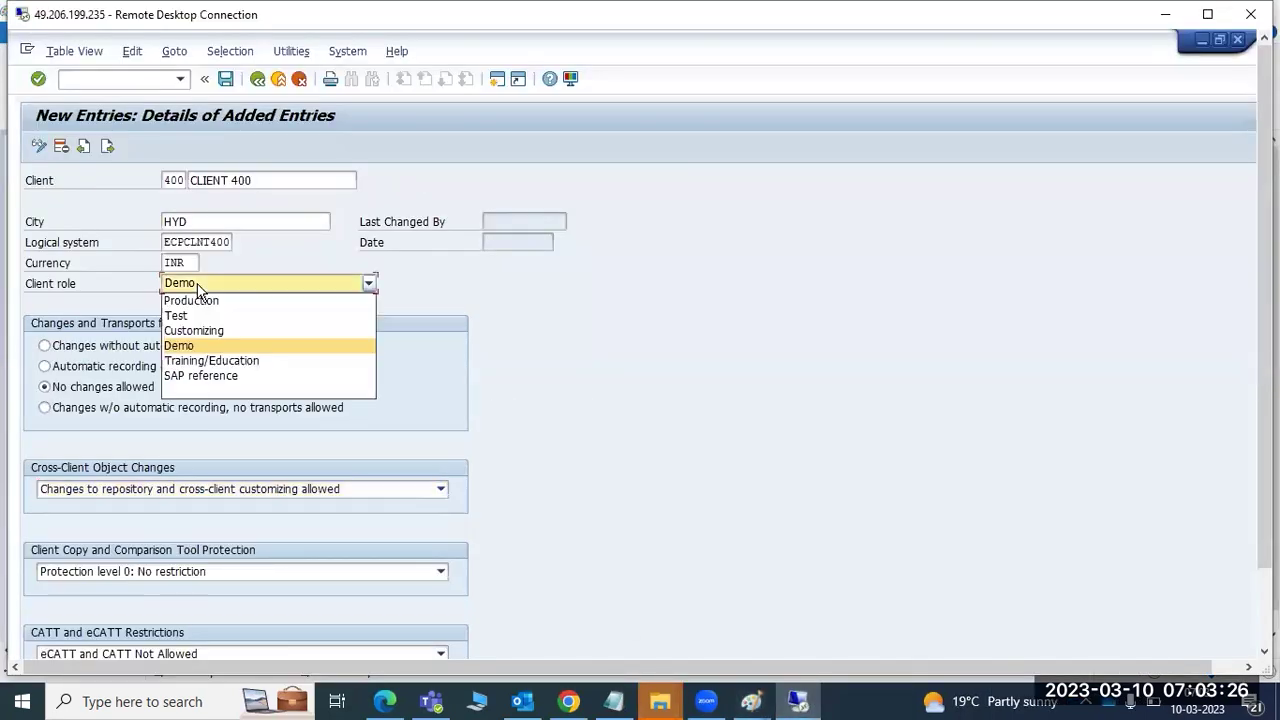
click(180, 345)
click(62, 368)
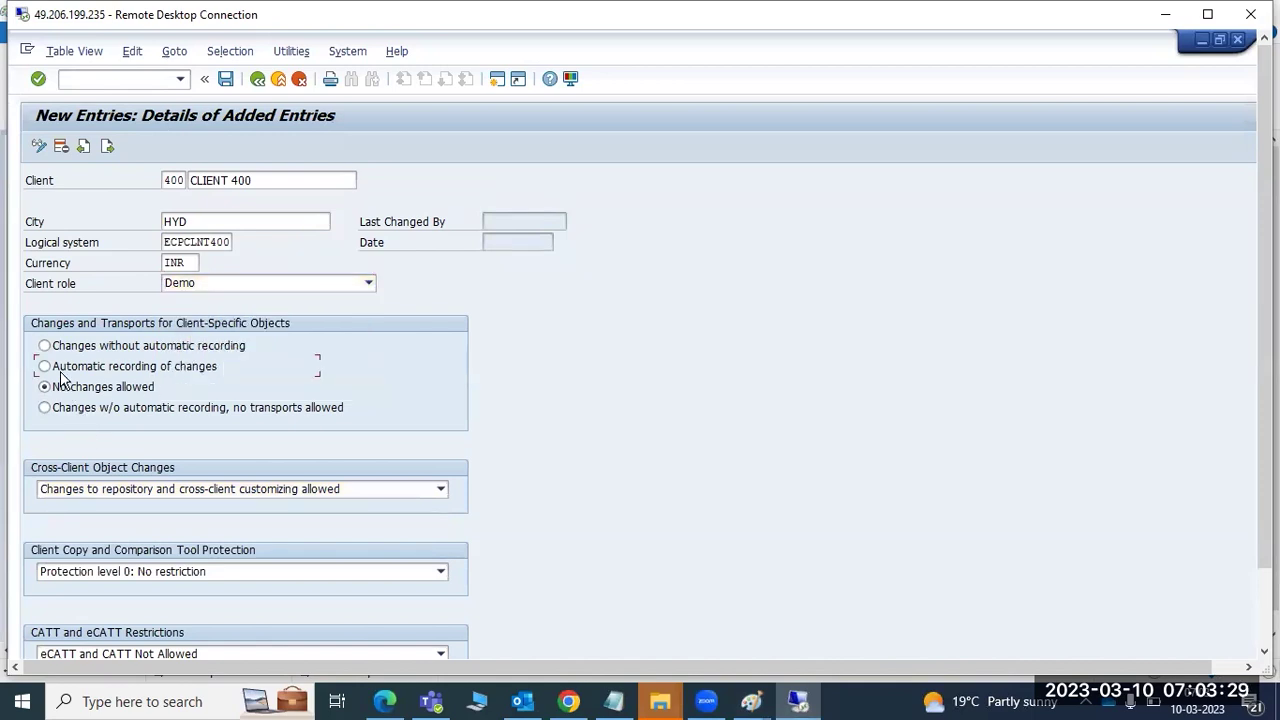
click(77, 489)
click(82, 506)
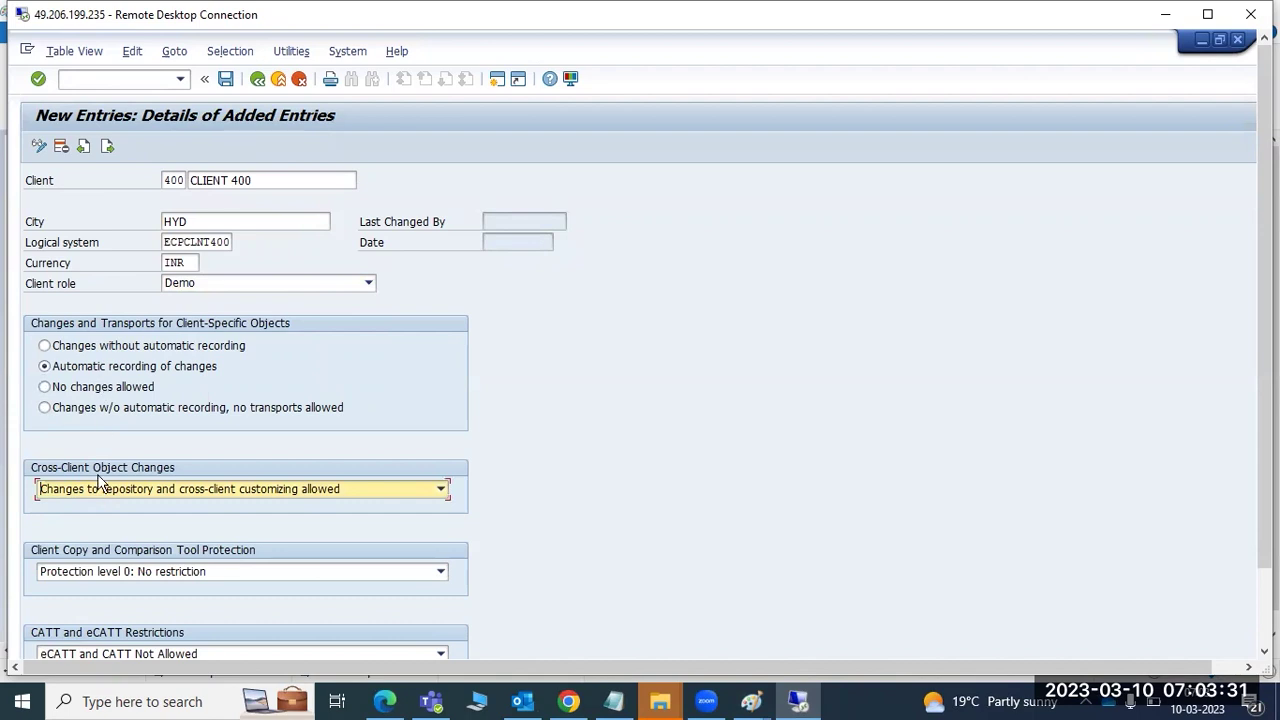
- Save client 400, acknowledge the logical system warning, and return to the Clients overview
click(225, 82)
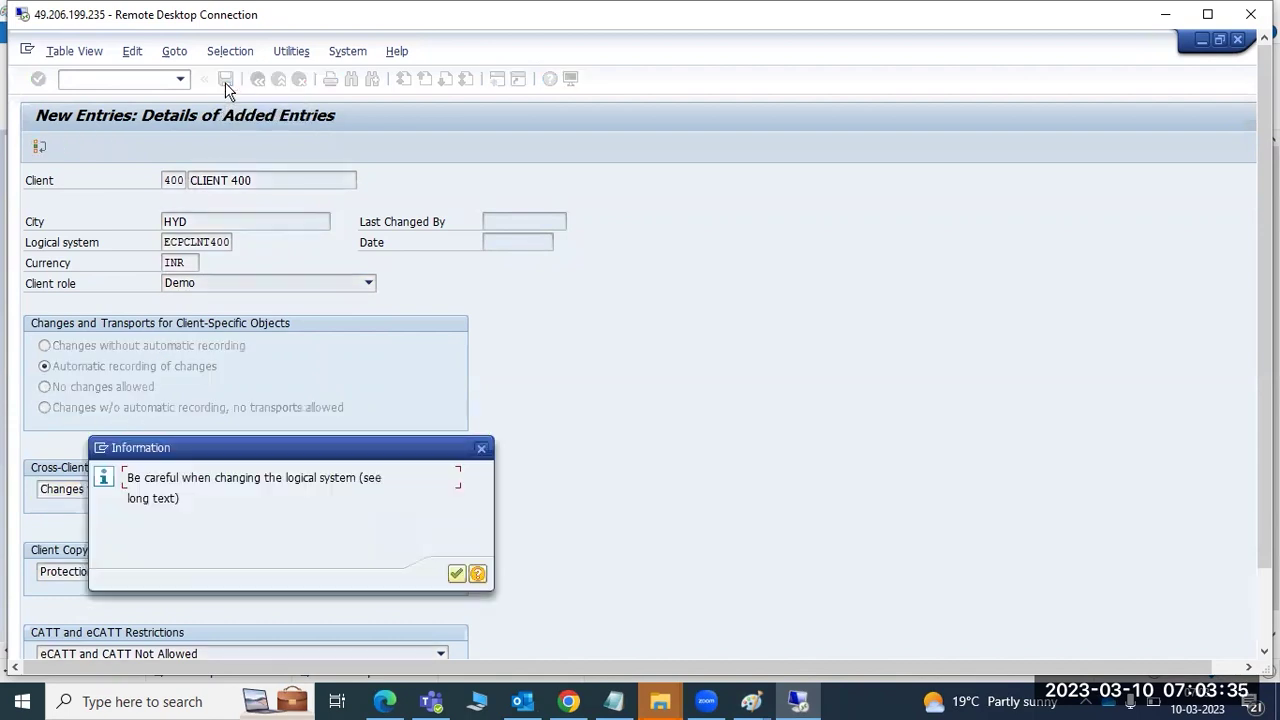
click(456, 573)
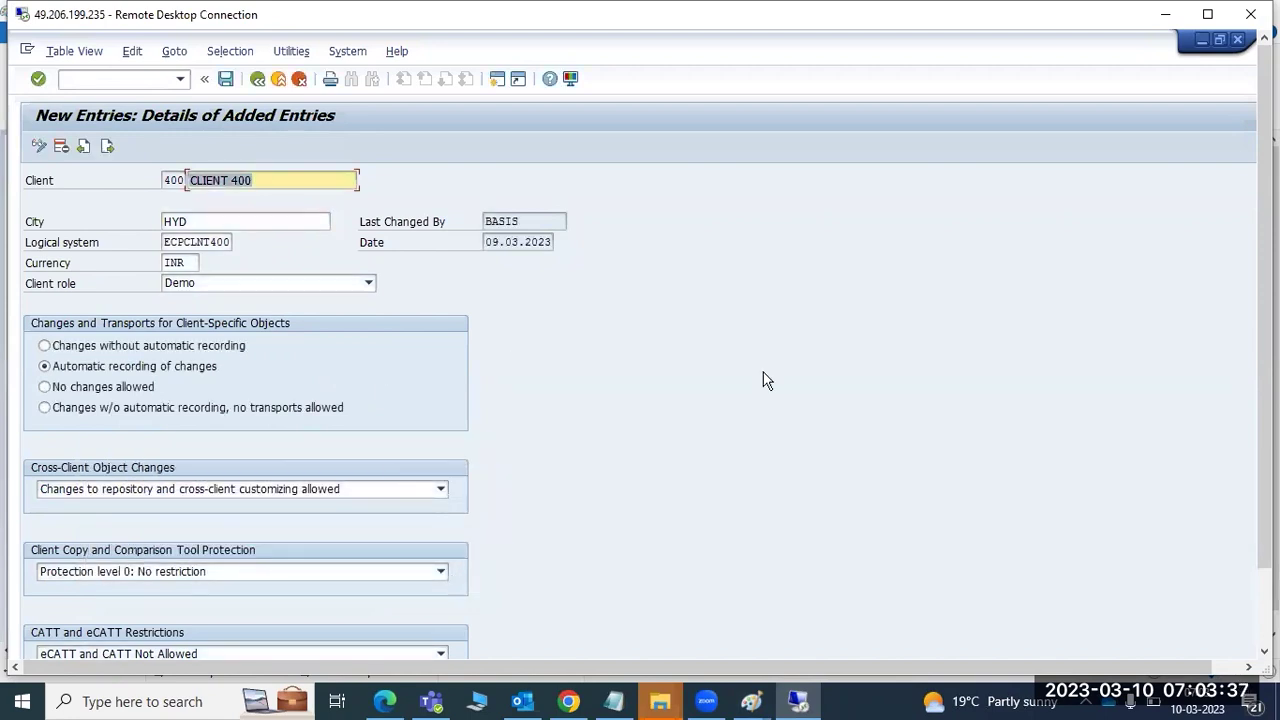
scroll(1264, 480, down, 3)
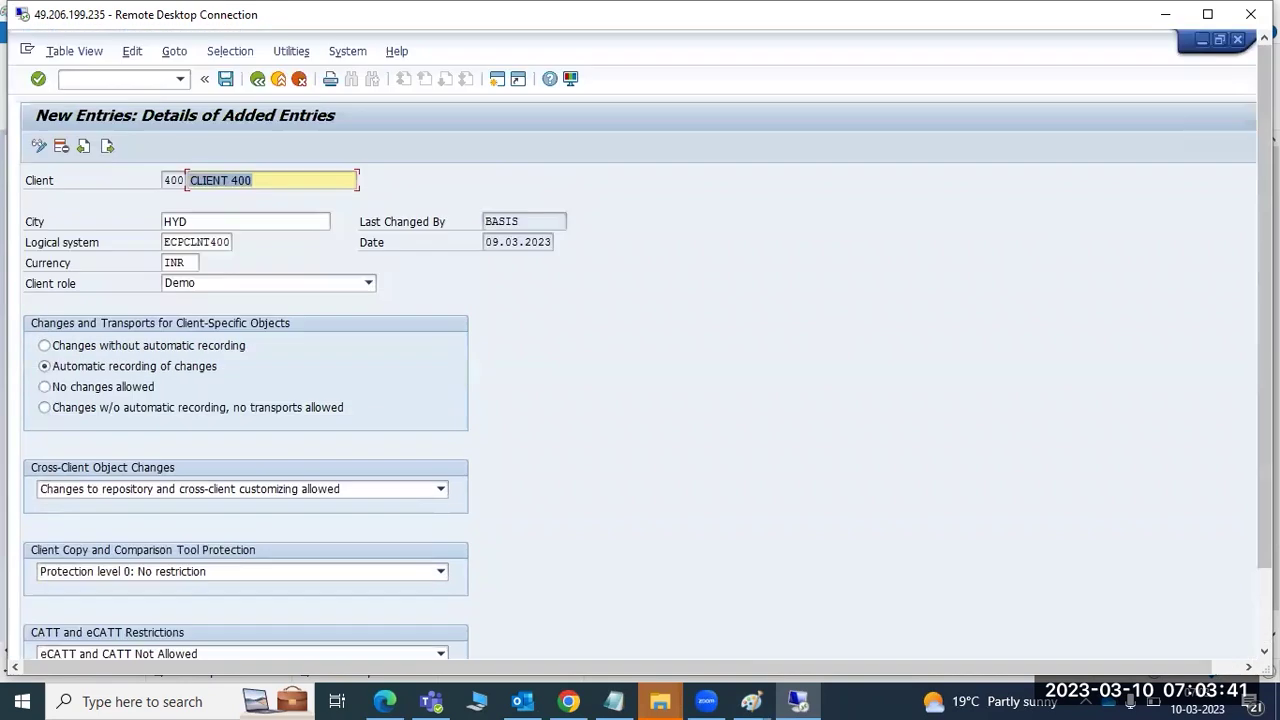
scroll(338, 158, up, 3)
click(257, 79)
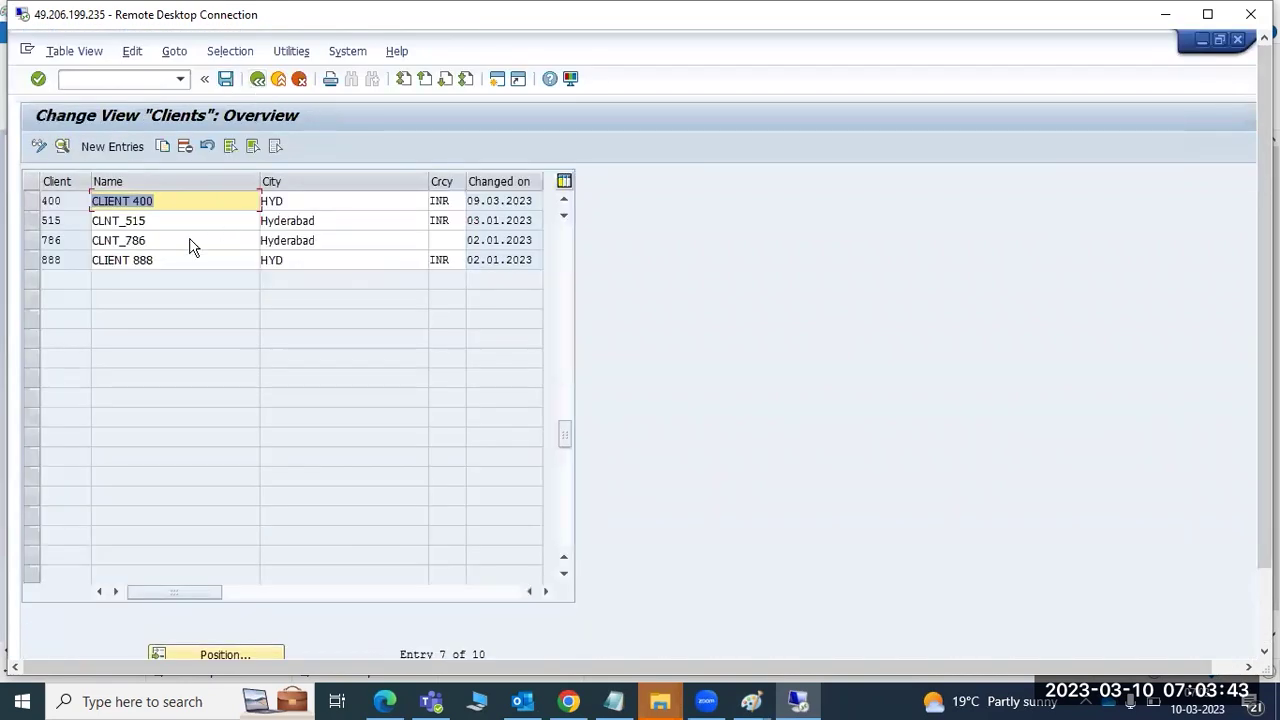
- Delete the client entries 101, 141, 200 and 400 from the SCC4 list
scroll(62, 297, up, 3)
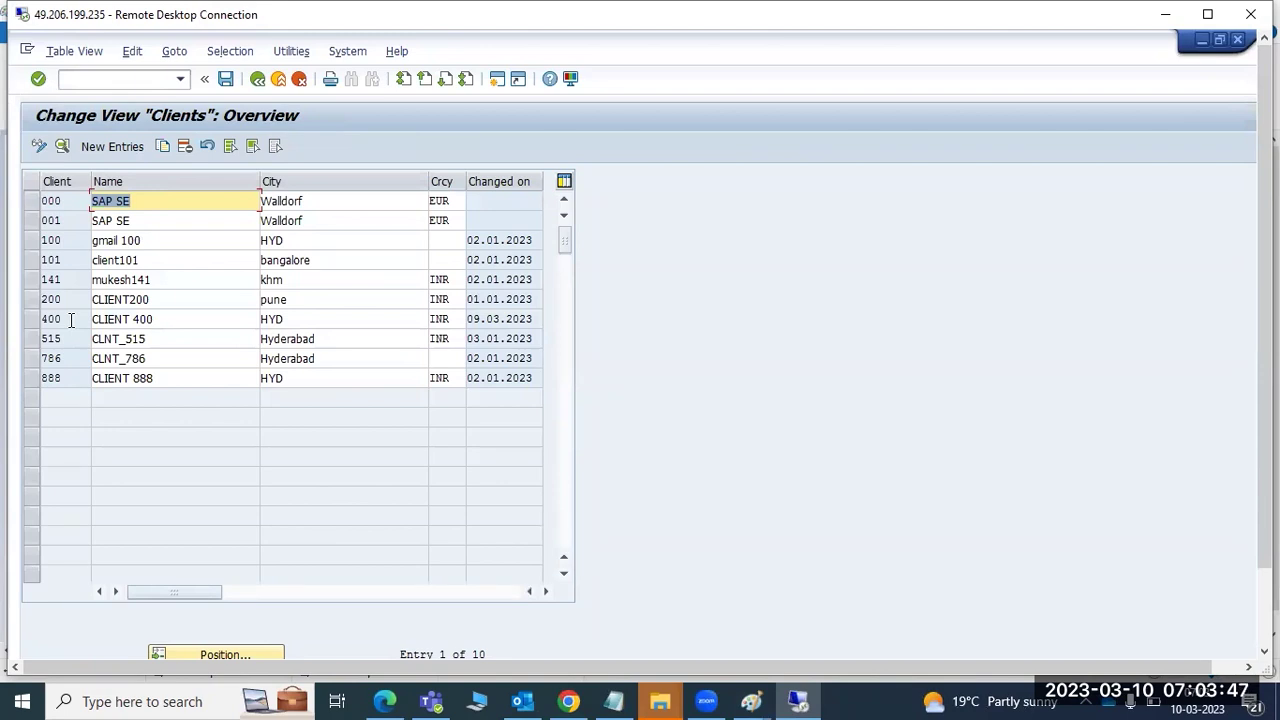
drag(475, 320, 515, 318)
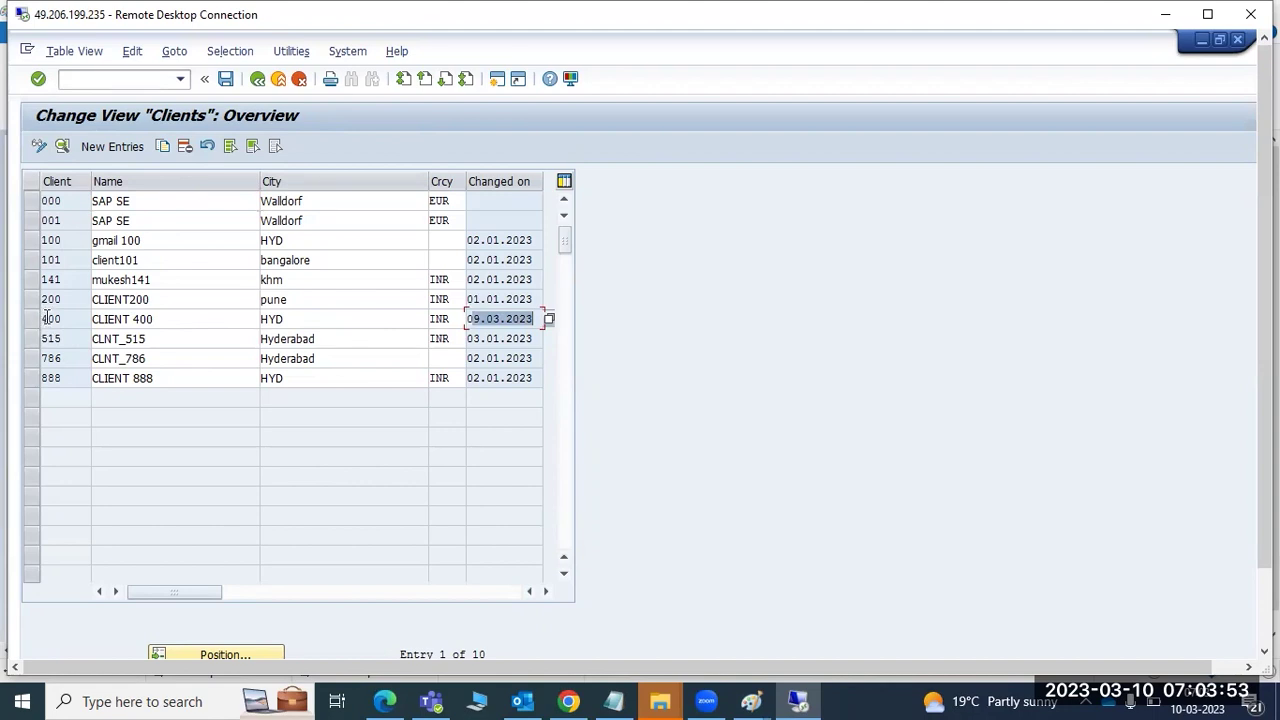
click(32, 261)
click(186, 147)
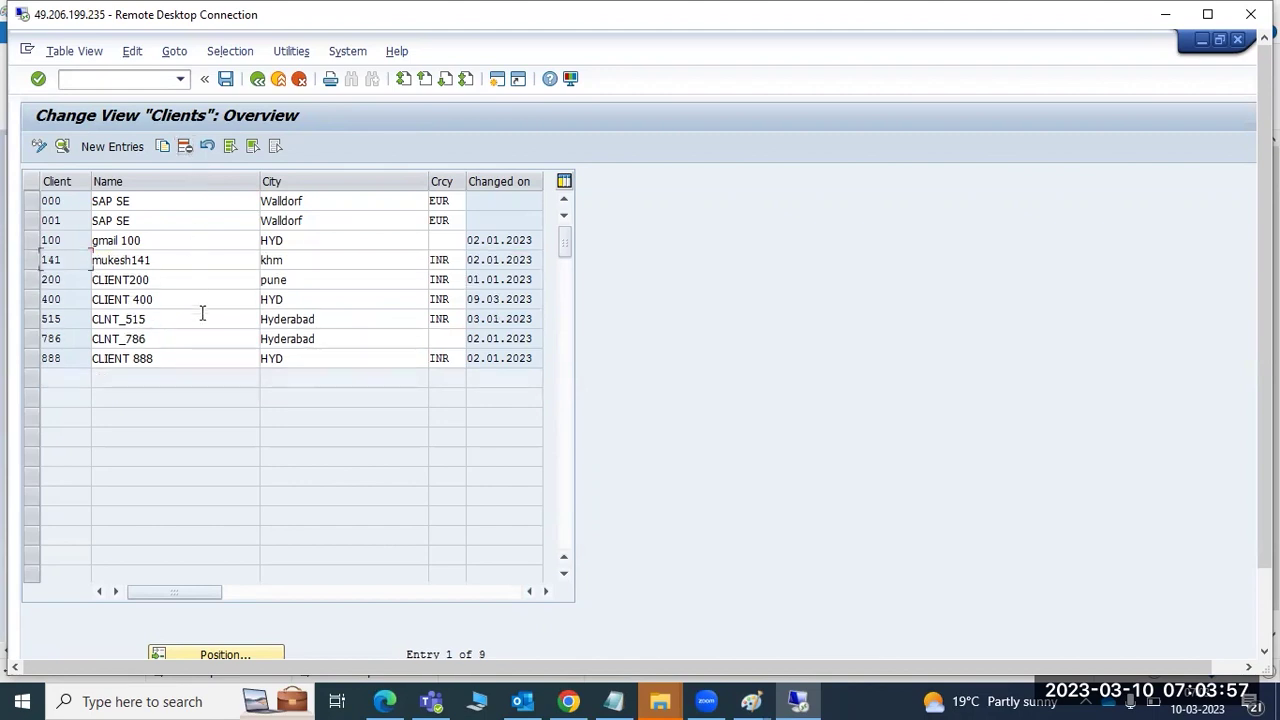
click(30, 262)
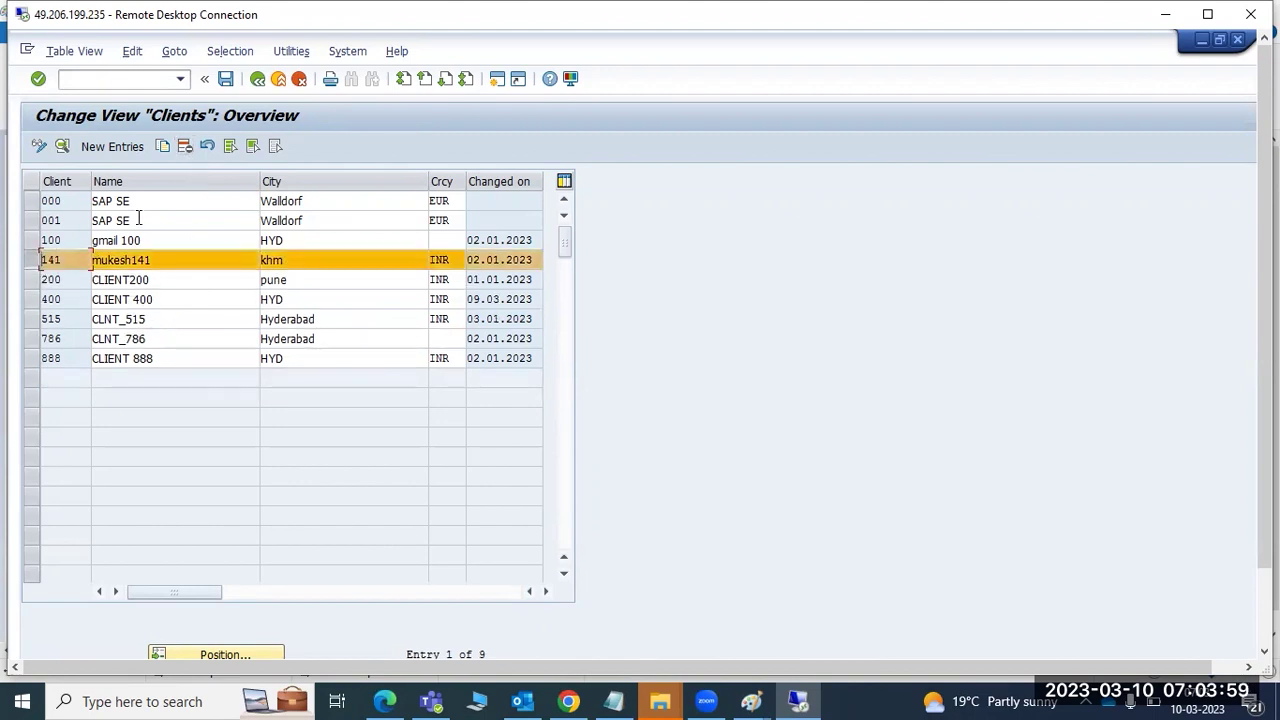
click(186, 147)
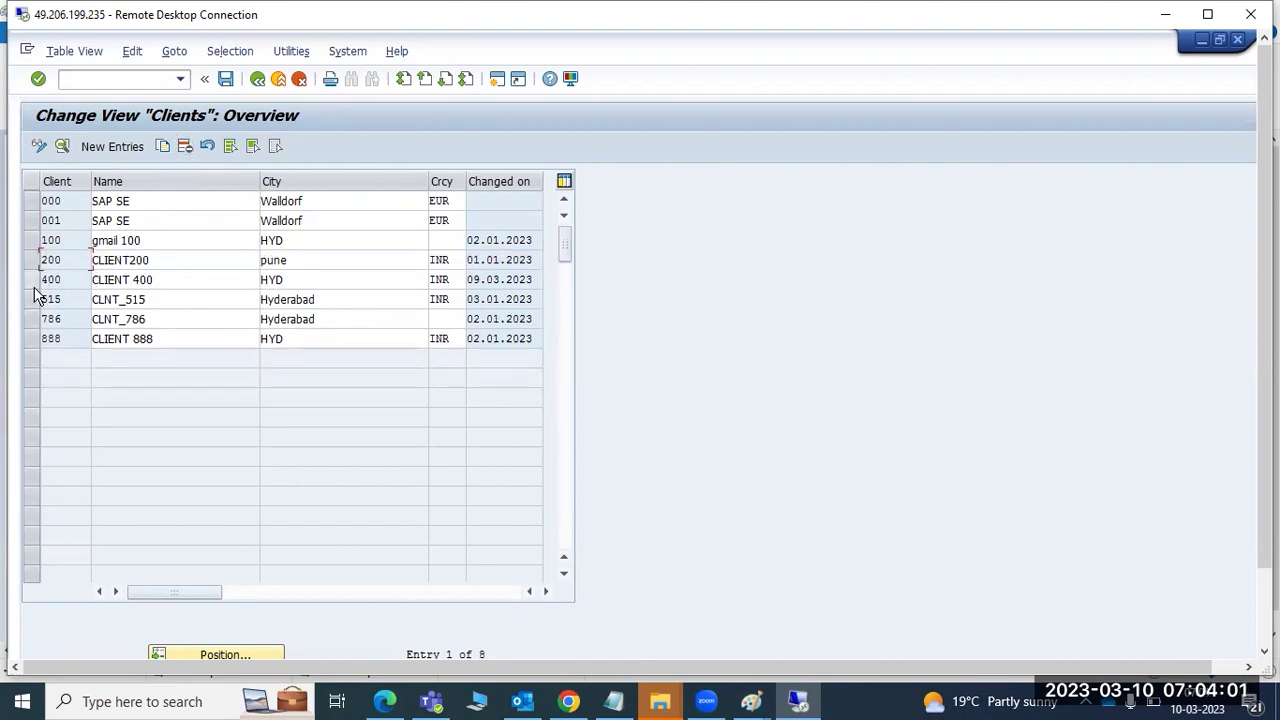
click(32, 280)
click(31, 260)
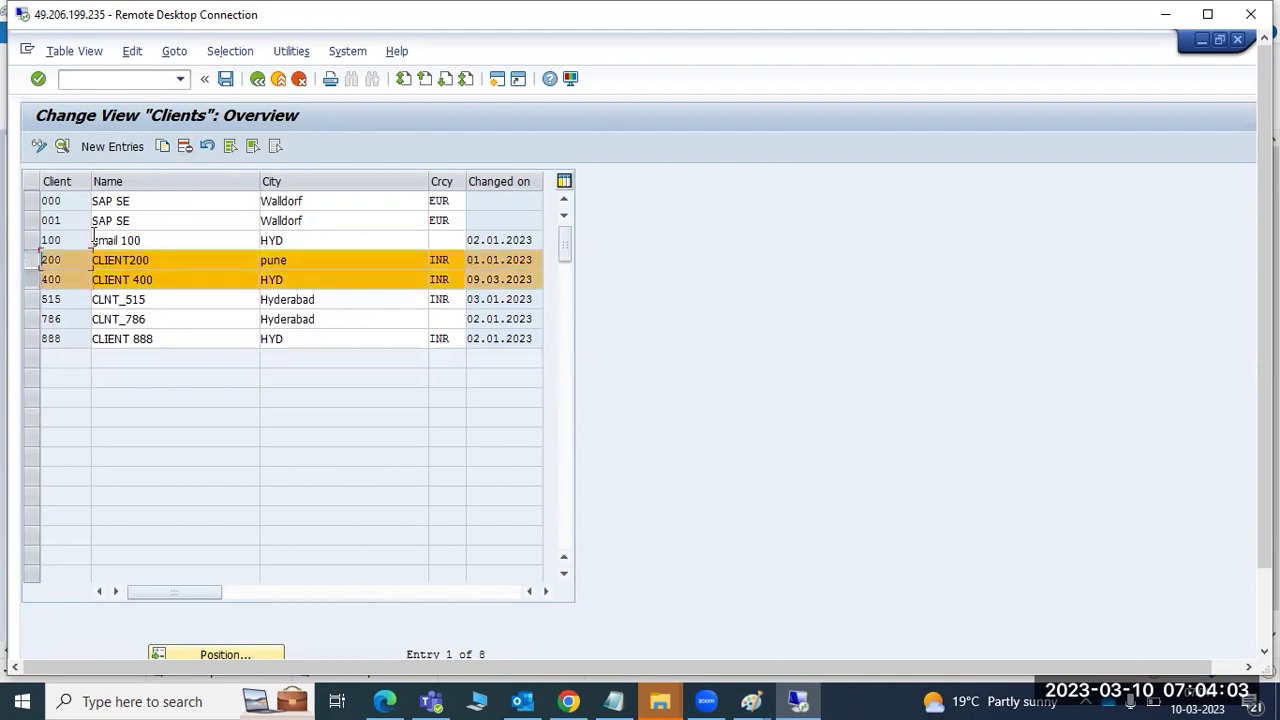
click(186, 147)
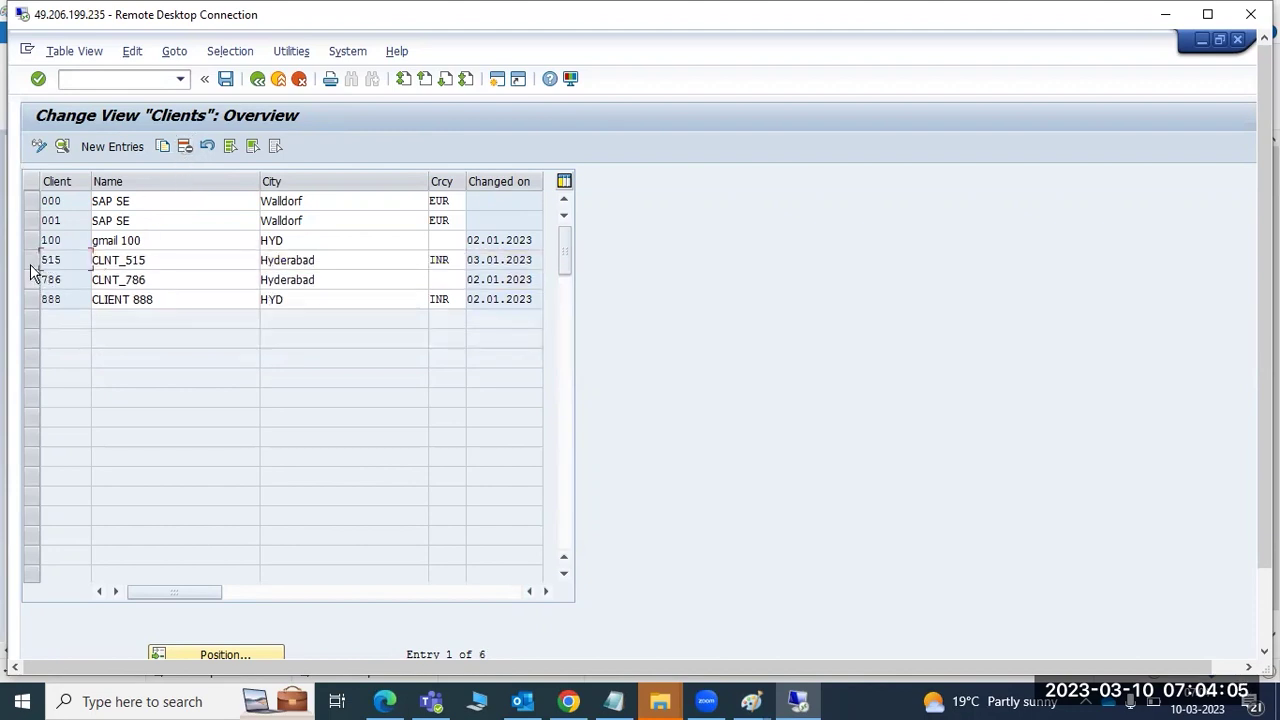
- Delete clients 515, 786 and 888, leaving only 000, 001 and 100
click(31, 260)
click(186, 147)
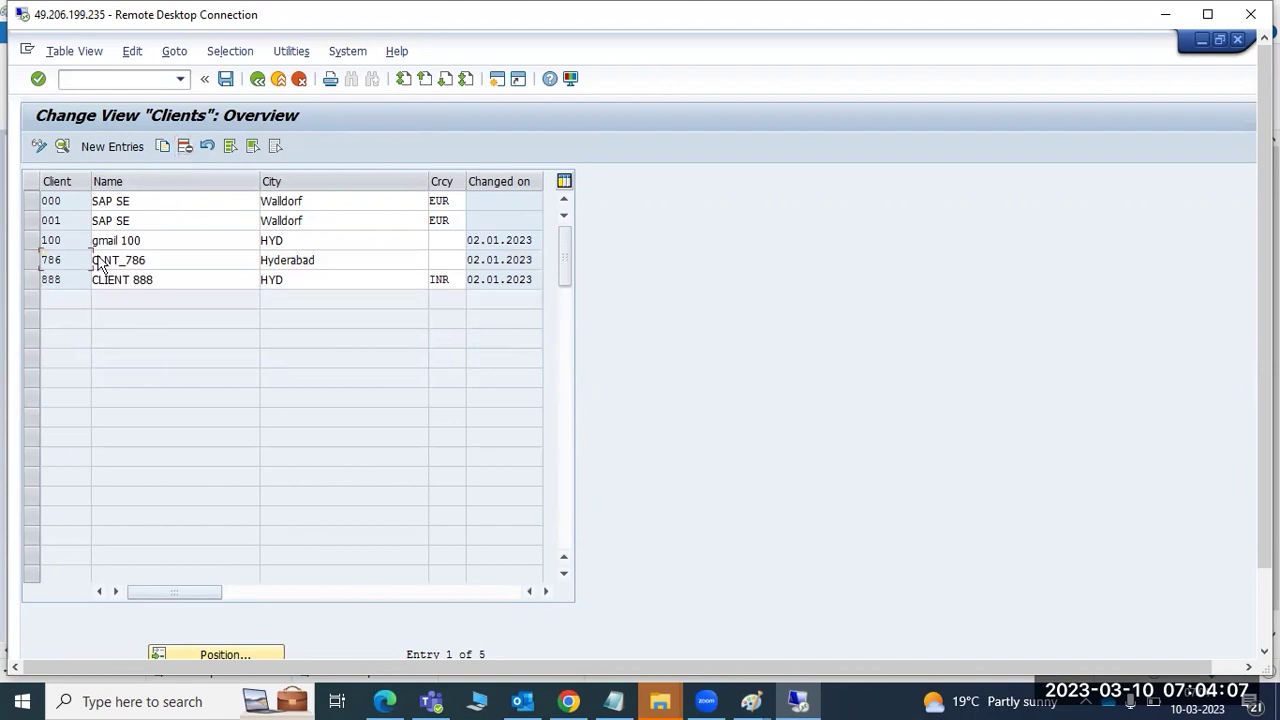
click(31, 260)
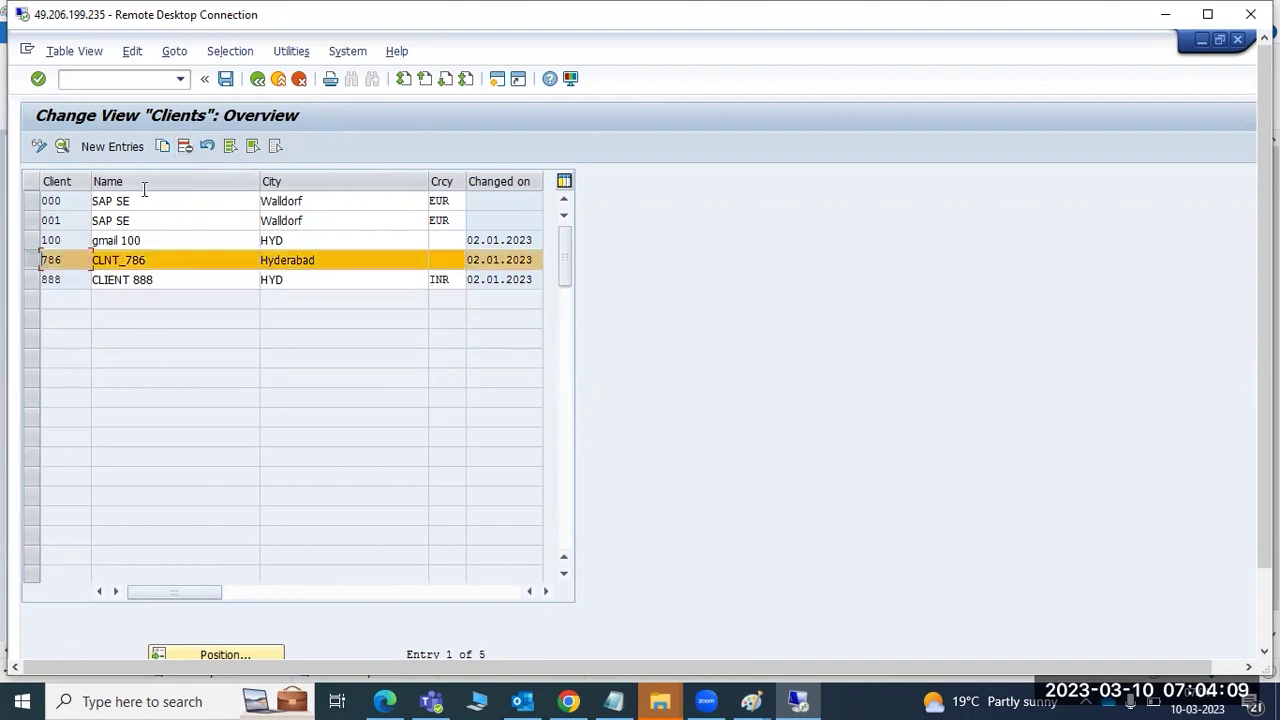
click(186, 147)
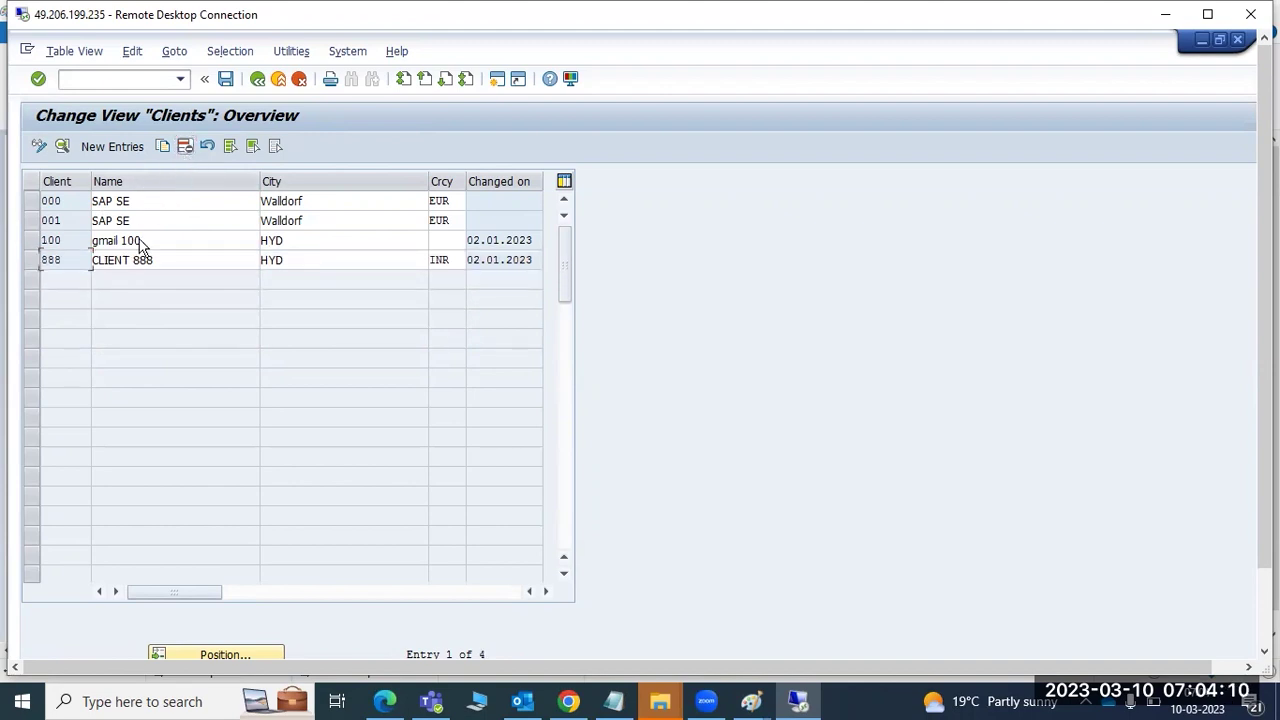
click(31, 262)
click(186, 147)
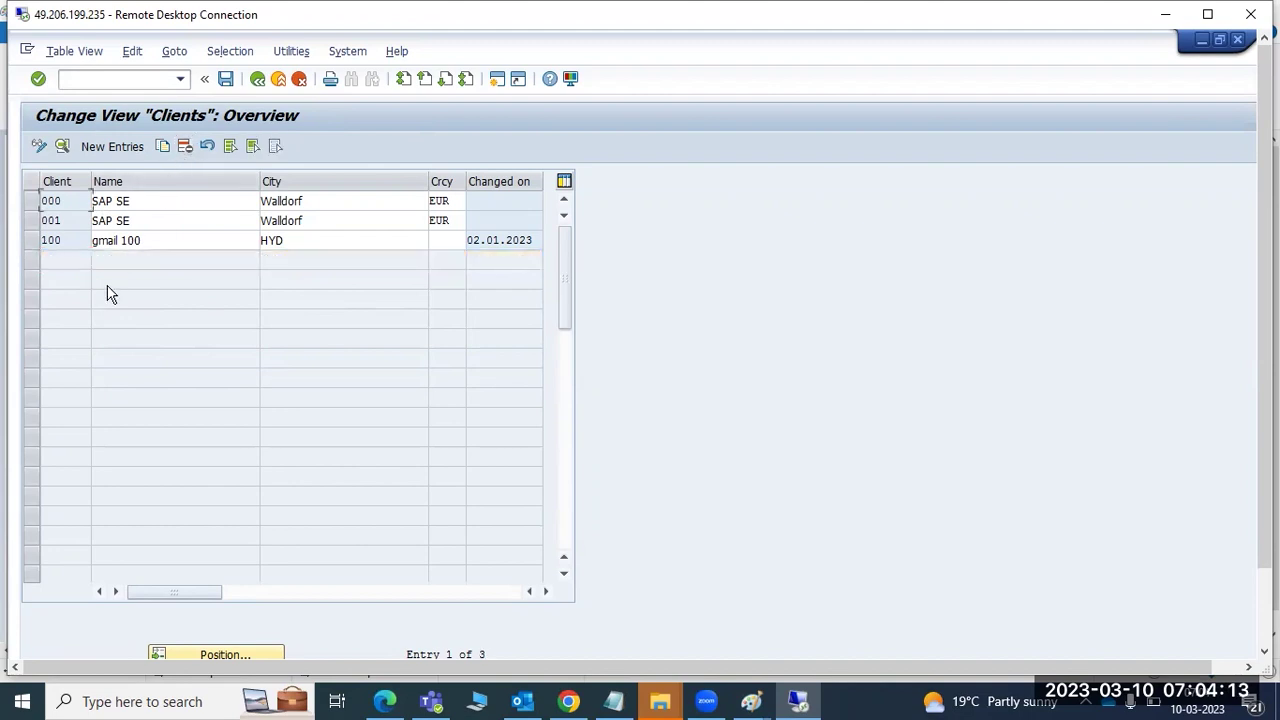
double_click(69, 243)
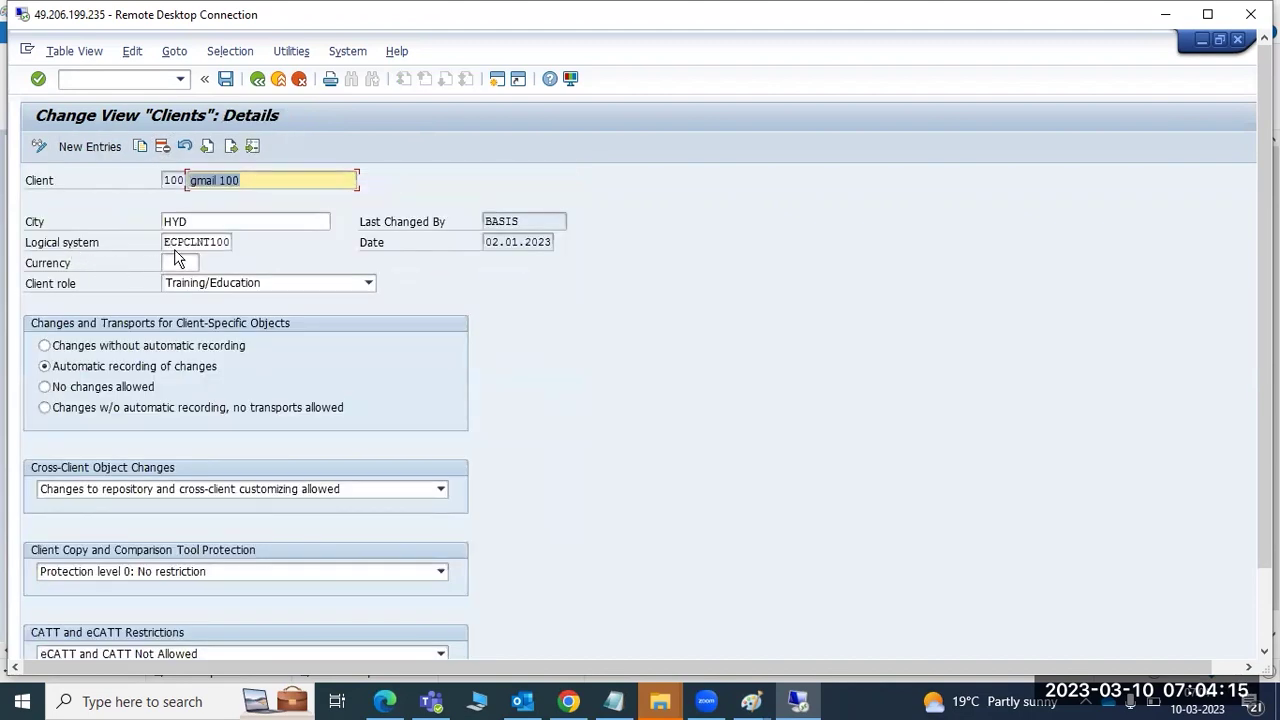
- Try saving client 100, note the ECPCLNT100 error, then exit client maintenance to Easy Access
click(226, 79)
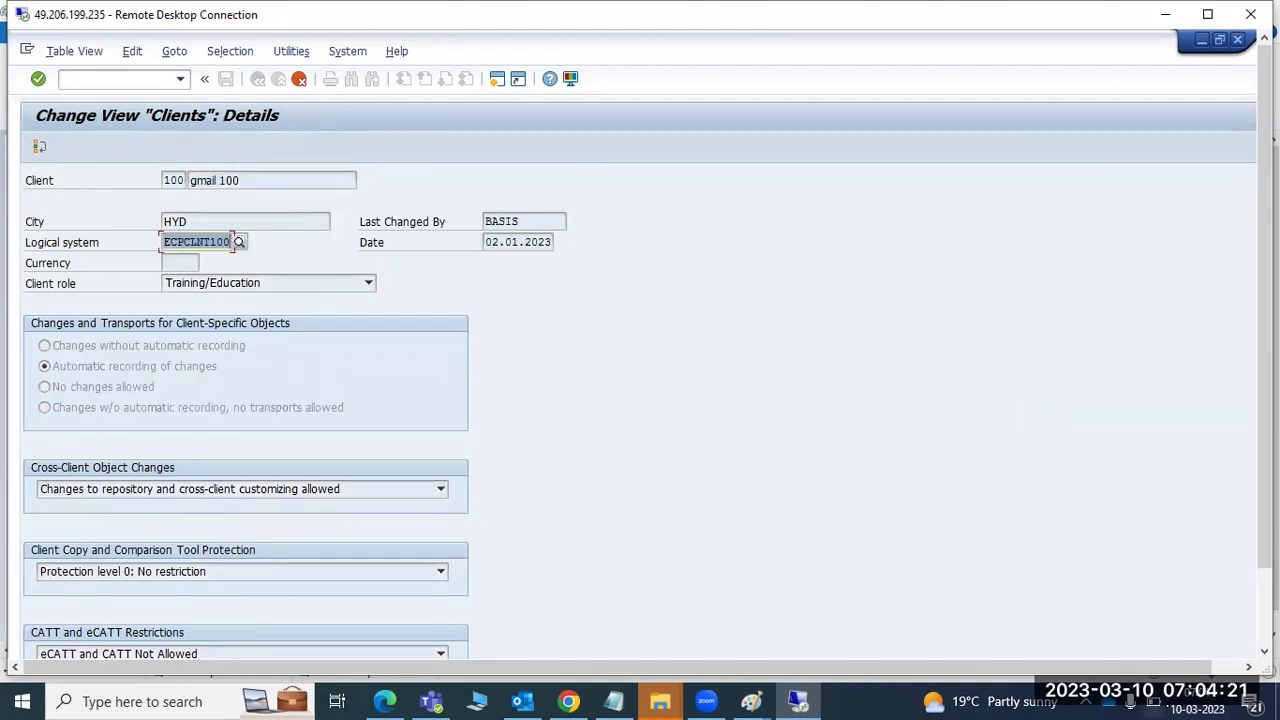
scroll(1264, 350, down, 2)
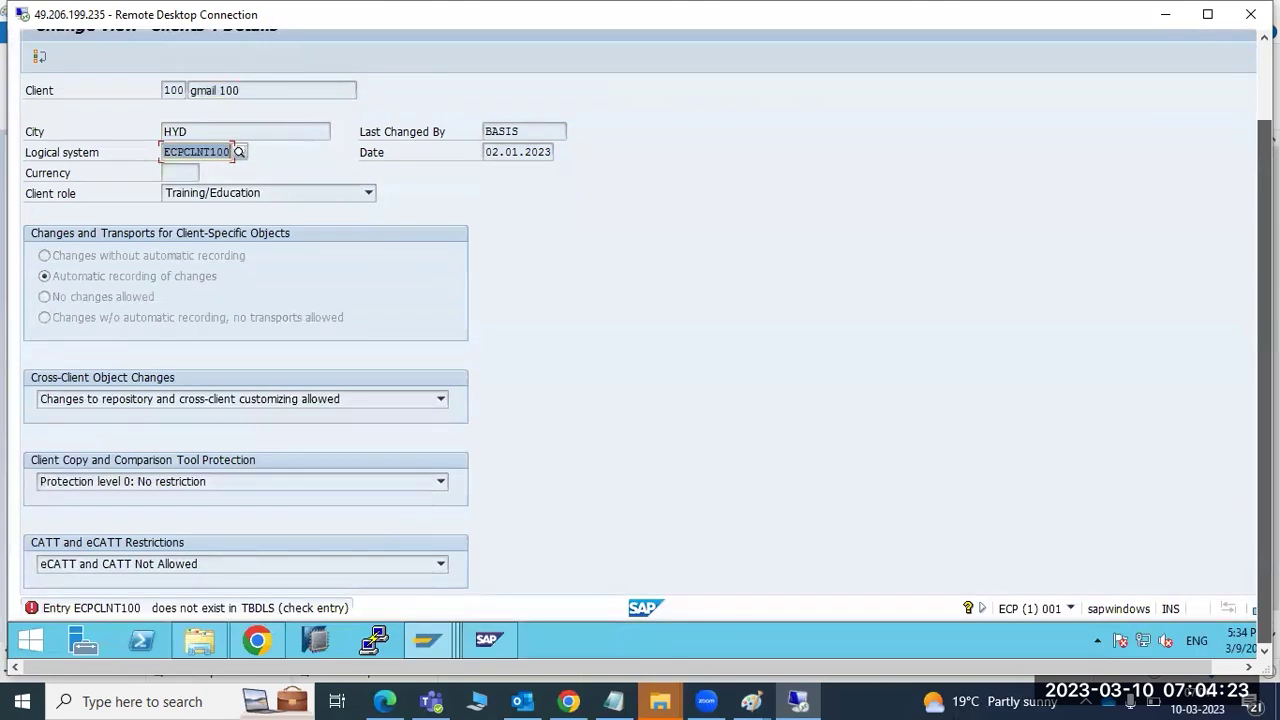
scroll(808, 431, up, 2)
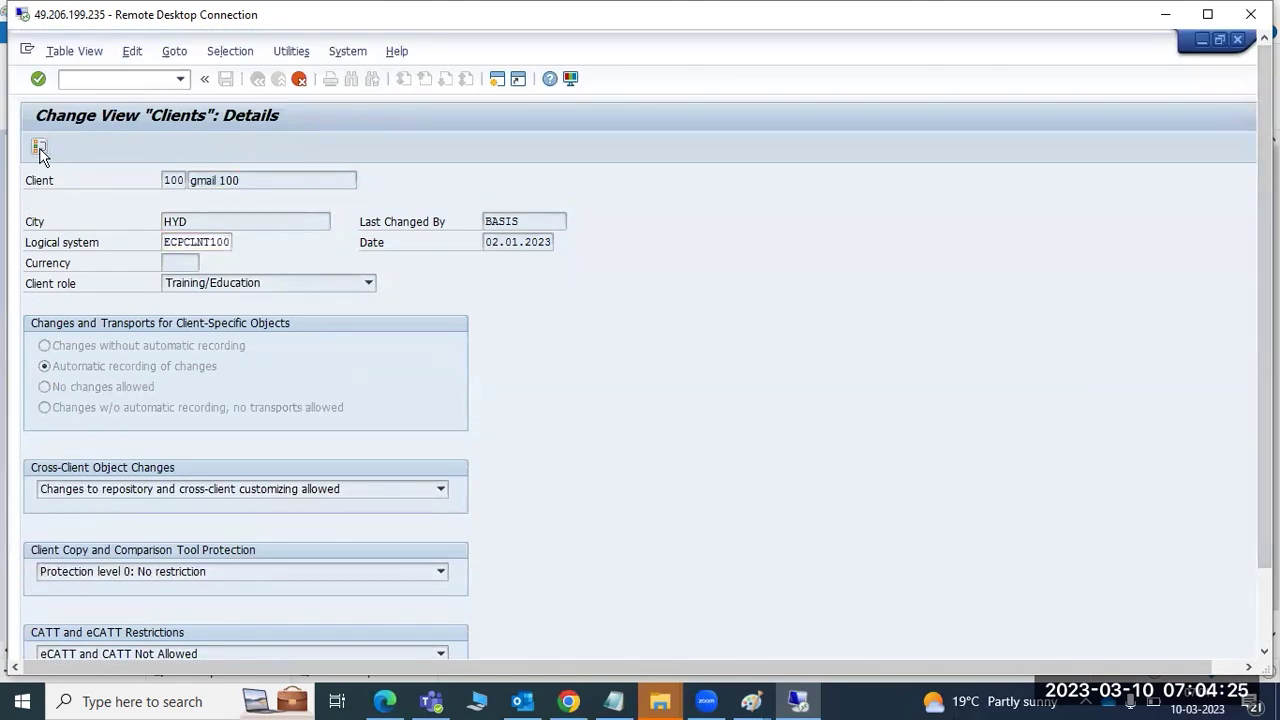
click(39, 149)
click(257, 79)
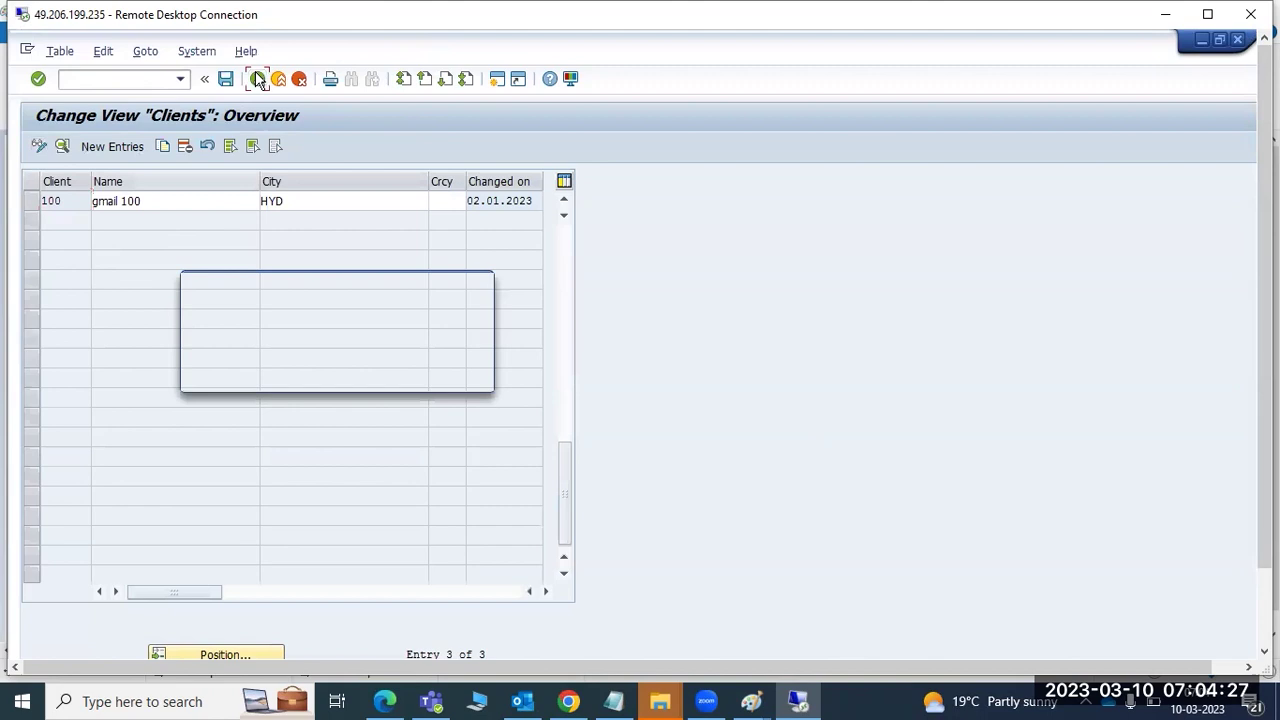
click(262, 374)
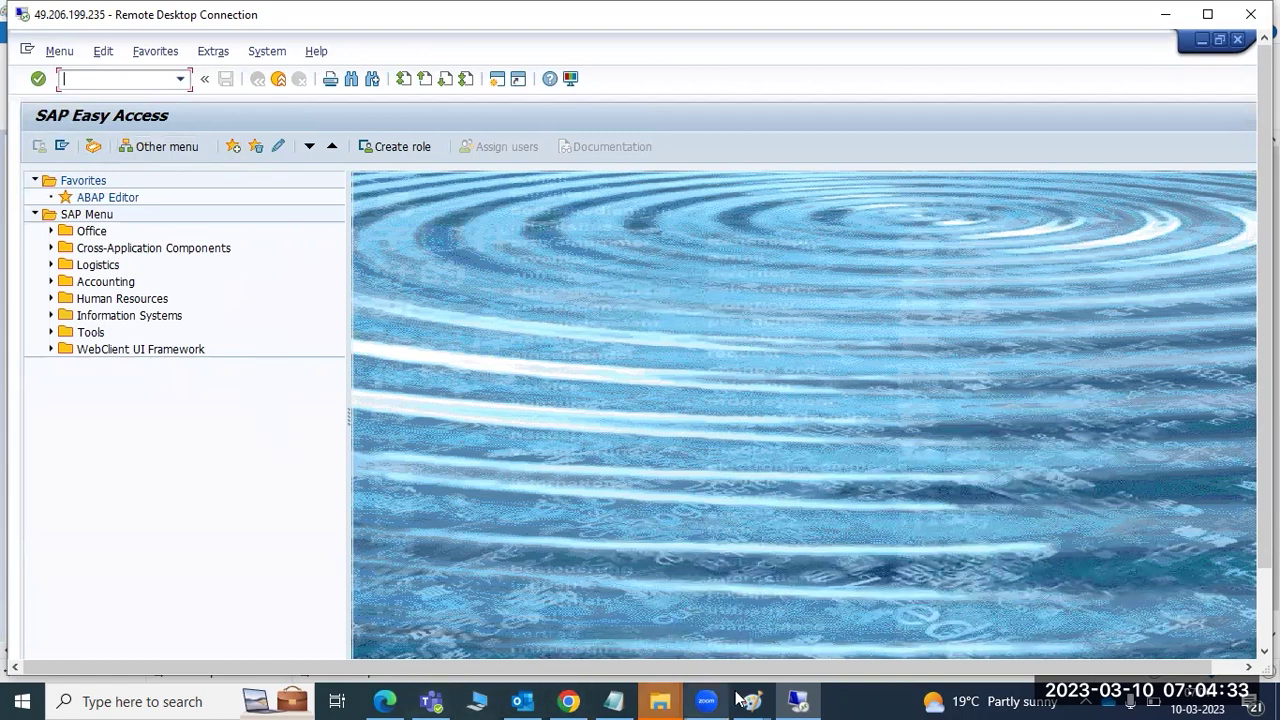
- Draw short orange lines under the DEV and QAS boxes in the landscape diagram
mouse_move(751, 699)
click(852, 618)
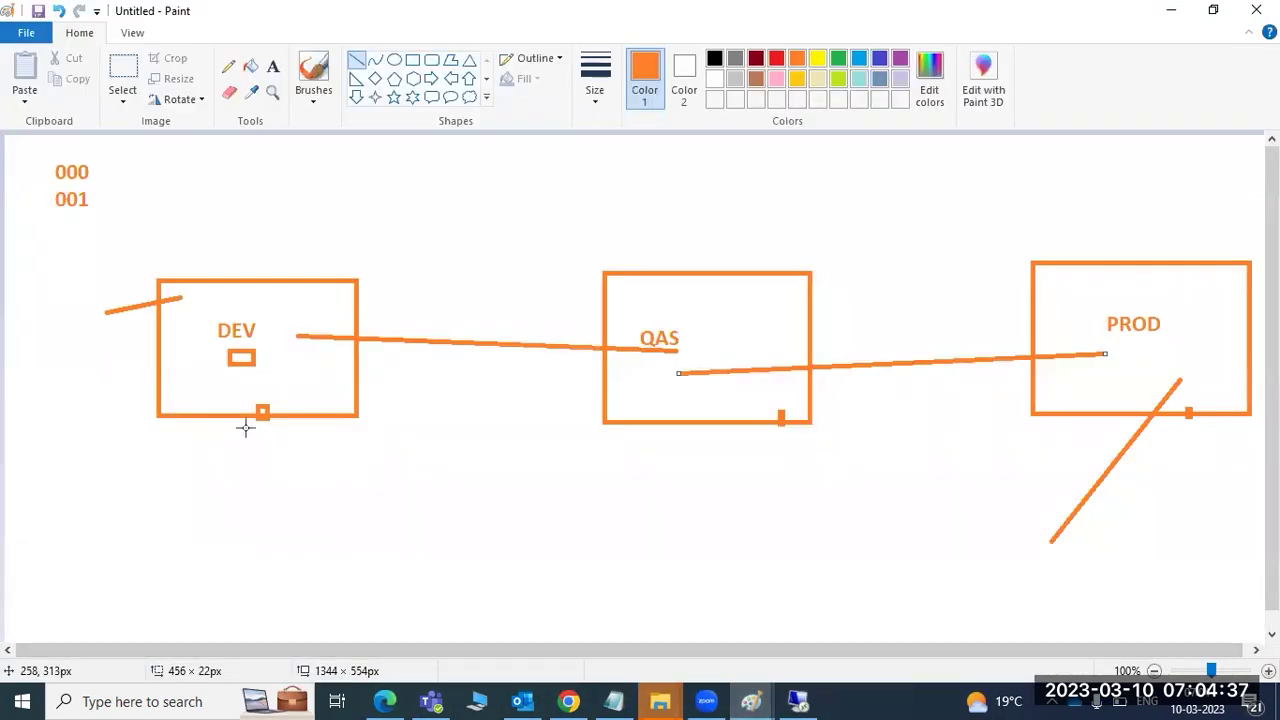
drag(255, 449, 303, 439)
drag(665, 456, 768, 455)
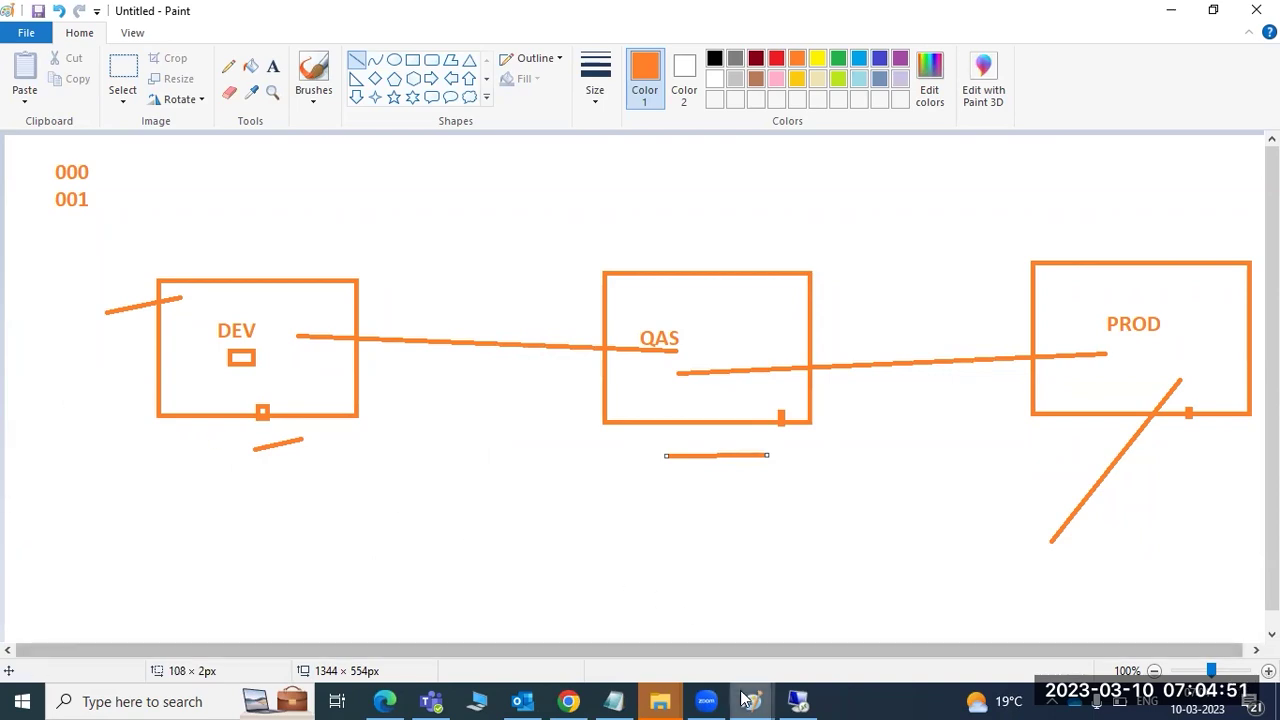
- Bring up the Client Administration notes, then return to the SAP session
mouse_move(745, 700)
click(705, 606)
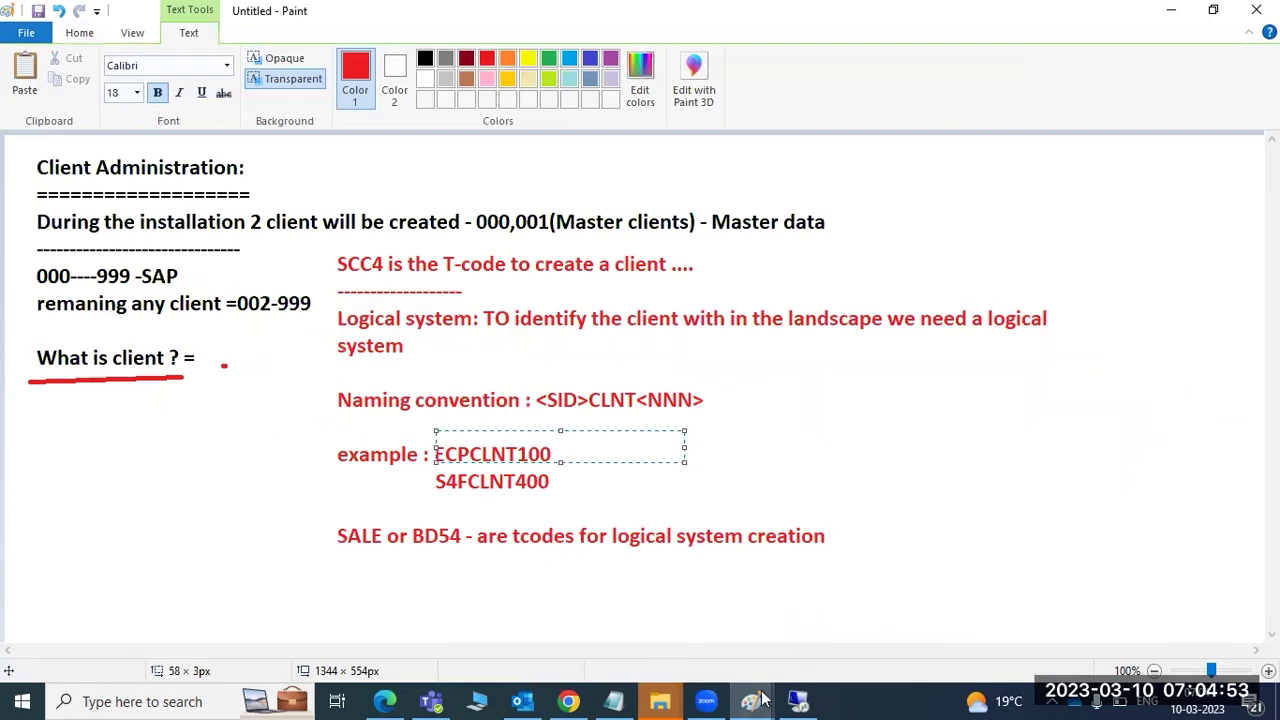
click(800, 700)
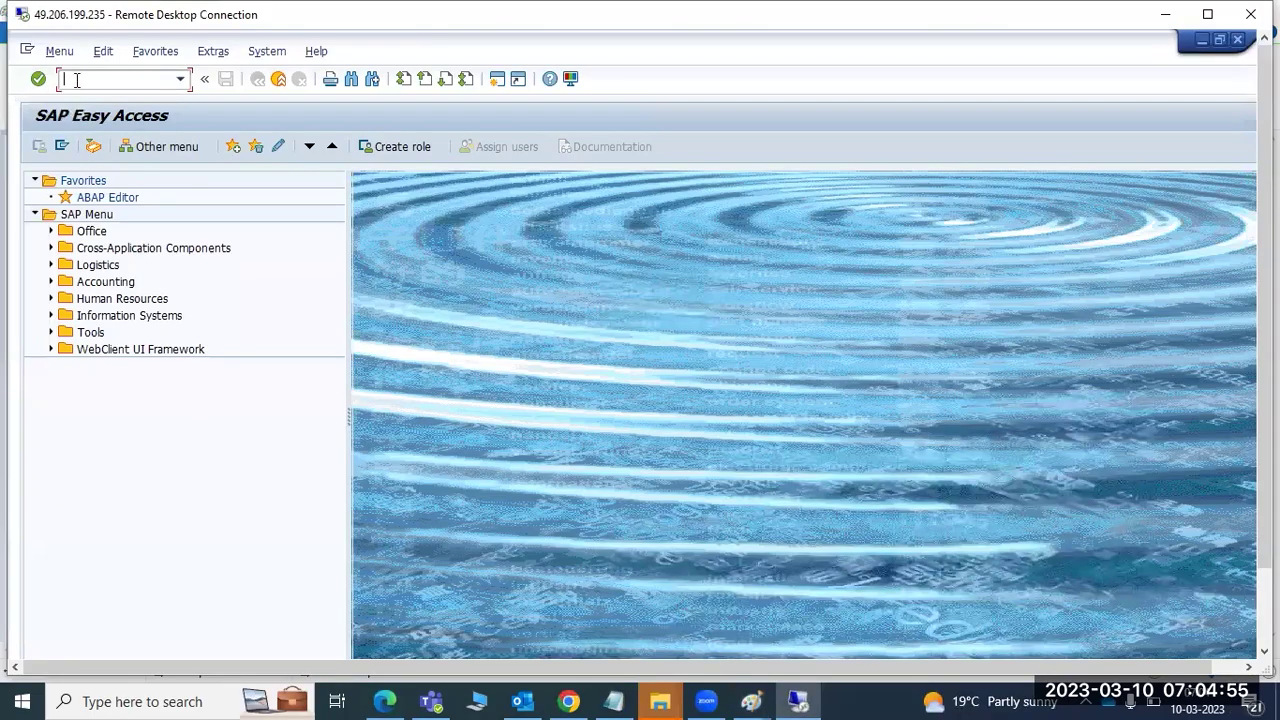
- Run SCC4, switch to change mode, confirm the cross-client caution, and open client 100's details
text(c4)
key(Return)
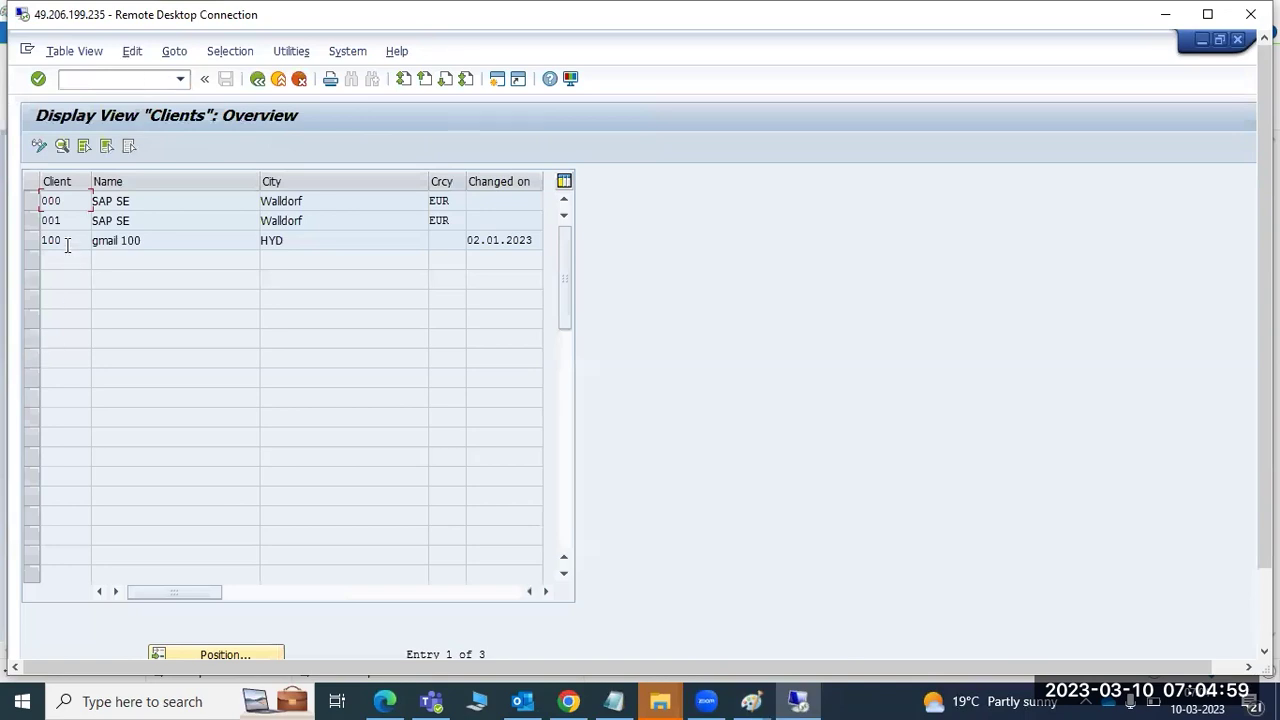
double_click(67, 241)
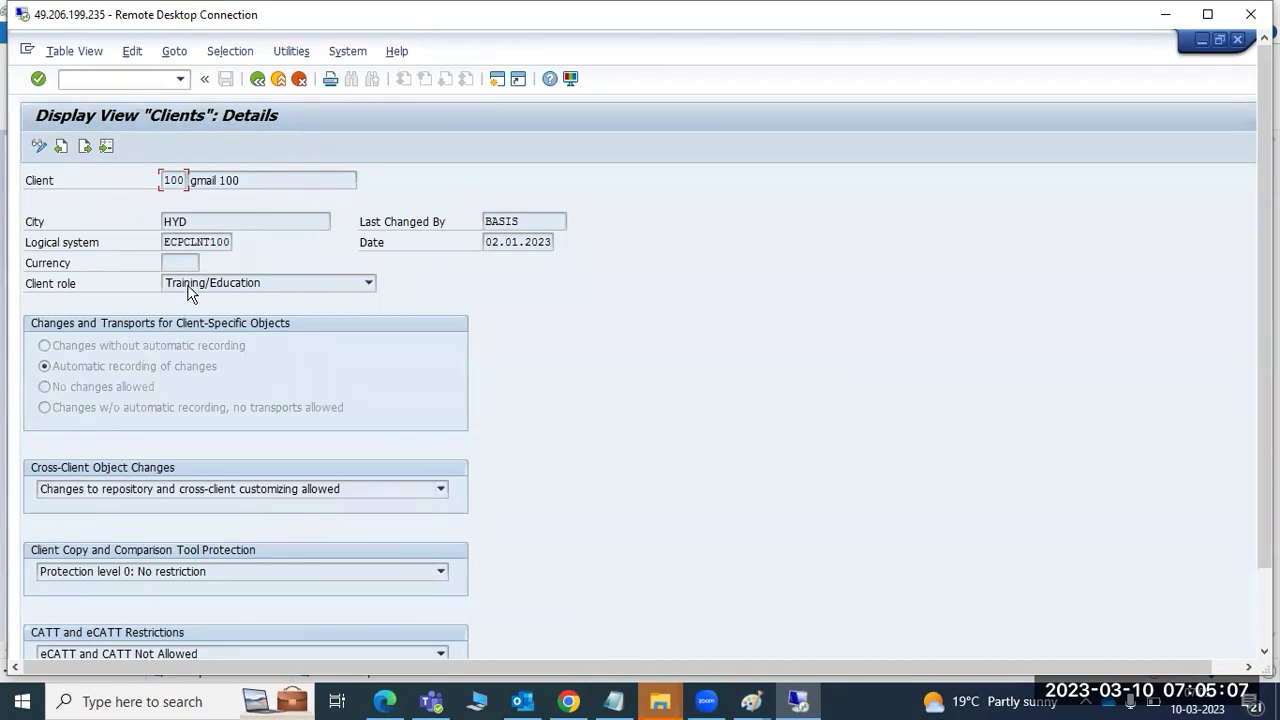
drag(208, 243, 232, 243)
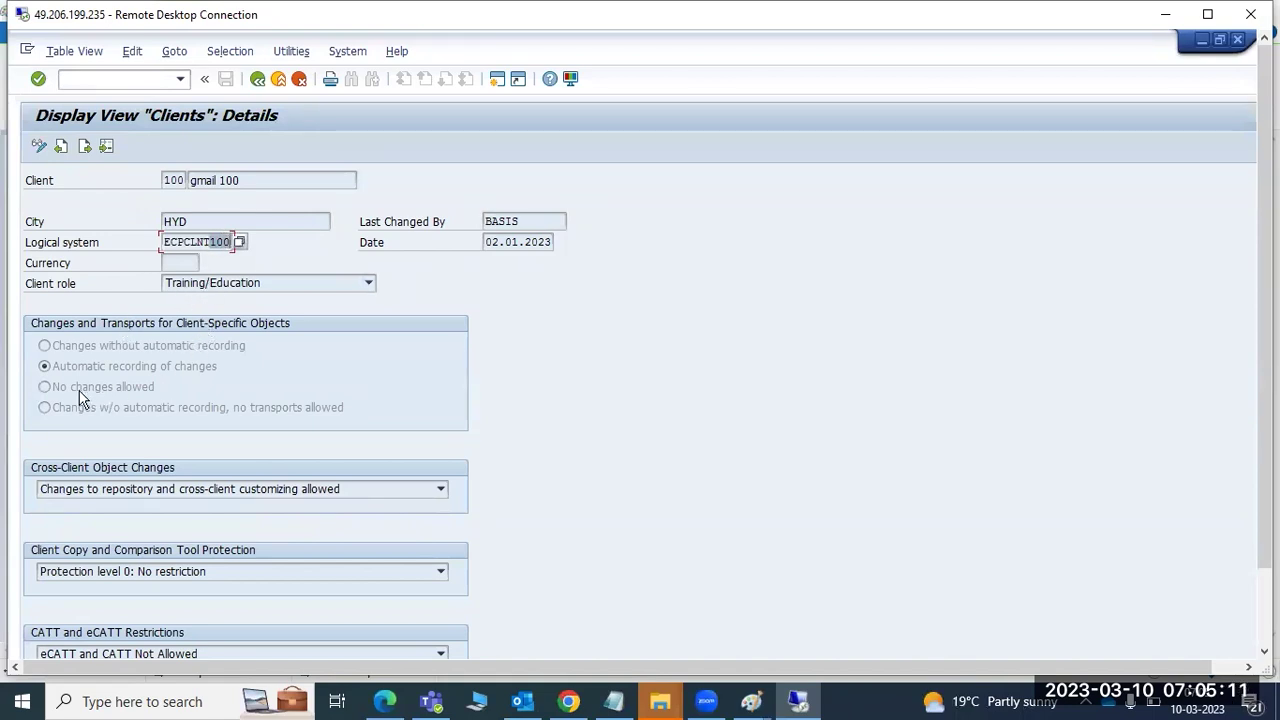
click(39, 148)
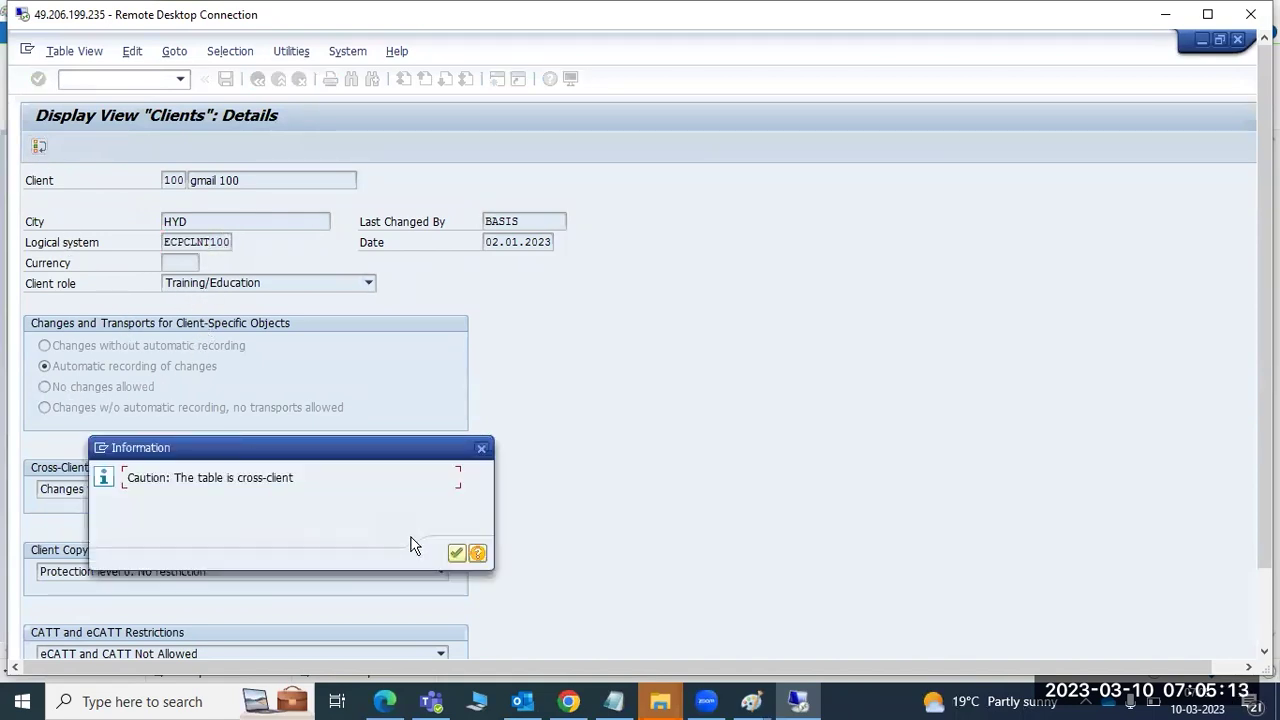
click(458, 551)
double_click(69, 247)
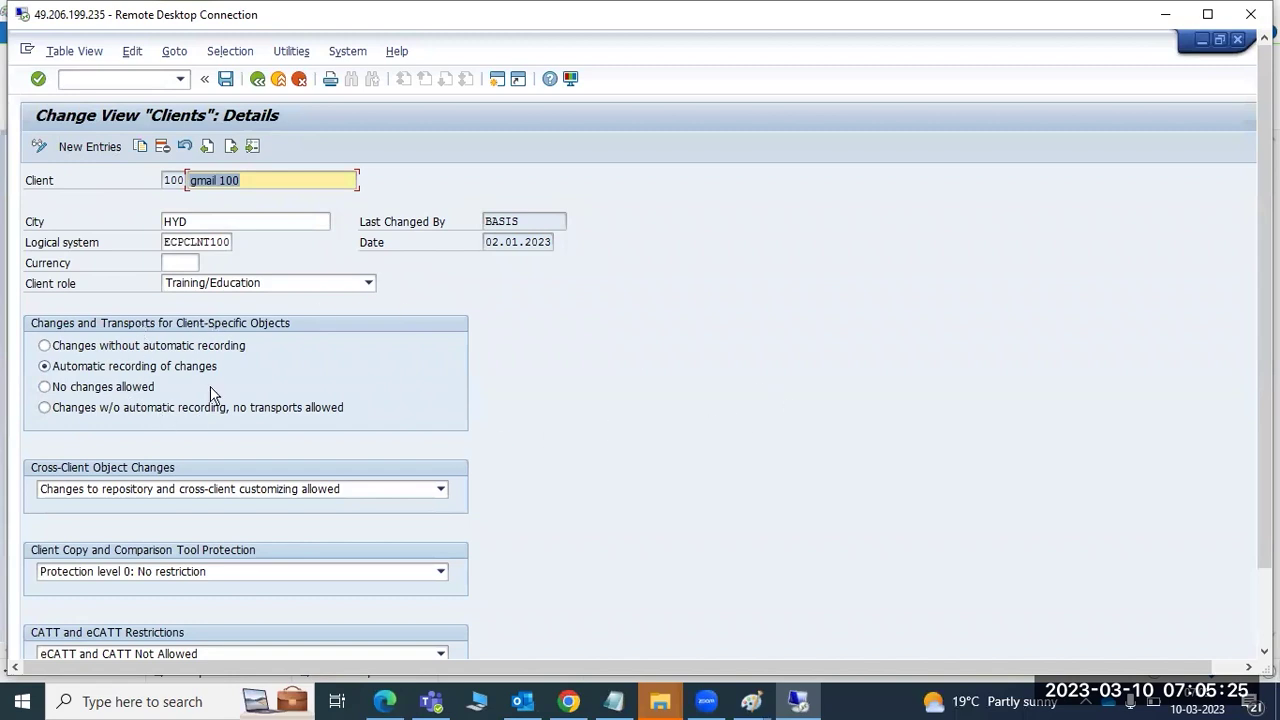
click(44, 387)
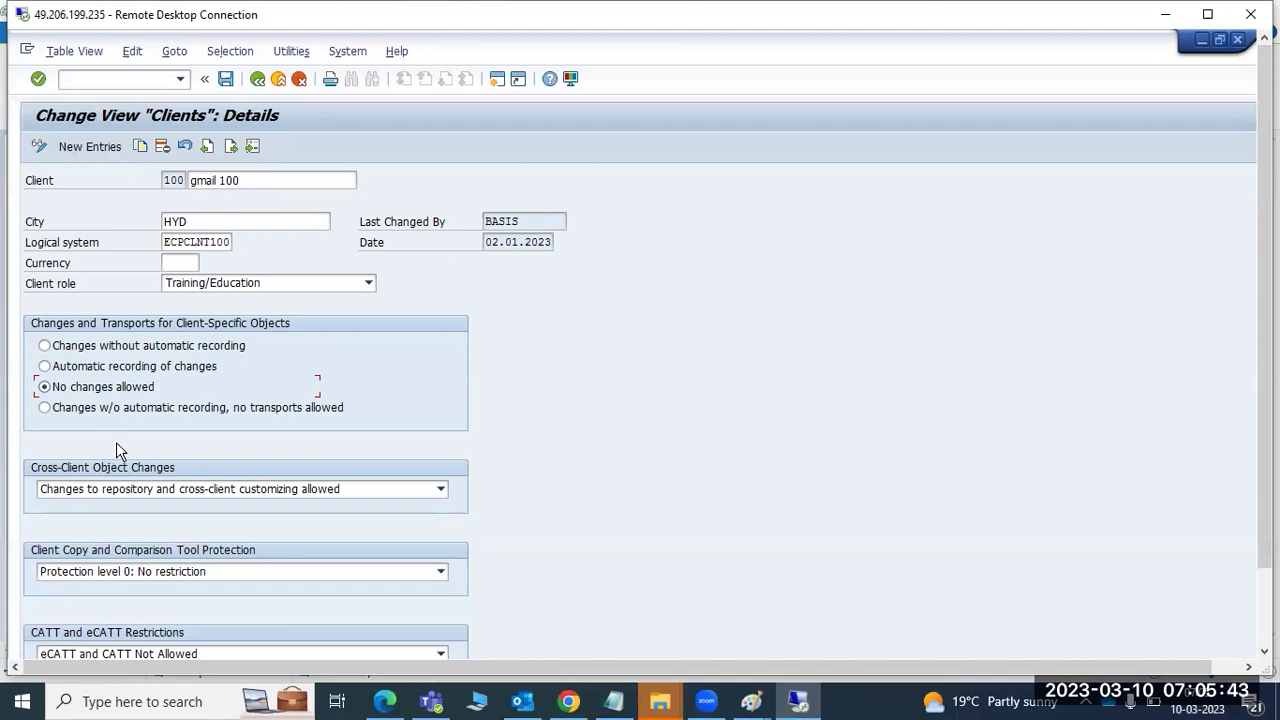
click(50, 368)
click(45, 346)
click(82, 364)
click(62, 366)
click(93, 490)
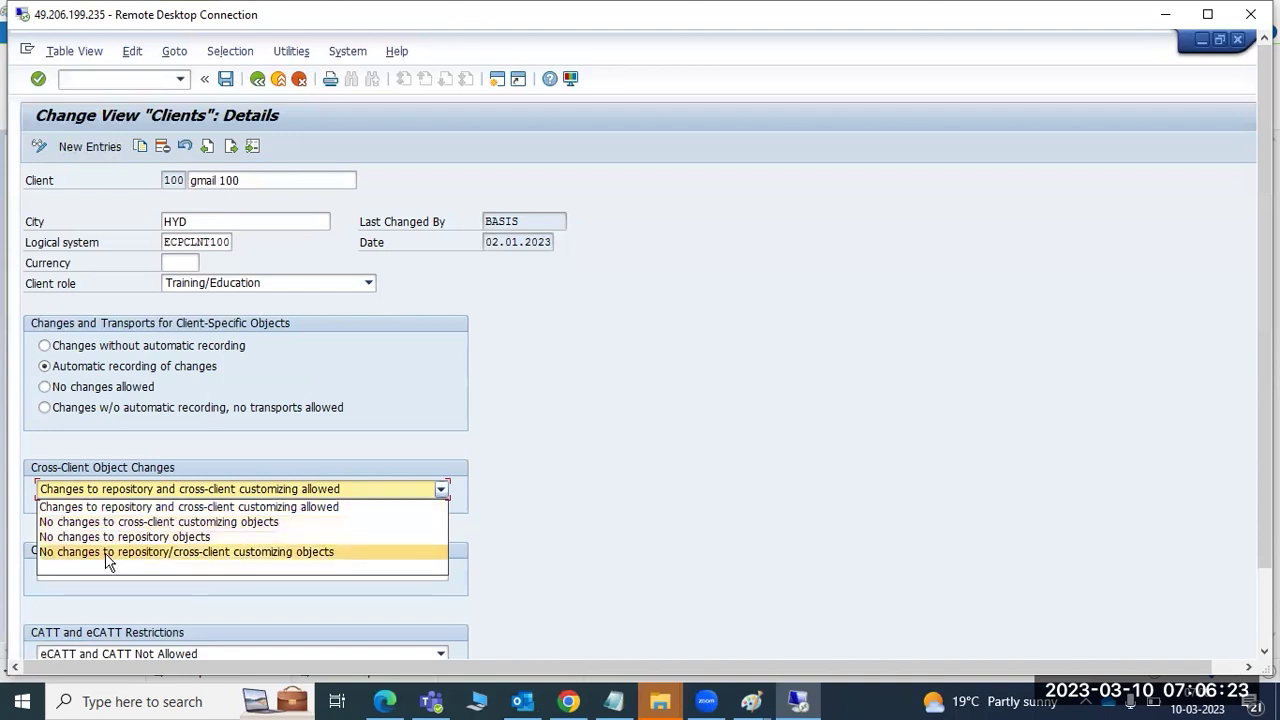
- Reset client 100 to allow repository and cross-client customizing changes and save
click(110, 553)
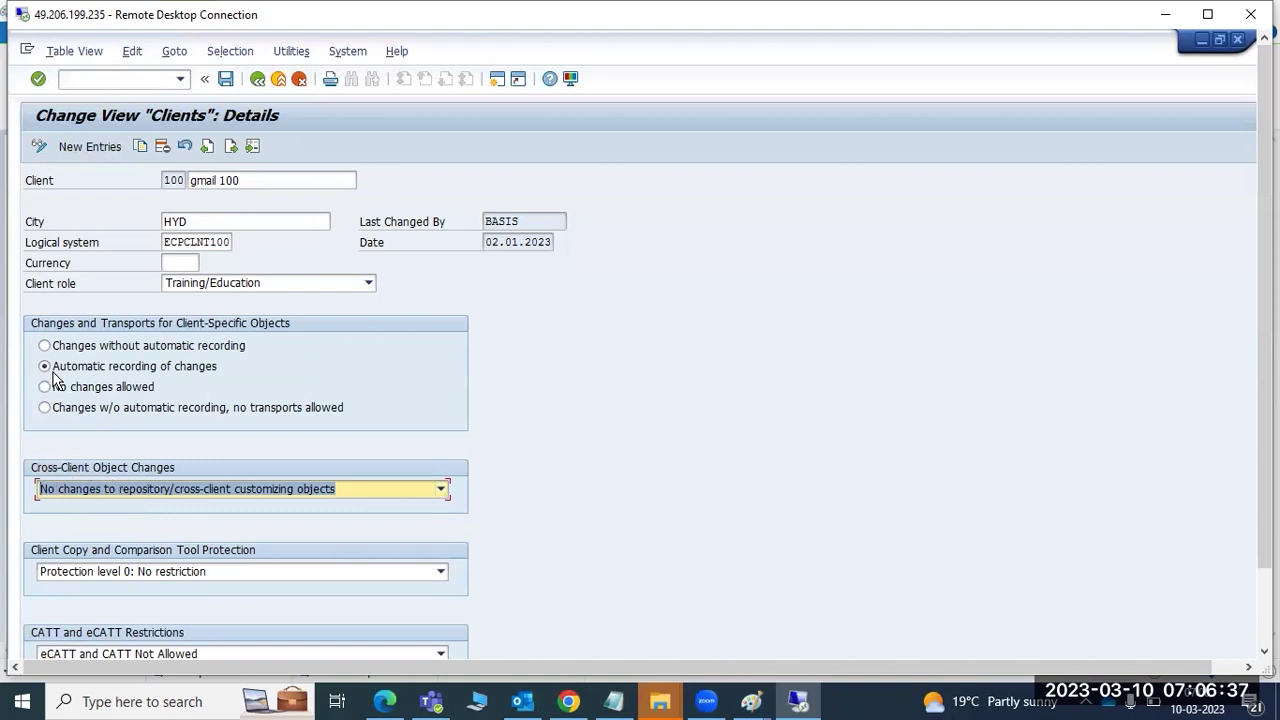
click(72, 490)
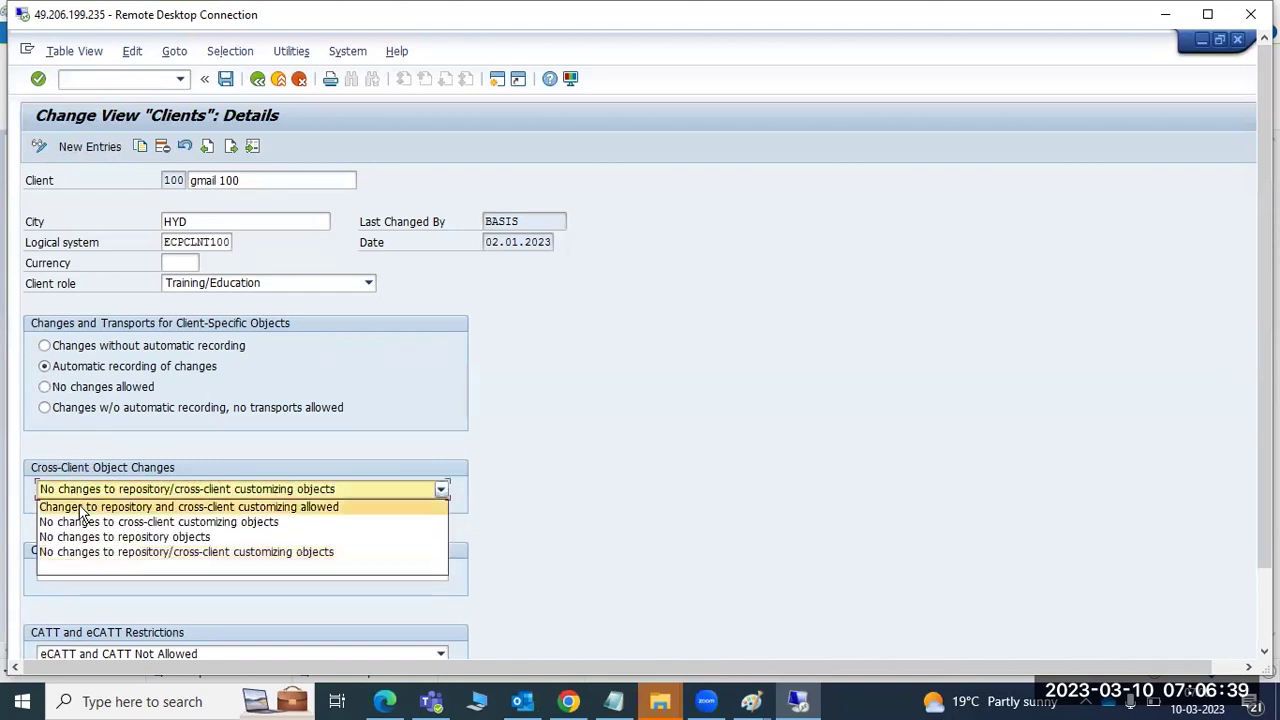
click(80, 507)
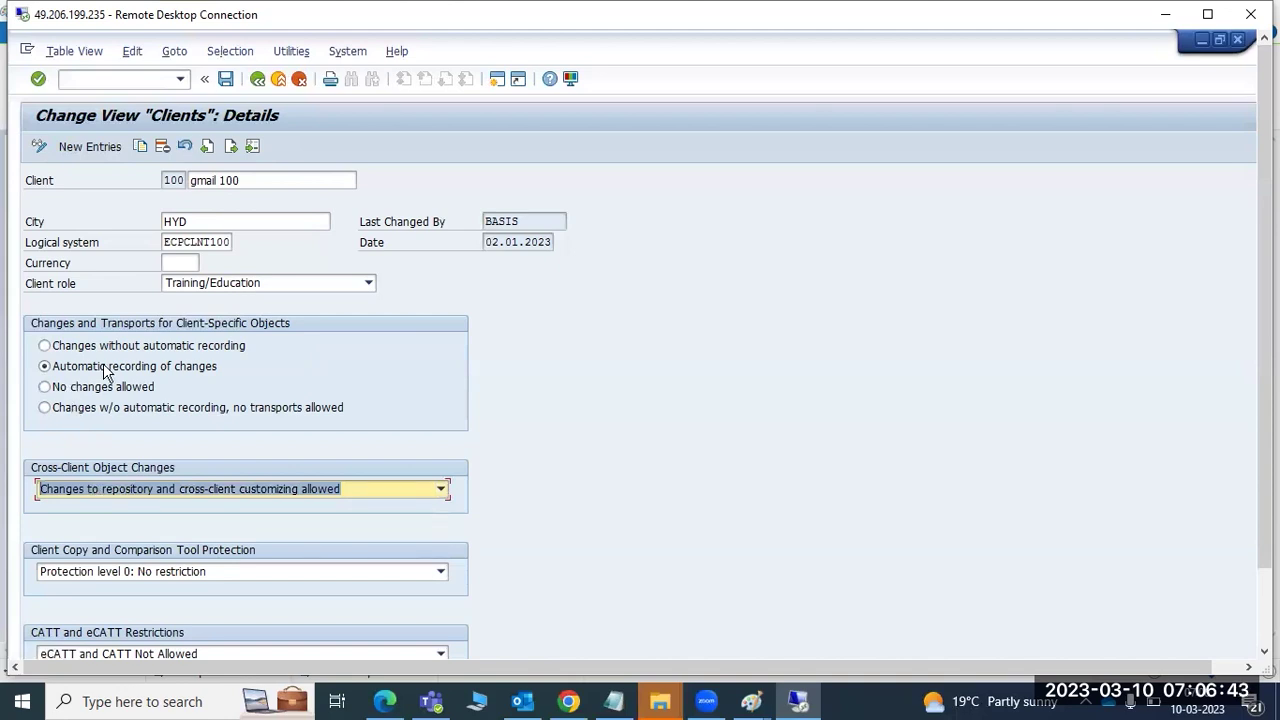
click(226, 79)
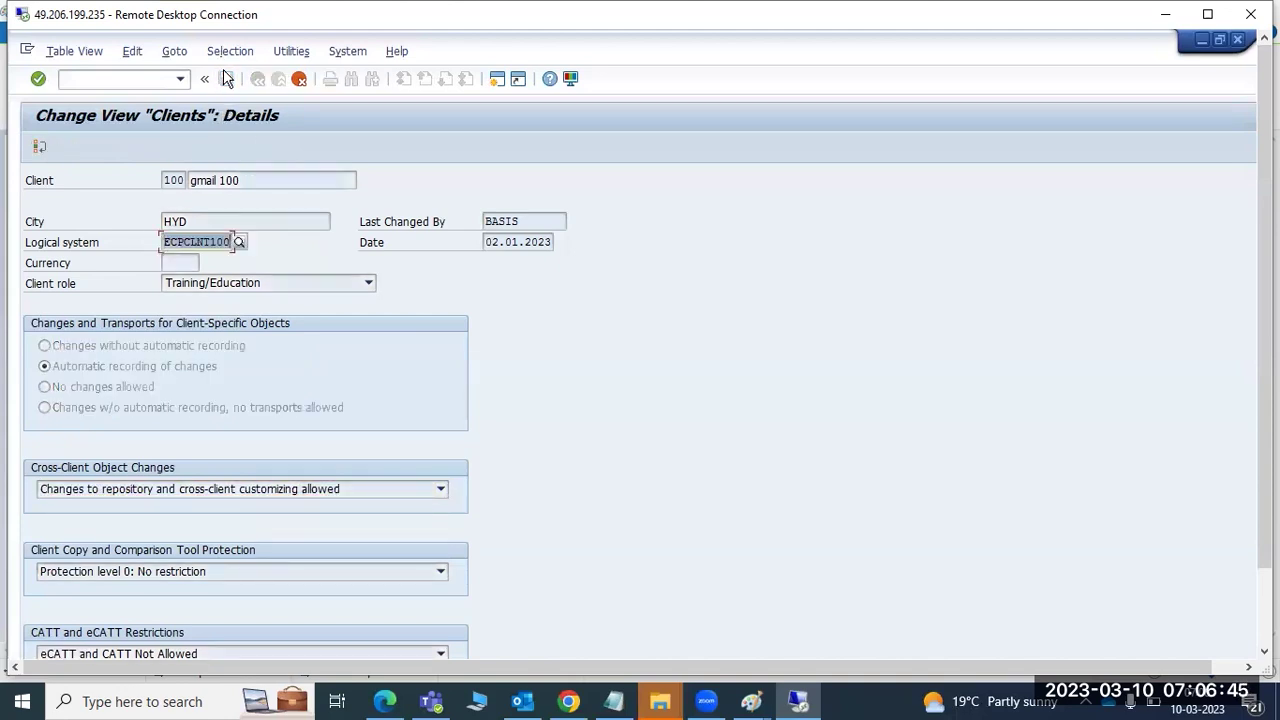
- Cancel editing client 100, confirm discarding the changes, and go back to the start screen
click(299, 80)
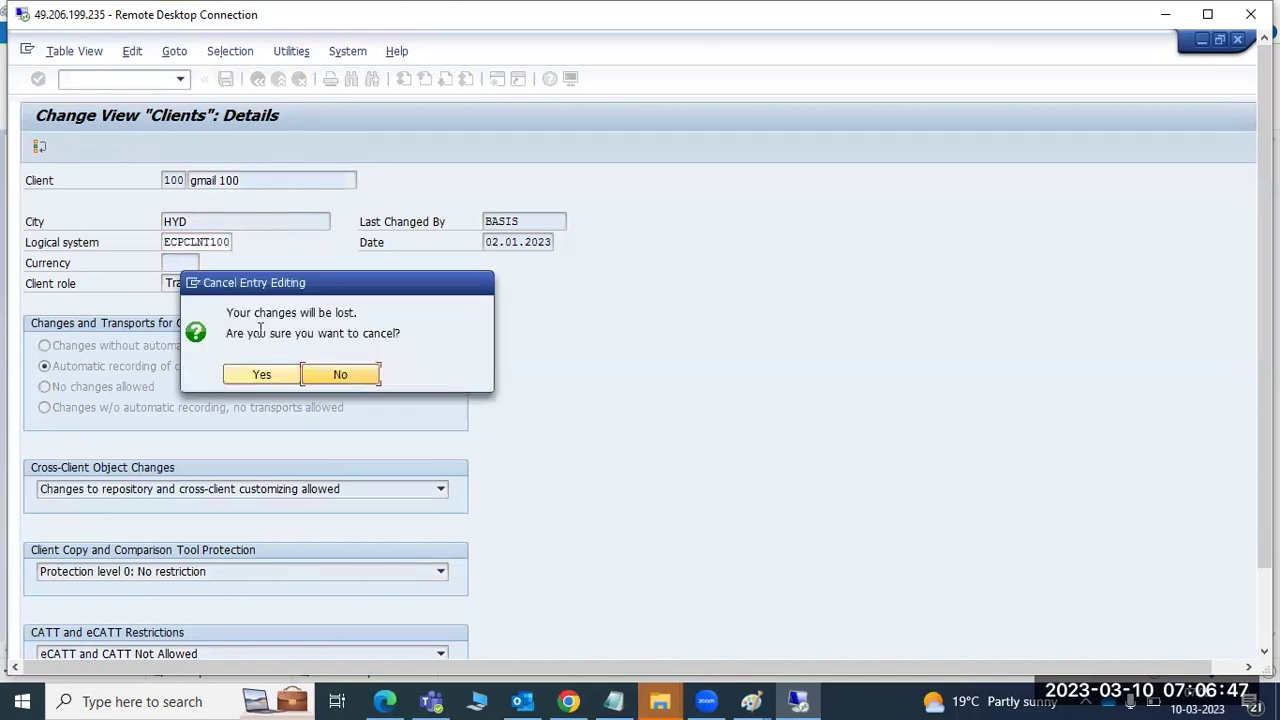
click(262, 375)
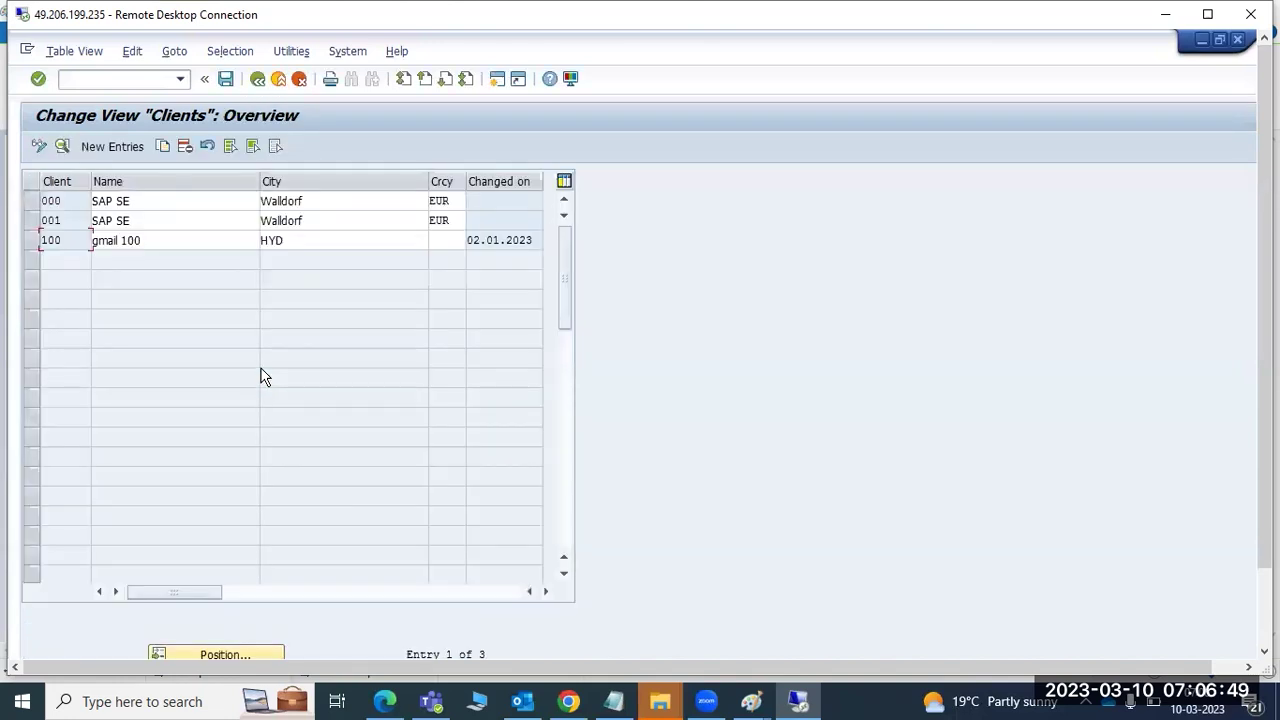
click(258, 80)
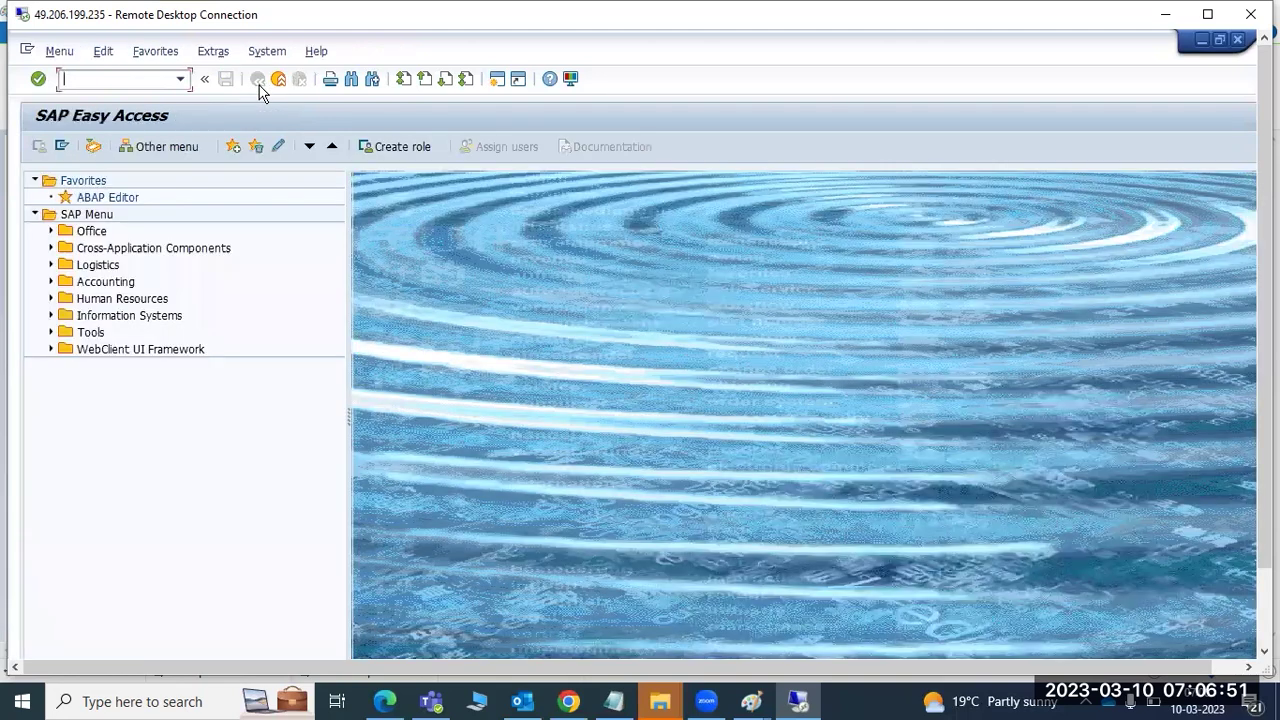
- Open logical system maintenance with BD54 and acknowledge the cross-client warning
mouse_move(752, 700)
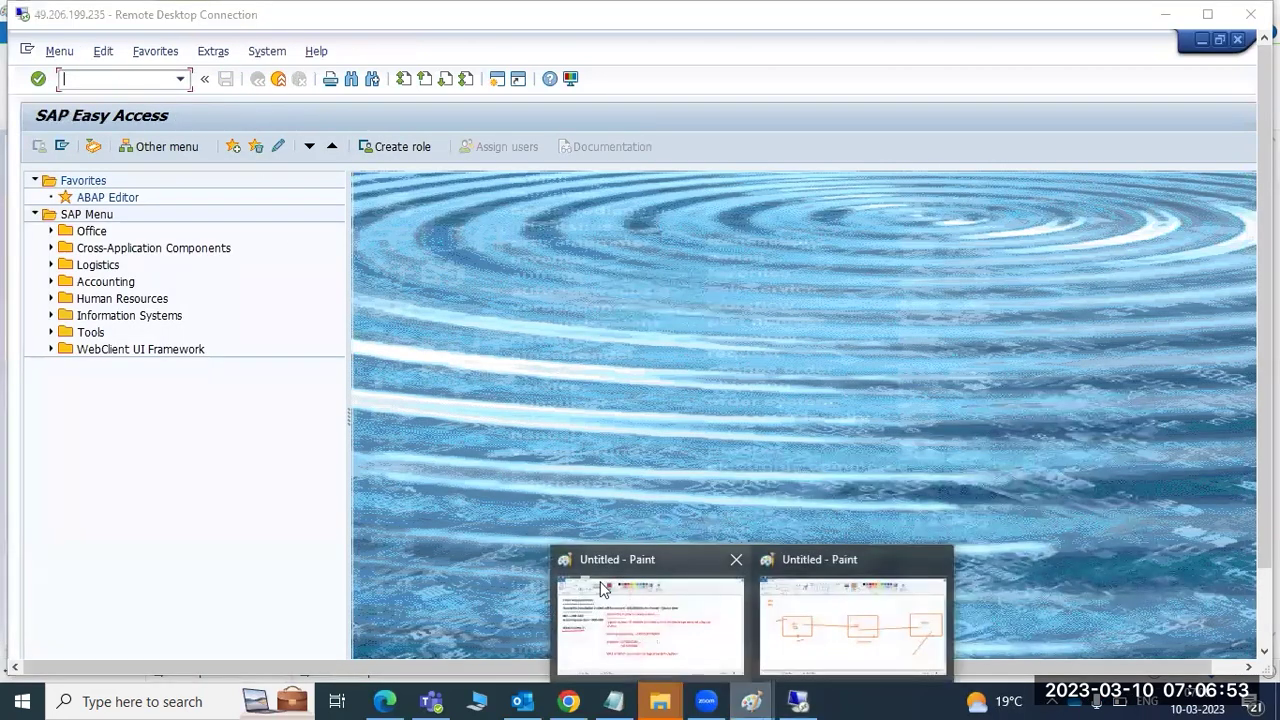
click(626, 608)
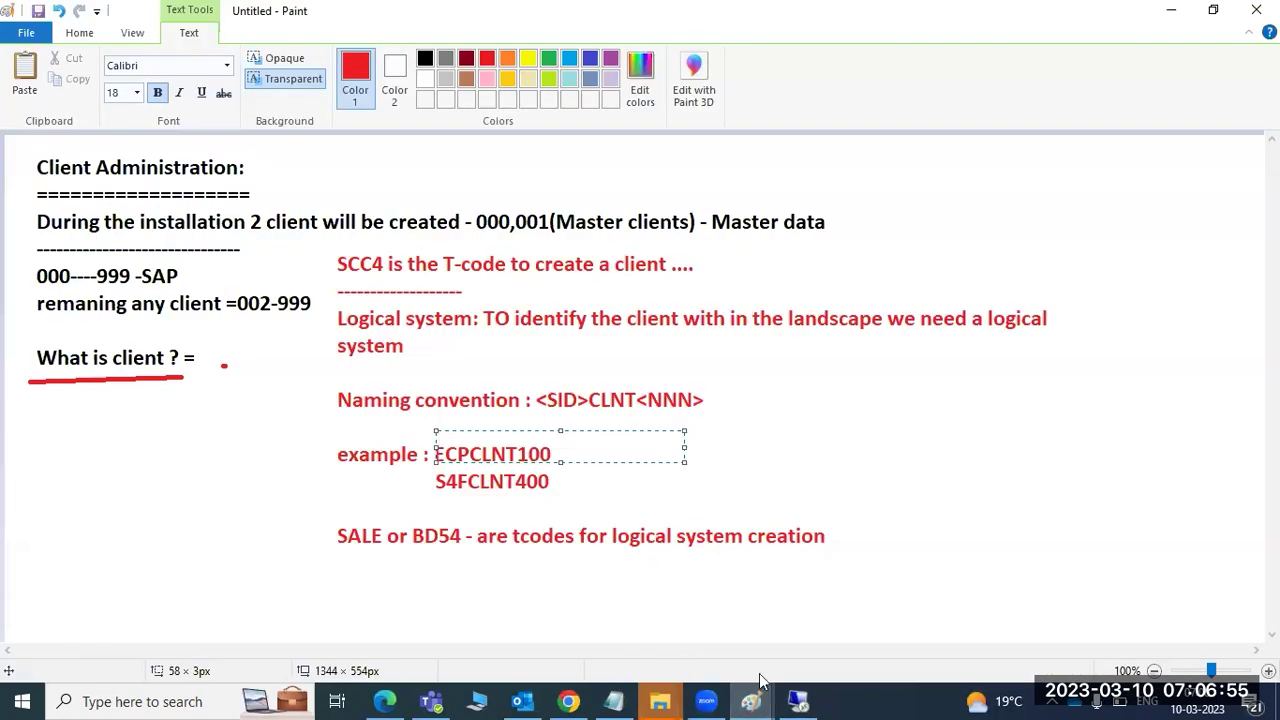
click(798, 701)
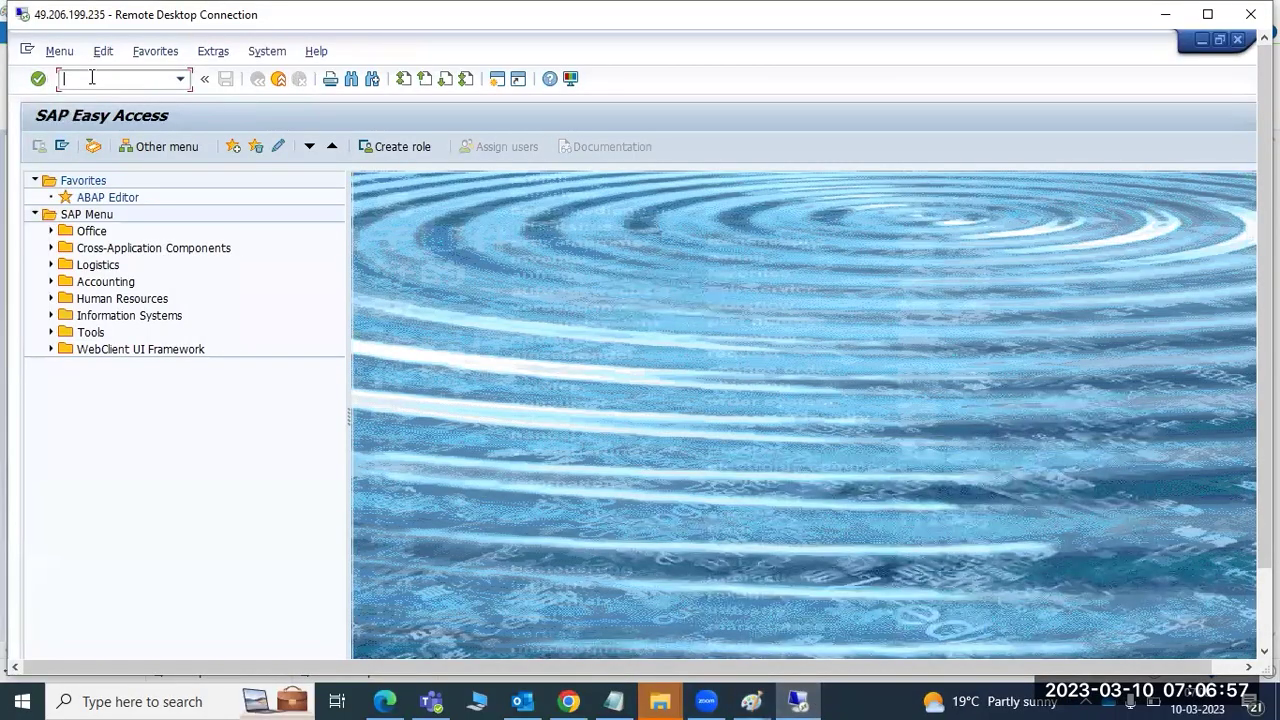
text(bd54)
key(Return)
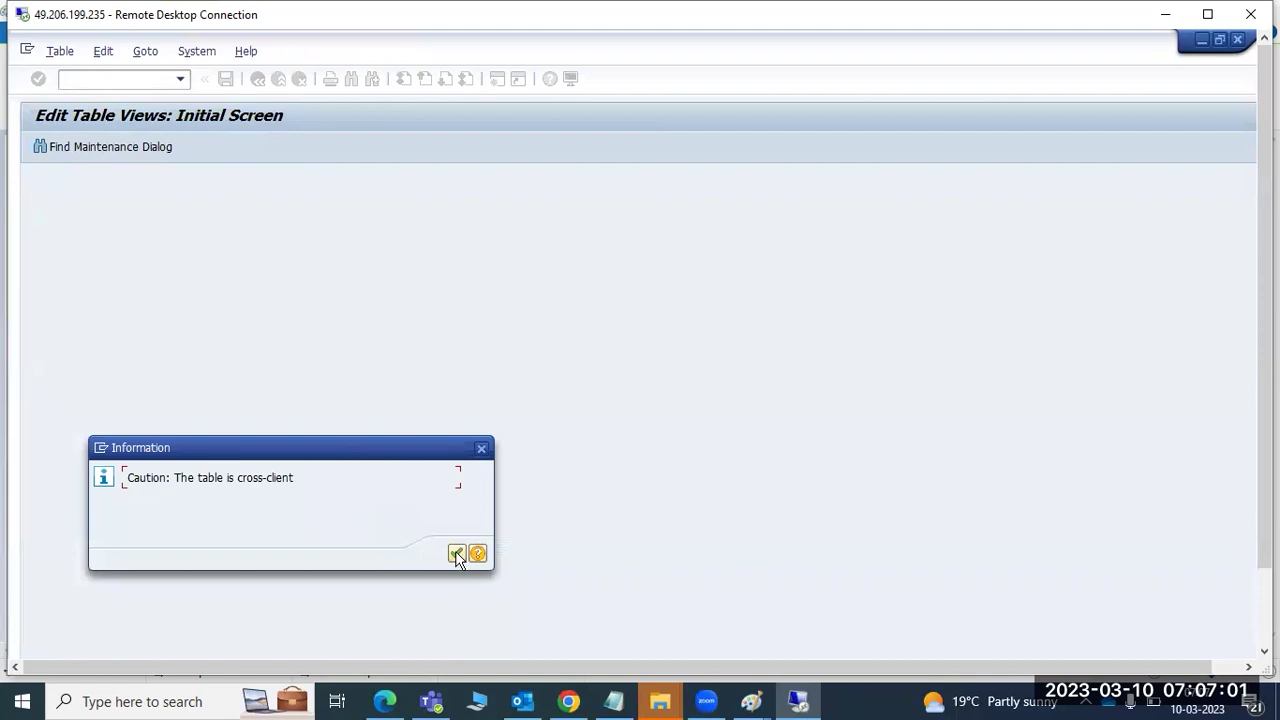
click(456, 553)
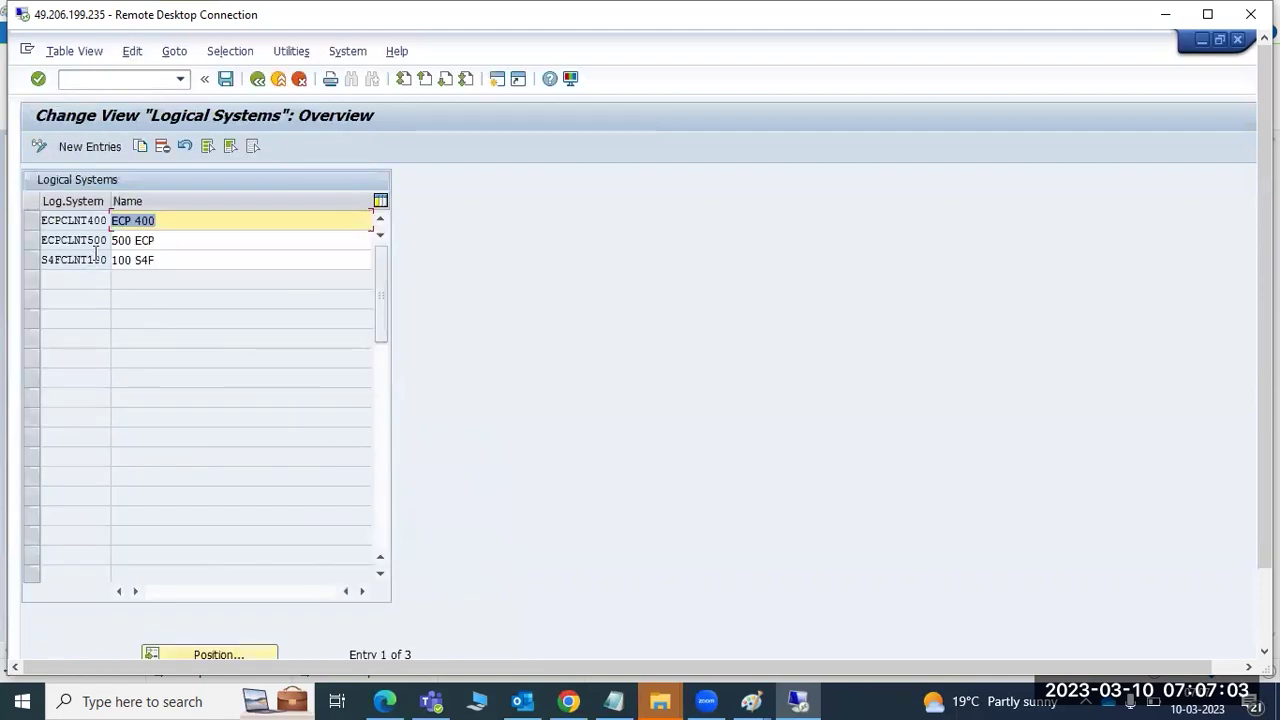
- Add logical system ECPCLNT100 named ECP100 and save it, confirming the workbench request
click(89, 146)
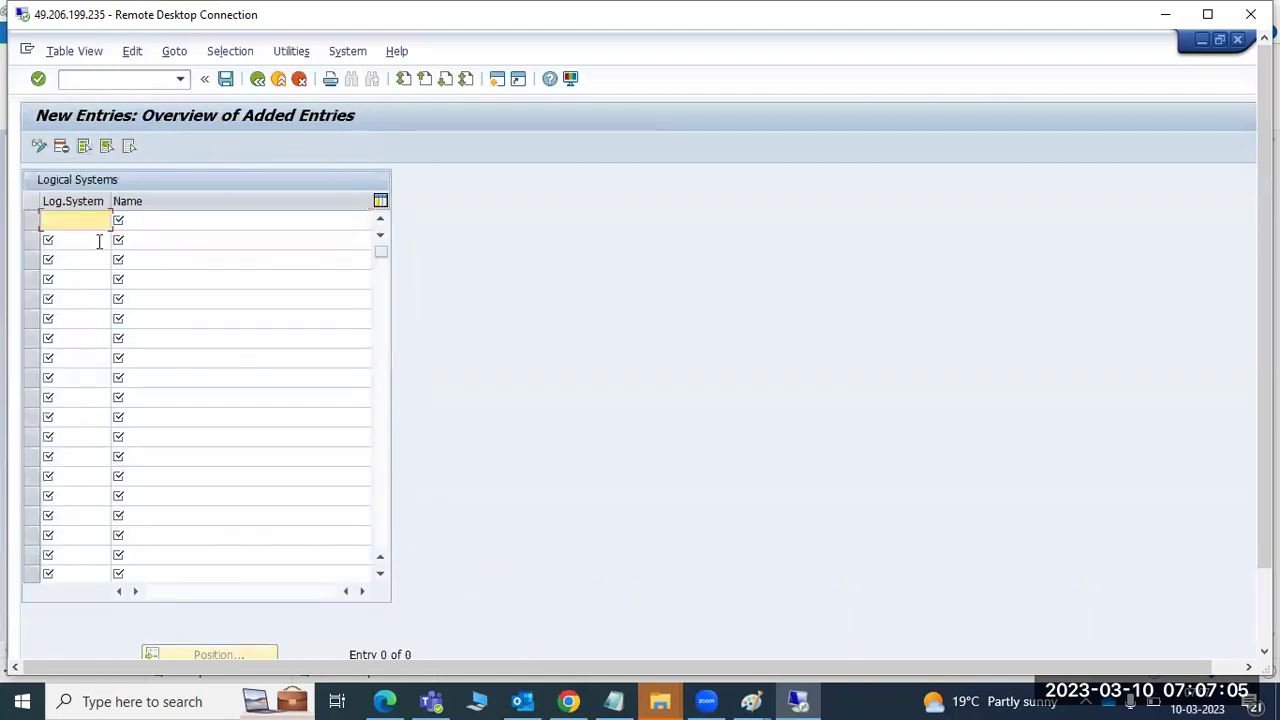
text(ECPCLNT100)
key(Tab)
text(ECP1)
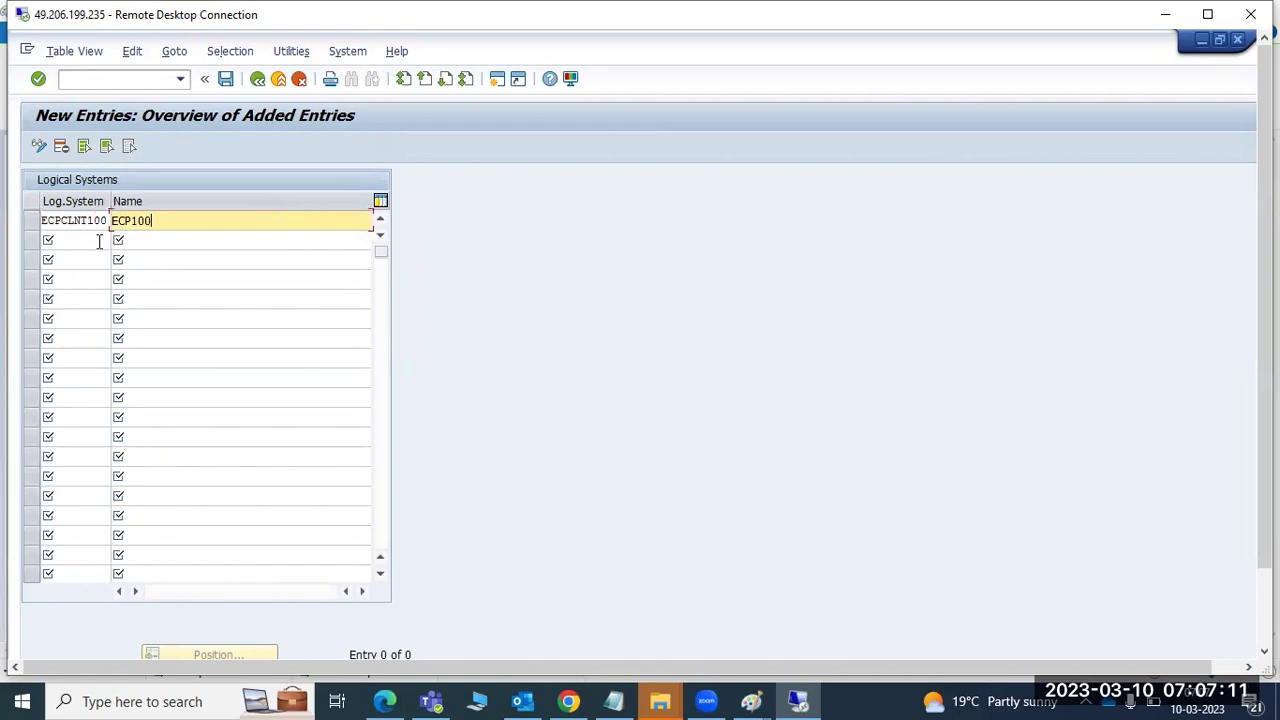
click(226, 79)
click(283, 347)
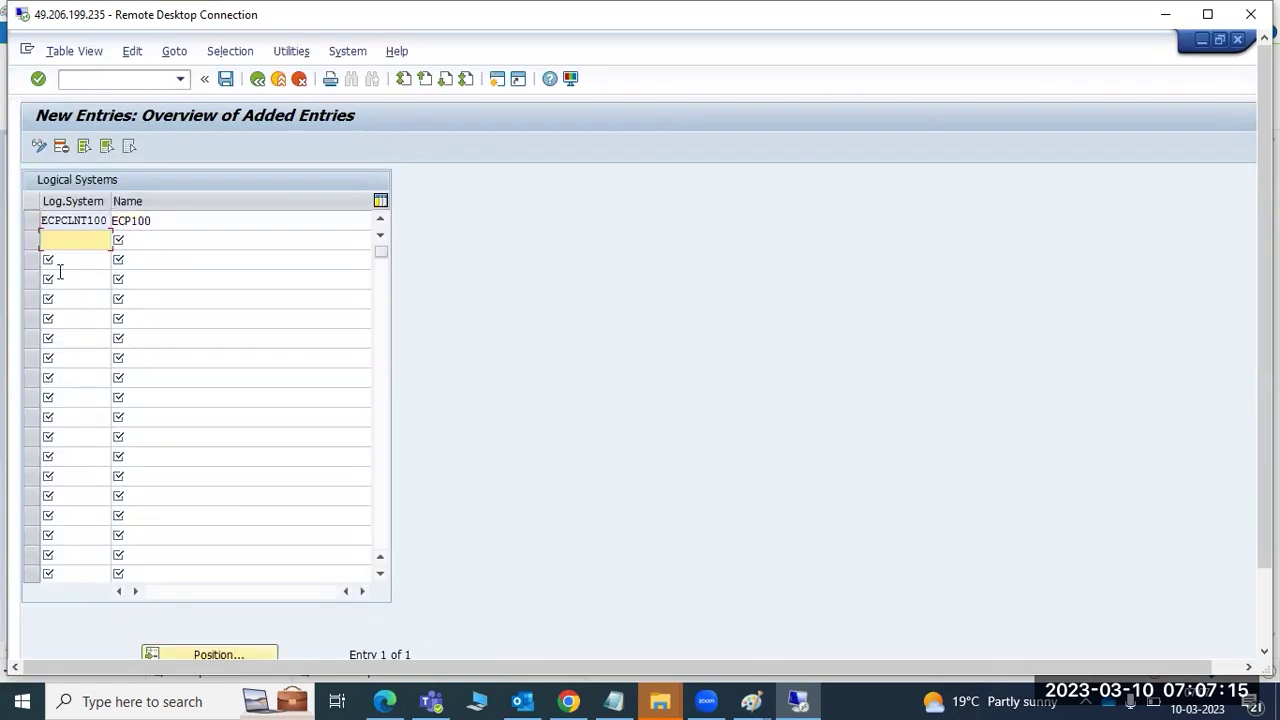
- Add logical system ECPCLNT800 named ECP800, correct its spelling, save, and exit to Easy Access
text(ECPCLNT800)
key(Tab)
text(ECP800)
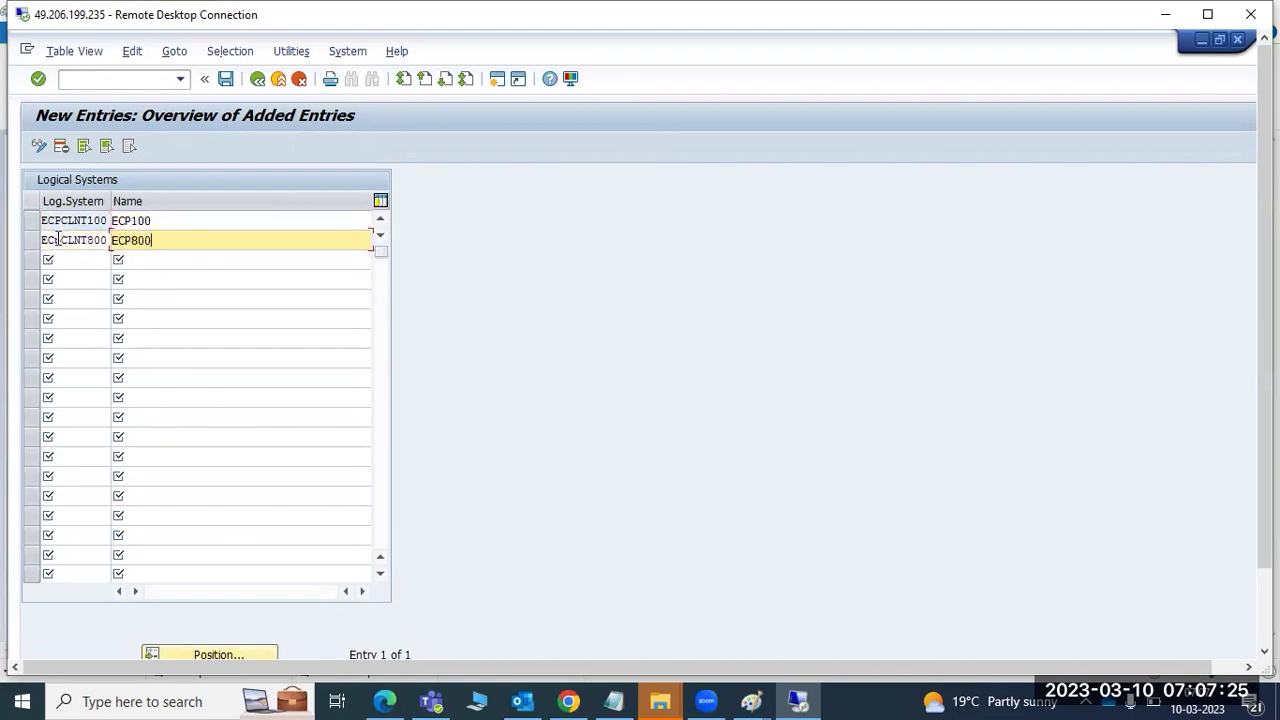
click(64, 242)
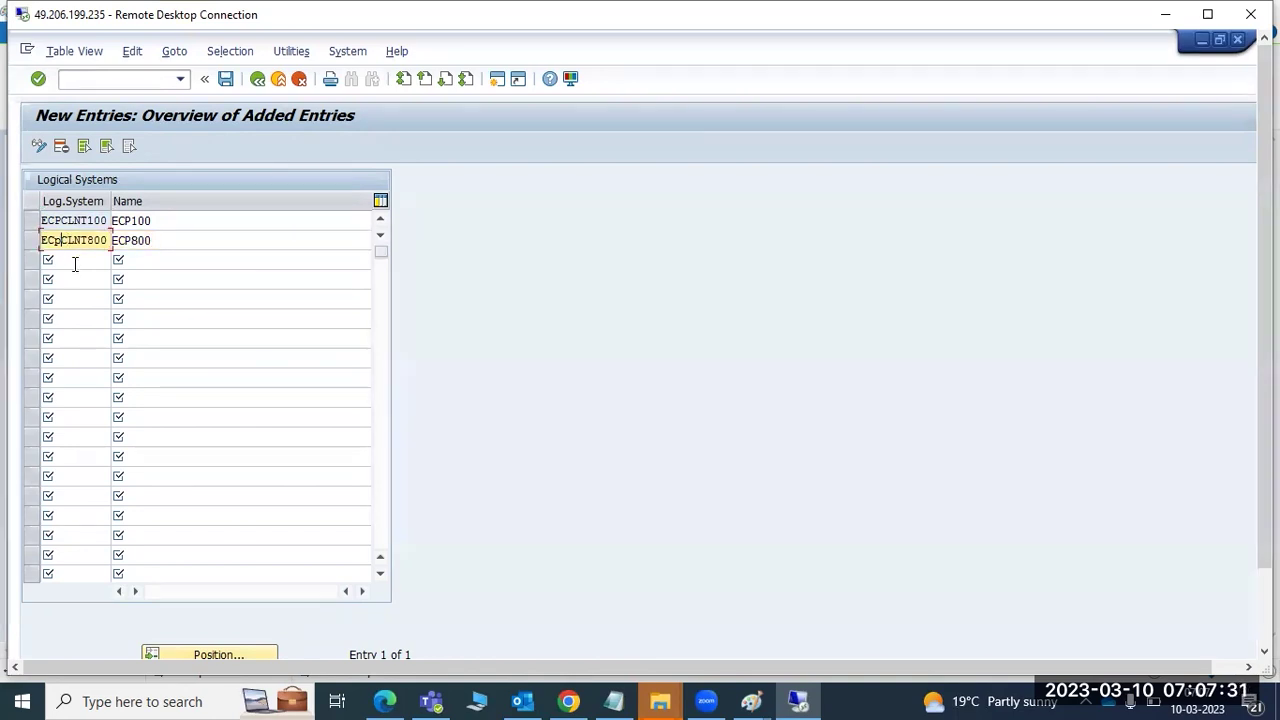
key(BackSpace)
text(P)
click(226, 79)
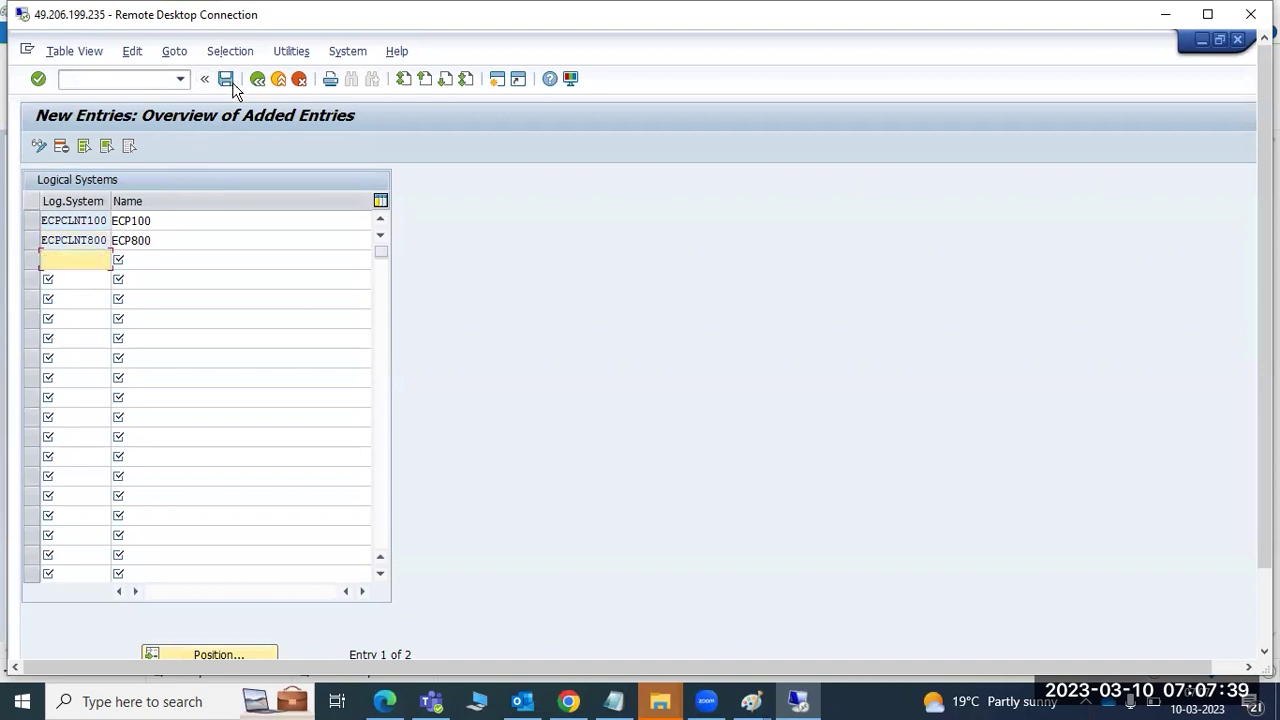
click(278, 79)
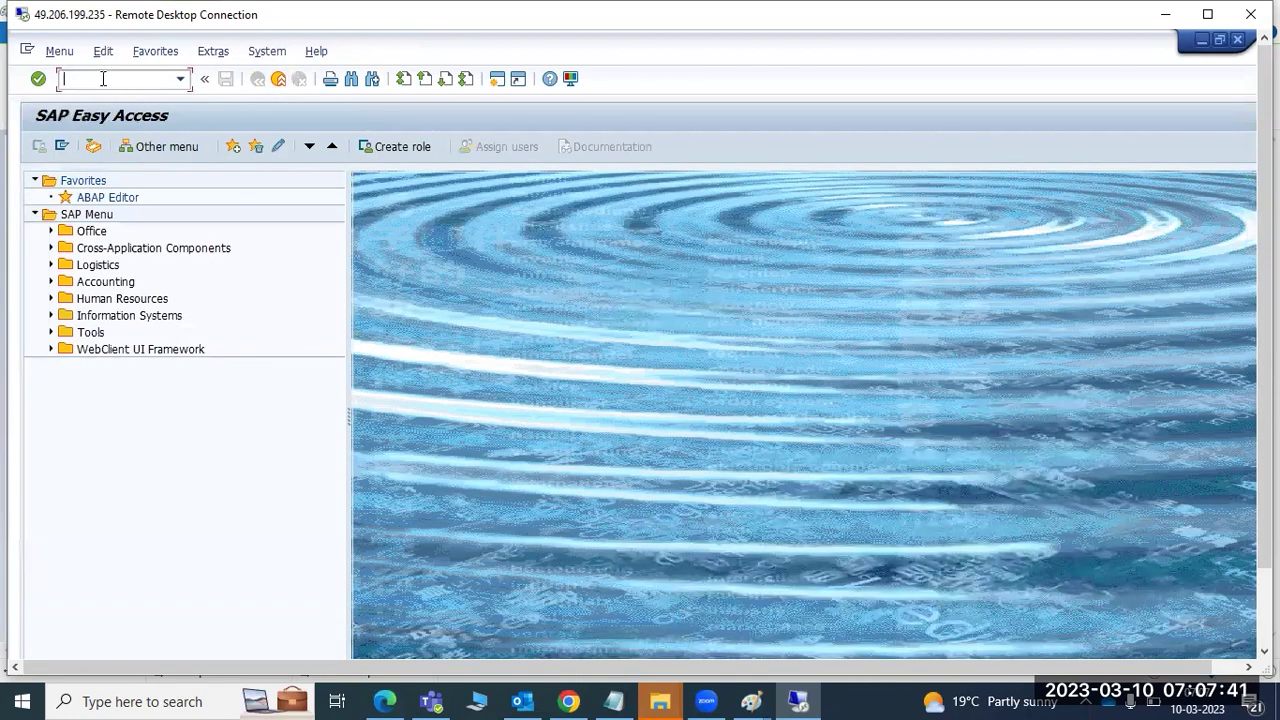
- In SCC4, switch the clients table to edit mode and start new client entry 'CLIENT 800'
text(scc4)
key(Return)
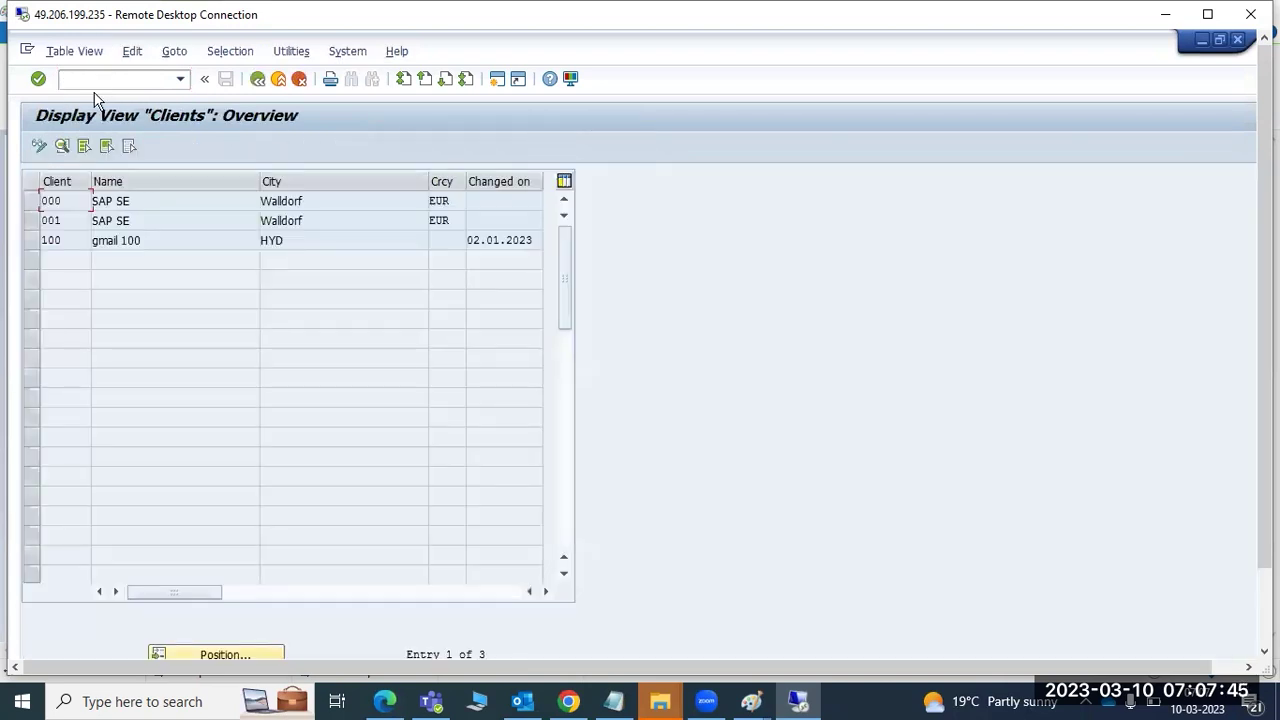
click(38, 146)
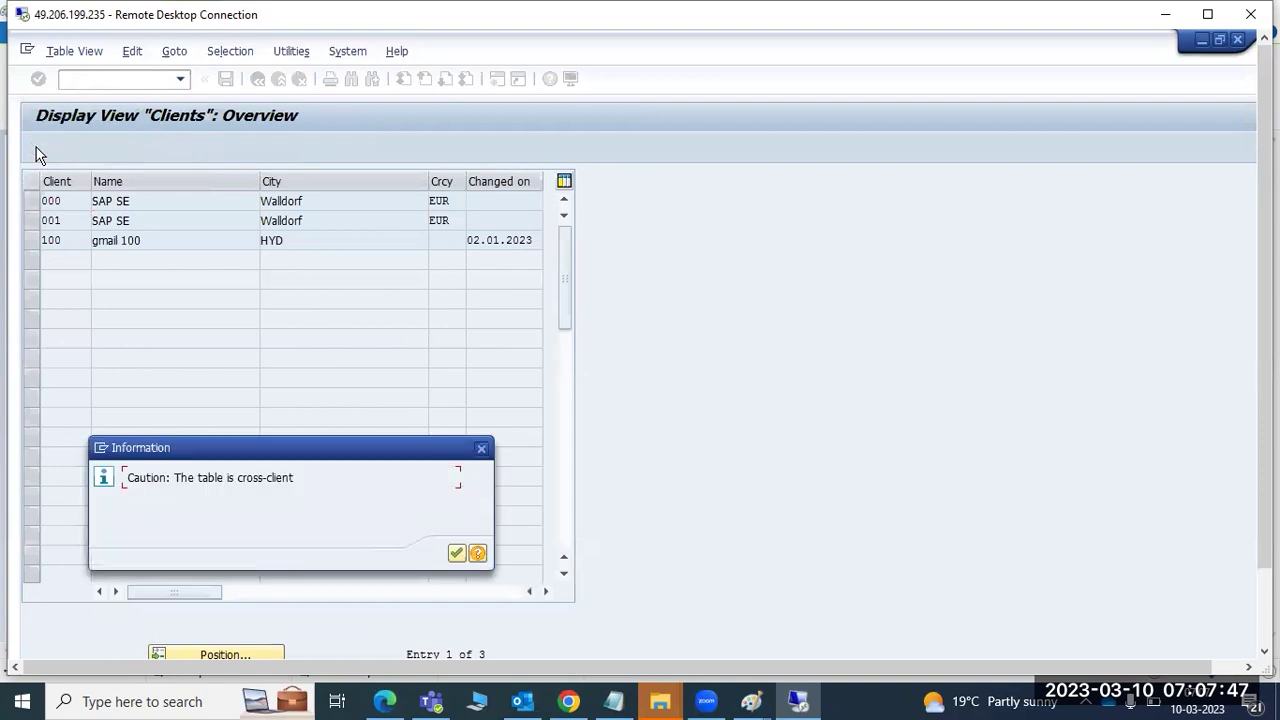
click(456, 553)
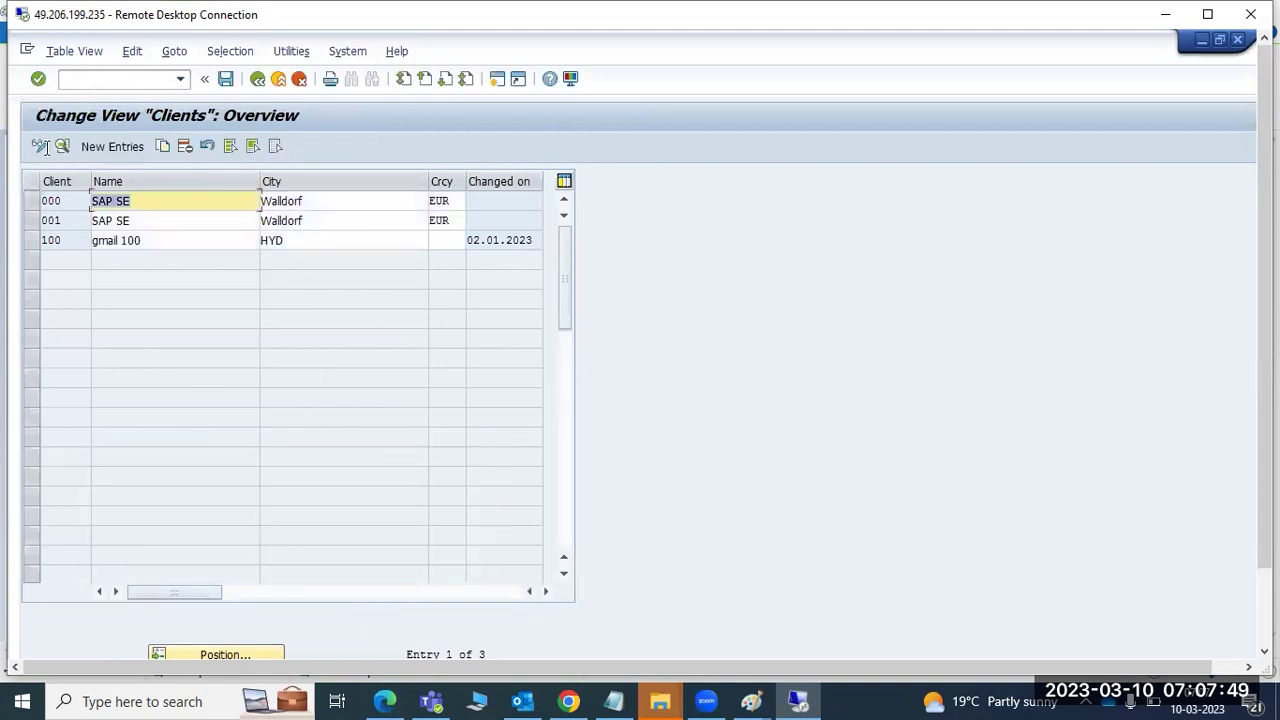
click(104, 148)
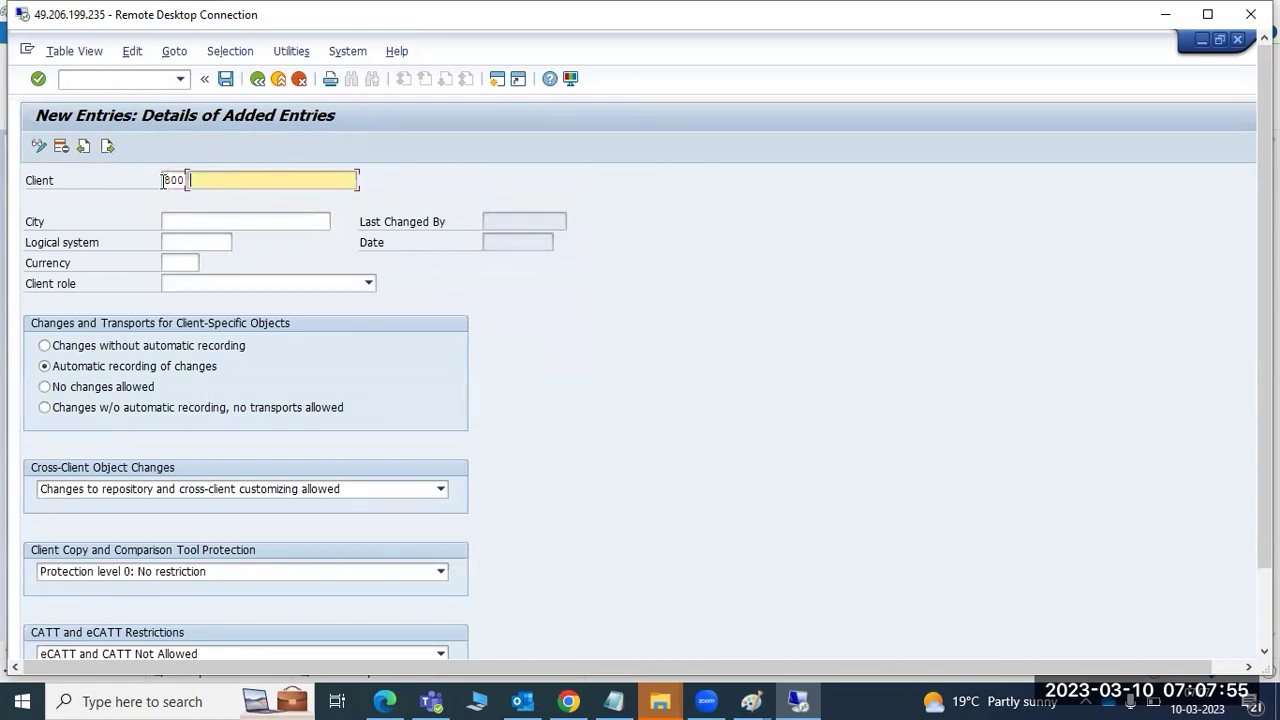
text(CLIENT 800)
- Start entering the client's city and assign logical system ECPCLNT800 from the list
click(170, 223)
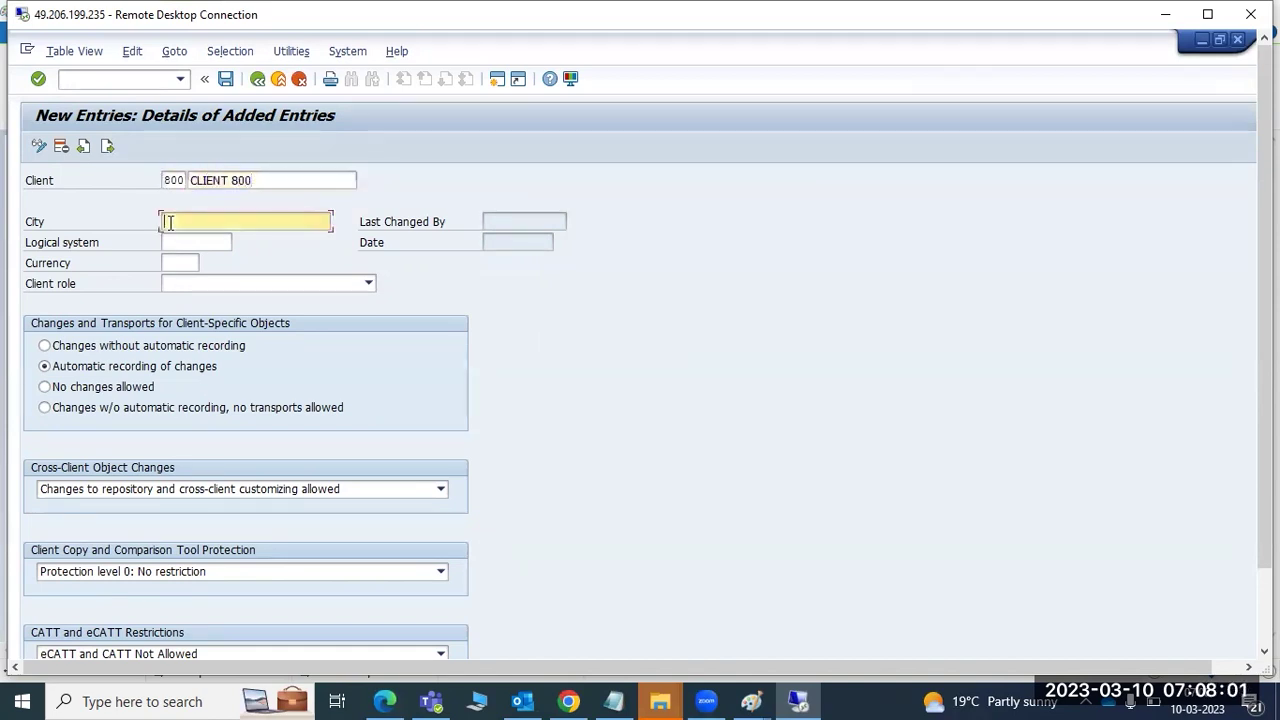
text(H)
click(199, 243)
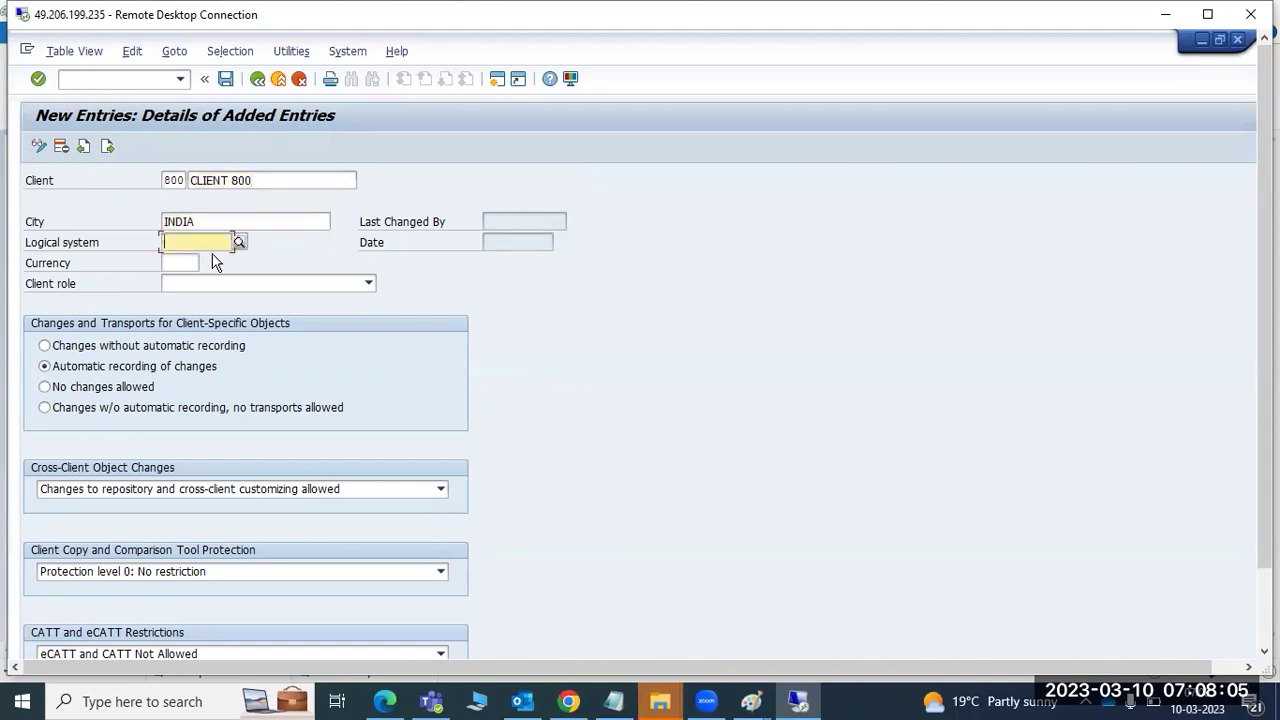
click(238, 243)
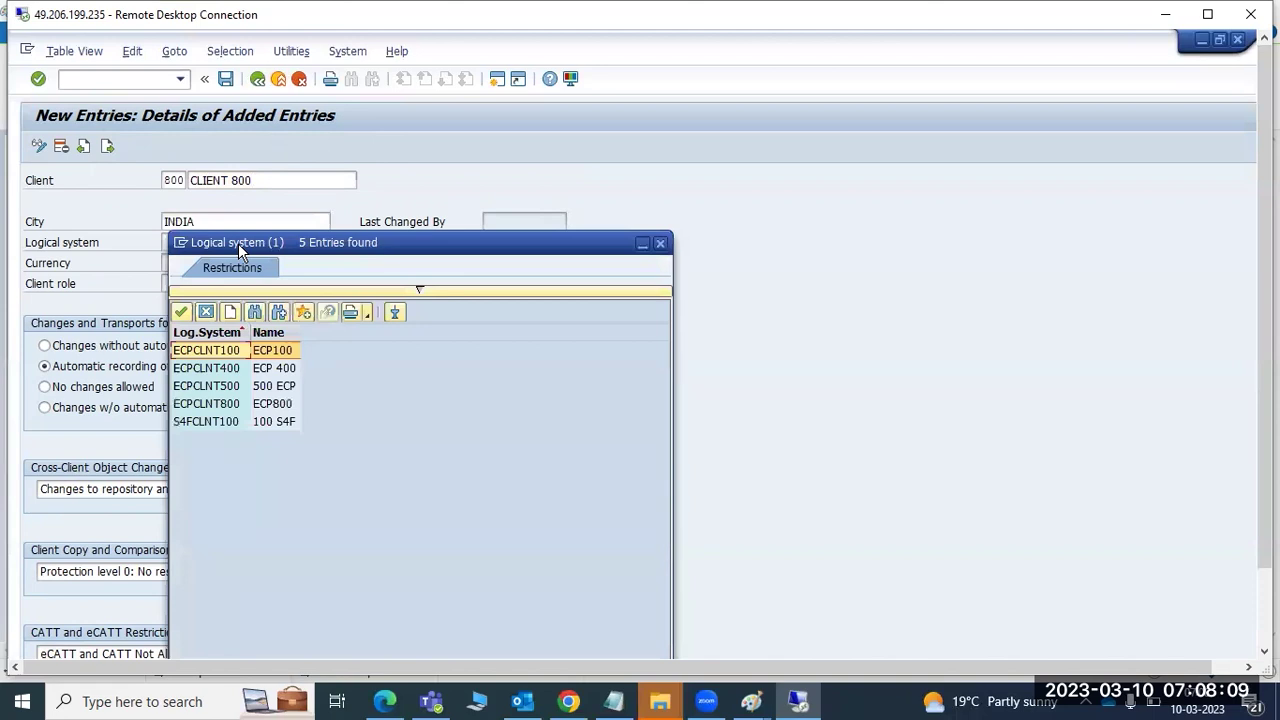
click(226, 406)
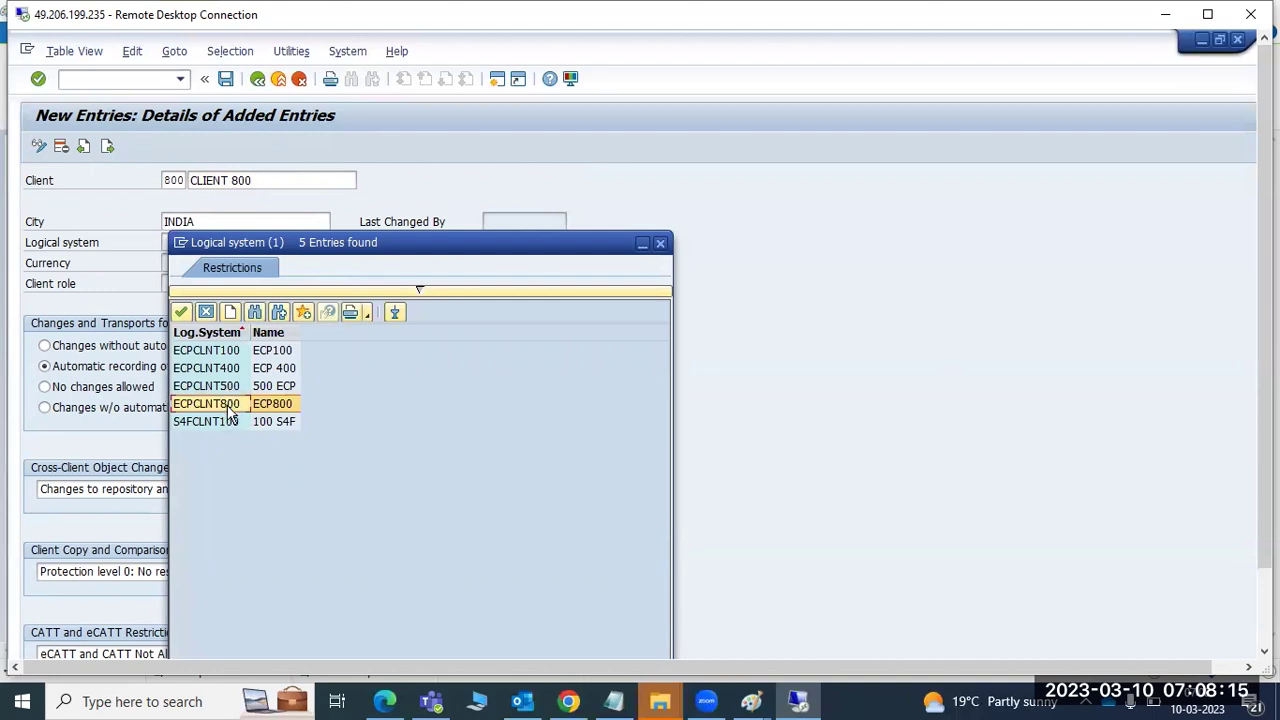
double_click(228, 405)
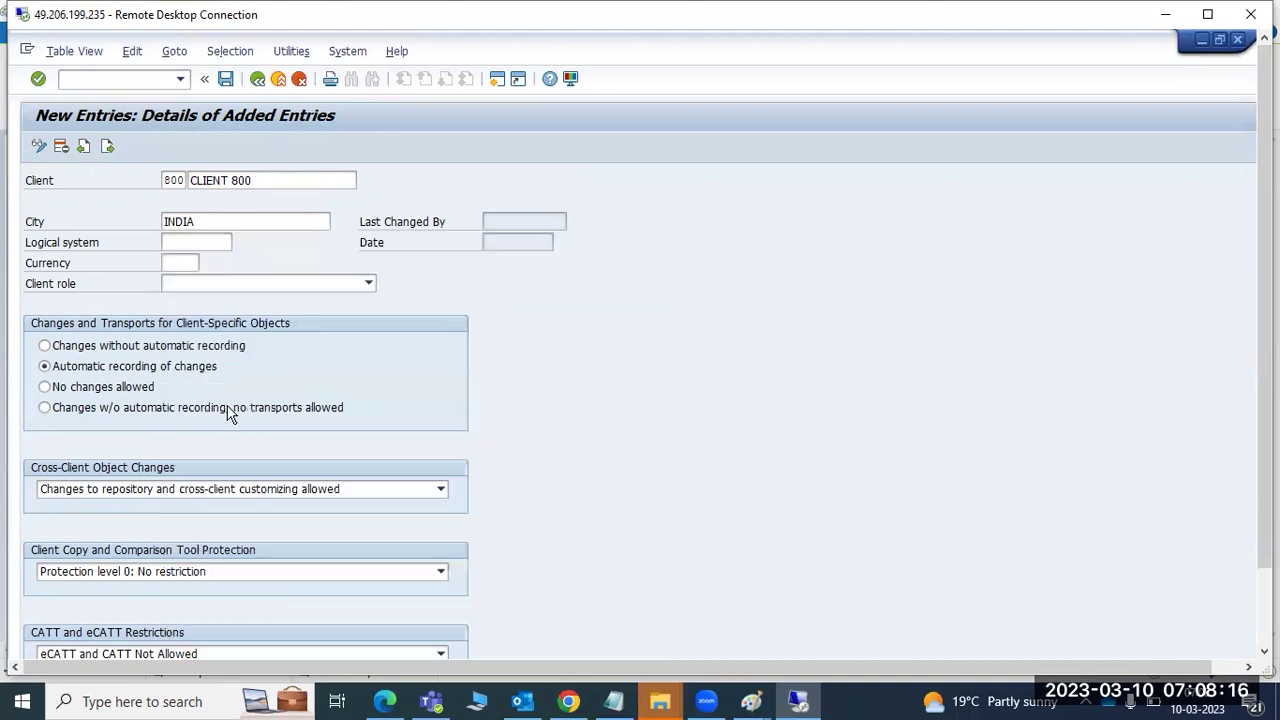
click(184, 246)
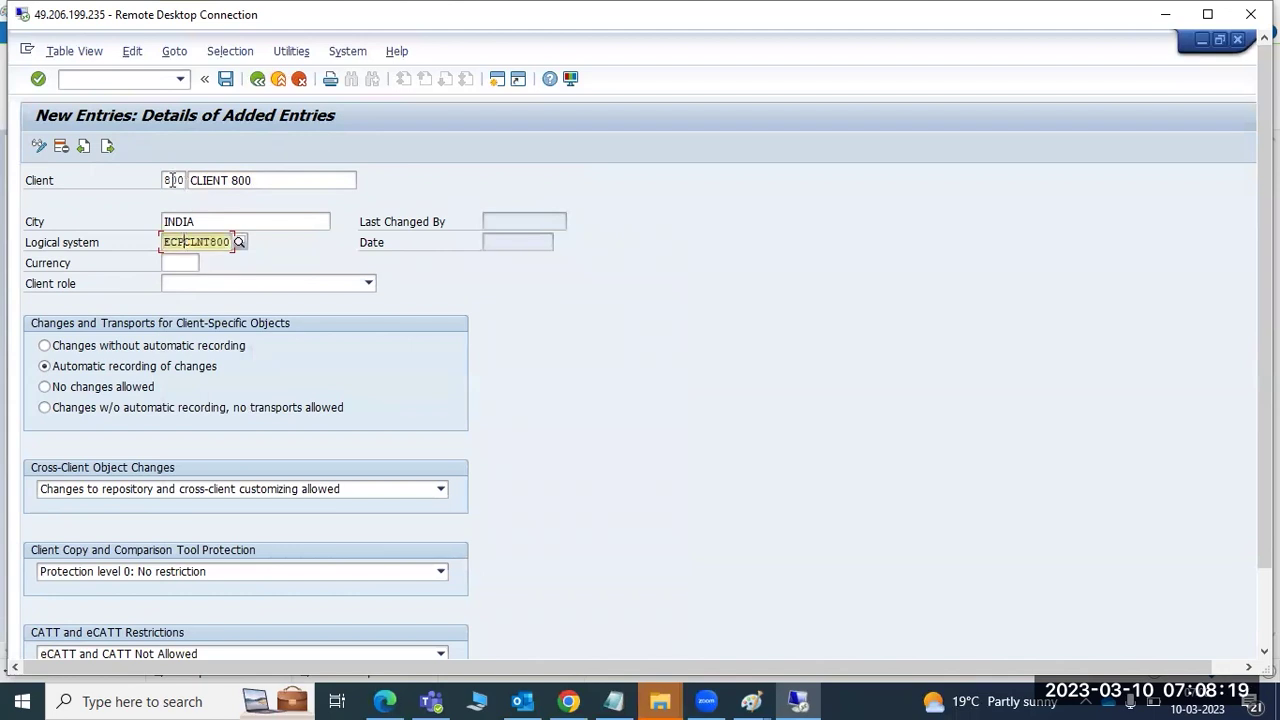
- Enter INR (Indian Rupee) as the currency, then clear the field again
click(185, 260)
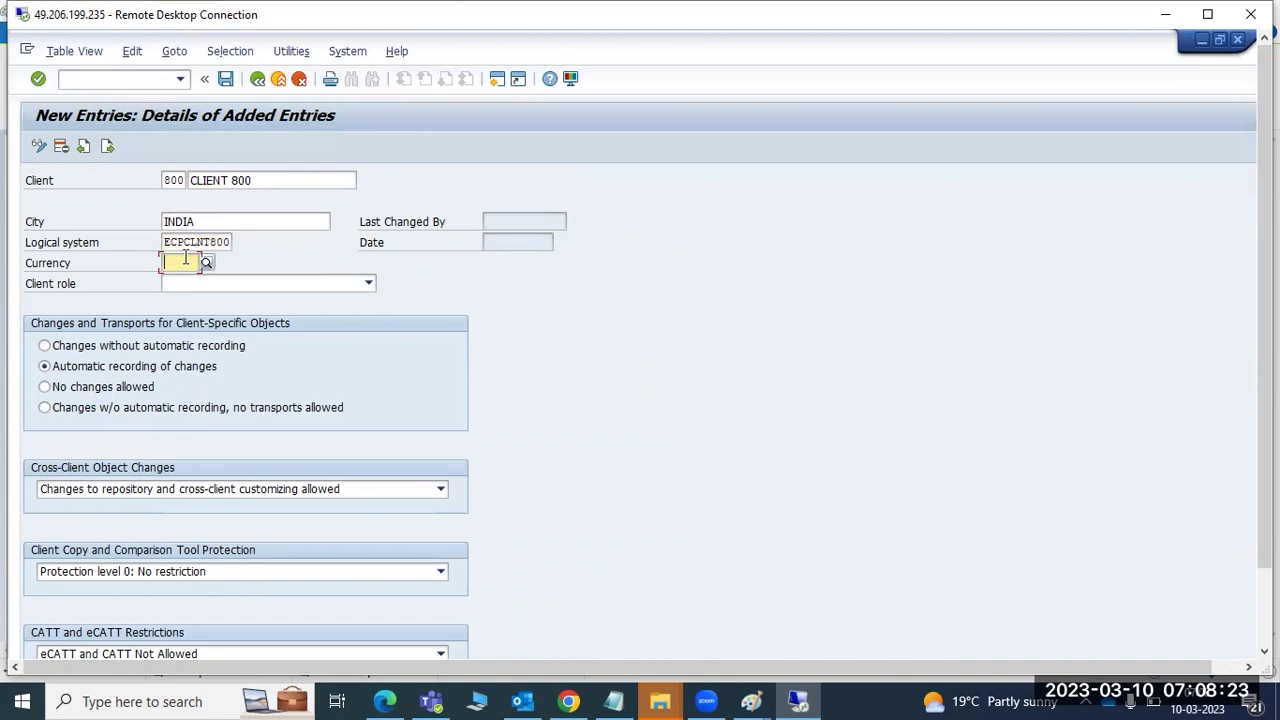
text(DO)
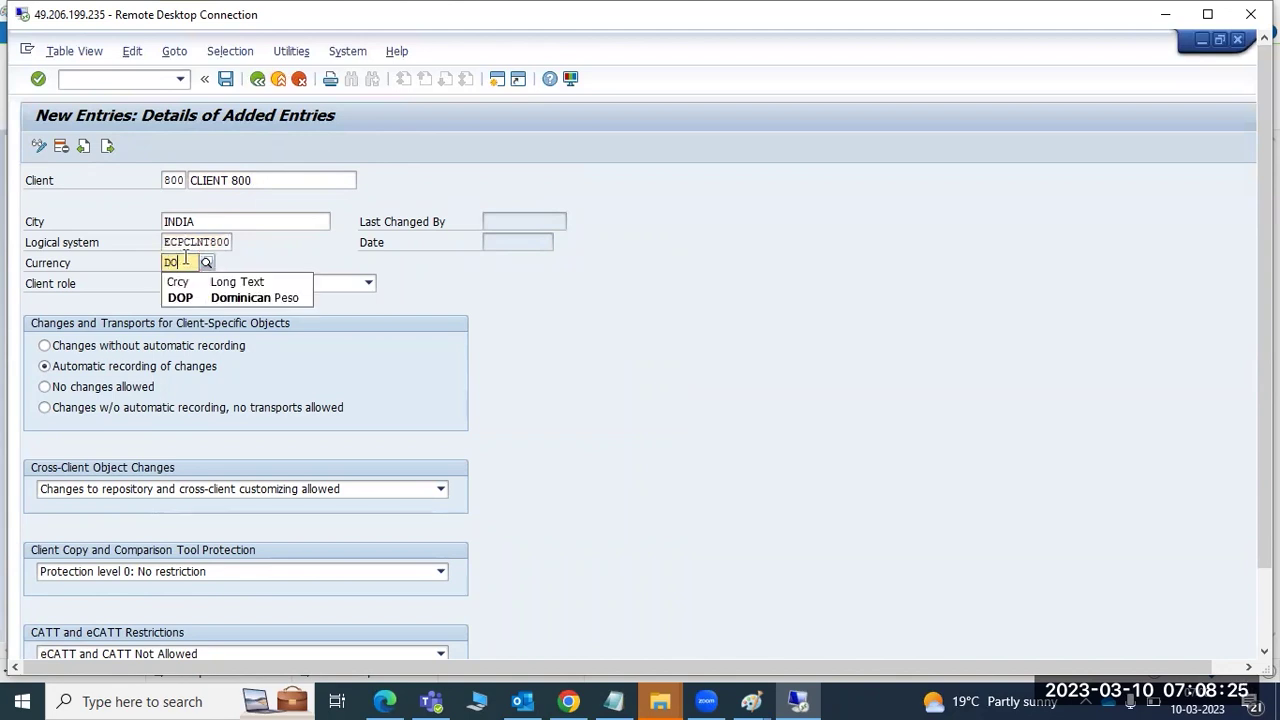
key(BackSpace)
key(BackSpace)
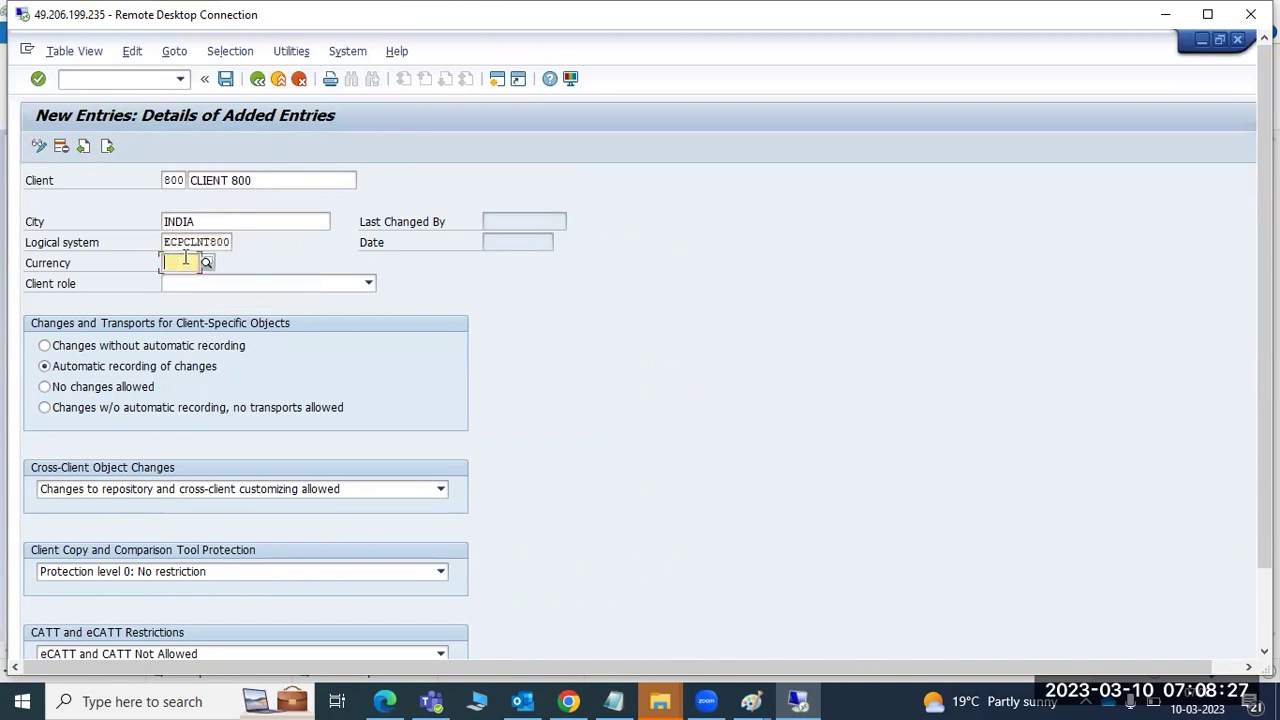
text(INR)
click(202, 300)
key(BackSpace)
key(BackSpace)
key(BackSpace)
- Open the Currency value list and scroll through the standard currencies
click(207, 262)
scroll(230, 528, down, 20)
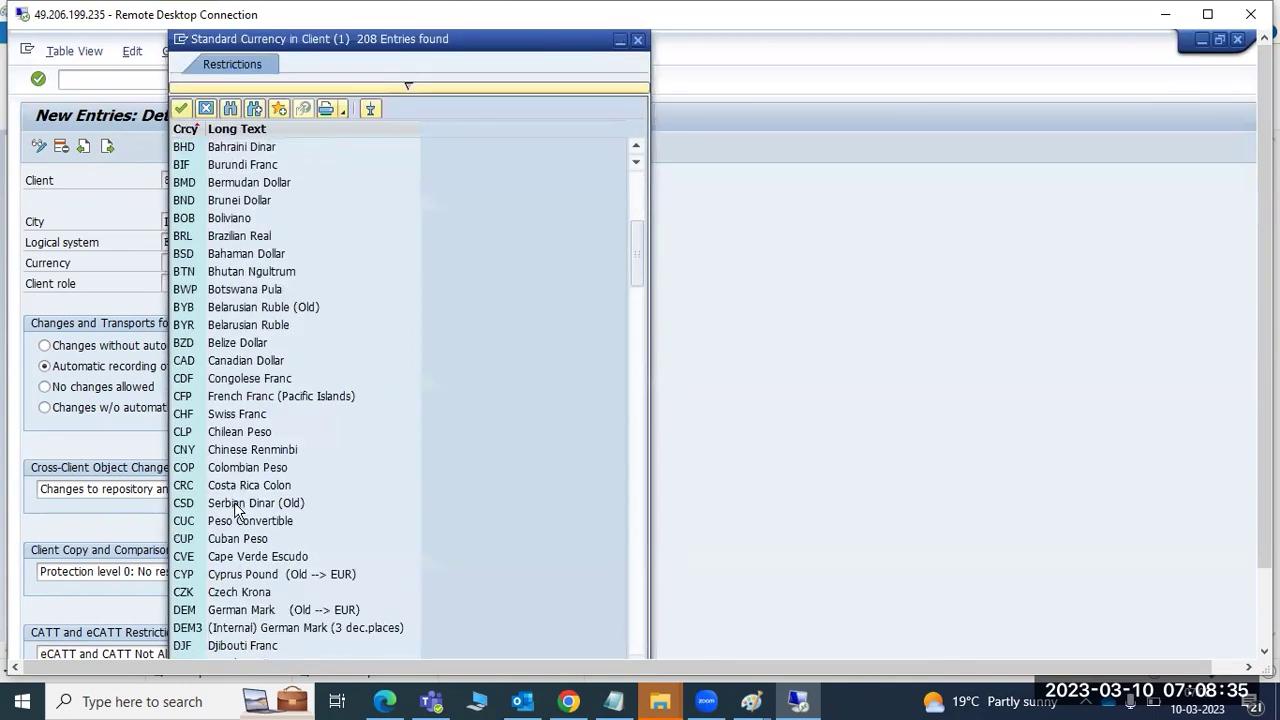
scroll(232, 533, down, 20)
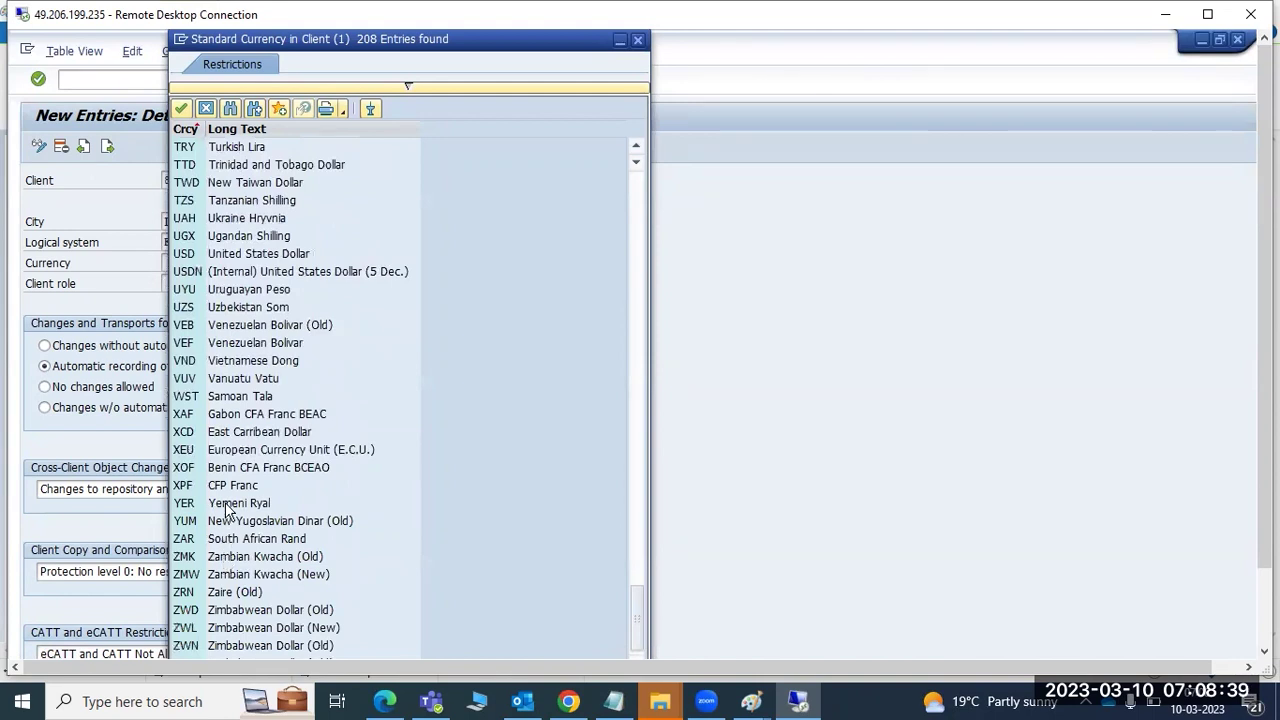
scroll(230, 430, up, 4)
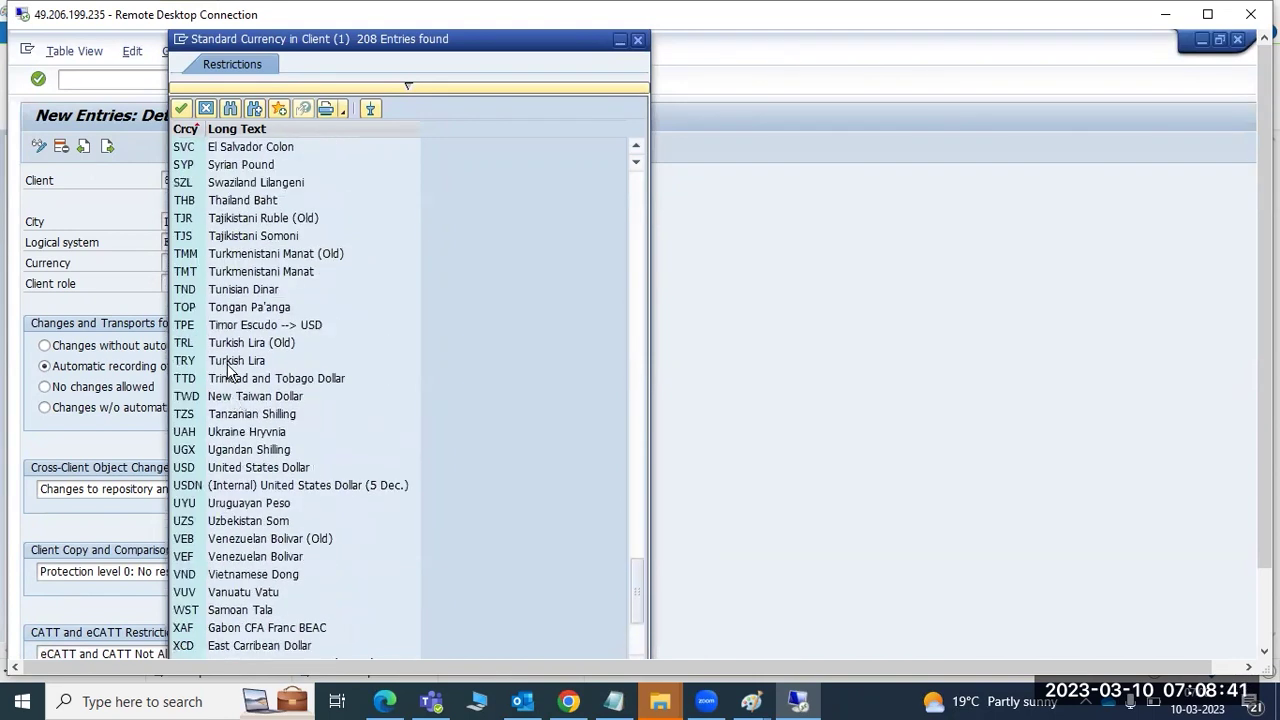
scroll(231, 360, up, 7)
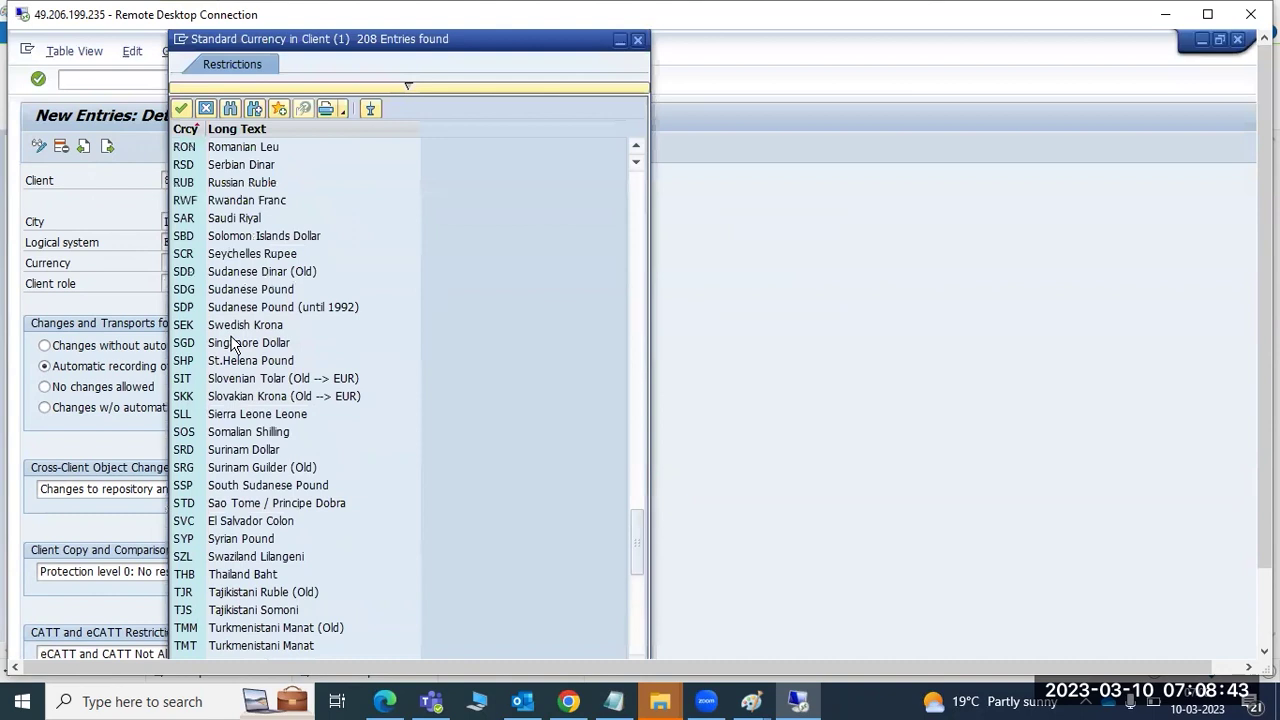
scroll(231, 335, up, 1)
scroll(231, 375, up, 7)
scroll(235, 370, up, 20)
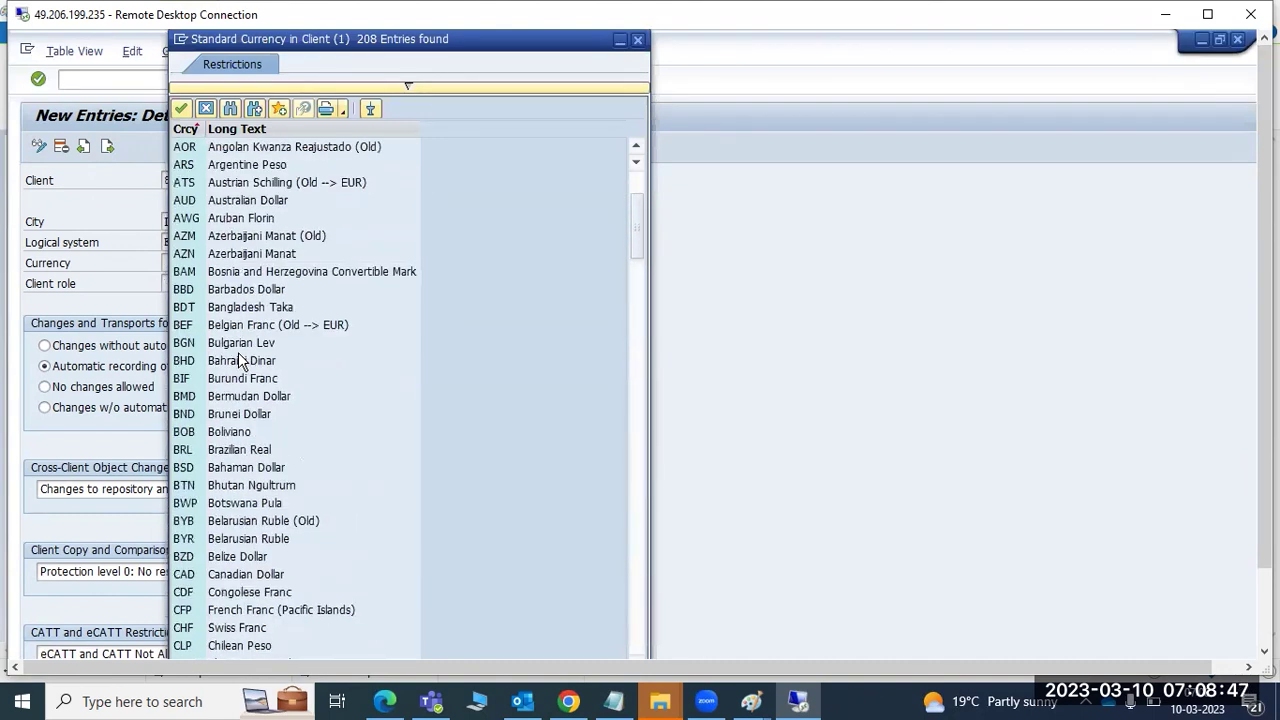
scroll(238, 360, up, 2)
- Close the list, set currency to INR Indian Rupee and client role to Test
click(637, 41)
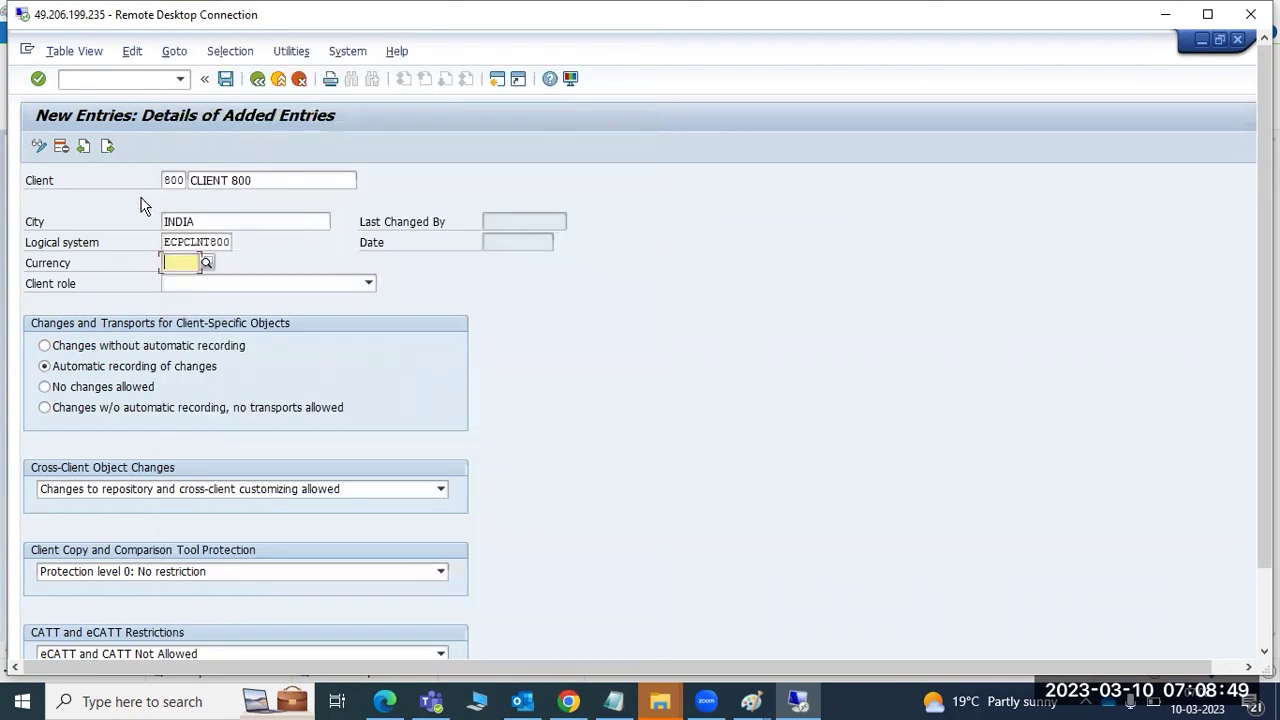
text(IN)
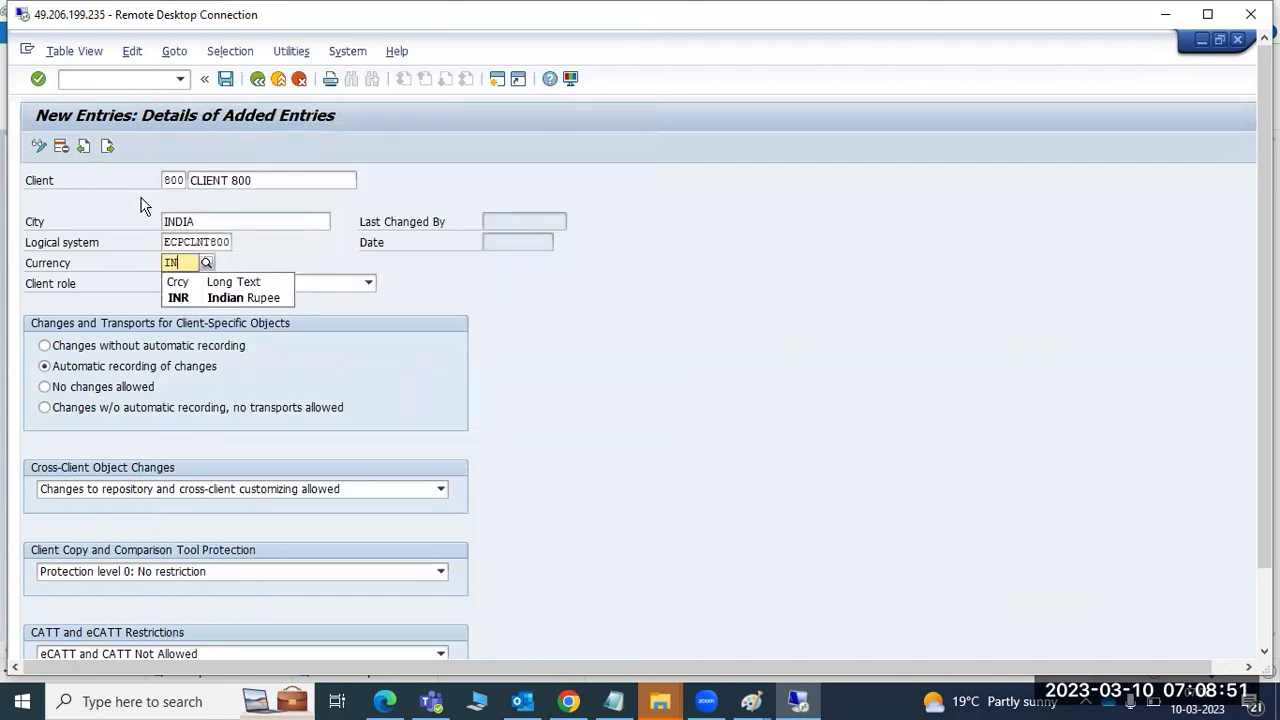
click(180, 298)
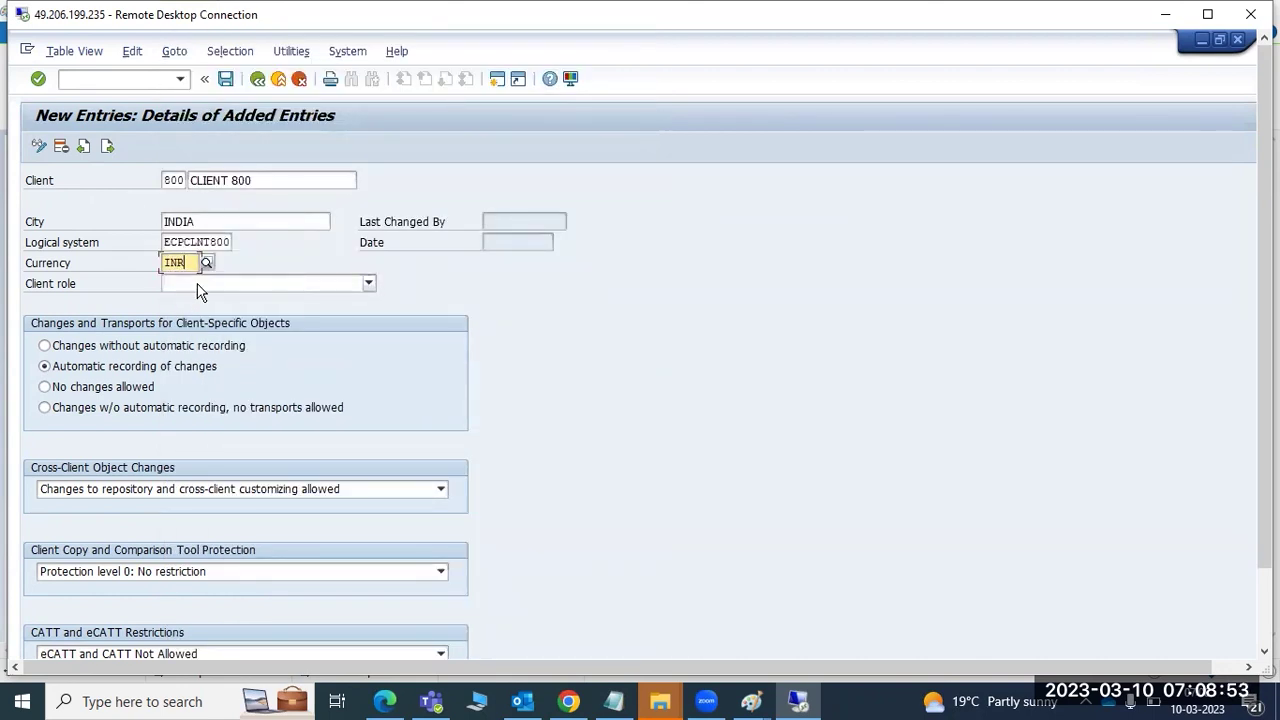
click(198, 286)
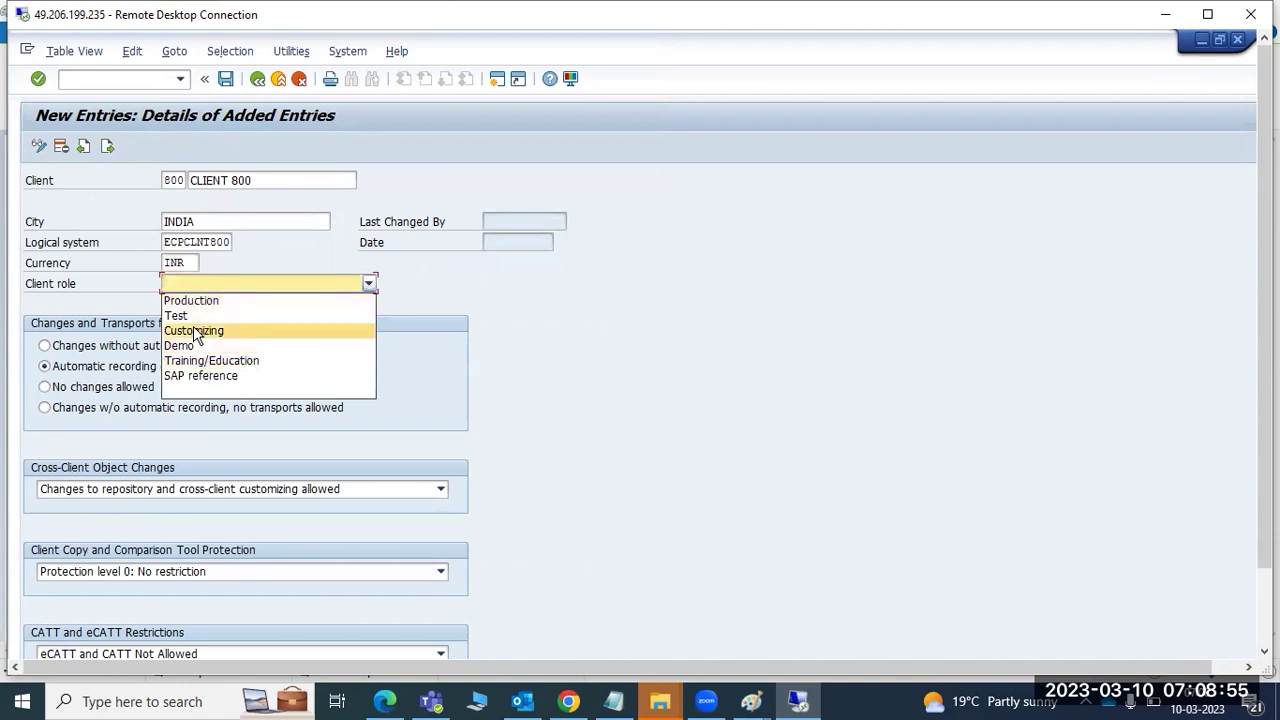
click(185, 315)
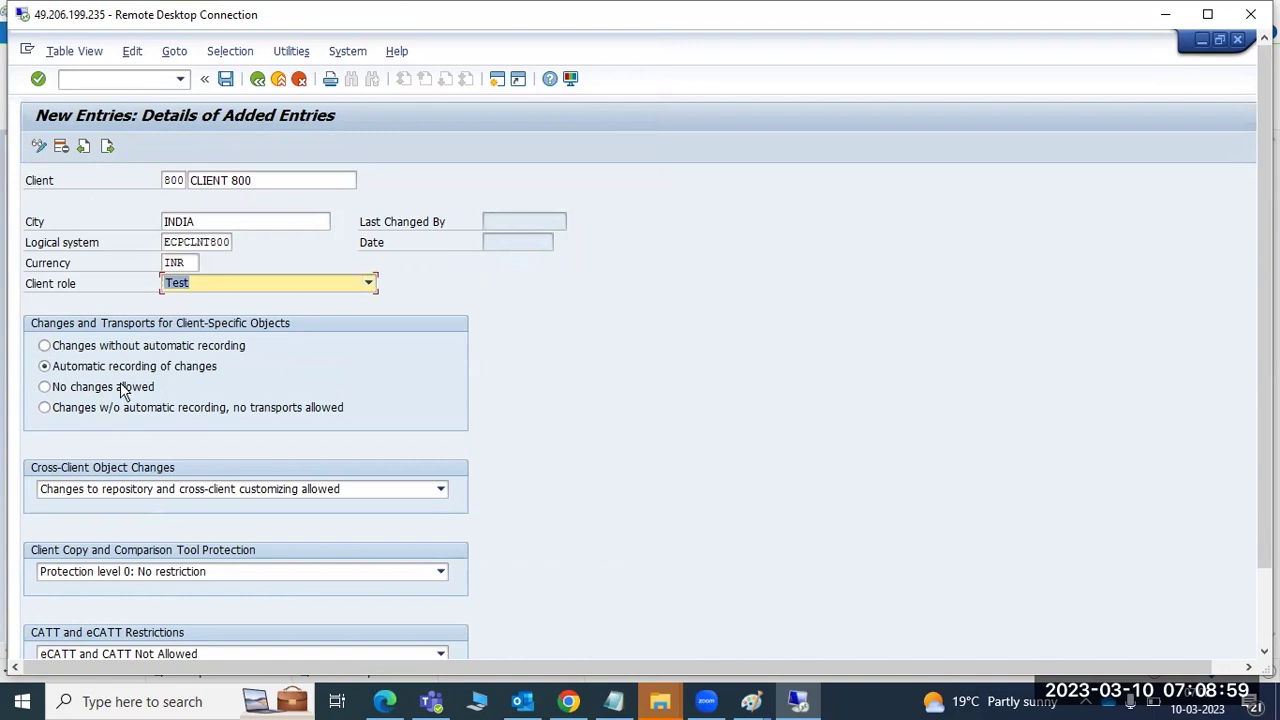
- Keep the cross-client setting, save client 800, and go back to the clients overview
click(70, 497)
click(70, 497)
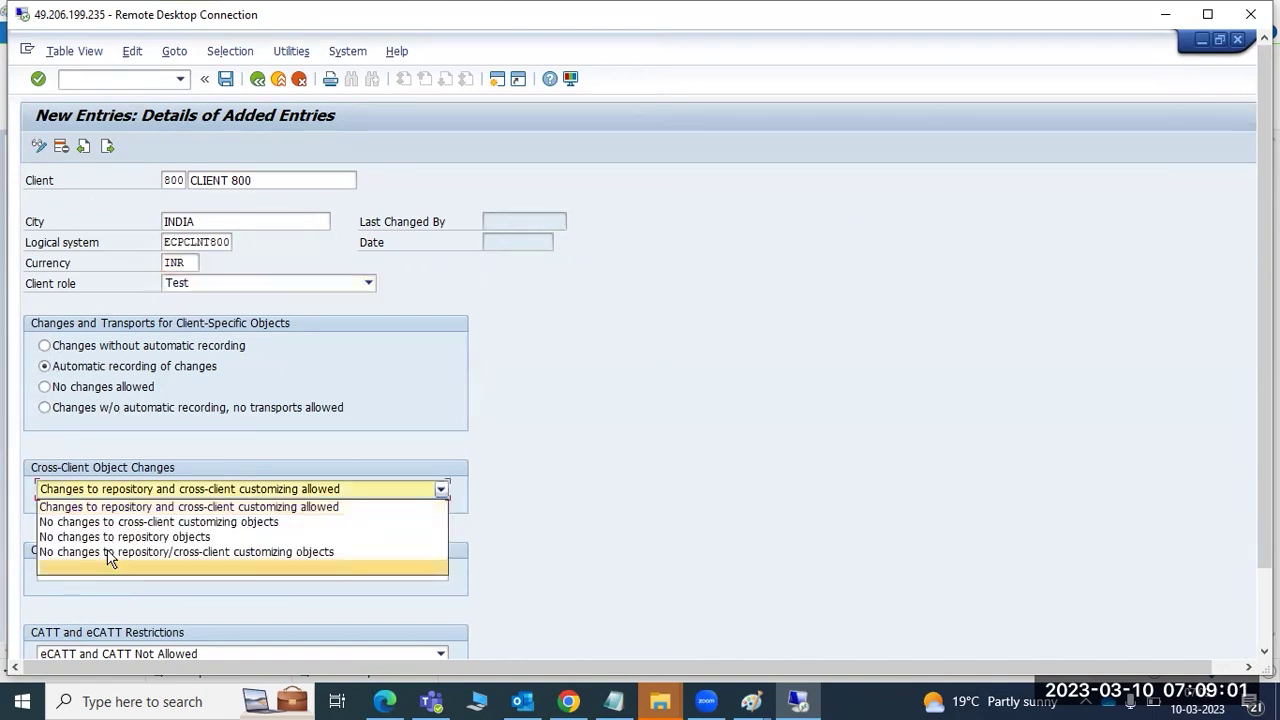
click(587, 482)
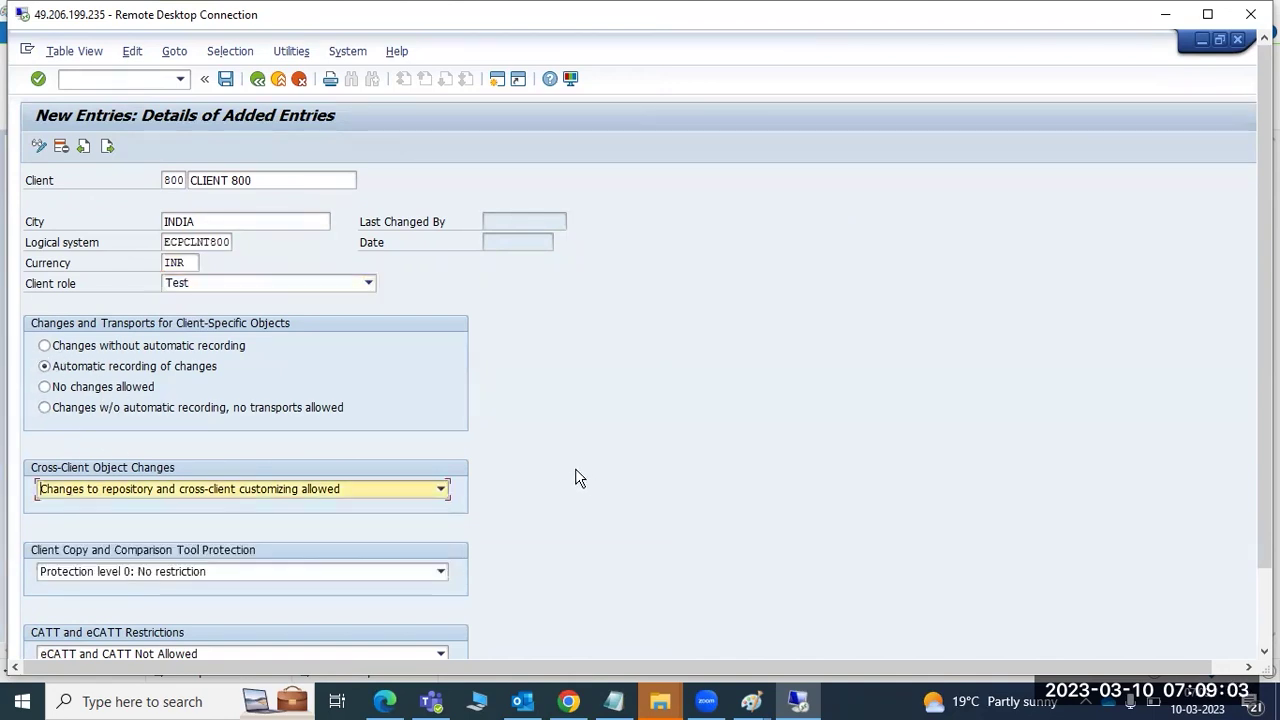
click(226, 80)
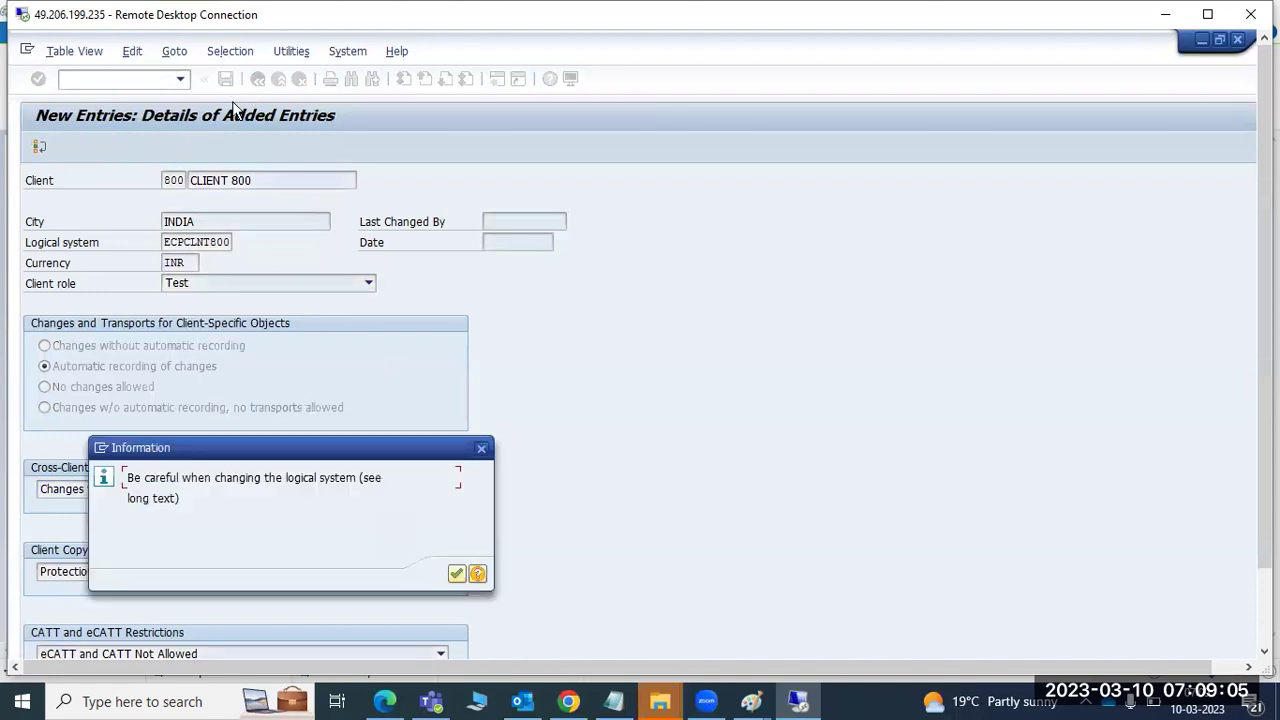
click(457, 573)
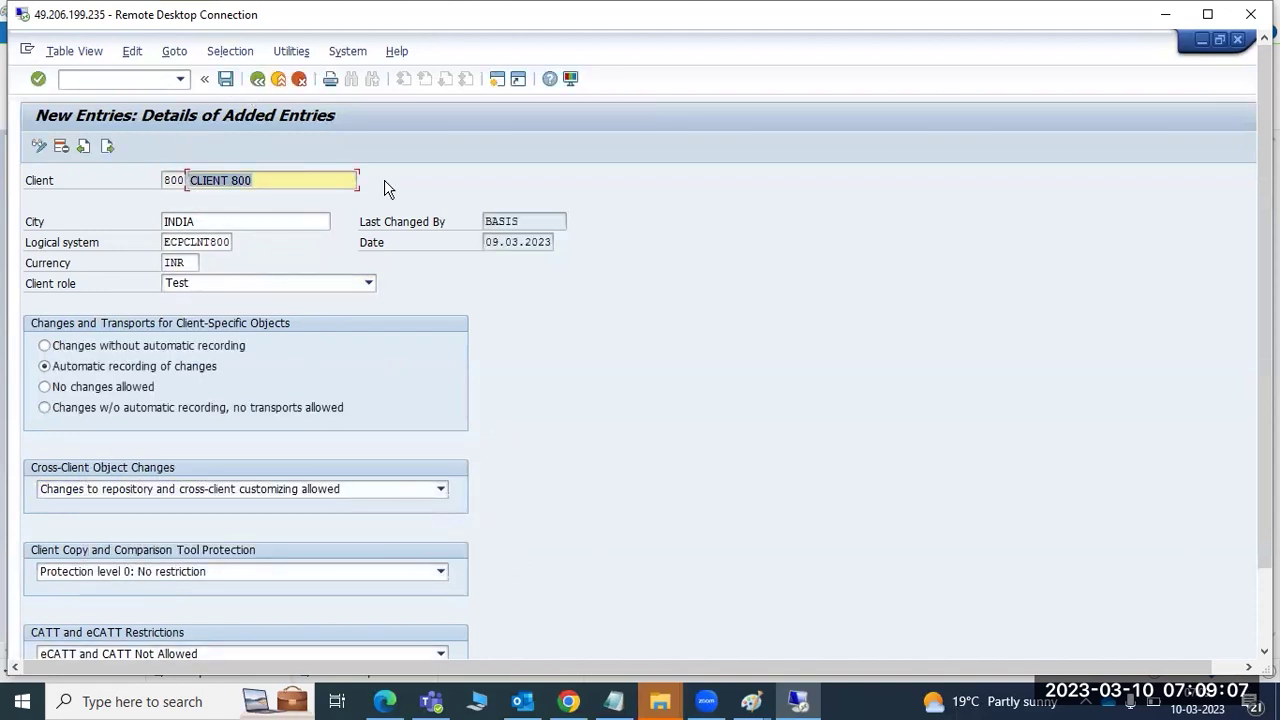
click(257, 79)
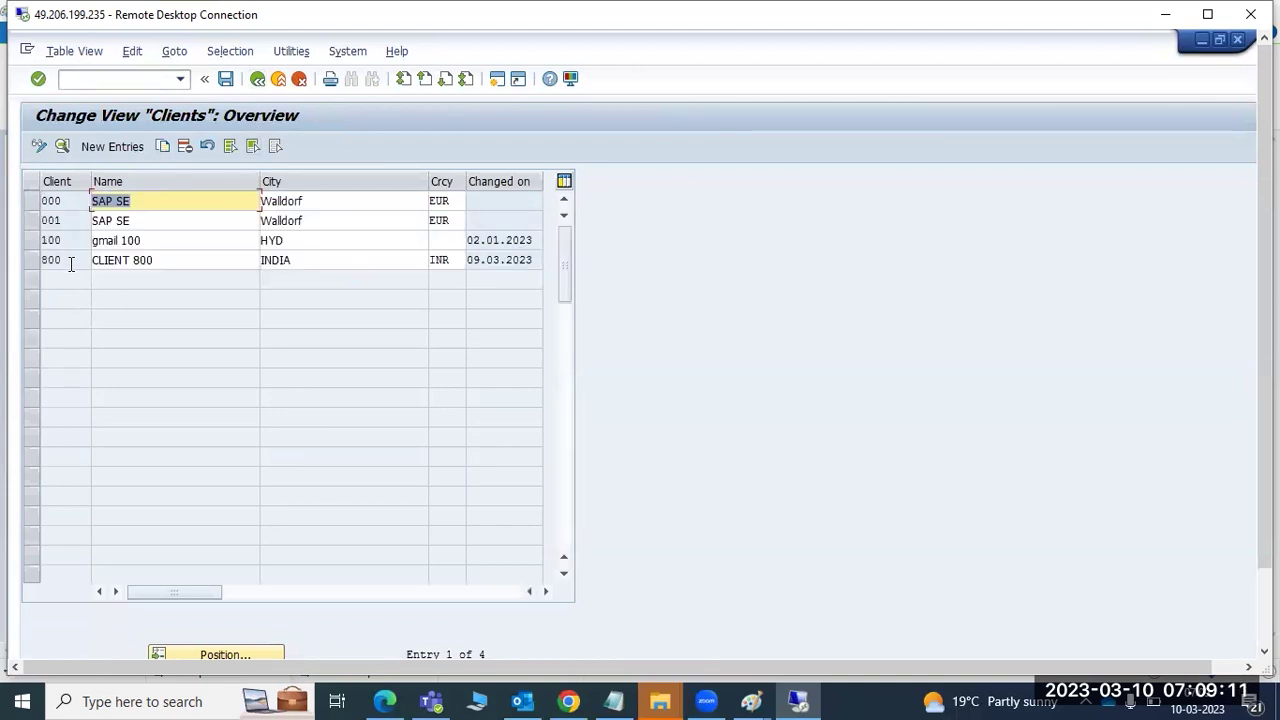
double_click(66, 240)
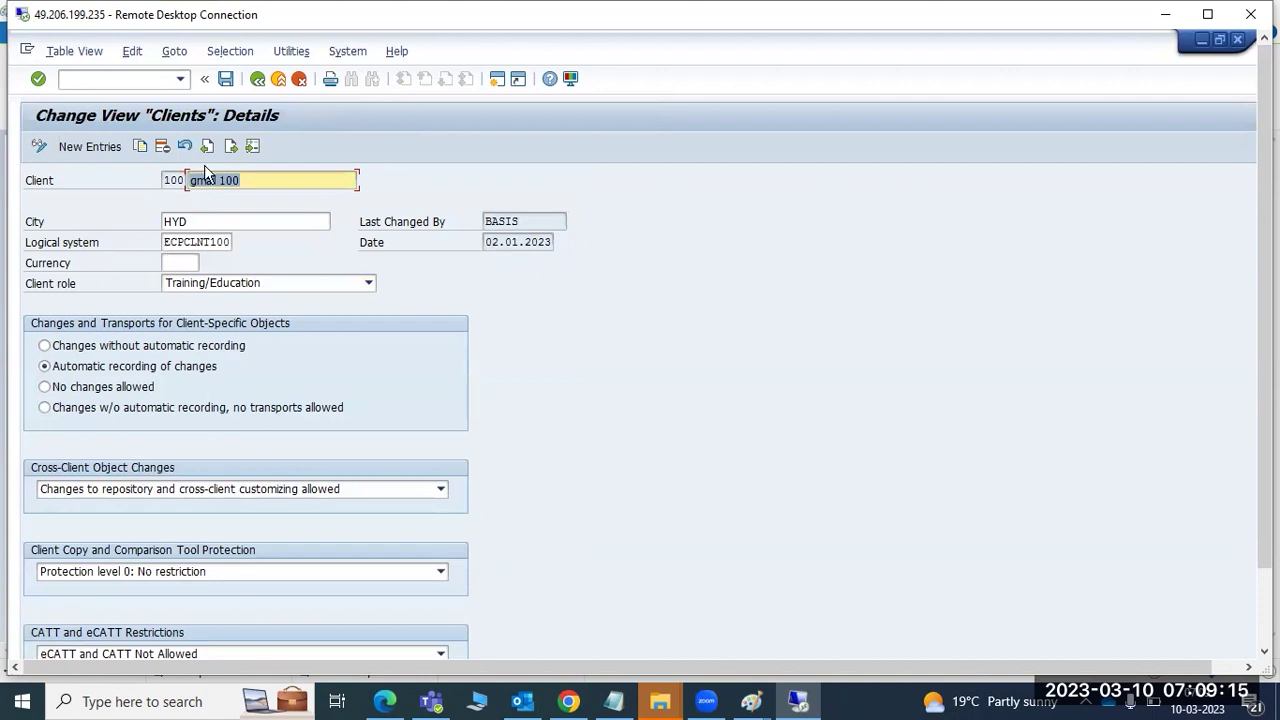
click(224, 82)
scroll(1264, 350, down, 3)
scroll(1191, 351, up, 3)
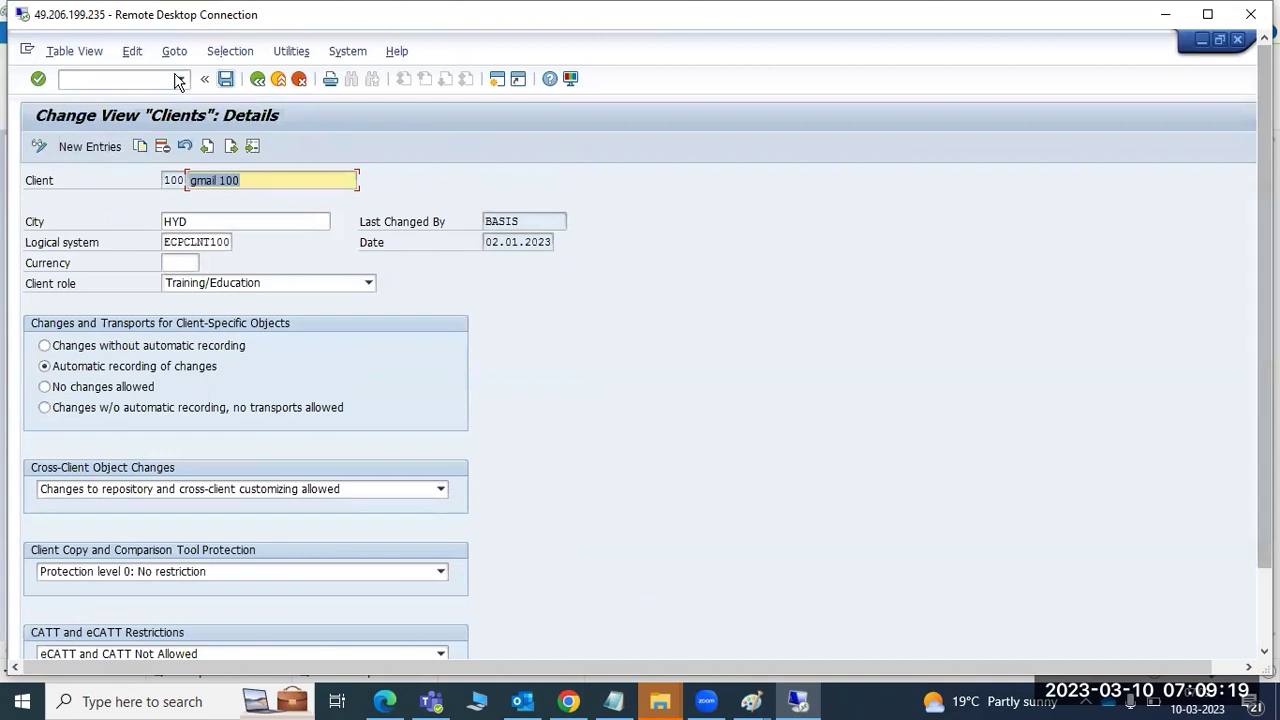
click(258, 80)
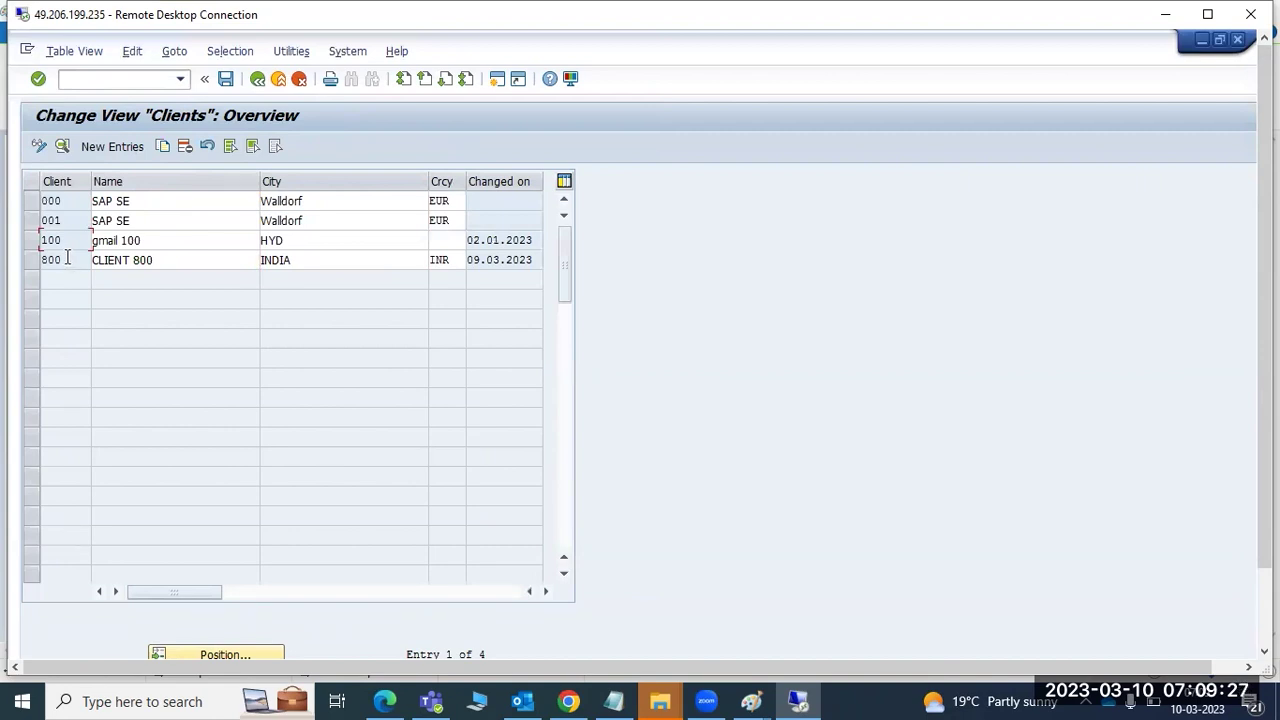
click(706, 700)
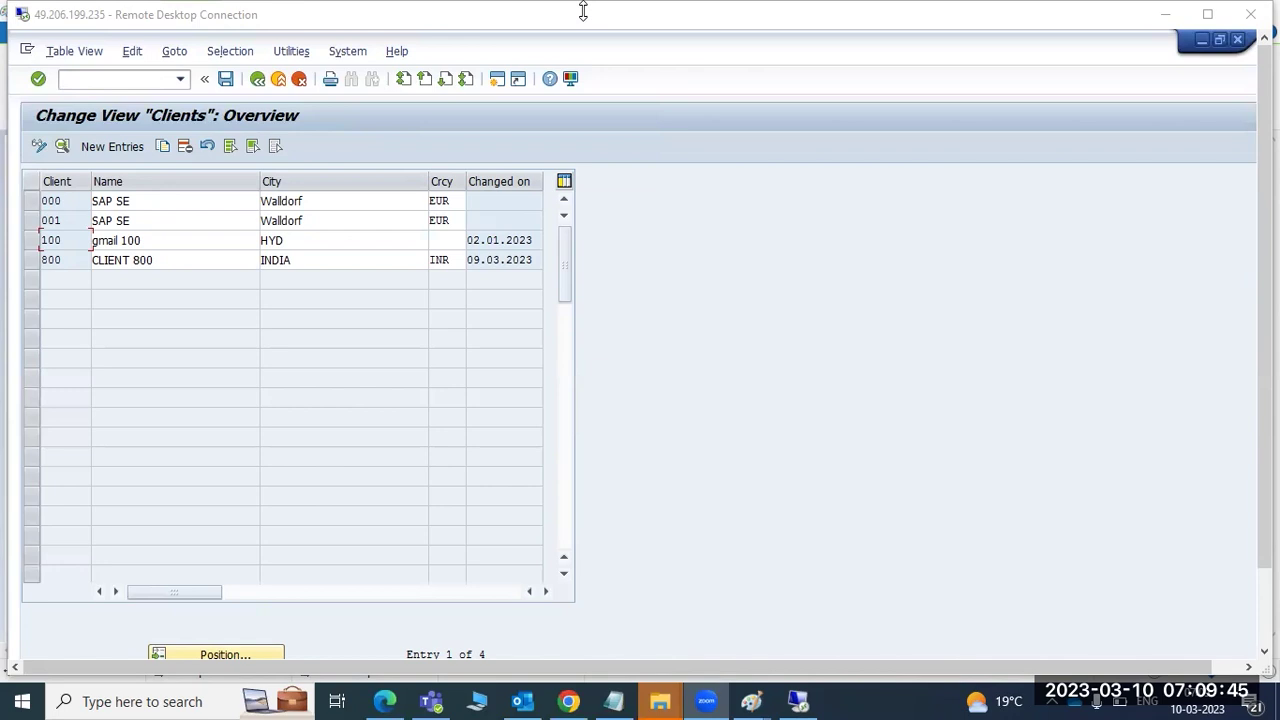
- In Paint, add a text box above DEV and QAS reading 000 and 001==
mouse_move(752, 700)
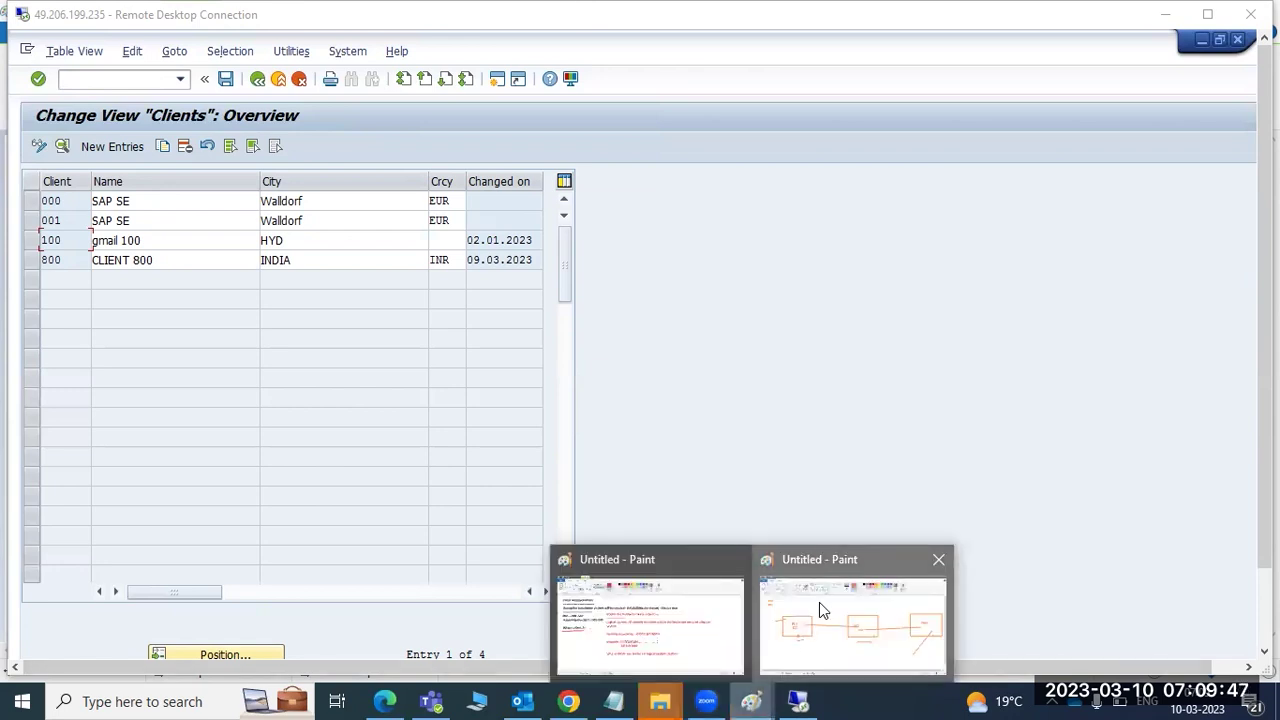
click(820, 605)
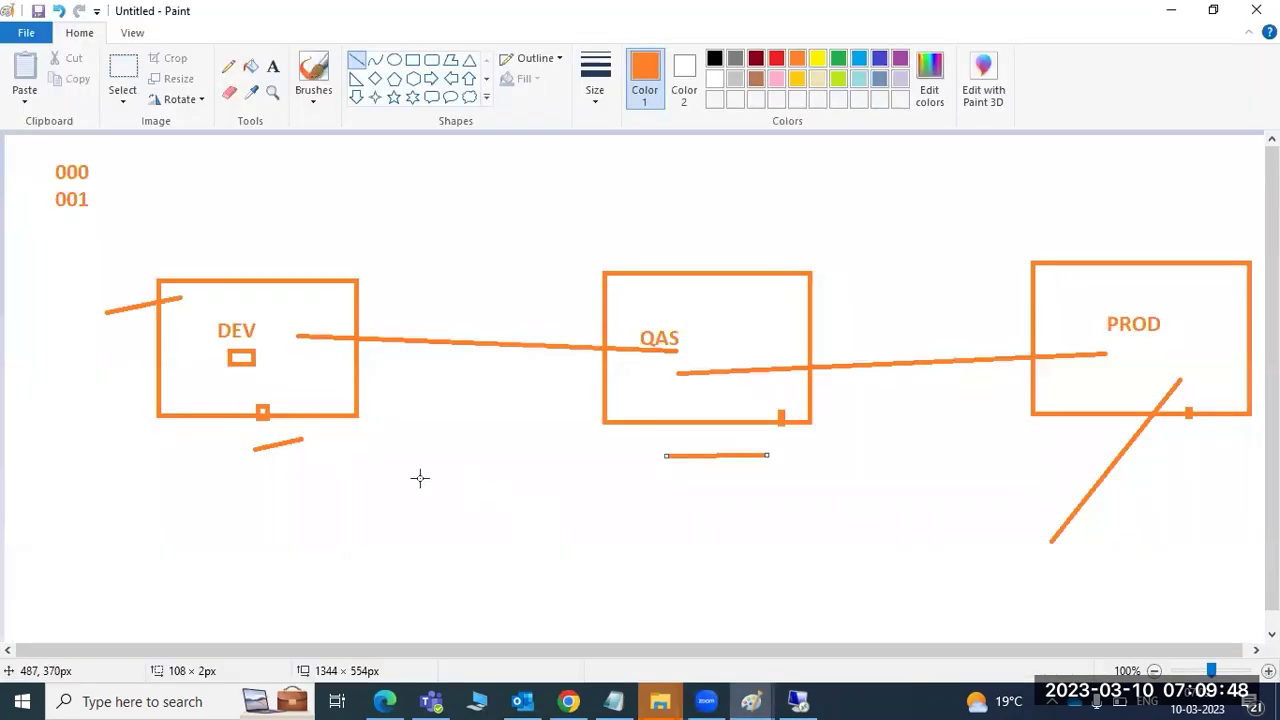
click(273, 66)
drag(399, 152, 585, 298)
text(000)
key(Return)
text(001)
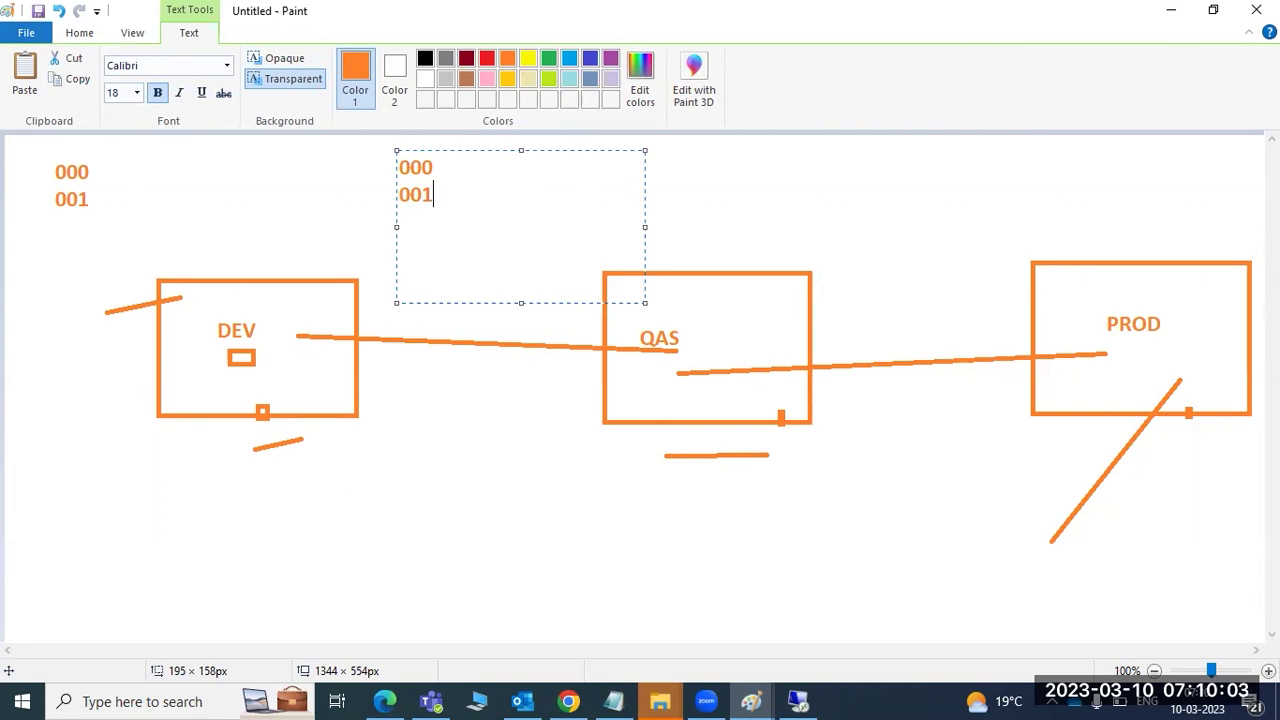
text(==)
- Add the line 002-999 after erasing mistaken numbers, then return to the SAP session
key(Return)
key(Return)
text(100)
key(Return)
text(200)
key(Return)
text(3)
key(BackSpace)
key(BackSpace)
key(BackSpace)
key(BackSpace)
key(BackSpace)
key(BackSpace)
key(BackSpace)
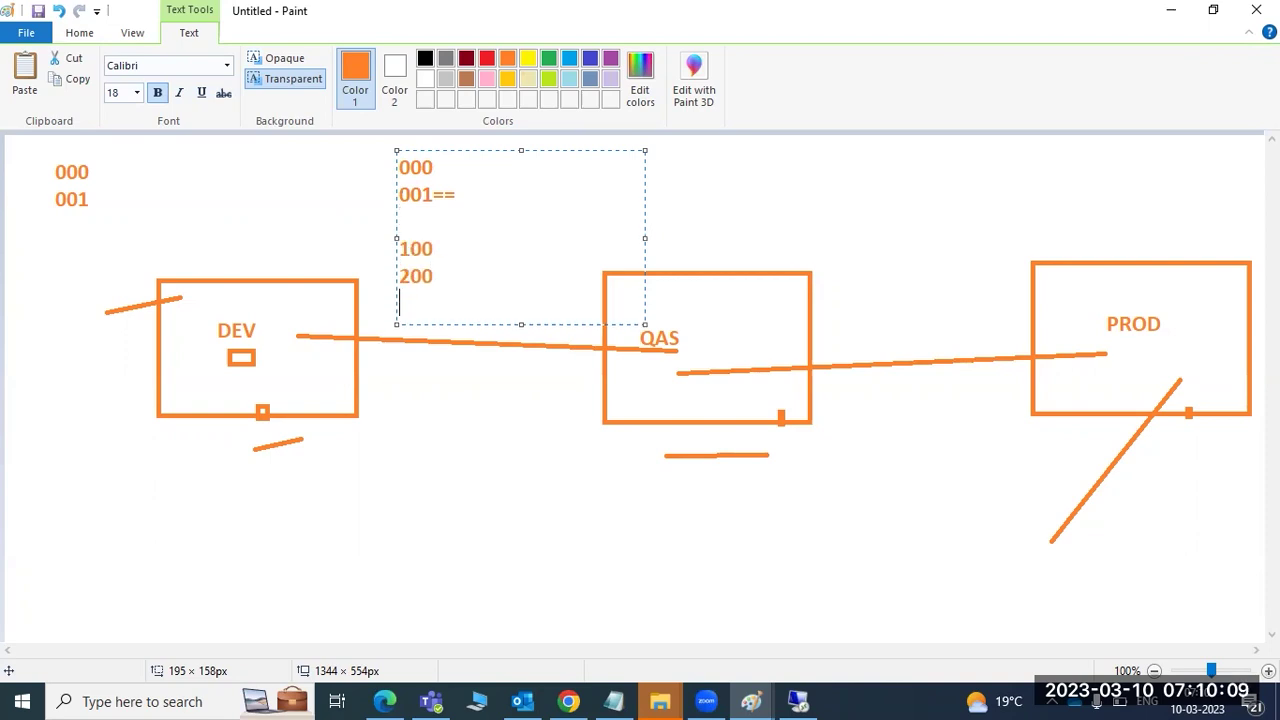
key(BackSpace)
key(BackSpace)
text(002-999)
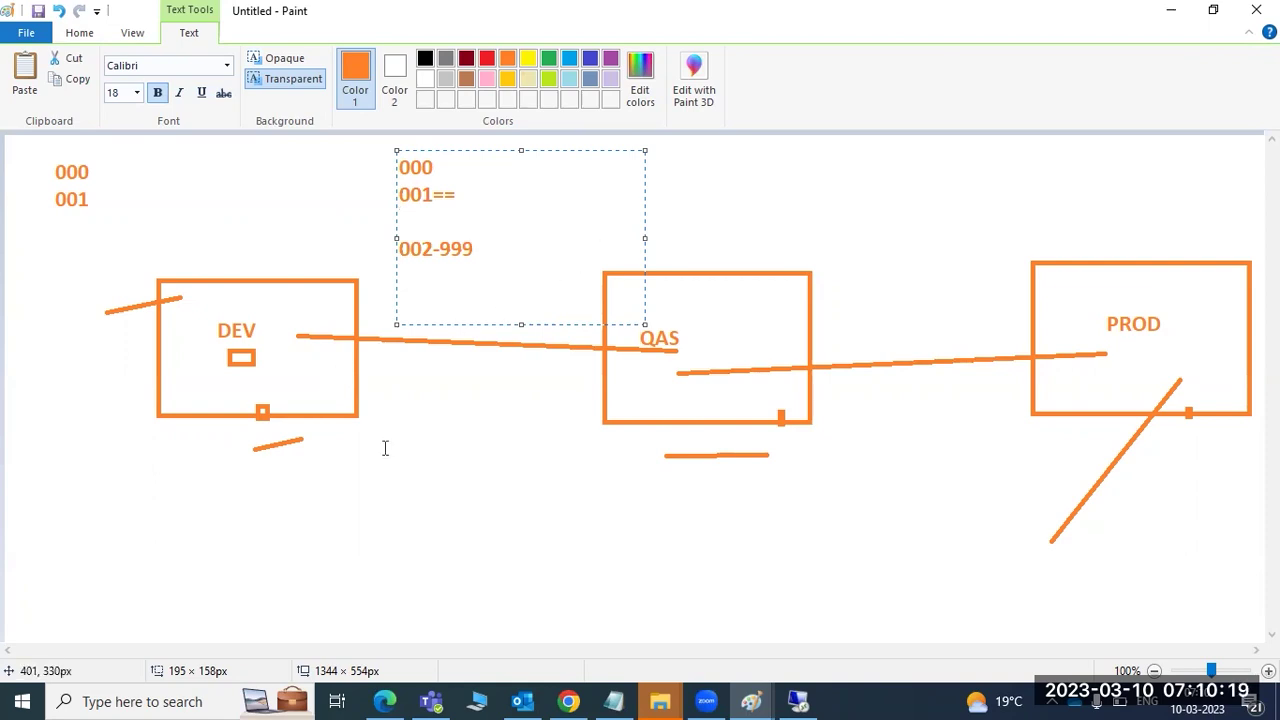
click(797, 700)
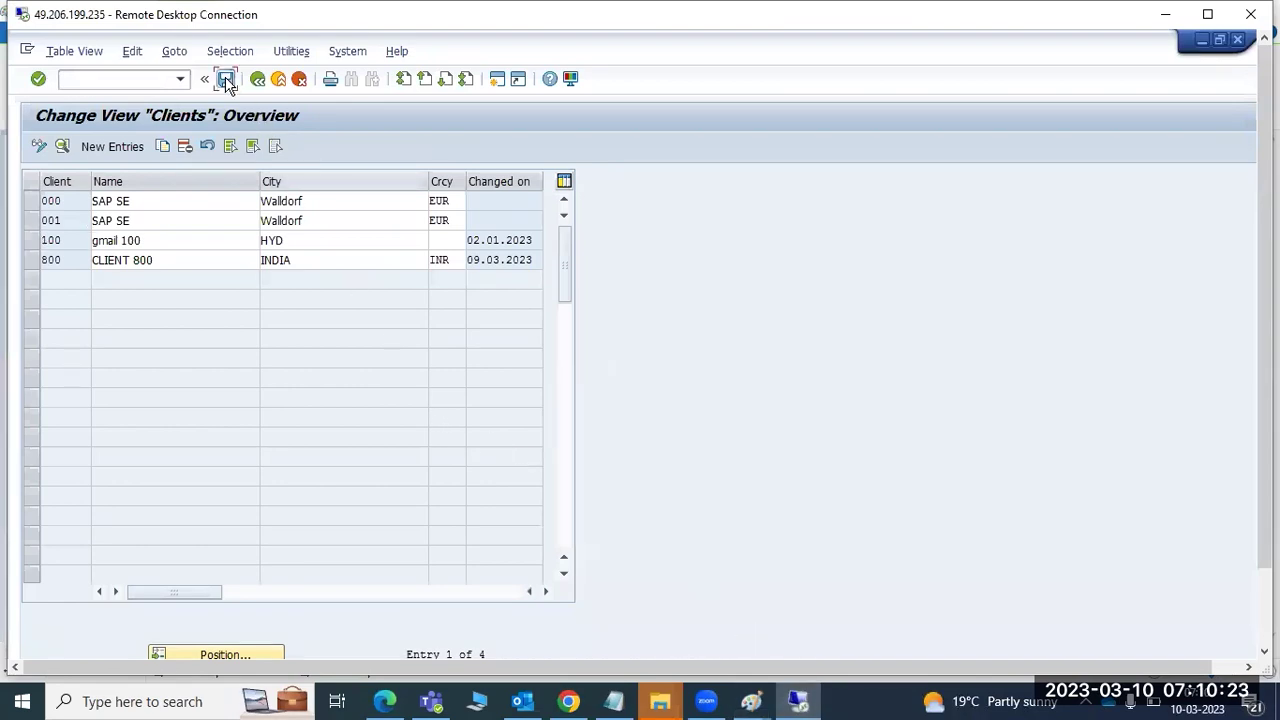
- Select client 800 in the overview and bring the SAP Logon window forward
scroll(1264, 400, down, 2)
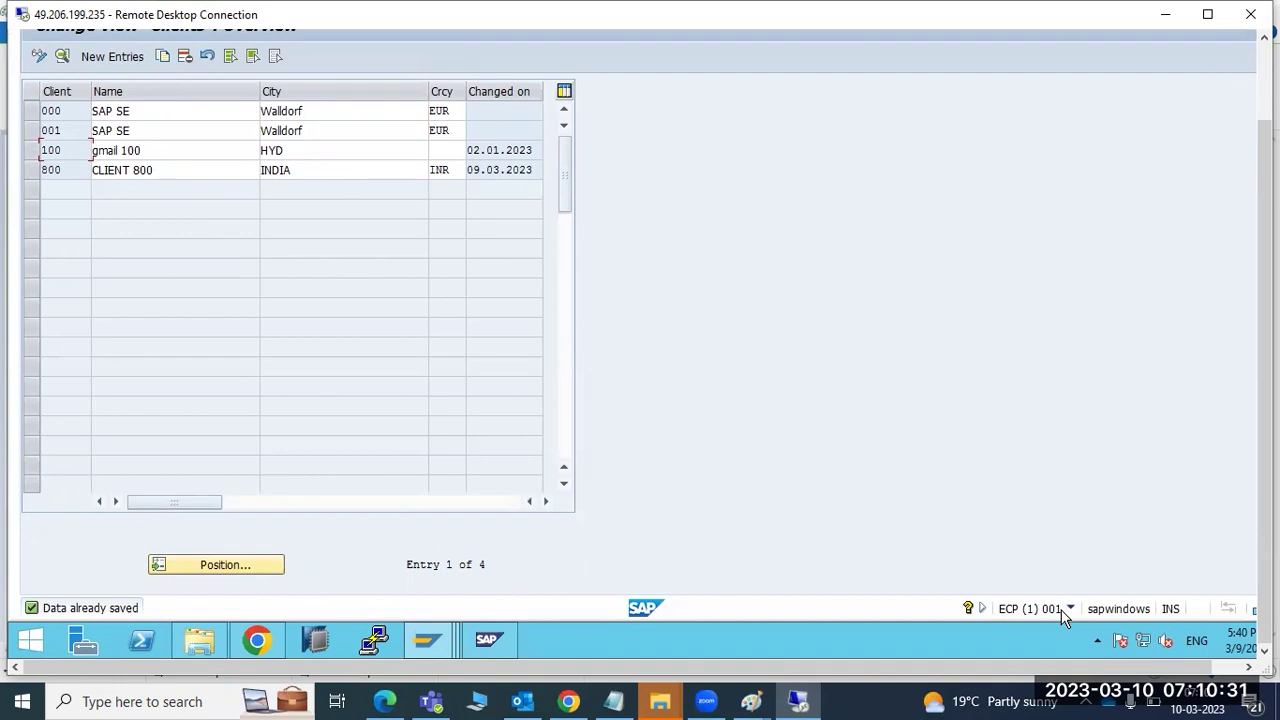
click(60, 174)
mouse_move(426, 640)
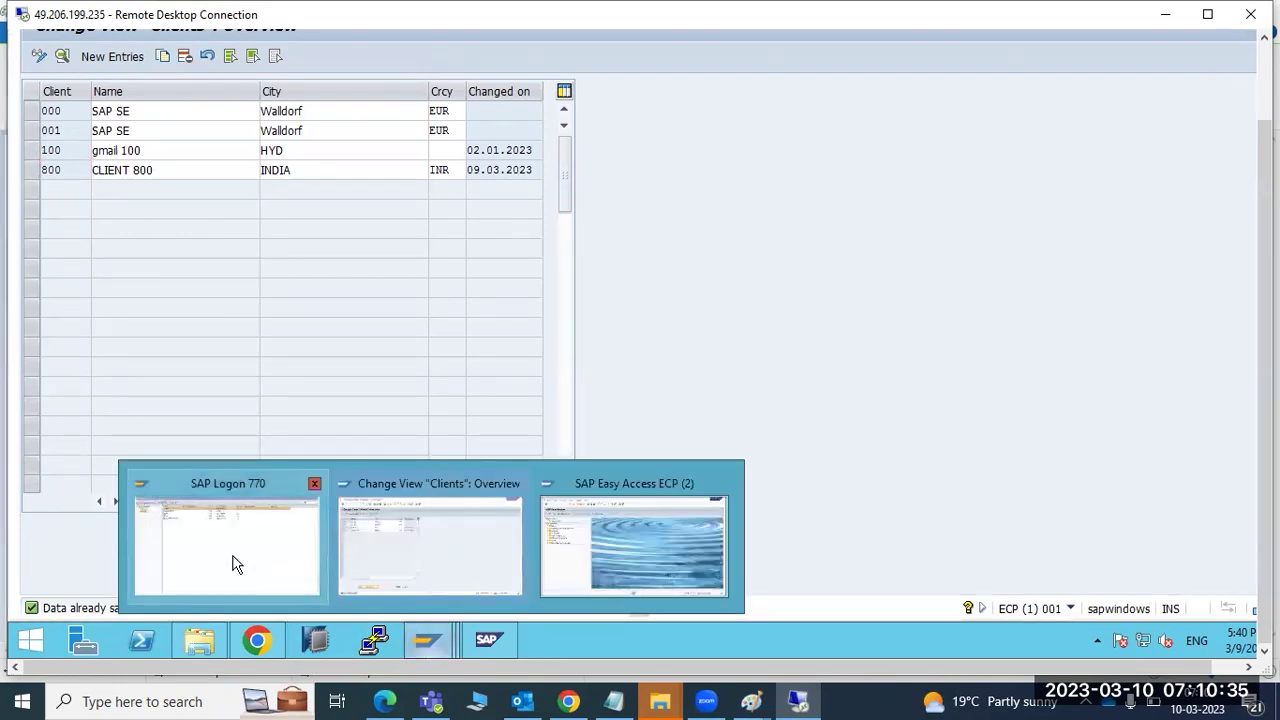
click(232, 565)
- Dismiss the hostname unknown error and open the ECP system's logon screen
click(236, 37)
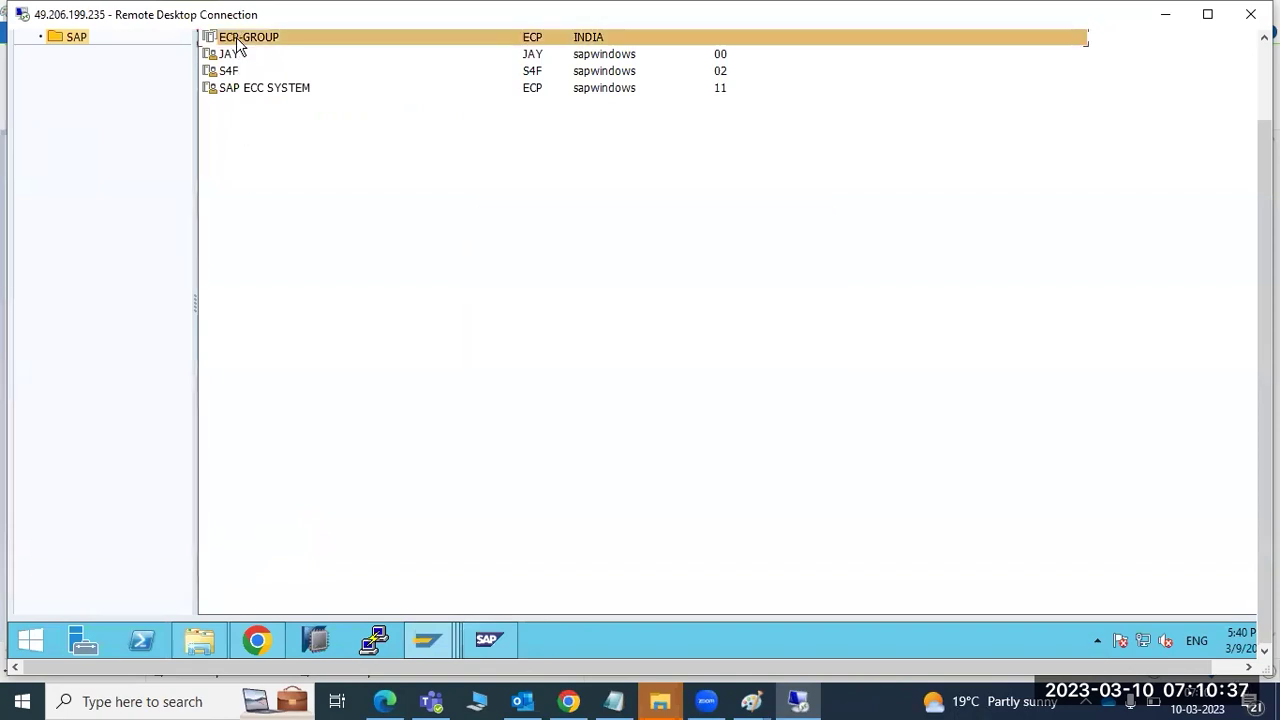
click(745, 378)
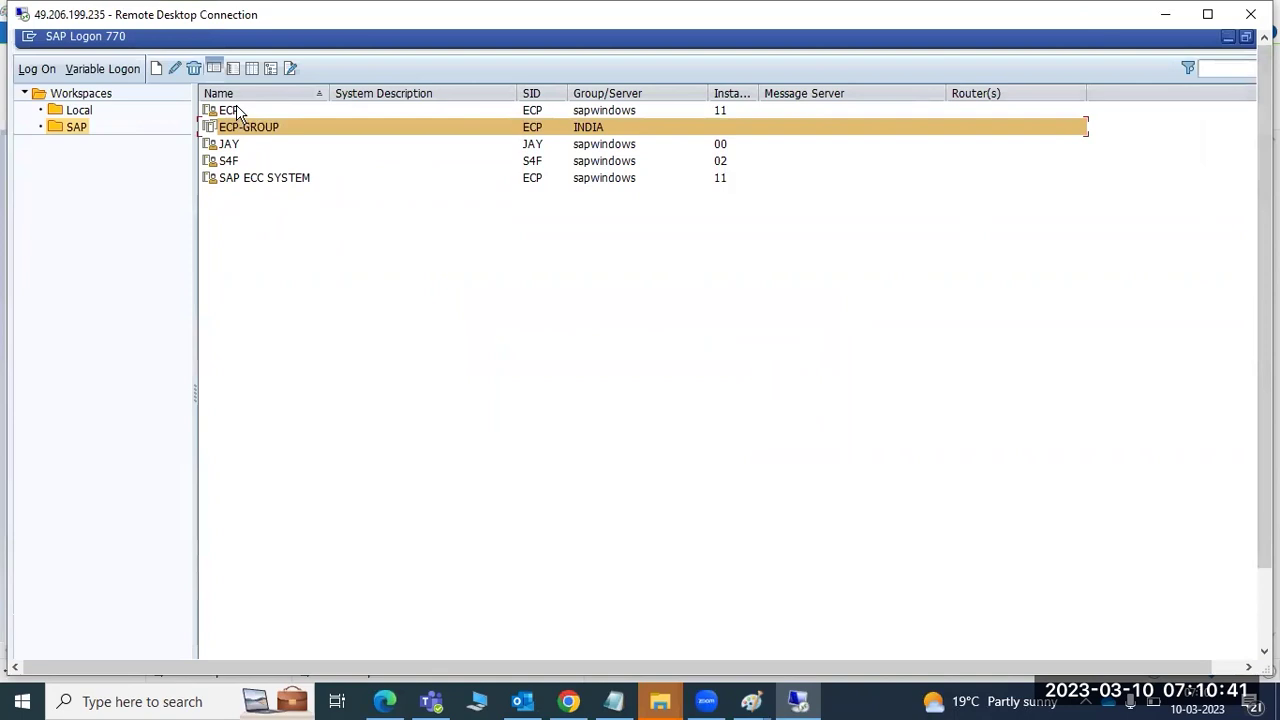
click(238, 112)
double_click(238, 112)
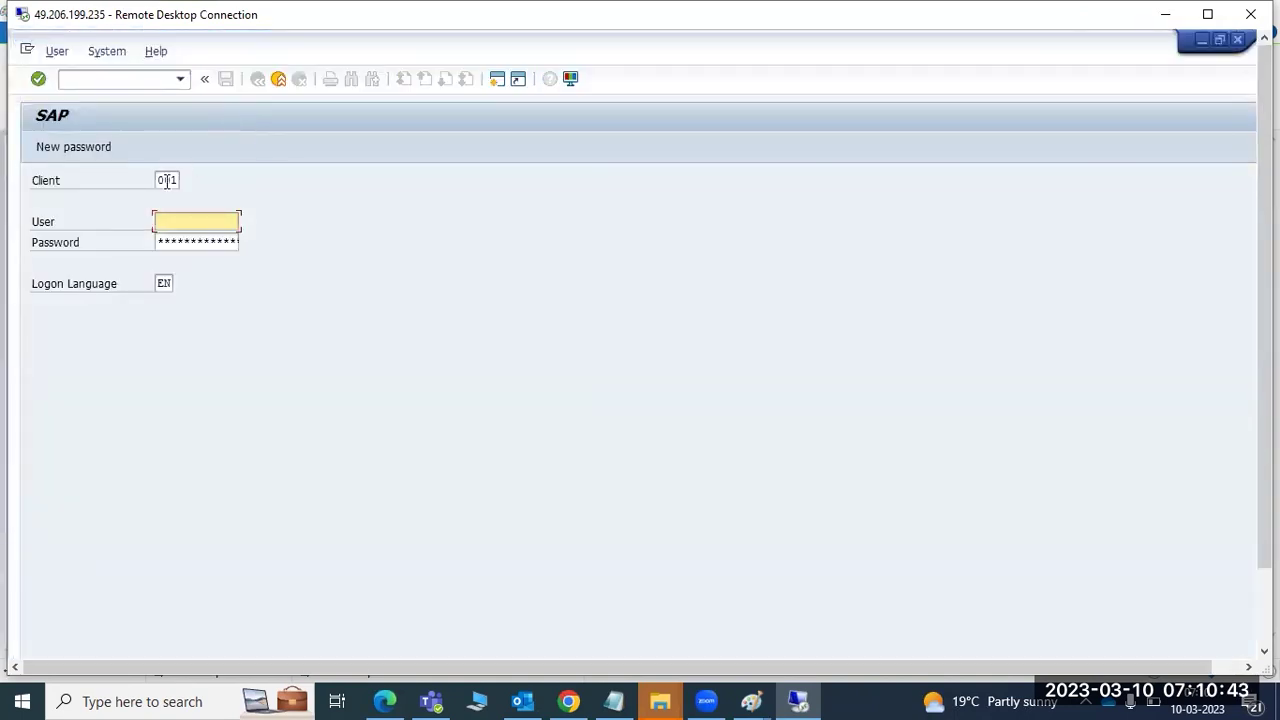